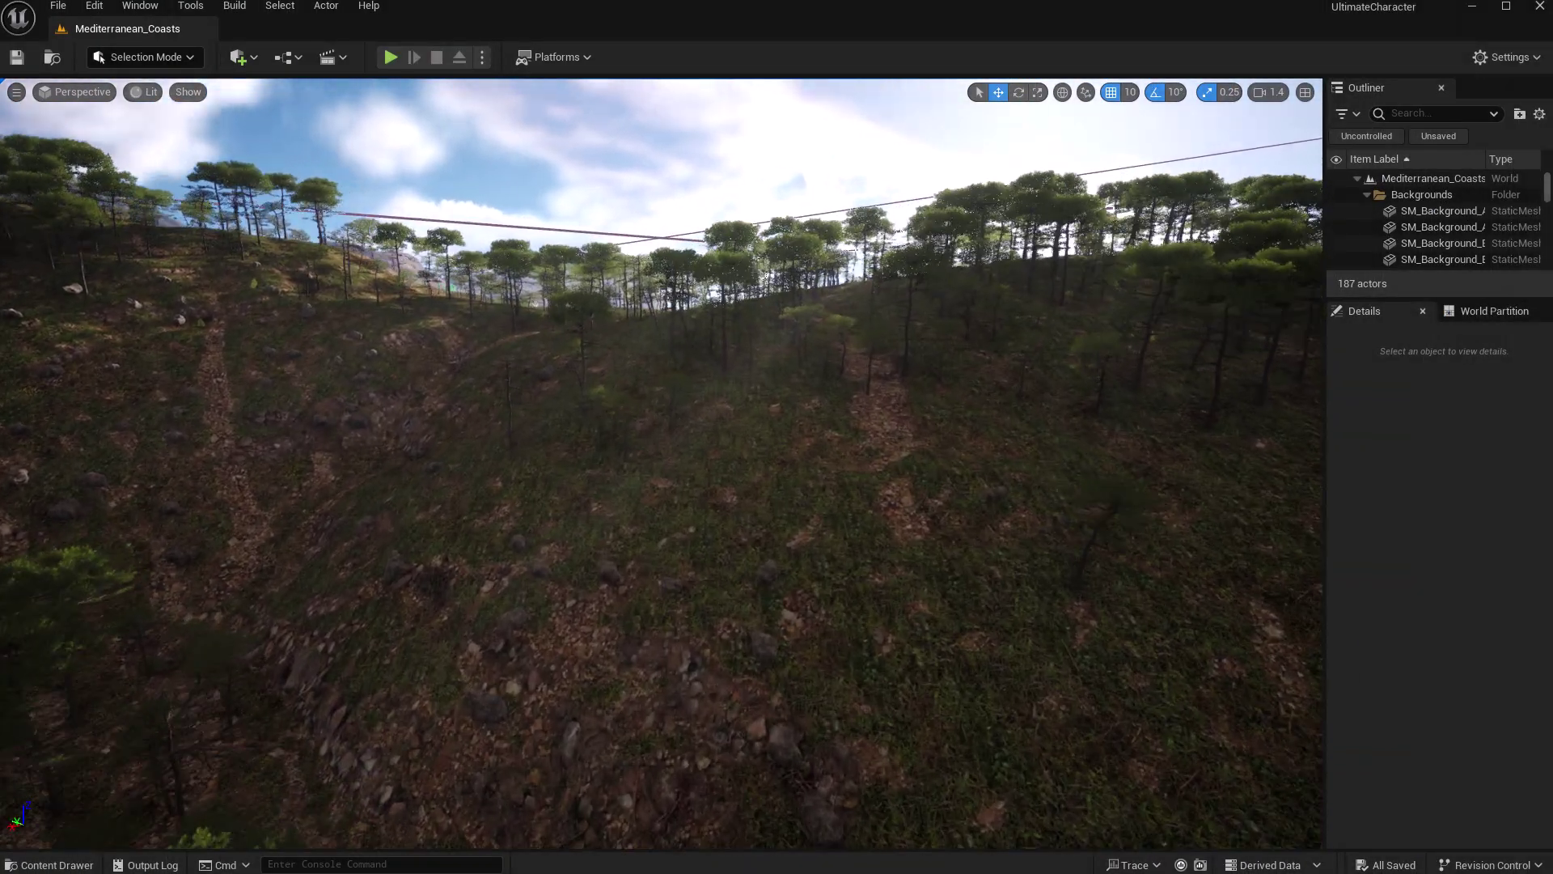
Open the Showcase level from the Mediterranean_Coast Maps folder.
key(w)
mouse_move(662, 463)
right_down()
mouse_move(688, 469)
mouse_move(691, 510)
mouse_move(659, 453)
right_up()
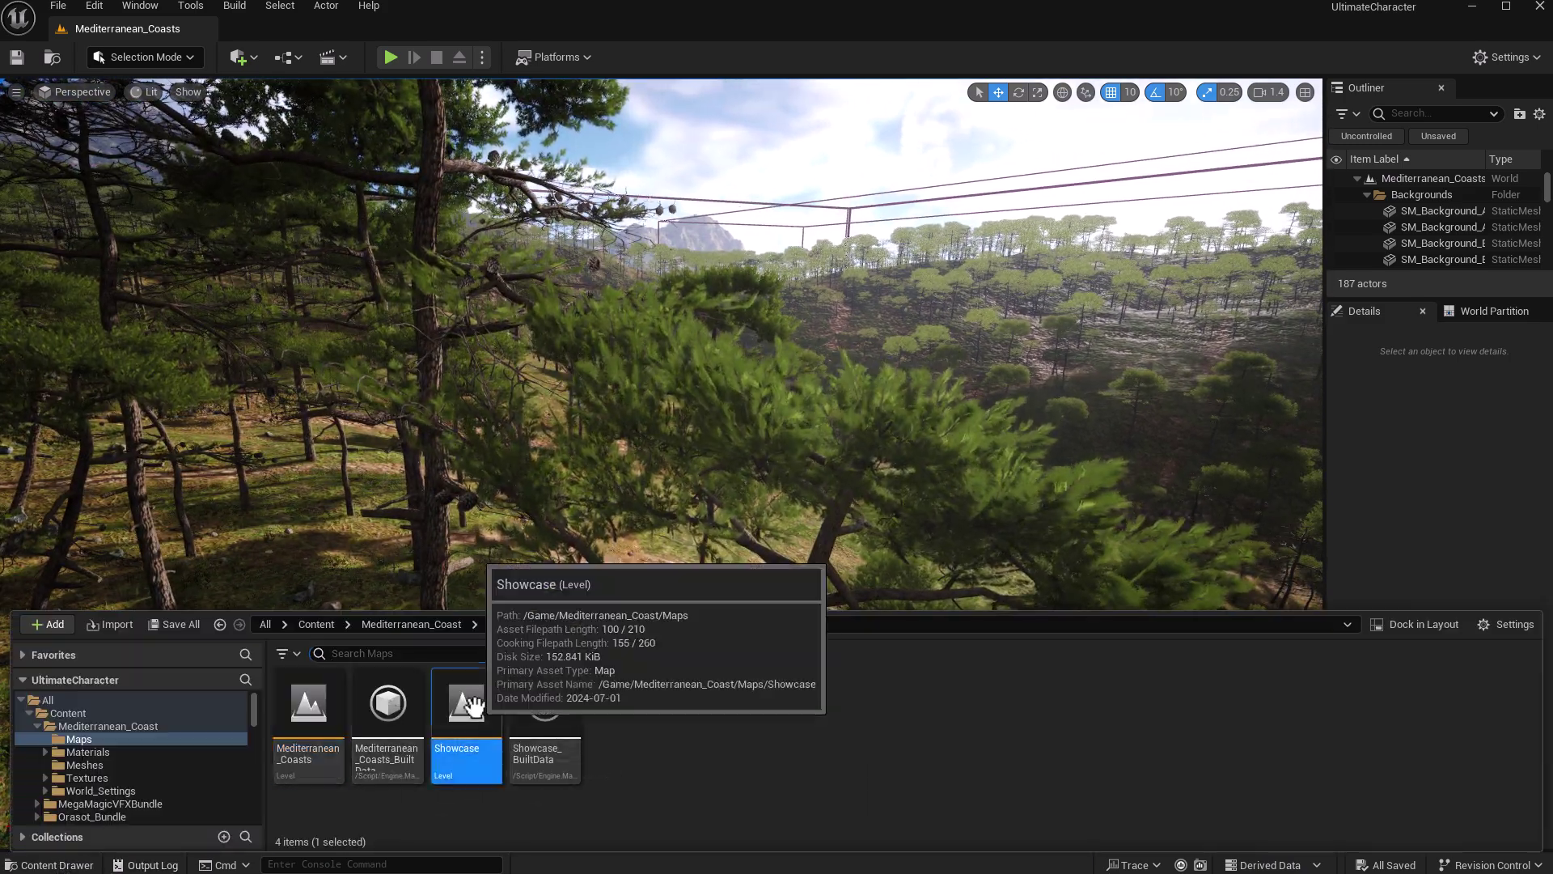
double_click(472, 706)
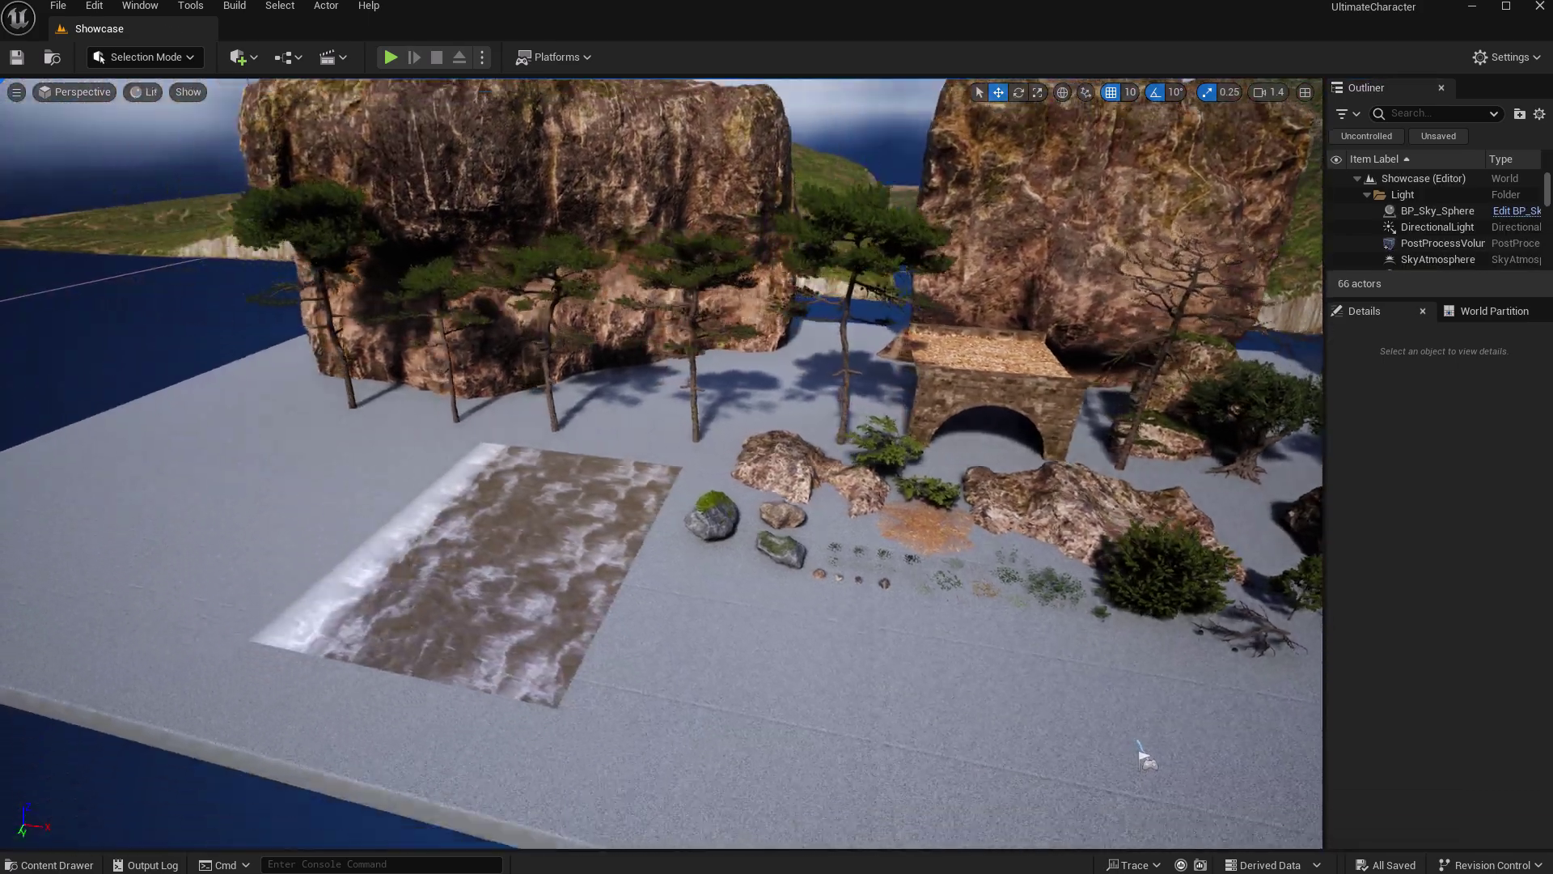
Examine the trees, cliffs, rocks, stone bridge and water assets laid out in the Mediterranean coast Showcase level.
key(s)
right_drag(664, 461, 791, 405)
key(w)
key(s)
key(w)
key(w)
key(w)
key(s)
key(w)
key(w)
right_drag(1100, 736, 1074, 720)
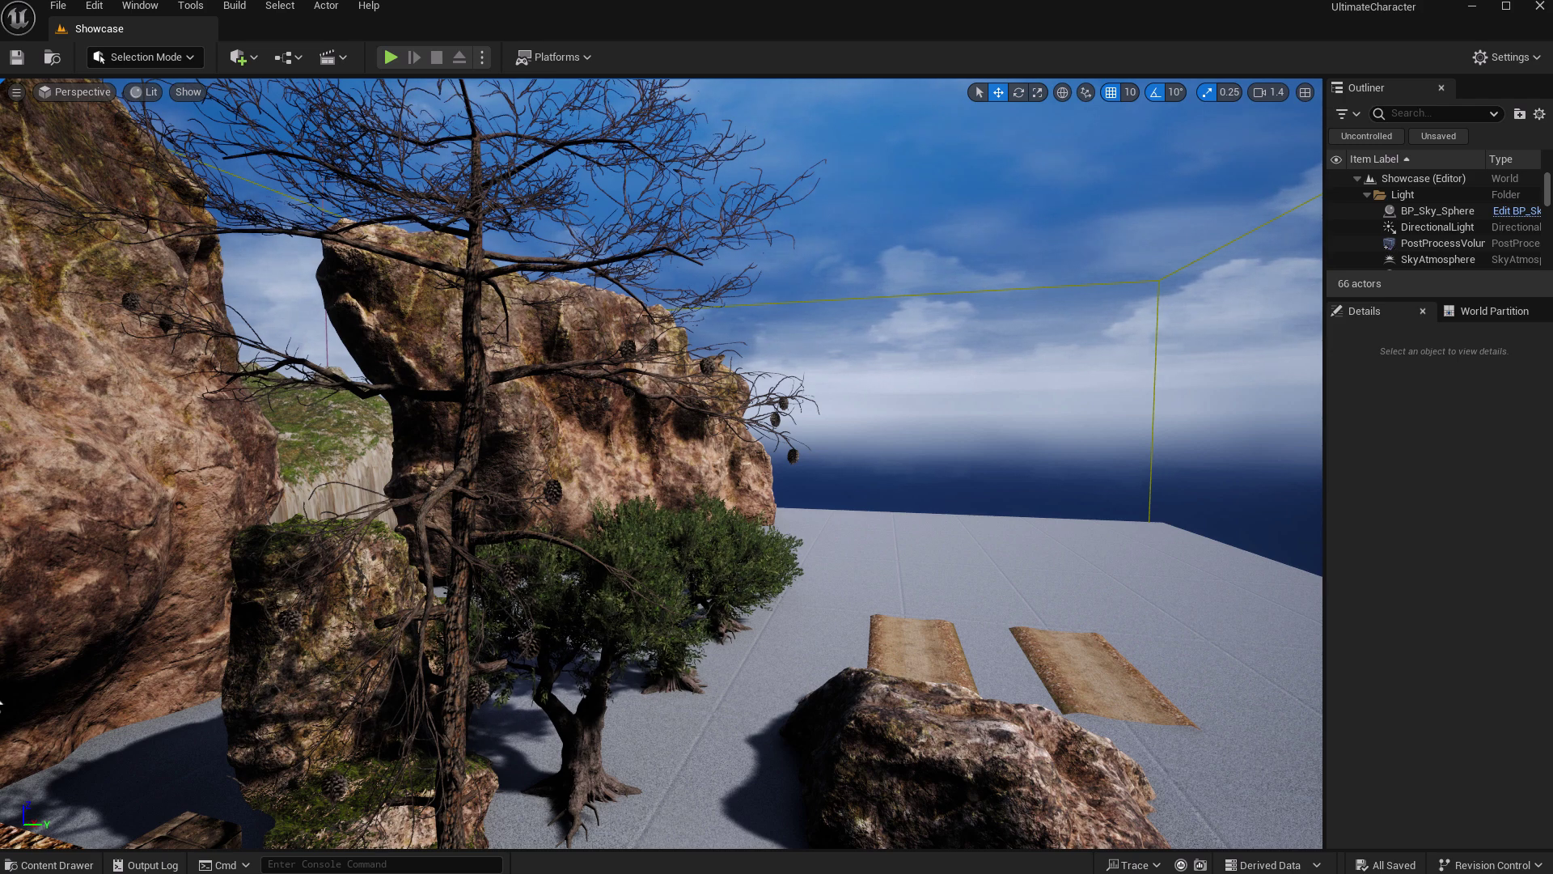
Open the magical explosions demo level from MegaMagicVFXBundle's DemoMaps and look over its explosion effects.
key(ctrl+space)
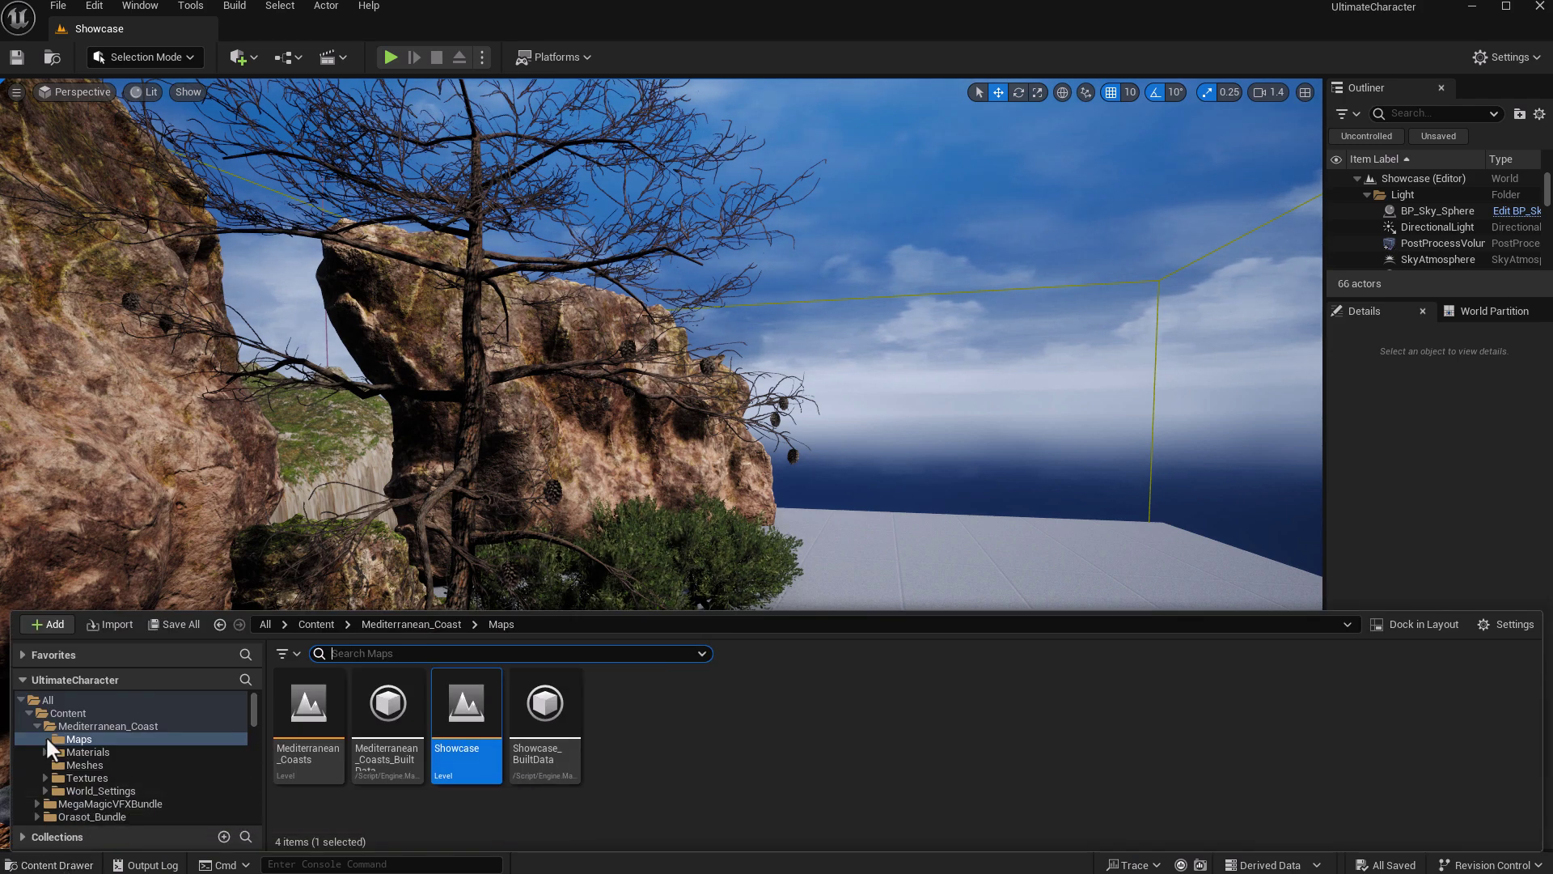
click(37, 726)
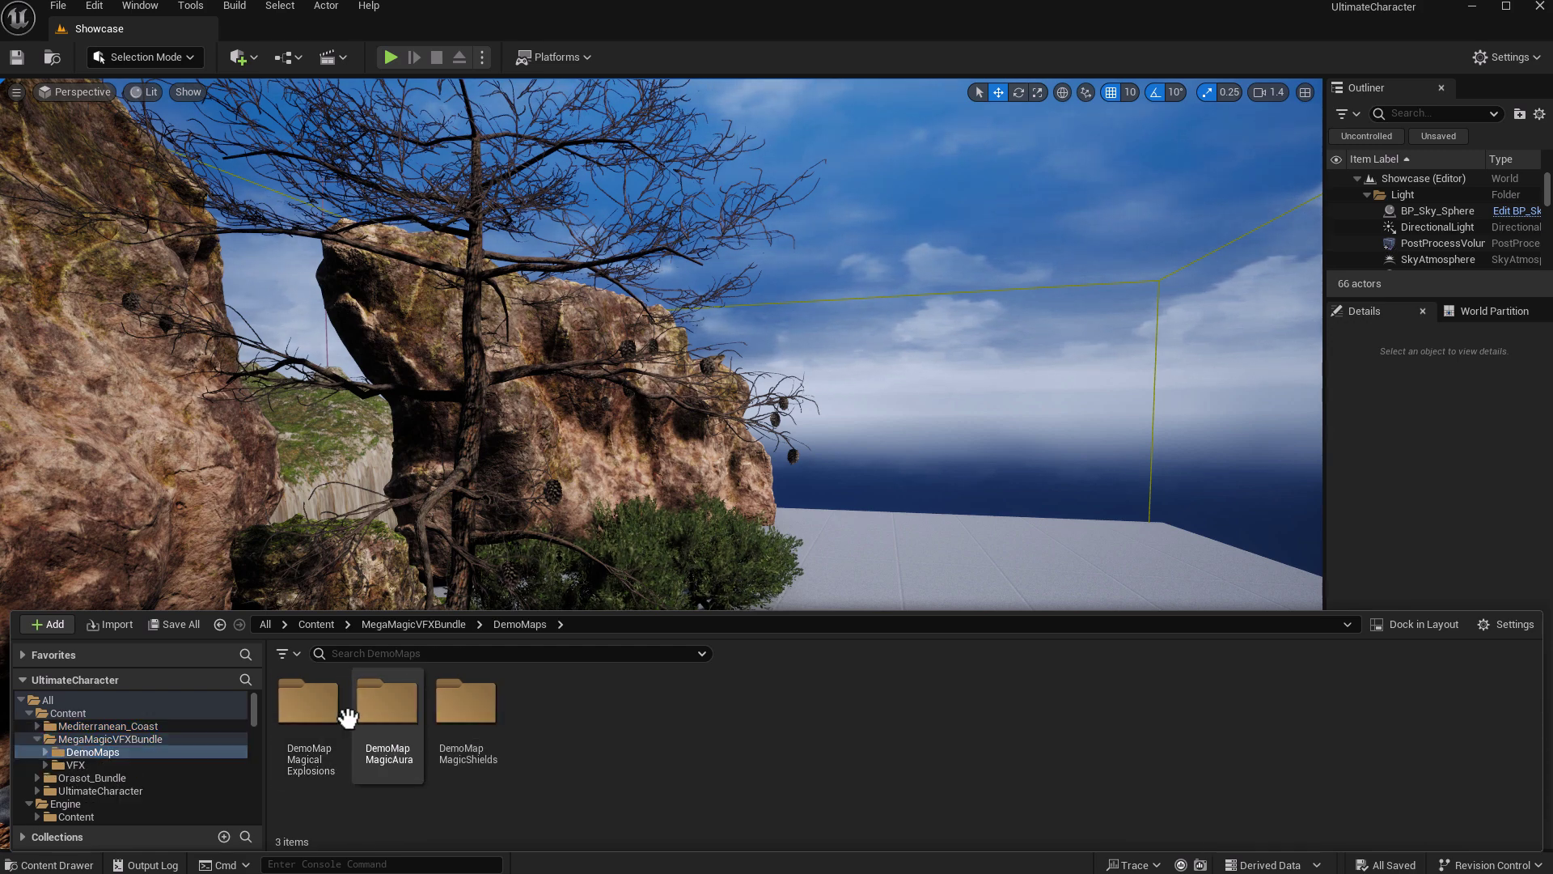
double_click(303, 698)
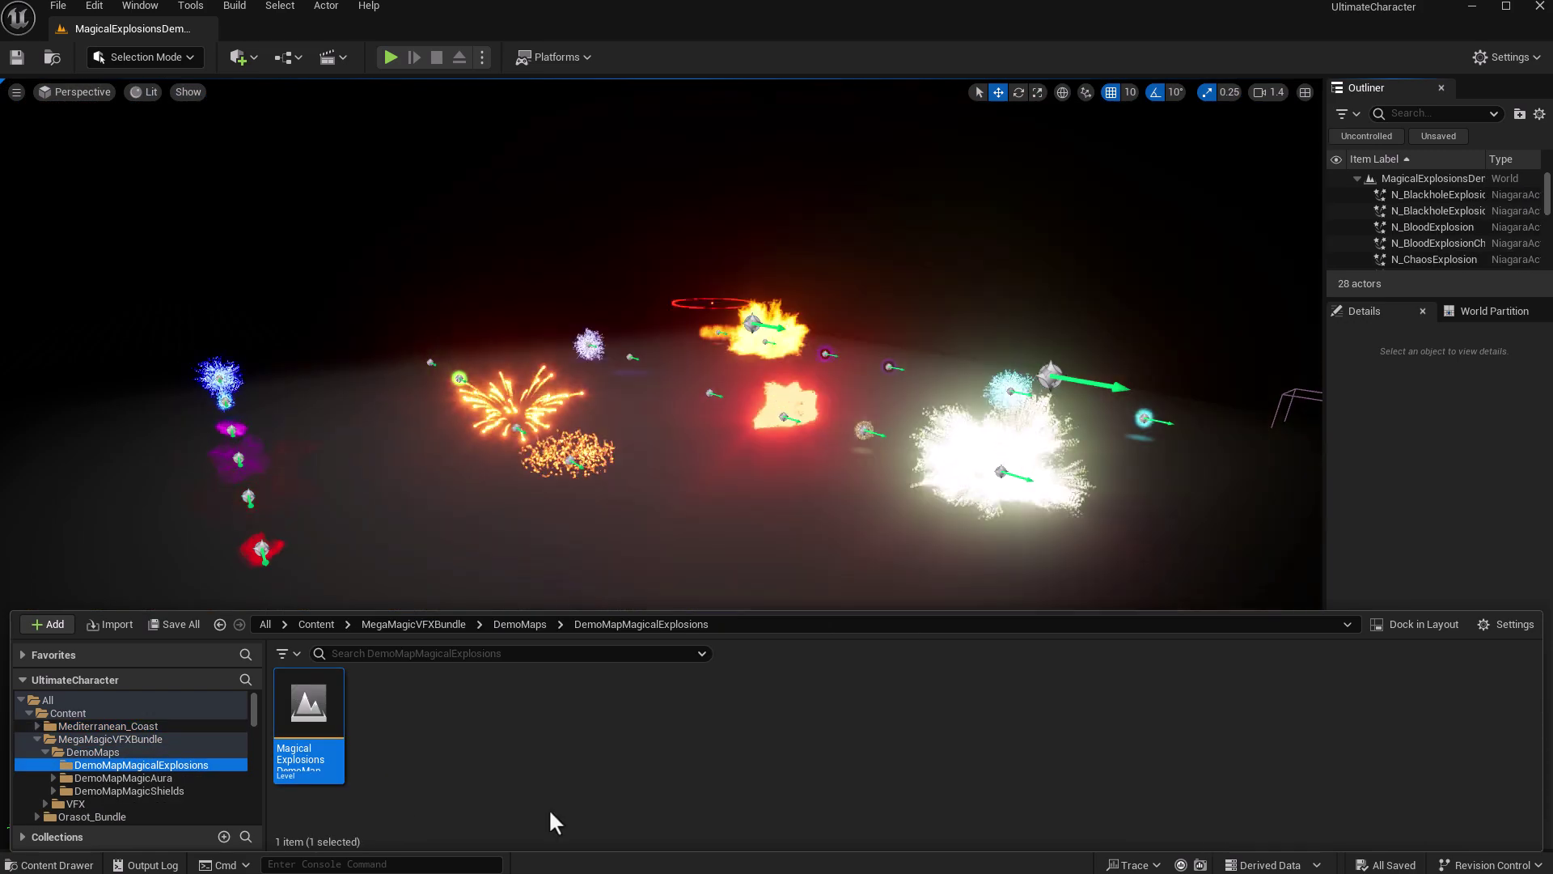
right_drag(774, 393, 348, 414)
key(w)
key(w)
right_drag(707, 405, 700, 407)
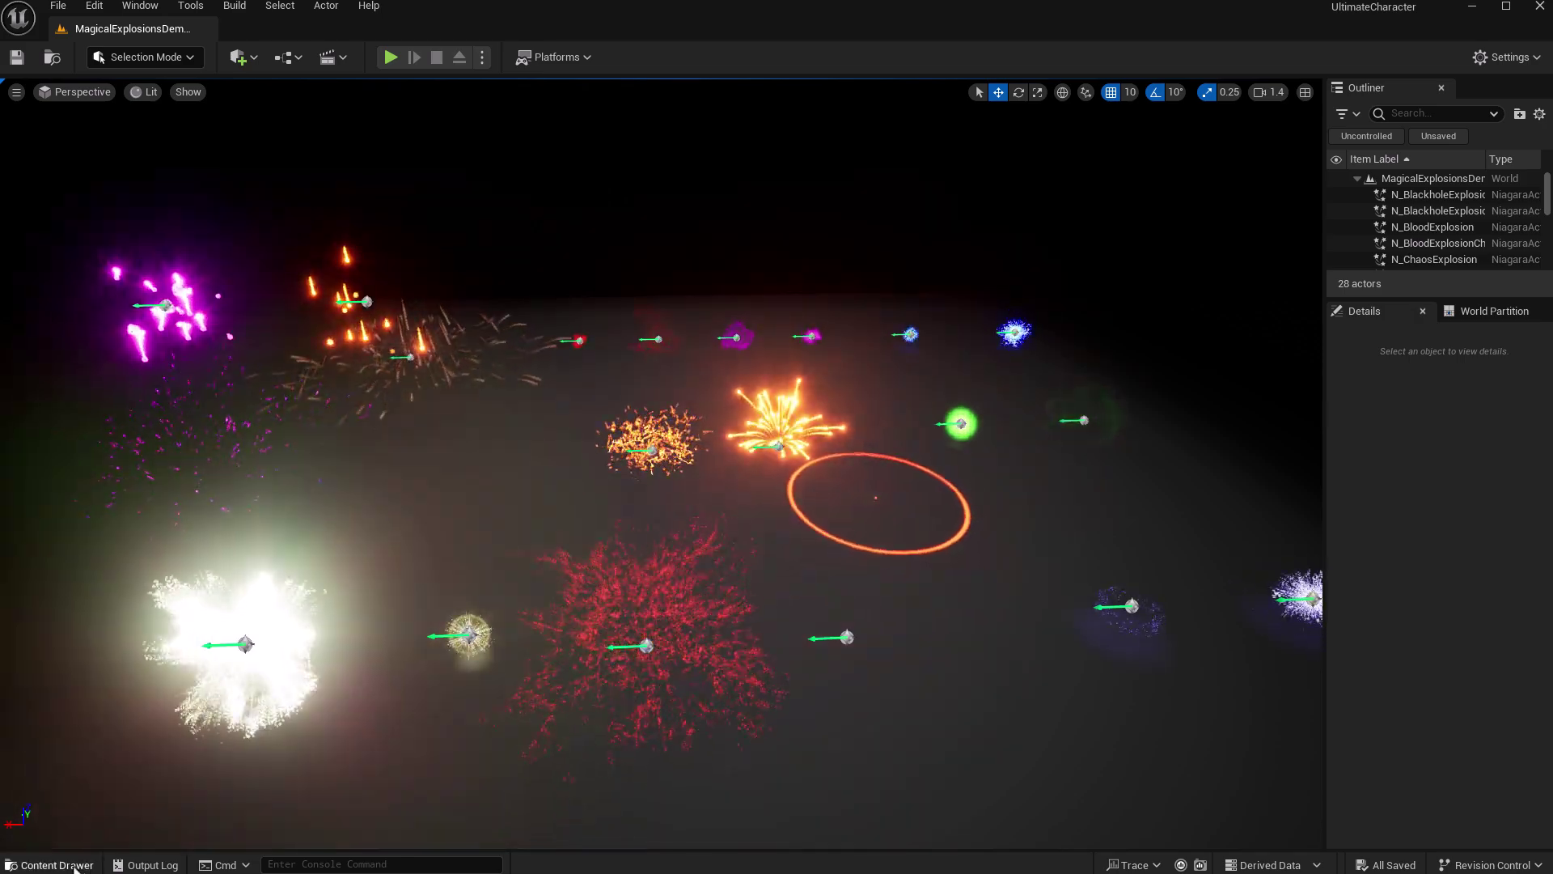
Open the MagicAuraVFXDemoMap level from the DemoMapMagicAura folder.
click(50, 864)
click(520, 624)
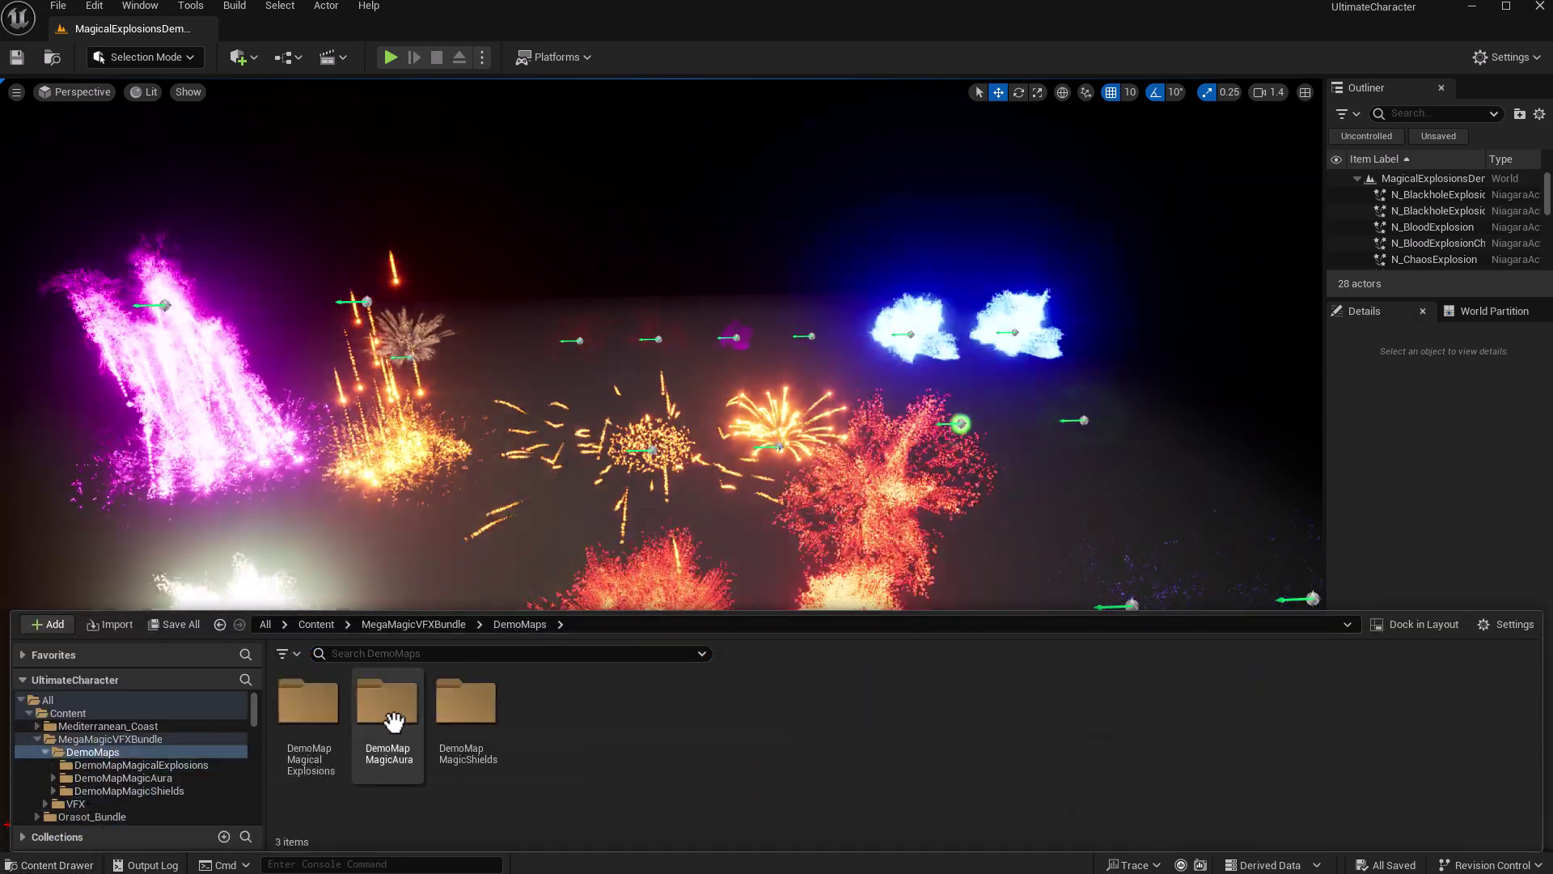
double_click(391, 715)
double_click(392, 697)
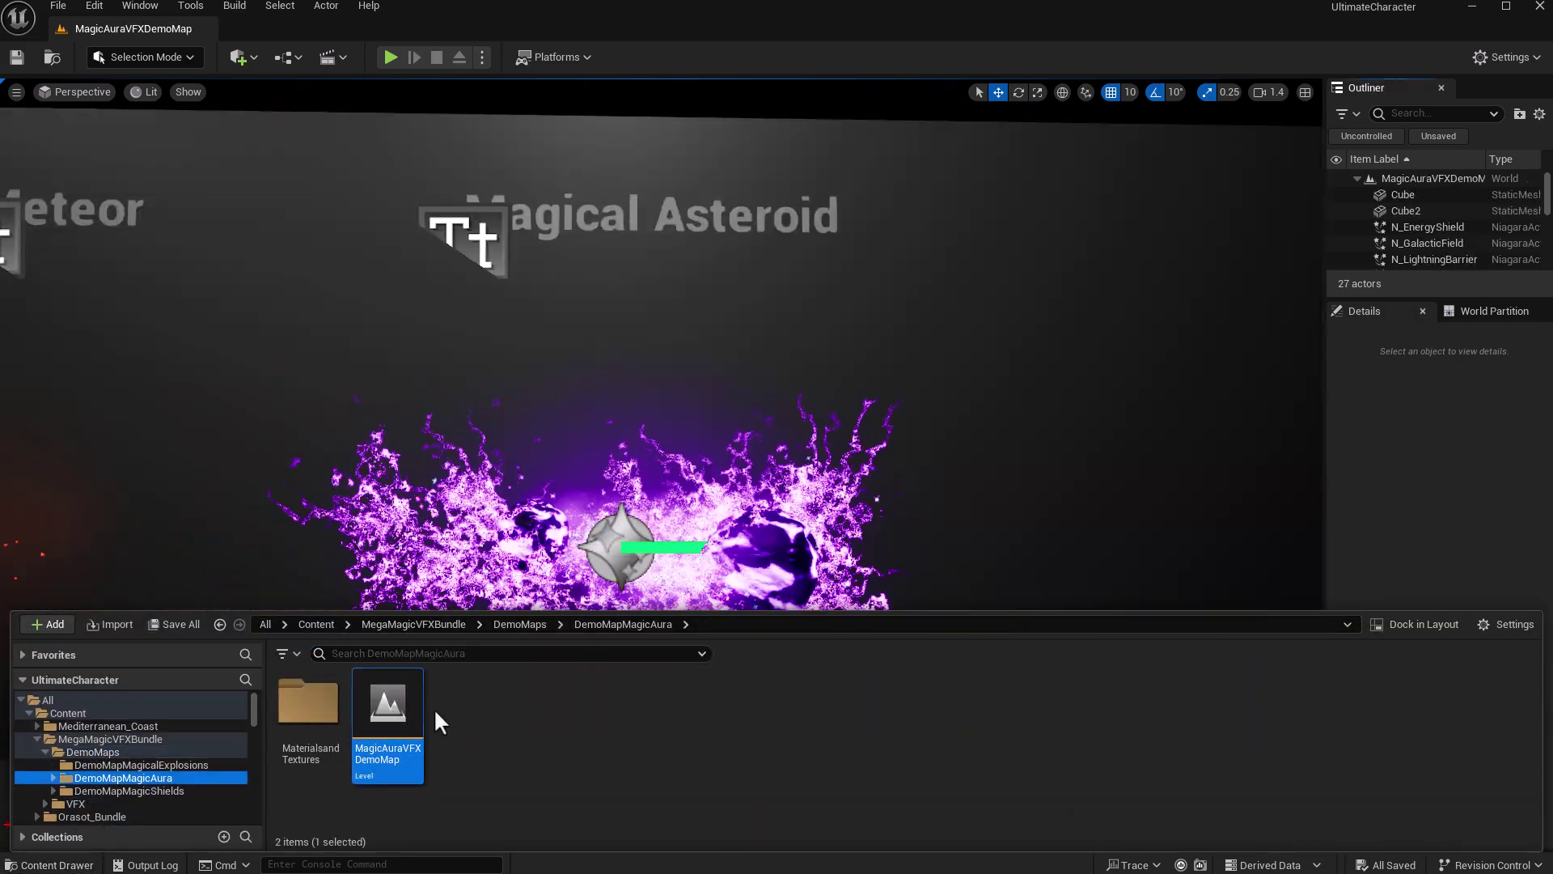
Examine the labelled aura effects along the wall, from Magical Asteroid and Meteor to Lightning Field, Tsunami and Energy Shield.
right_drag(752, 407, 786, 441)
key(s)
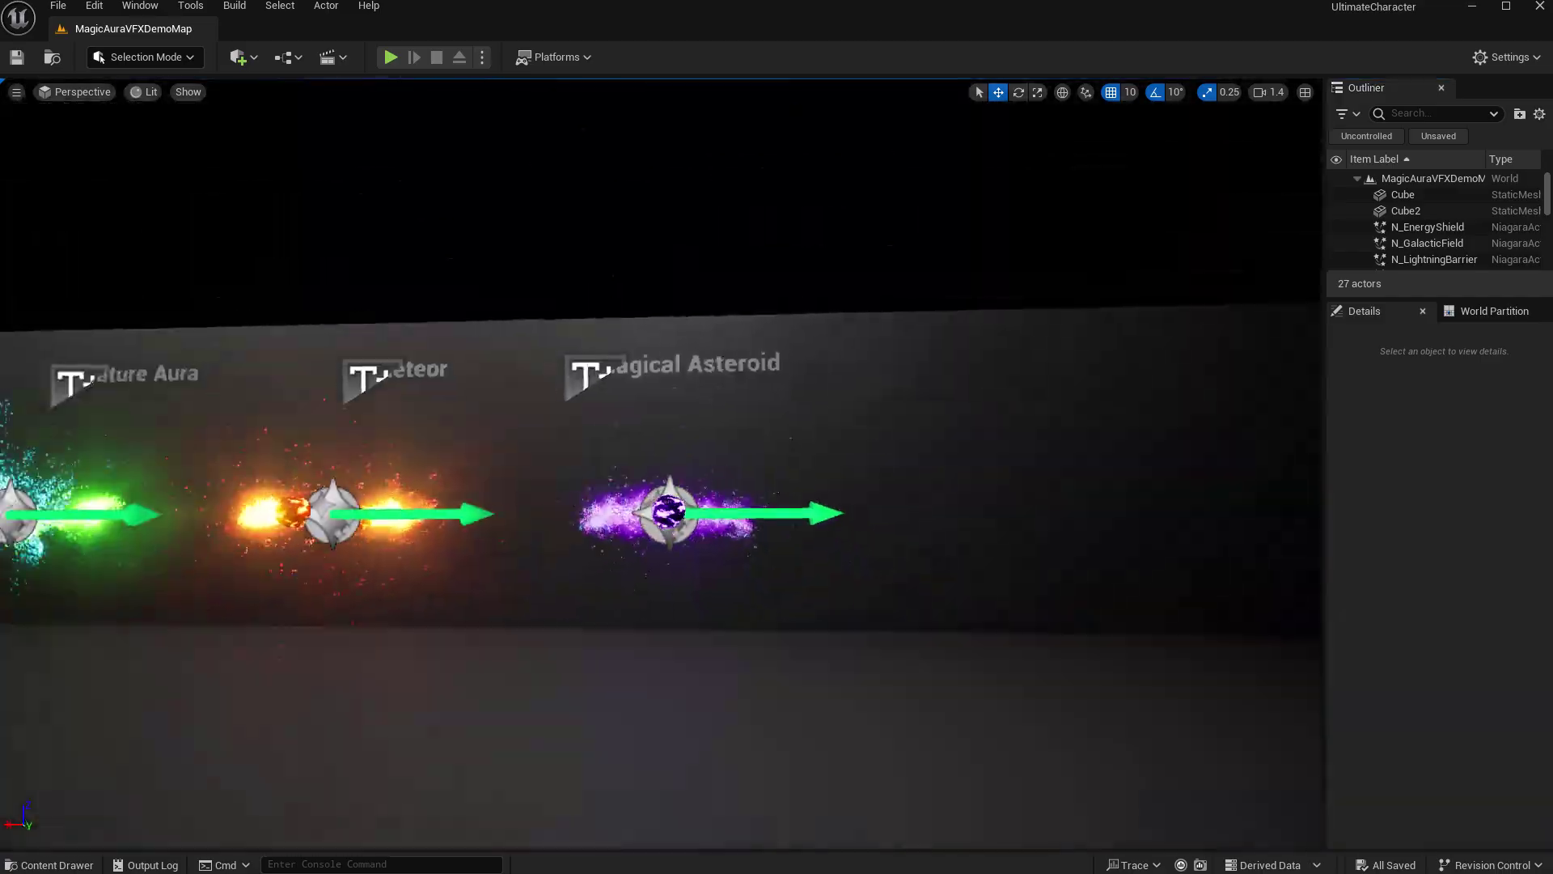
key(a)
key(w)
key(s)
key(a)
key(w)
right_drag(786, 441, 1059, 472)
key(d)
key(d)
key(w)
key(s)
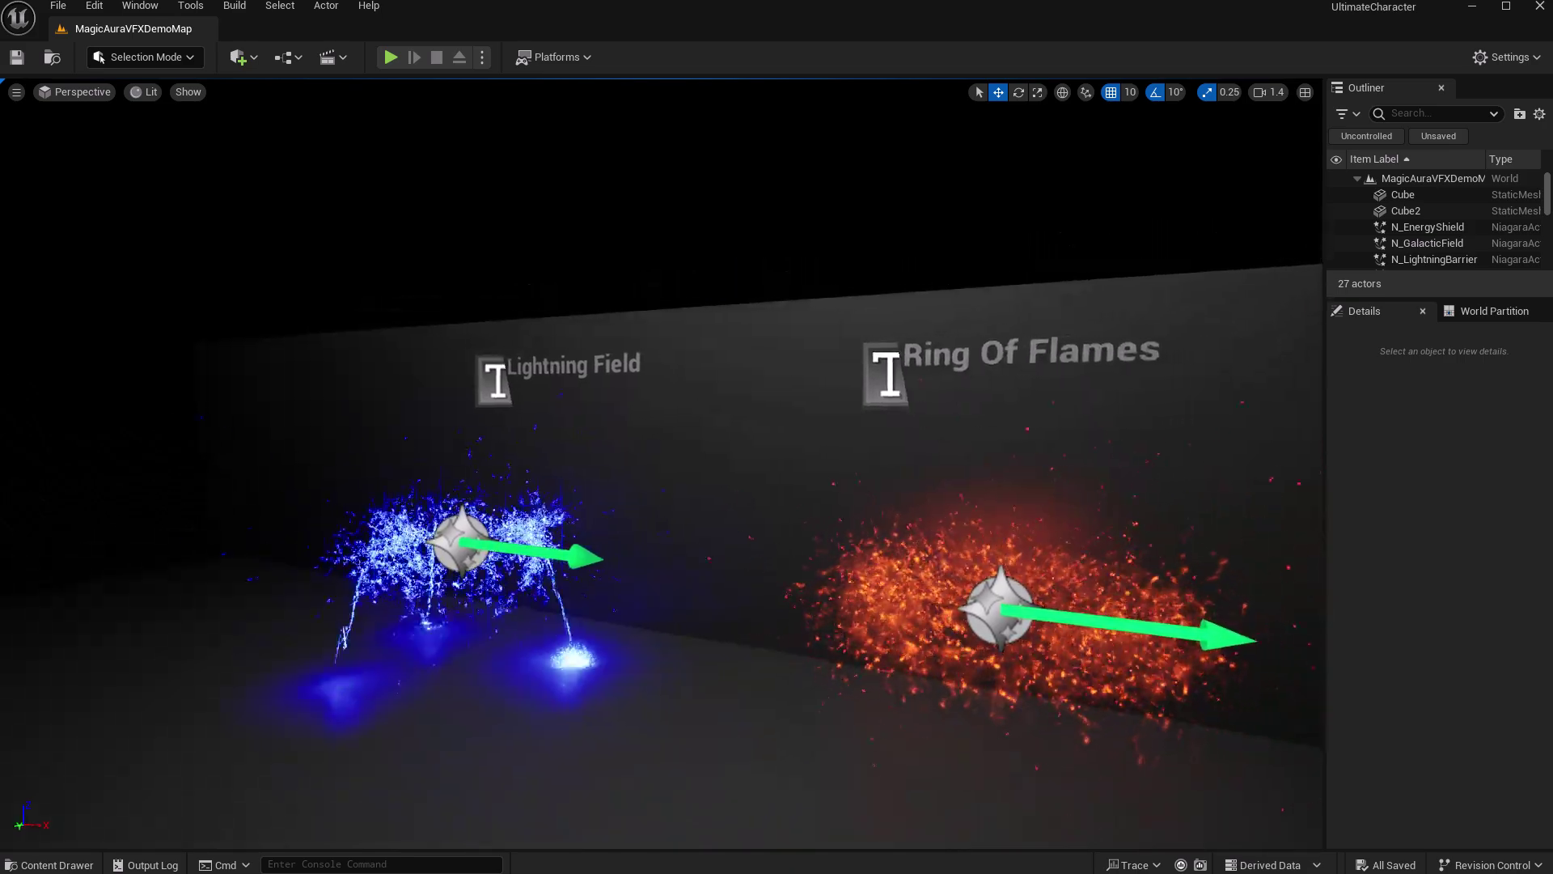
right_drag(867, 472, 880, 476)
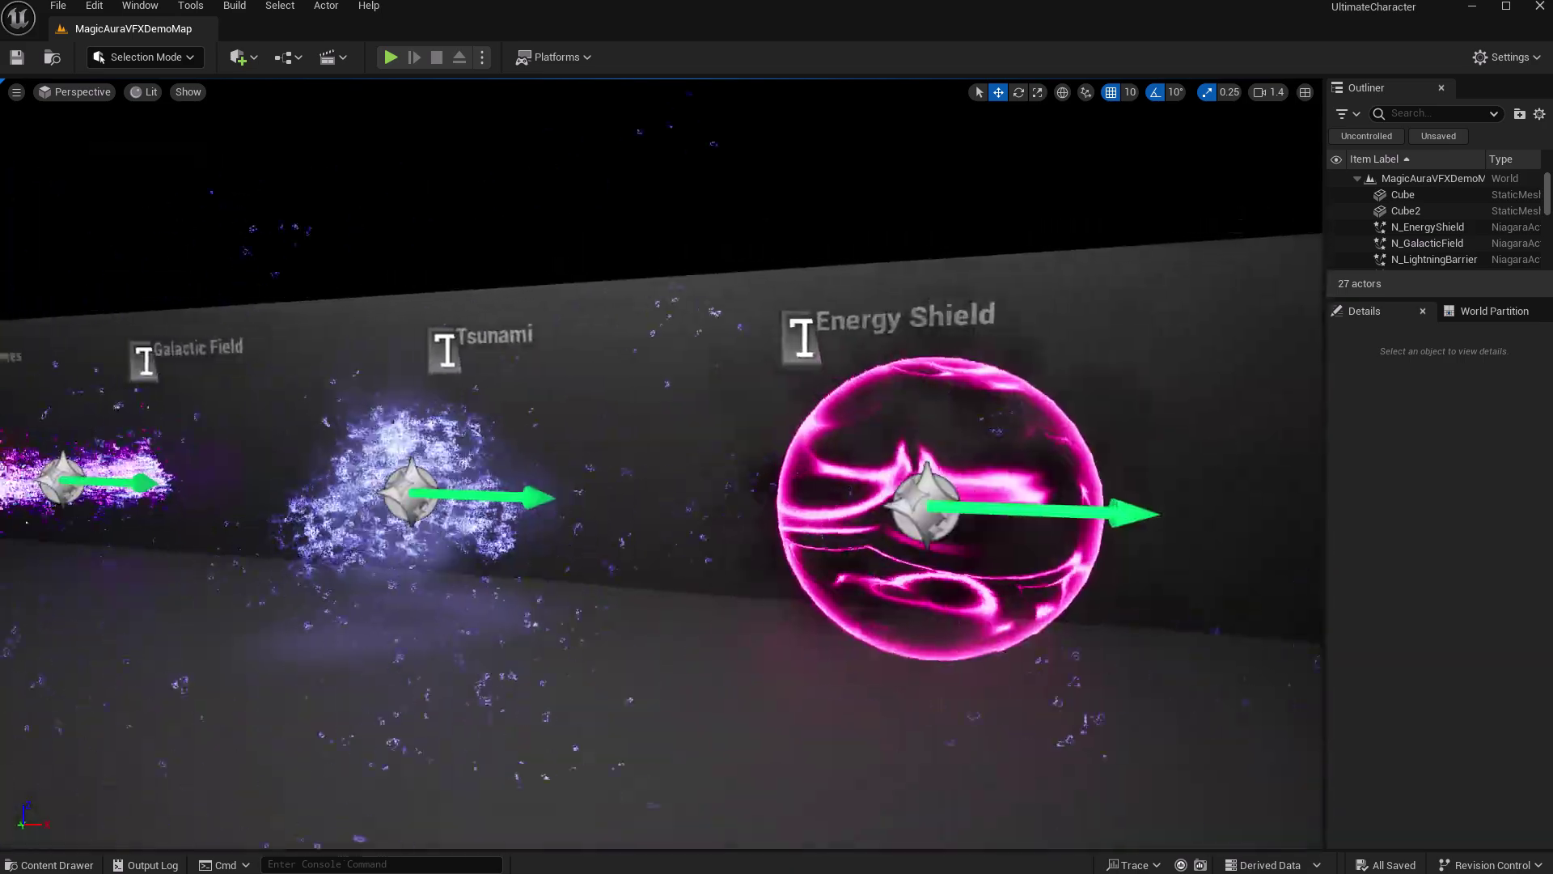
right_drag(662, 520, 662, 519)
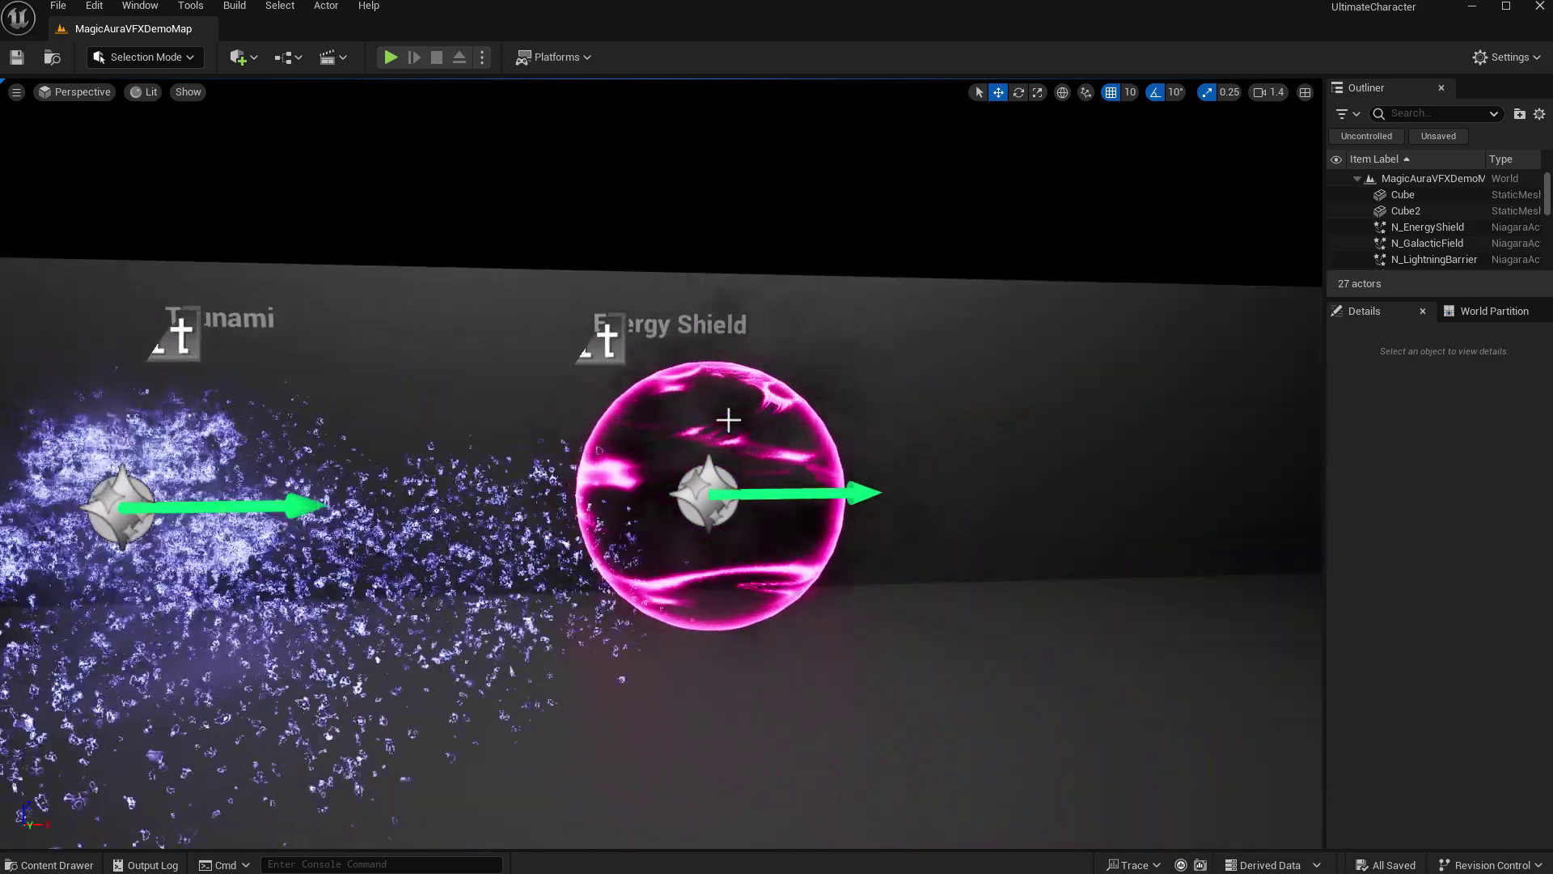
Open the MagicShieldsVFXDemoMap level from the DemoMapMagicShields folder.
click(57, 865)
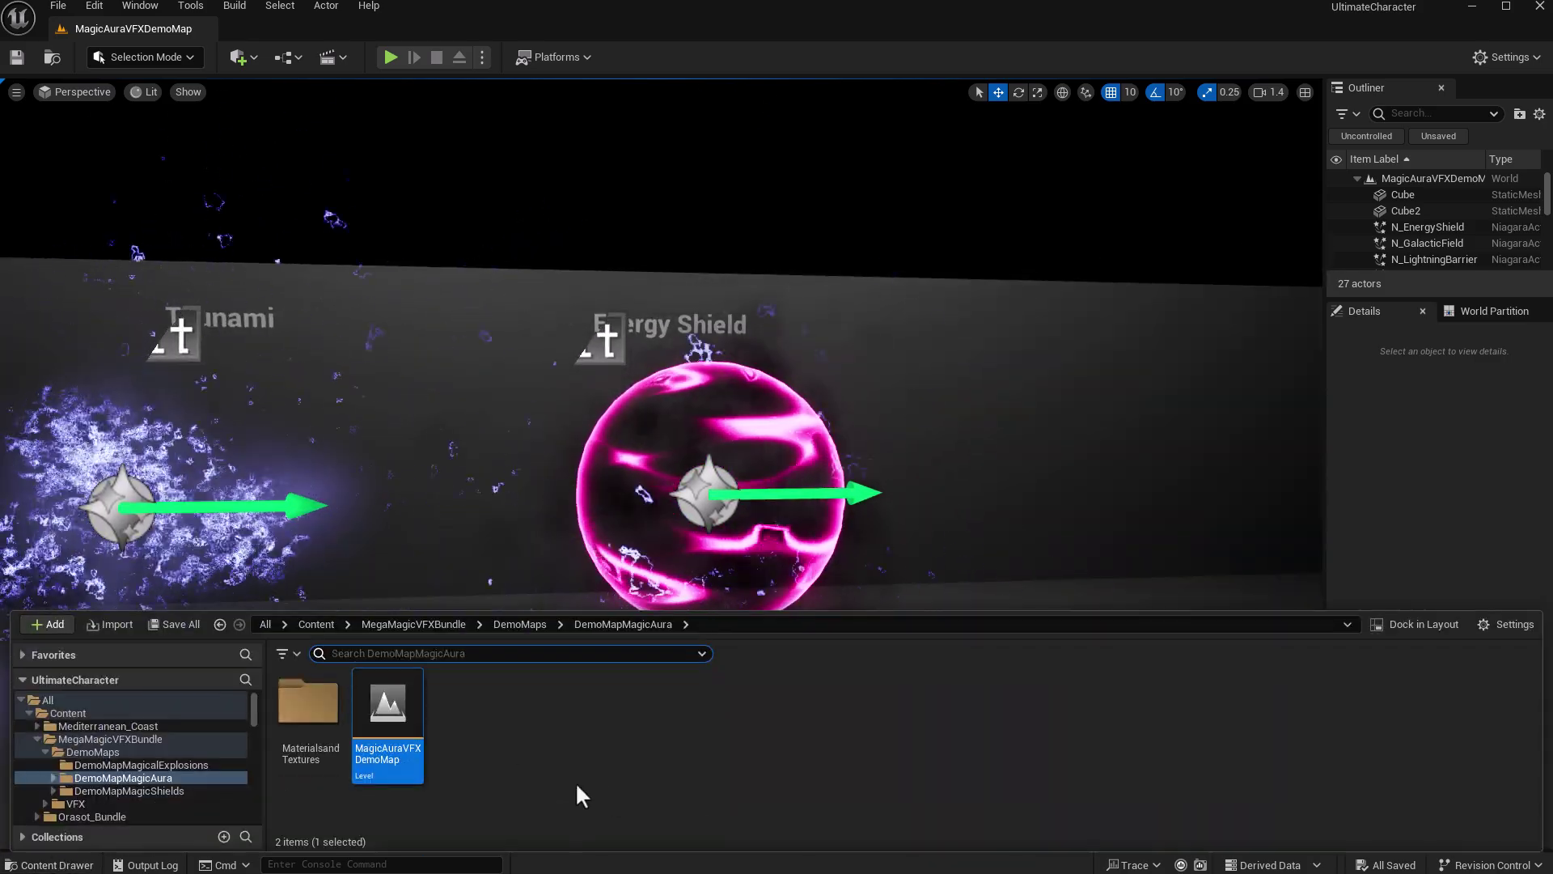
click(516, 625)
double_click(498, 688)
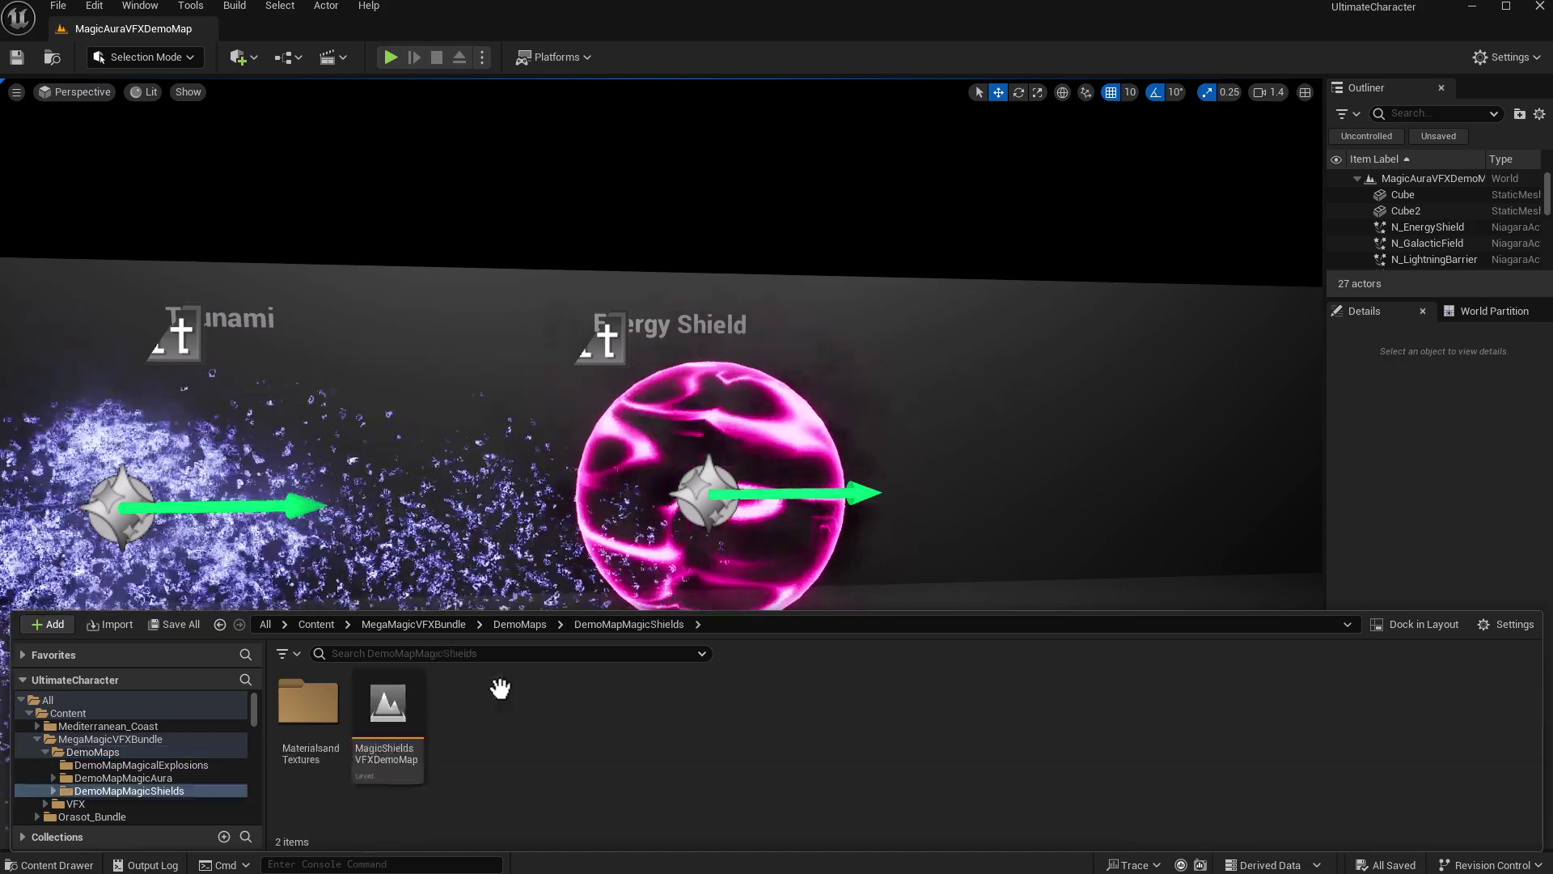
double_click(392, 694)
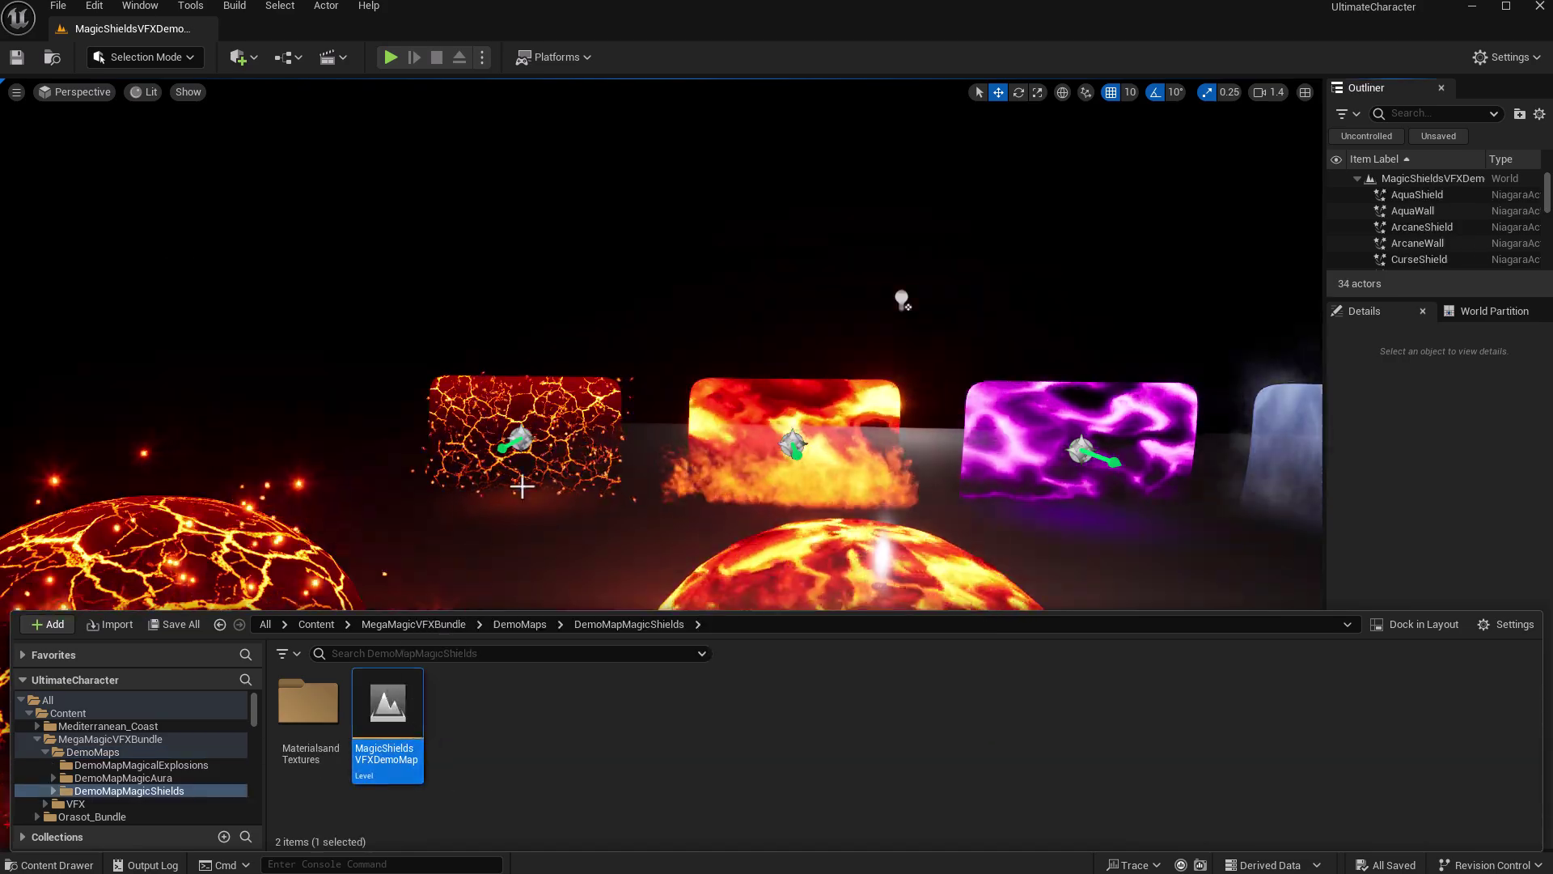
Examine the magic shield domes and wall effects throughout the shields demo level.
right_drag(523, 486, 303, 493)
key(s)
key(w)
key(s)
key(w)
key(a)
key(s)
key(s)
key(s)
key(a)
key(w)
key(a)
key(s)
key(a)
key(w)
key(d)
key(w)
key(s)
key(a)
key(w)
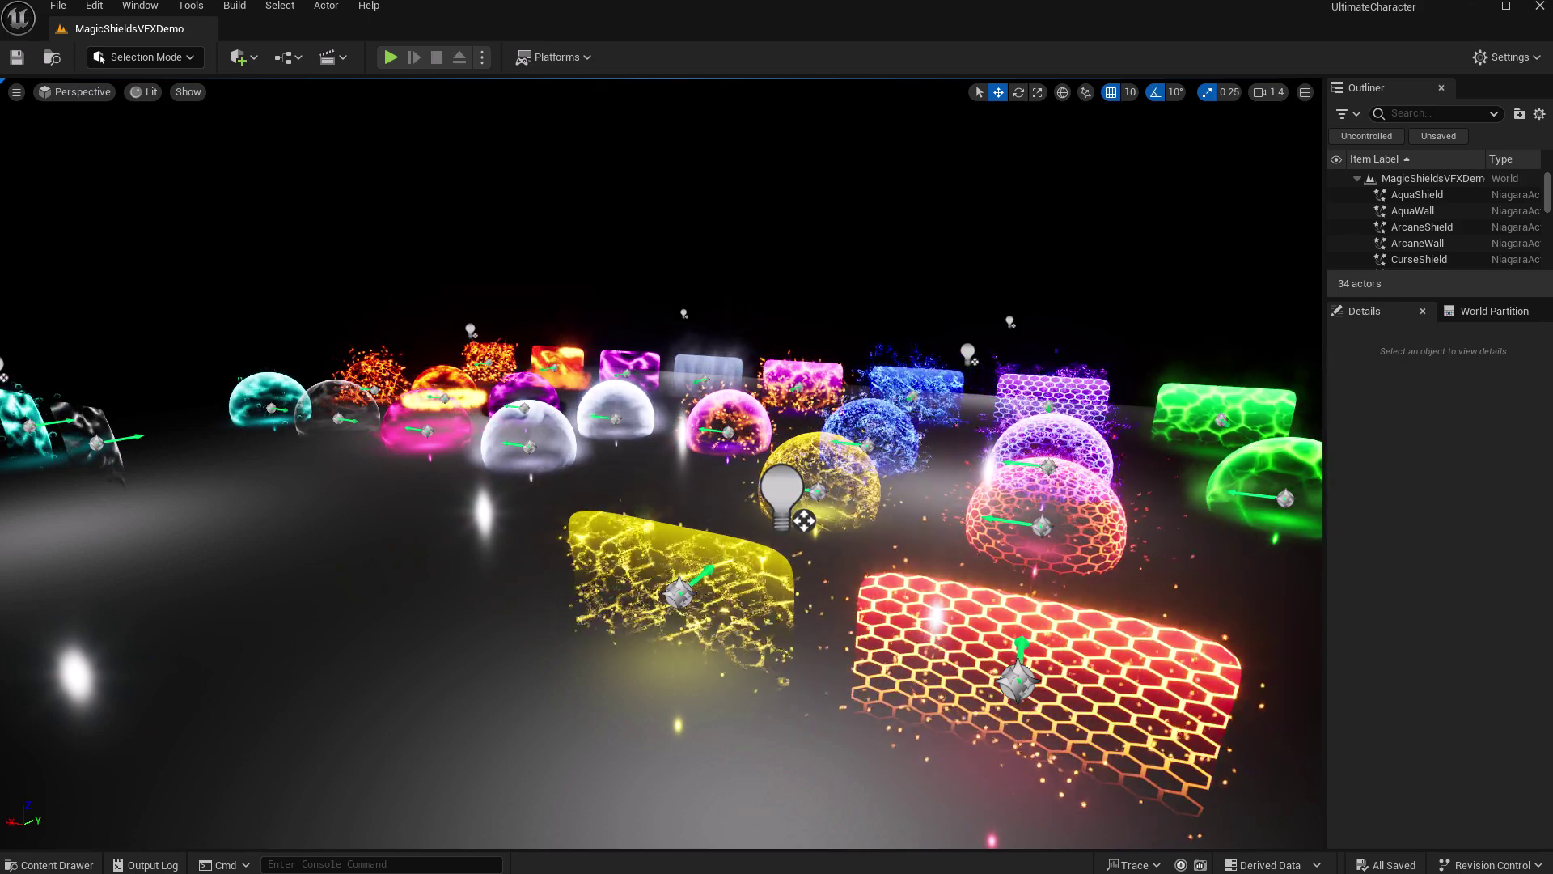
Open the M_5_Bioms_Showcase level from the Orasot_Bundle Maps folder and dismiss the Message Log.
click(95, 864)
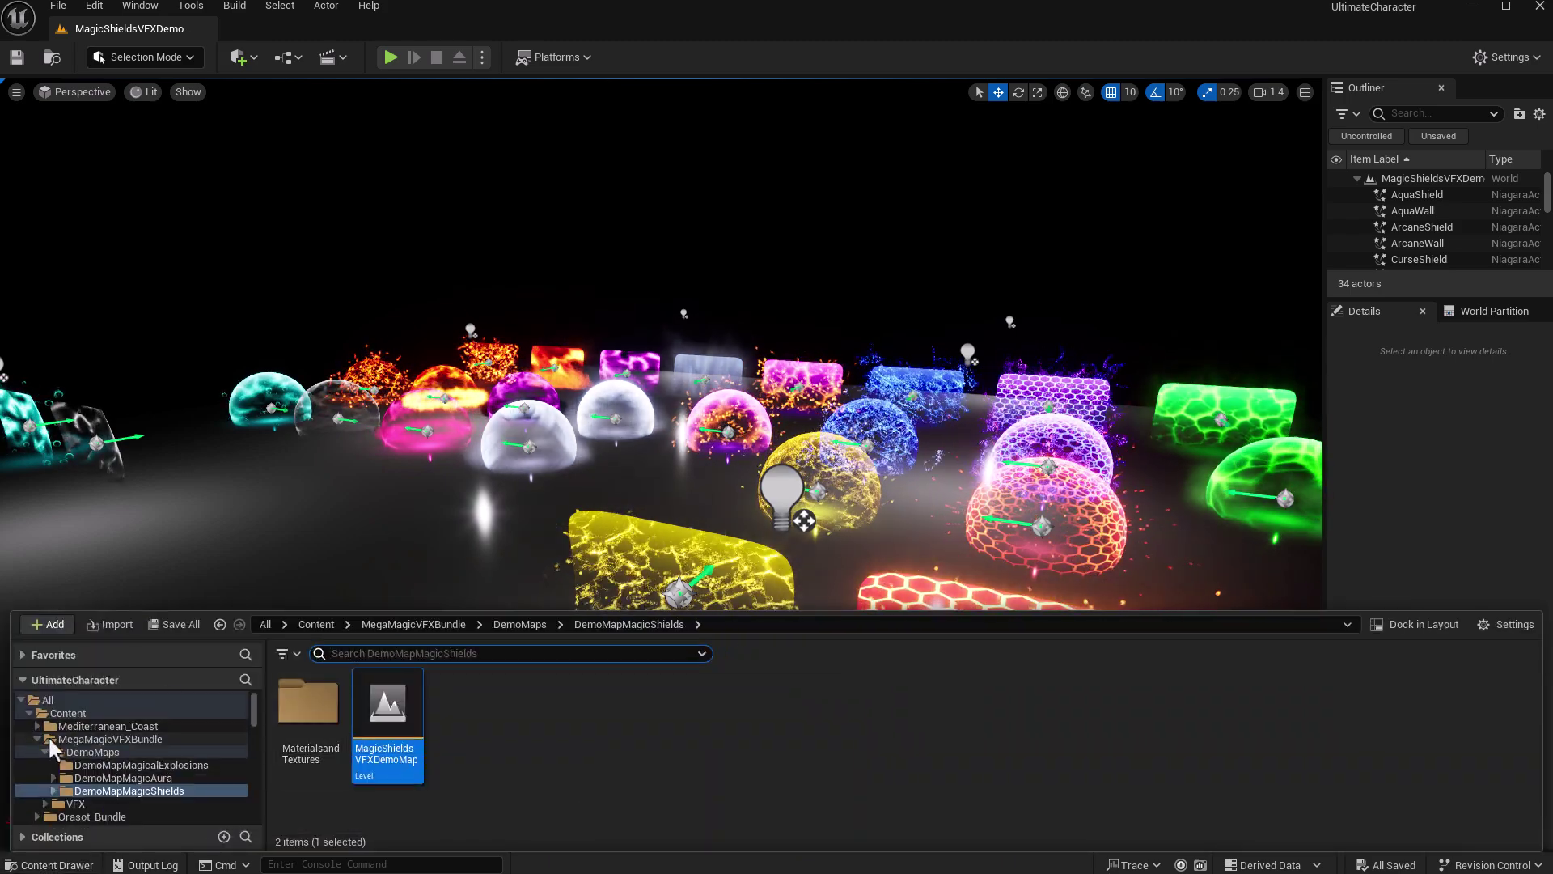
click(32, 738)
click(63, 752)
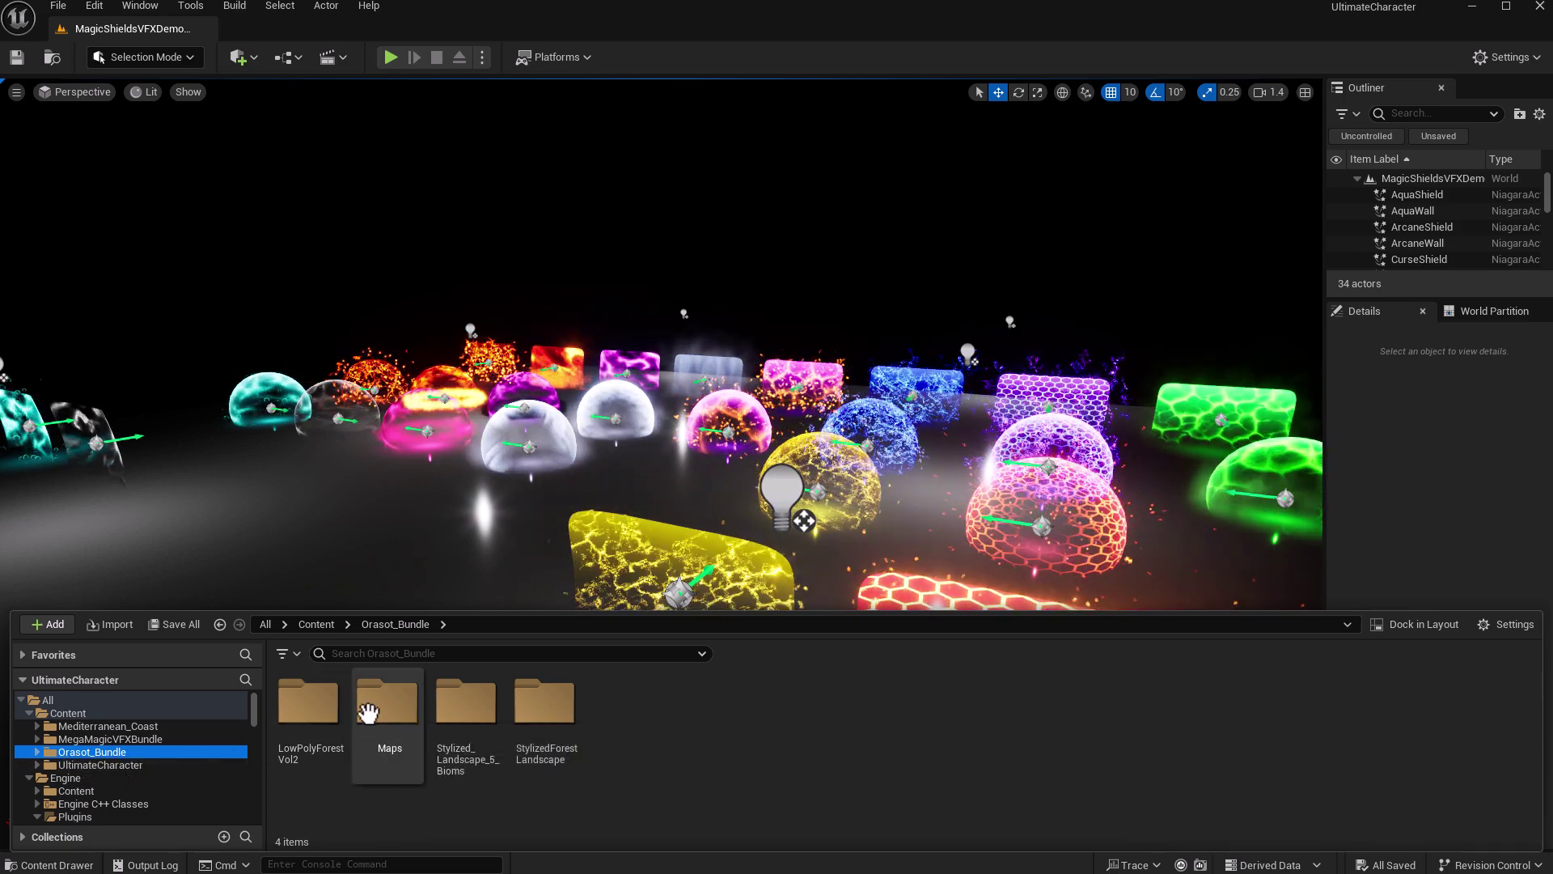
double_click(409, 715)
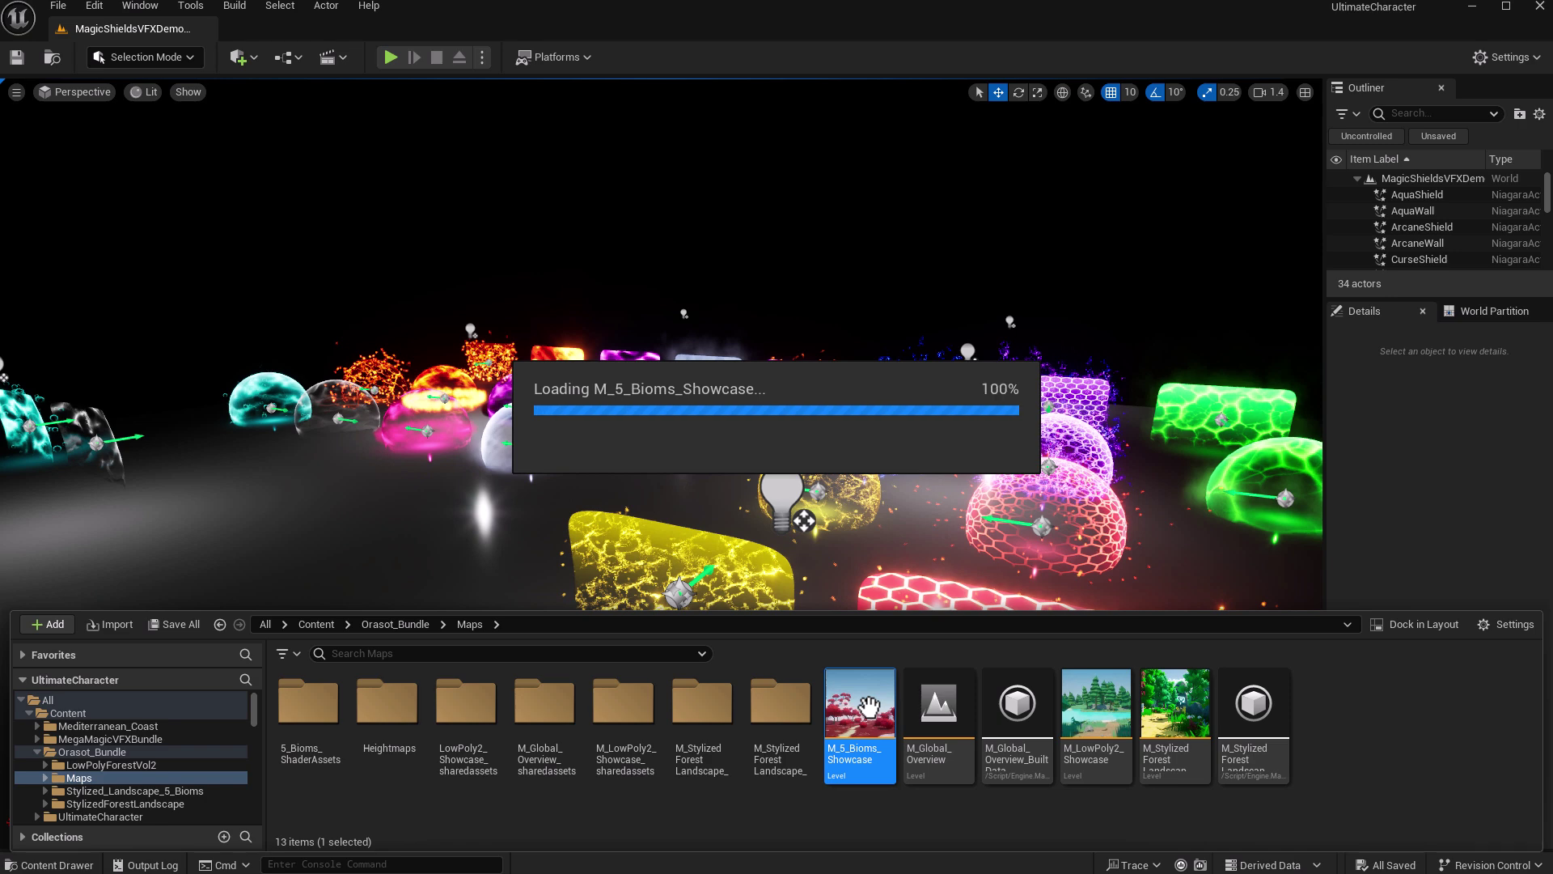
double_click(860, 703)
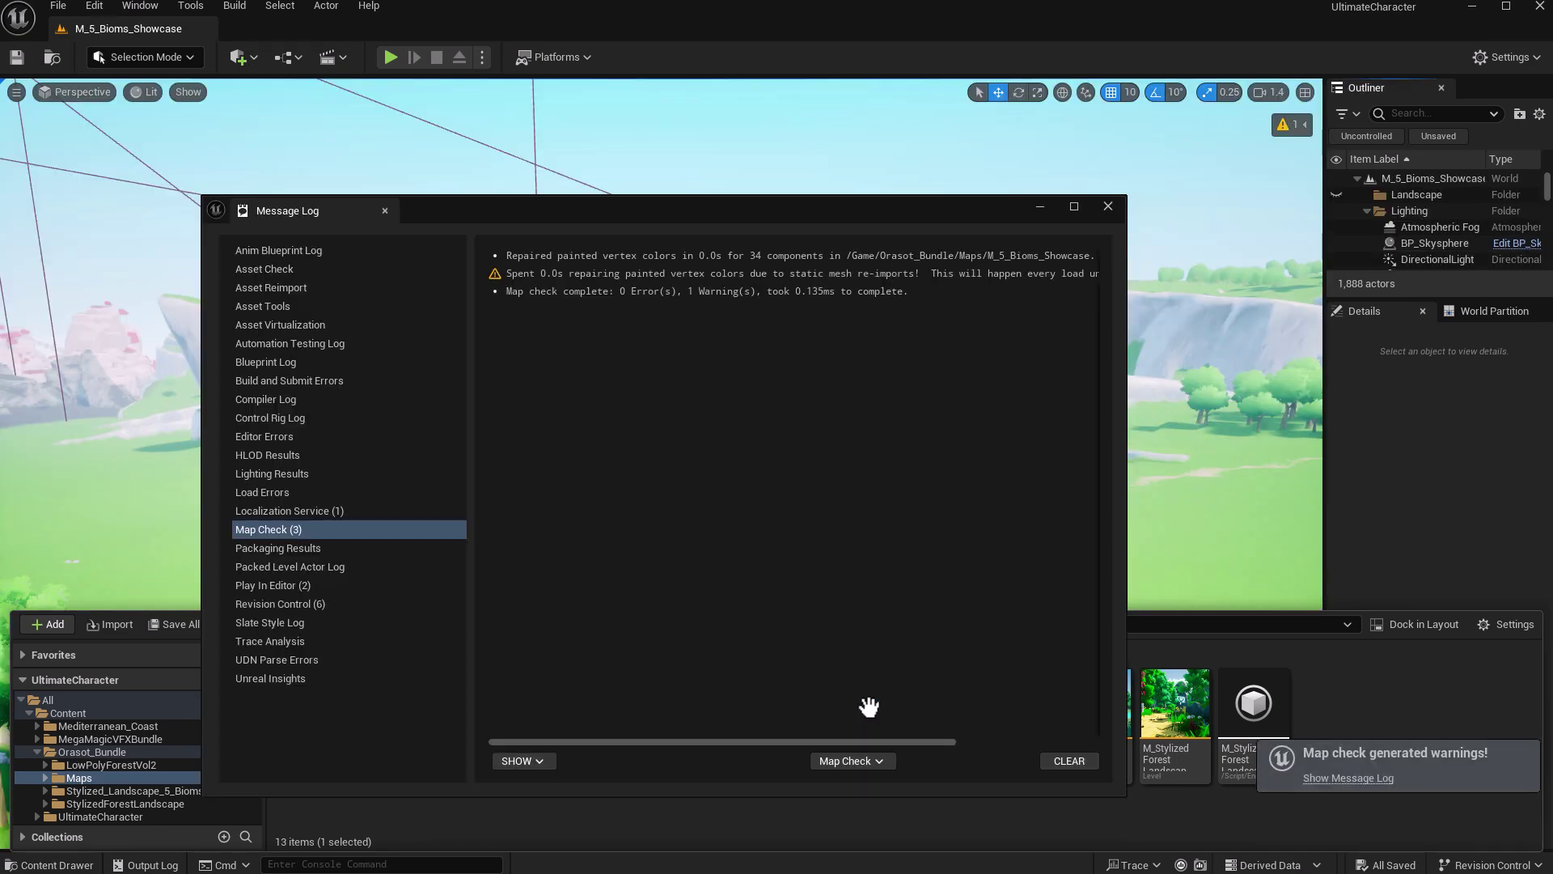
click(1108, 206)
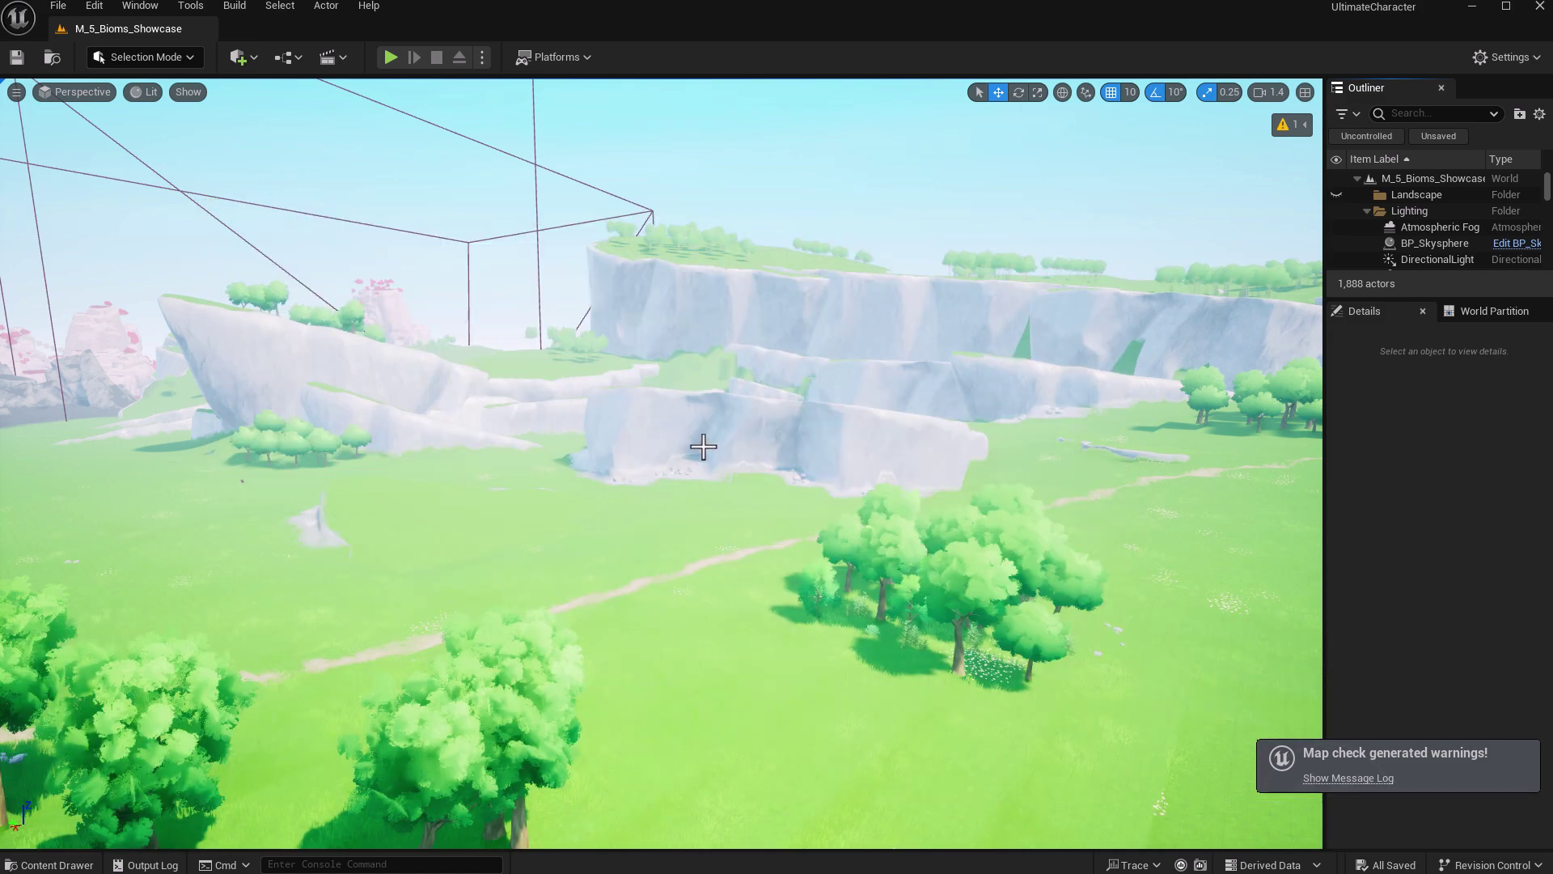
Examine the stylized cliffs, trees and meadows across the five-biomes landscape.
key(w)
right_drag(662, 463, 303, 583)
key(w)
key(w)
key(w)
key(w)
right_drag(402, 516, 388, 486)
key(w)
key(w)
key(w)
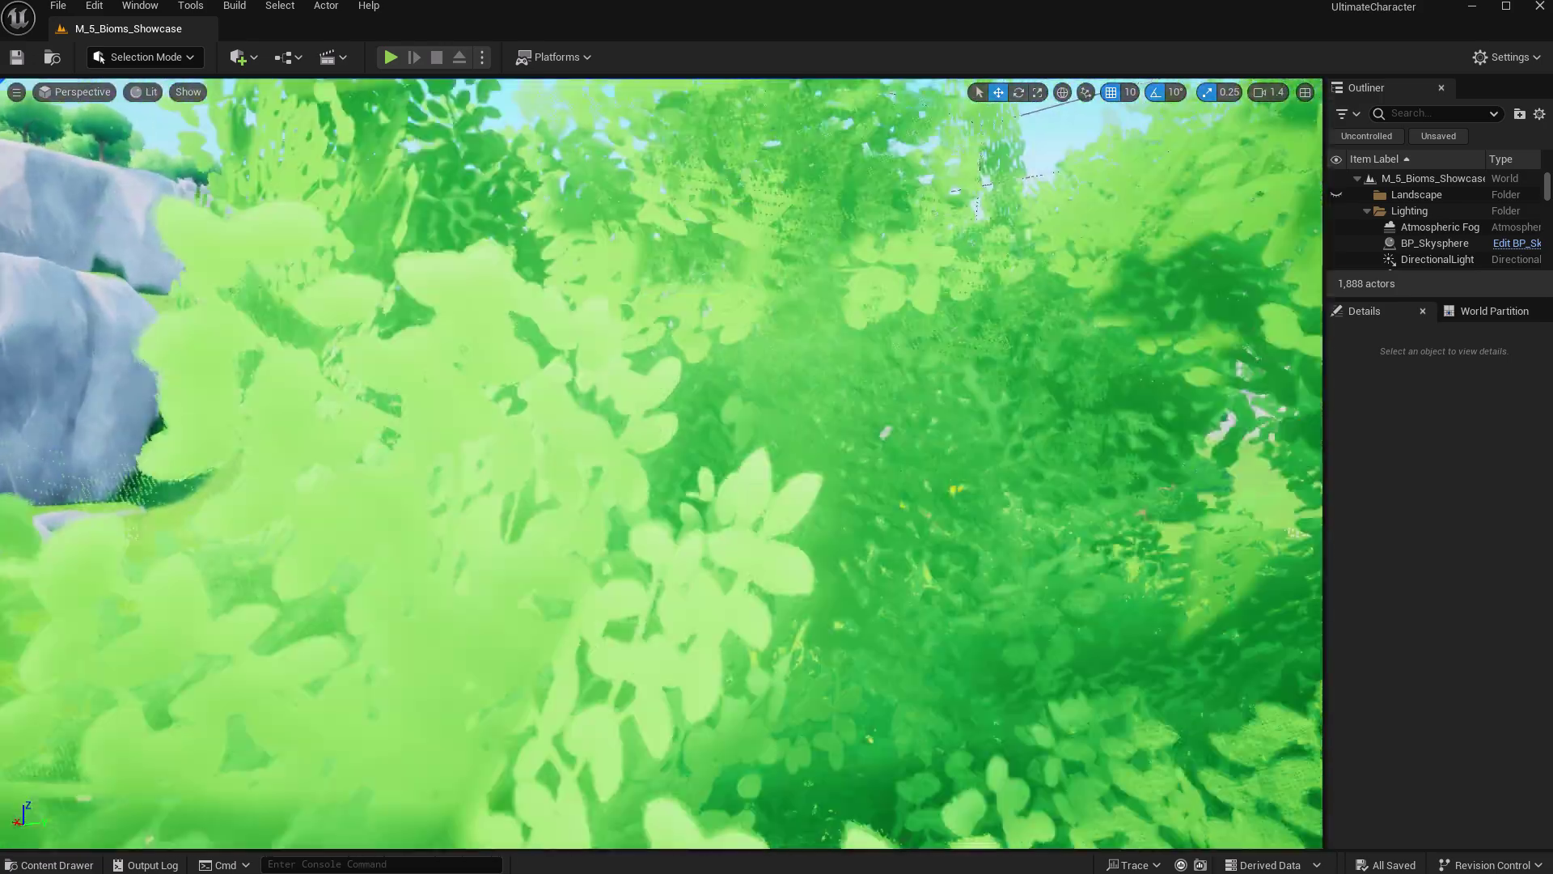
key(w)
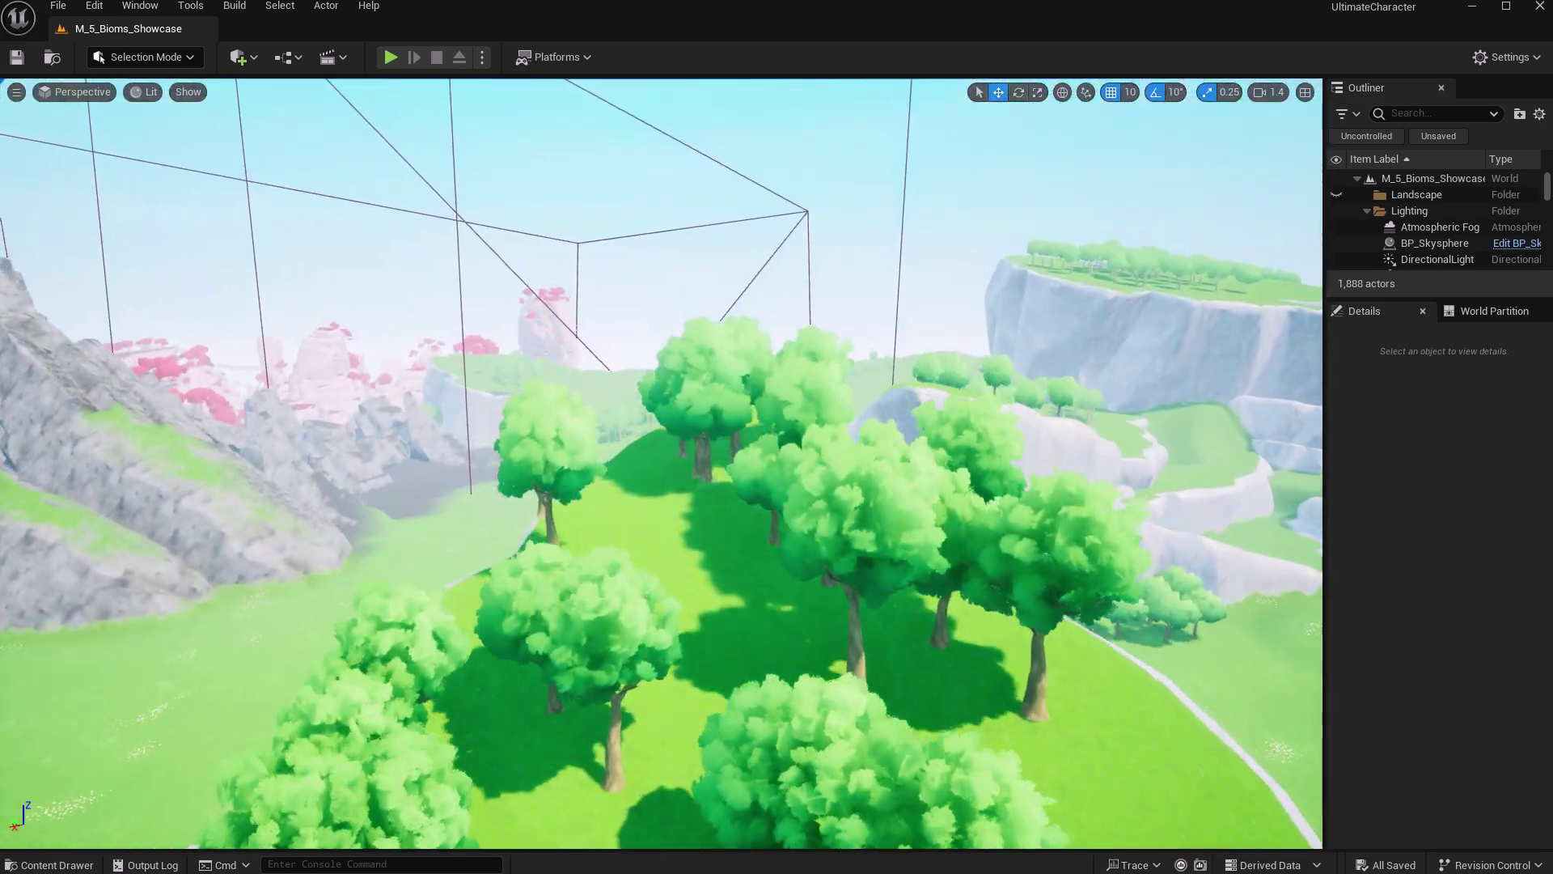
key(w)
right_drag(661, 464, 978, 457)
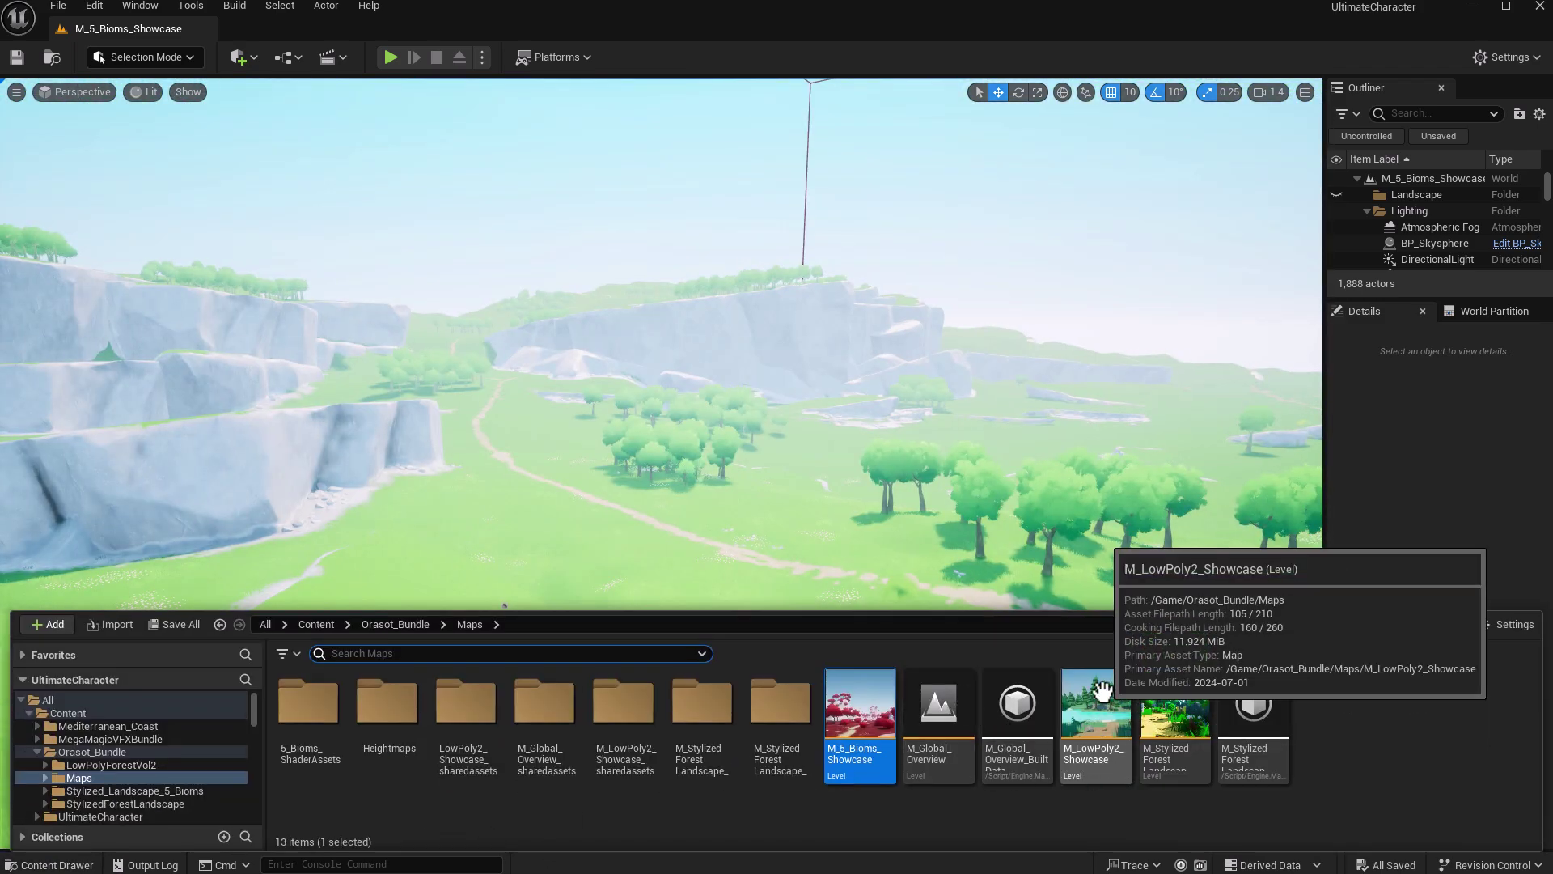
Open the M_LowPoly2_Showcase level and look over its low-poly forest and river.
double_click(1102, 689)
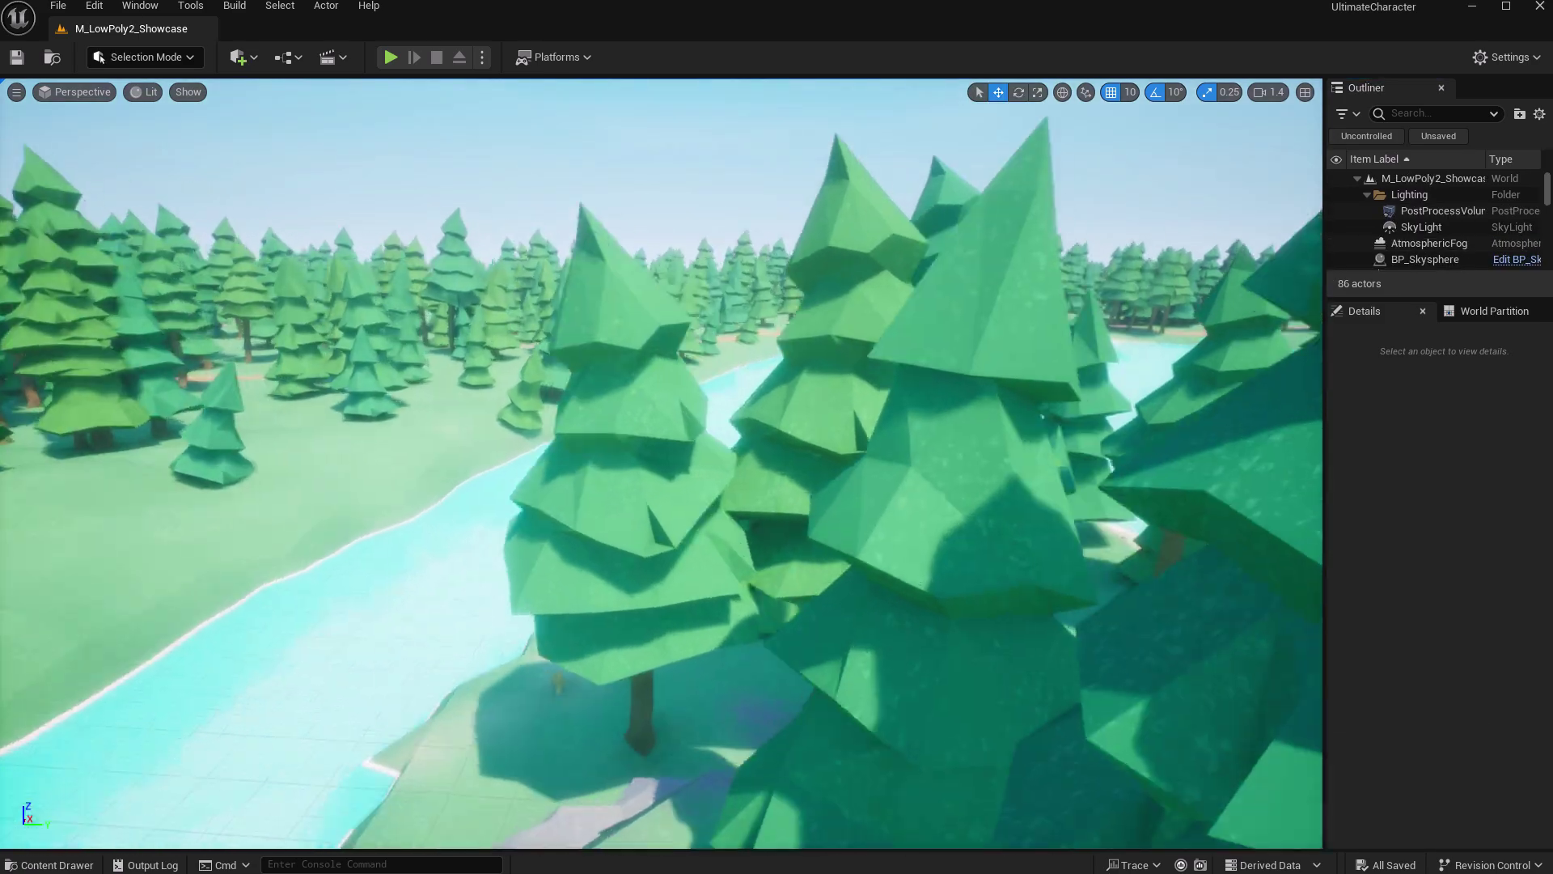
right_drag(661, 463, 931, 453)
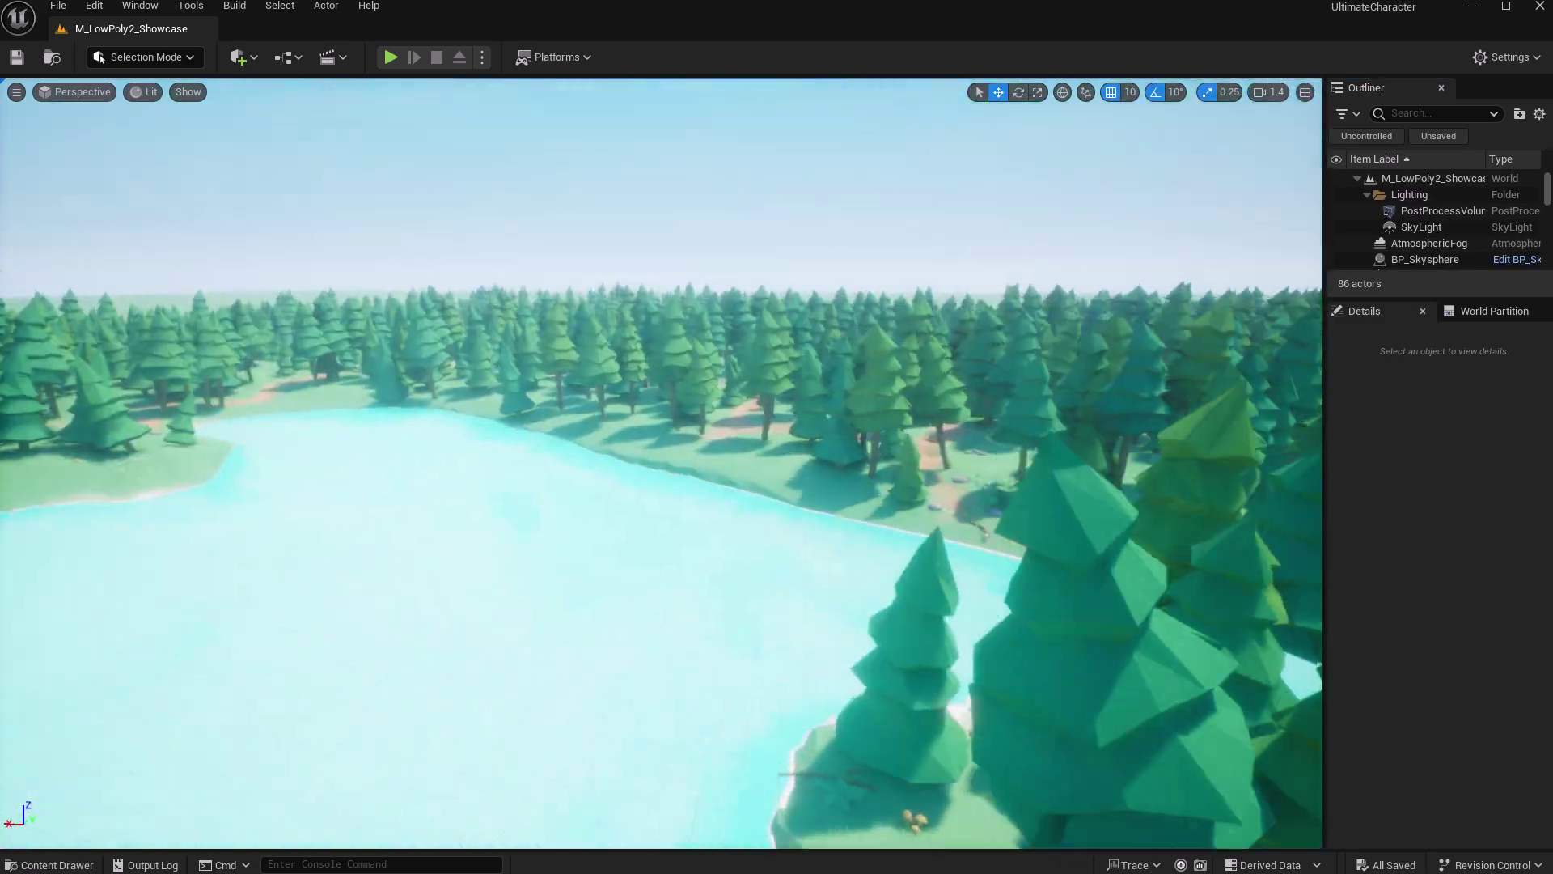
key(w)
mouse_move(661, 464)
right_down()
mouse_move(874, 498)
mouse_move(898, 550)
mouse_move(938, 570)
mouse_move(661, 463)
right_up()
key(w)
right_drag(69, 816, 70, 816)
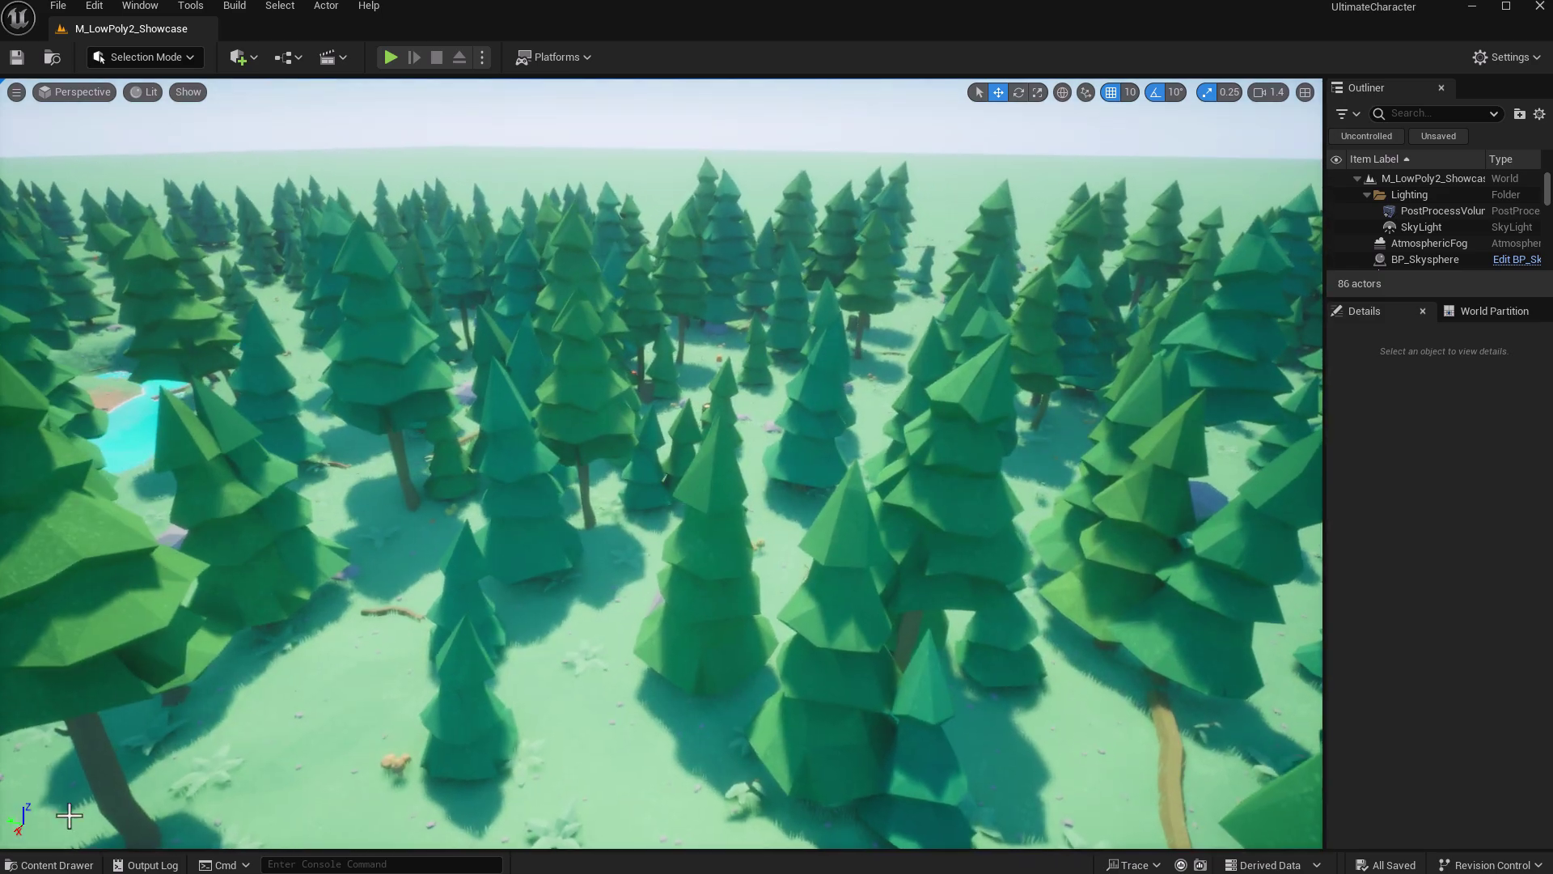
Open the stylized forest landscape level from the Orasot_Bundle Maps folder.
click(50, 867)
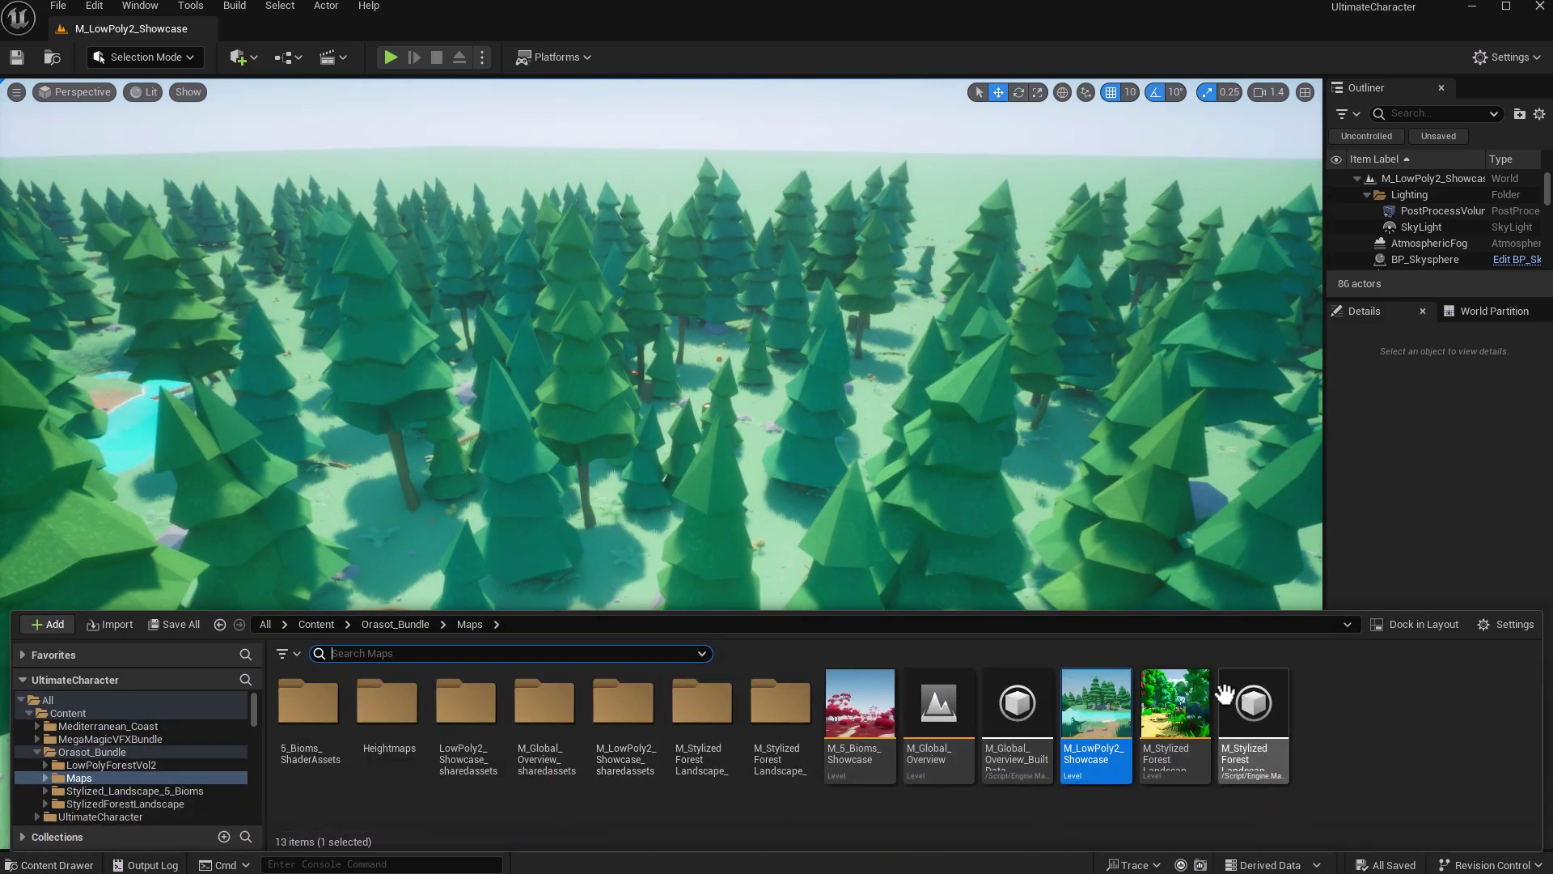
double_click(1175, 685)
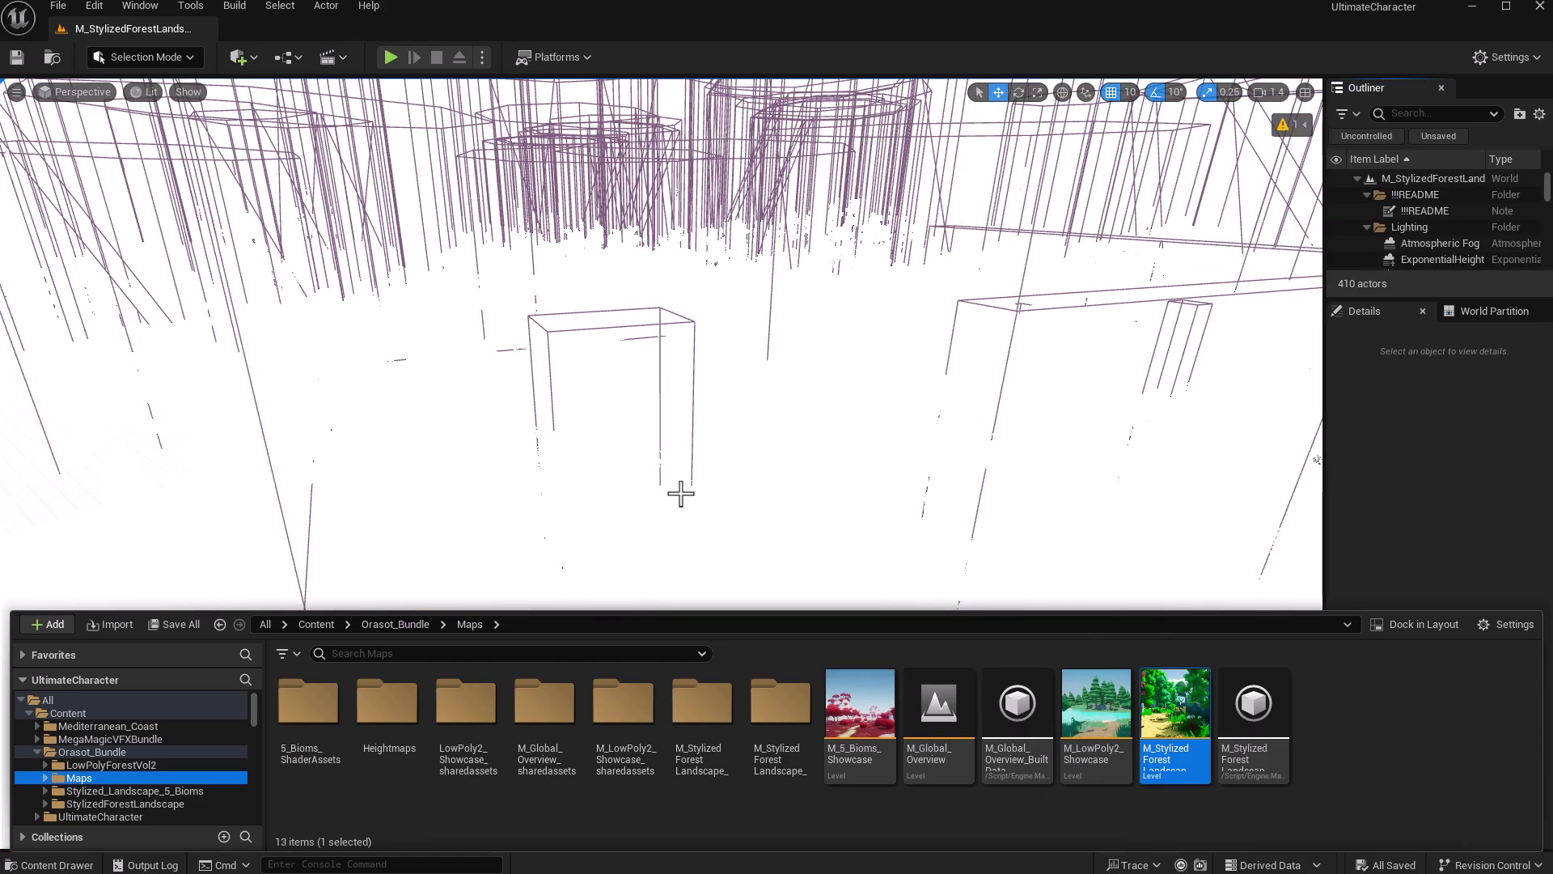
mouse_move(681, 493)
right_down()
mouse_move(728, 466)
mouse_move(728, 348)
mouse_move(663, 364)
mouse_move(687, 364)
mouse_move(681, 494)
right_up()
key(s)
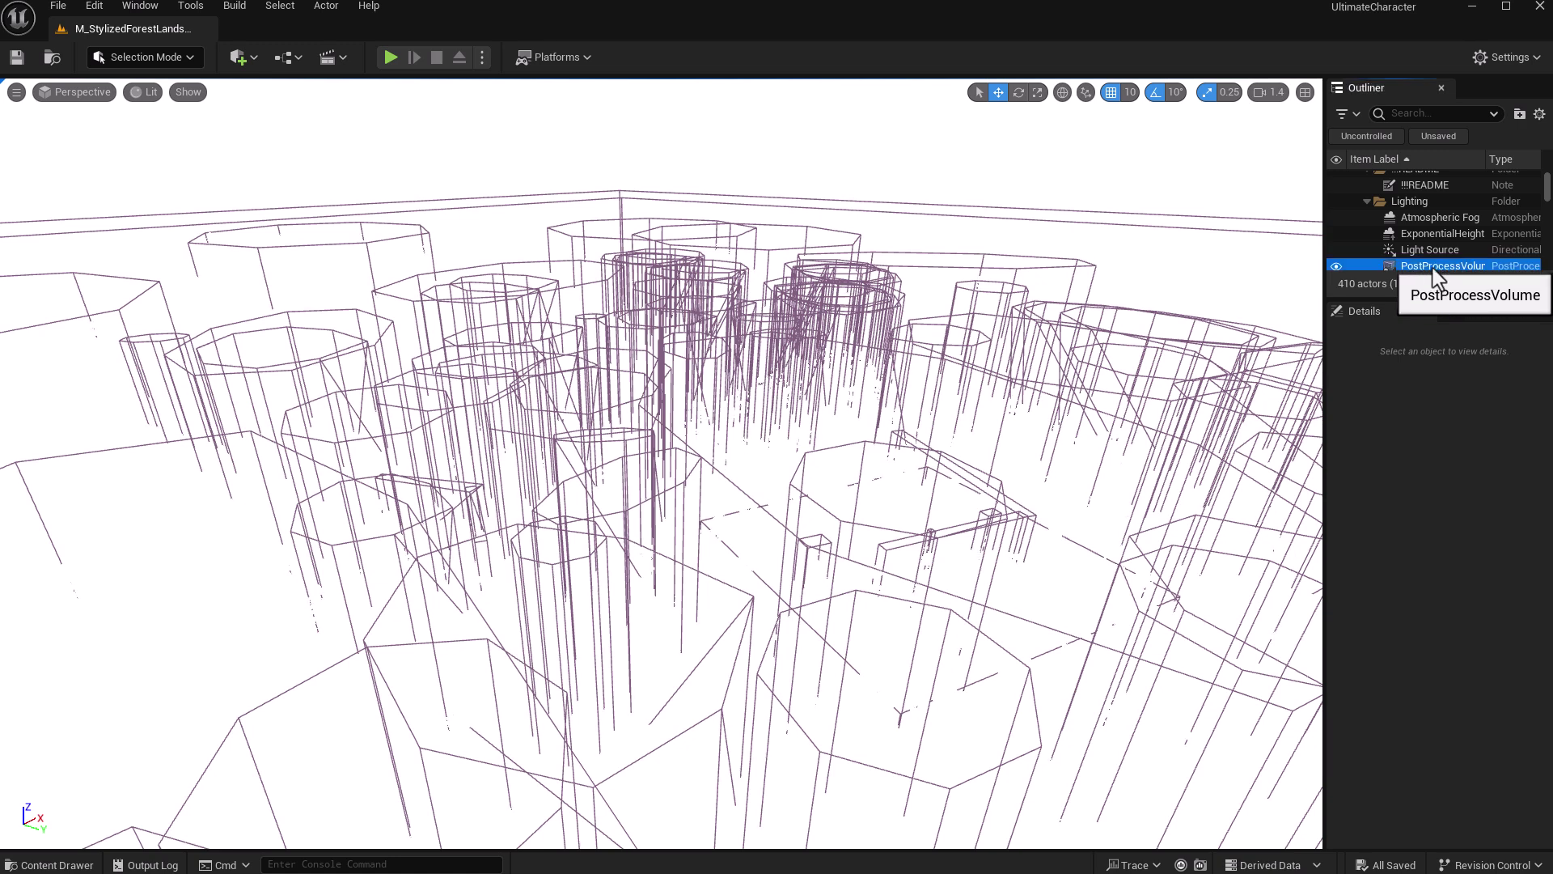
Turn off the Min Brightness and Max Brightness exposure overrides on the PostProcessVolume.
scroll(1375, 657, down, 1)
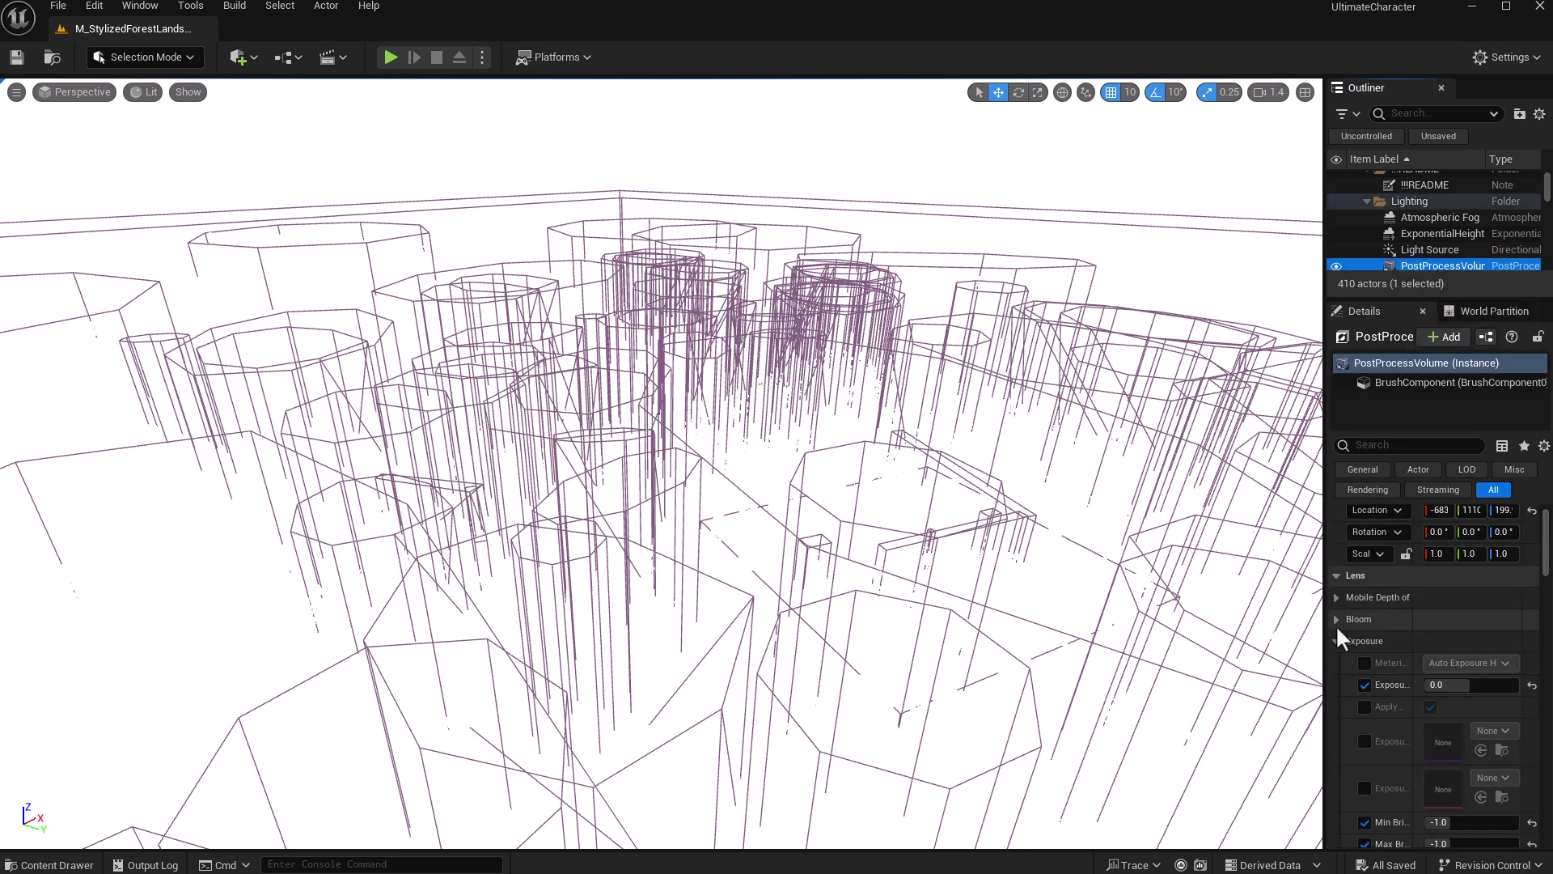
scroll(1359, 684, down, 3)
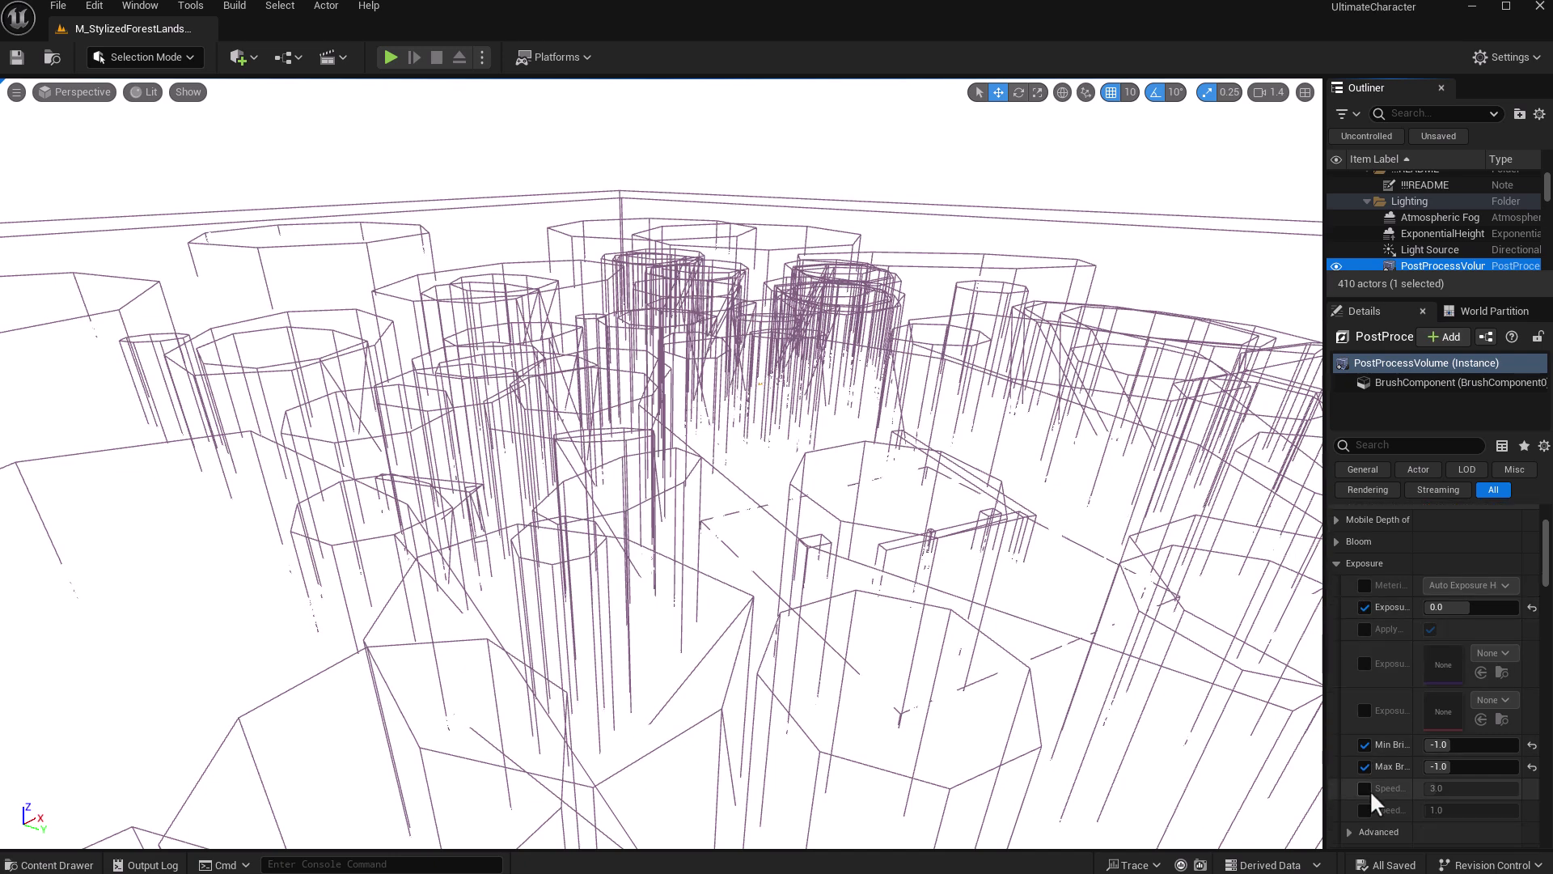
drag(1324, 744, 1195, 742)
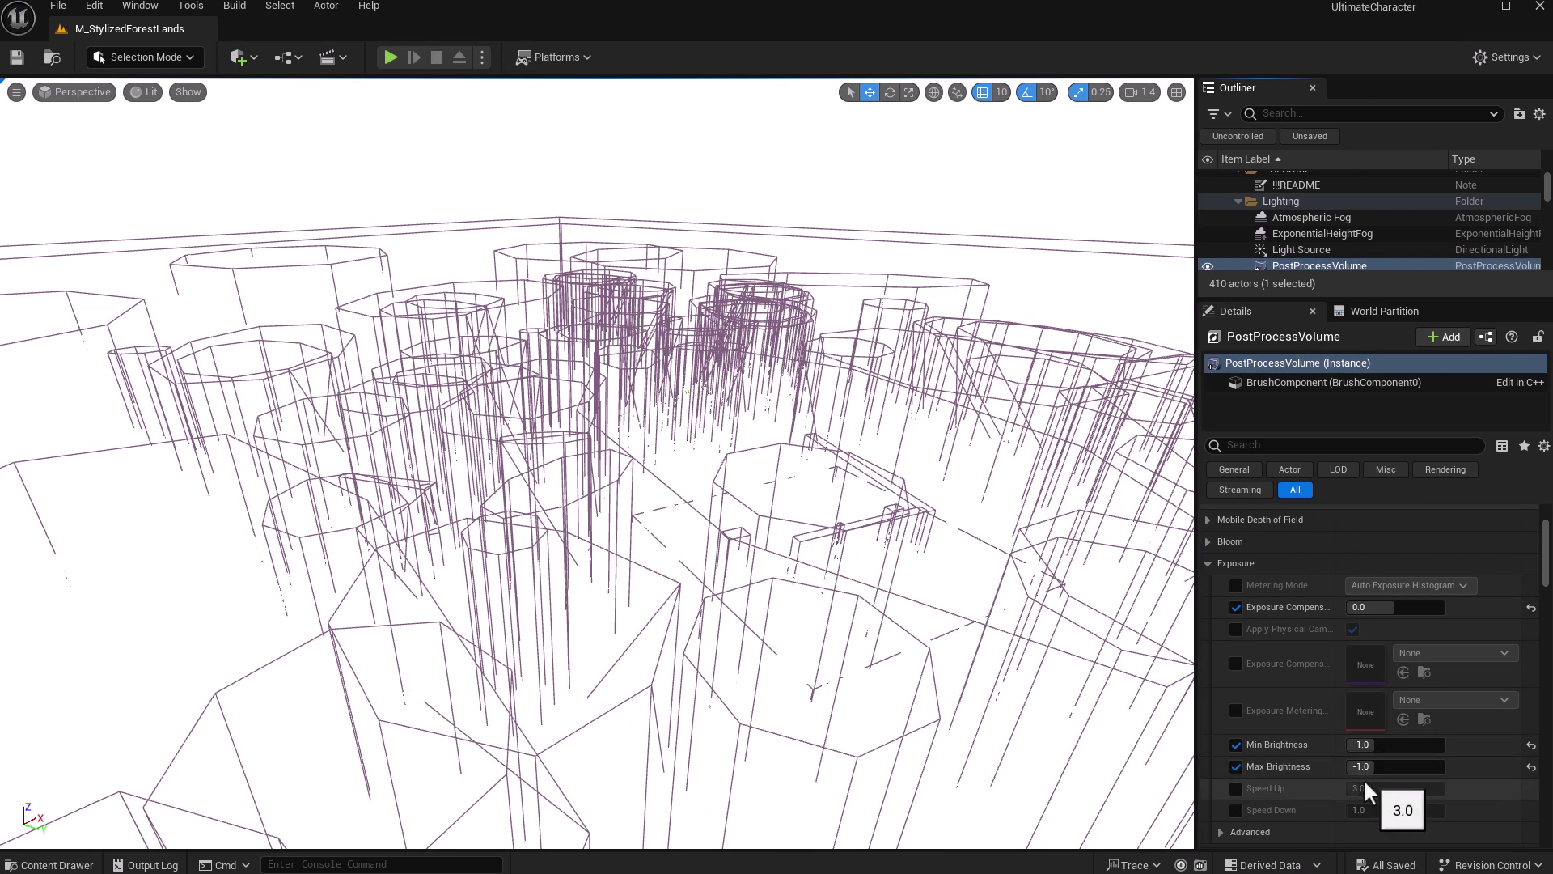
click(1237, 766)
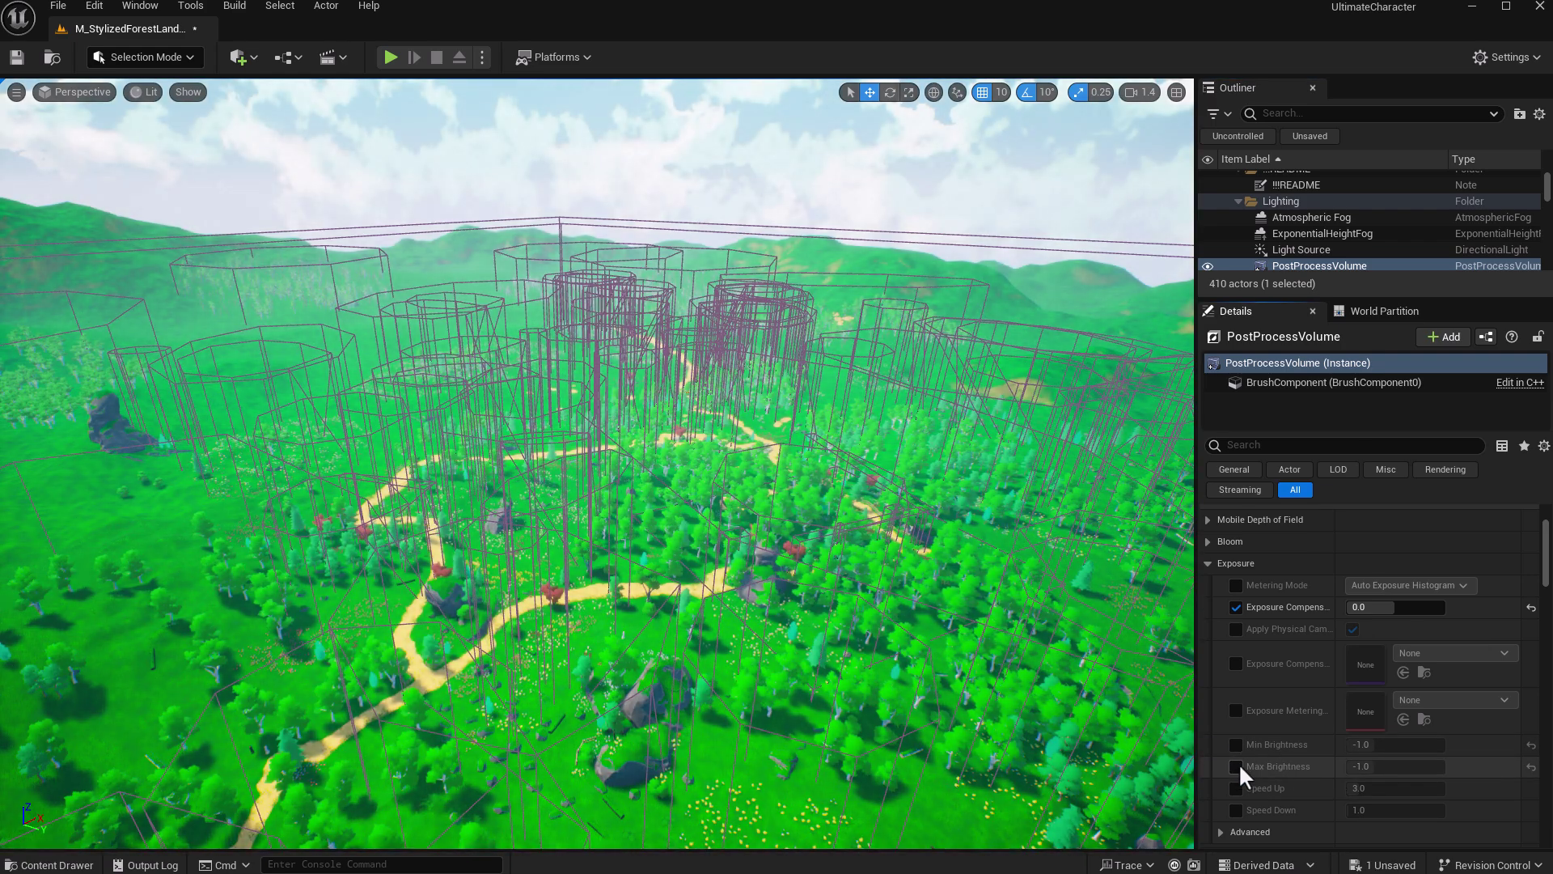
Hide the volume wireframes with game view and look over the stylized forest landscape.
click(652, 624)
key(g)
right_drag(652, 624, 744, 627)
key(w)
key(Caps_Lock)
key(Caps_Lock)
key(w)
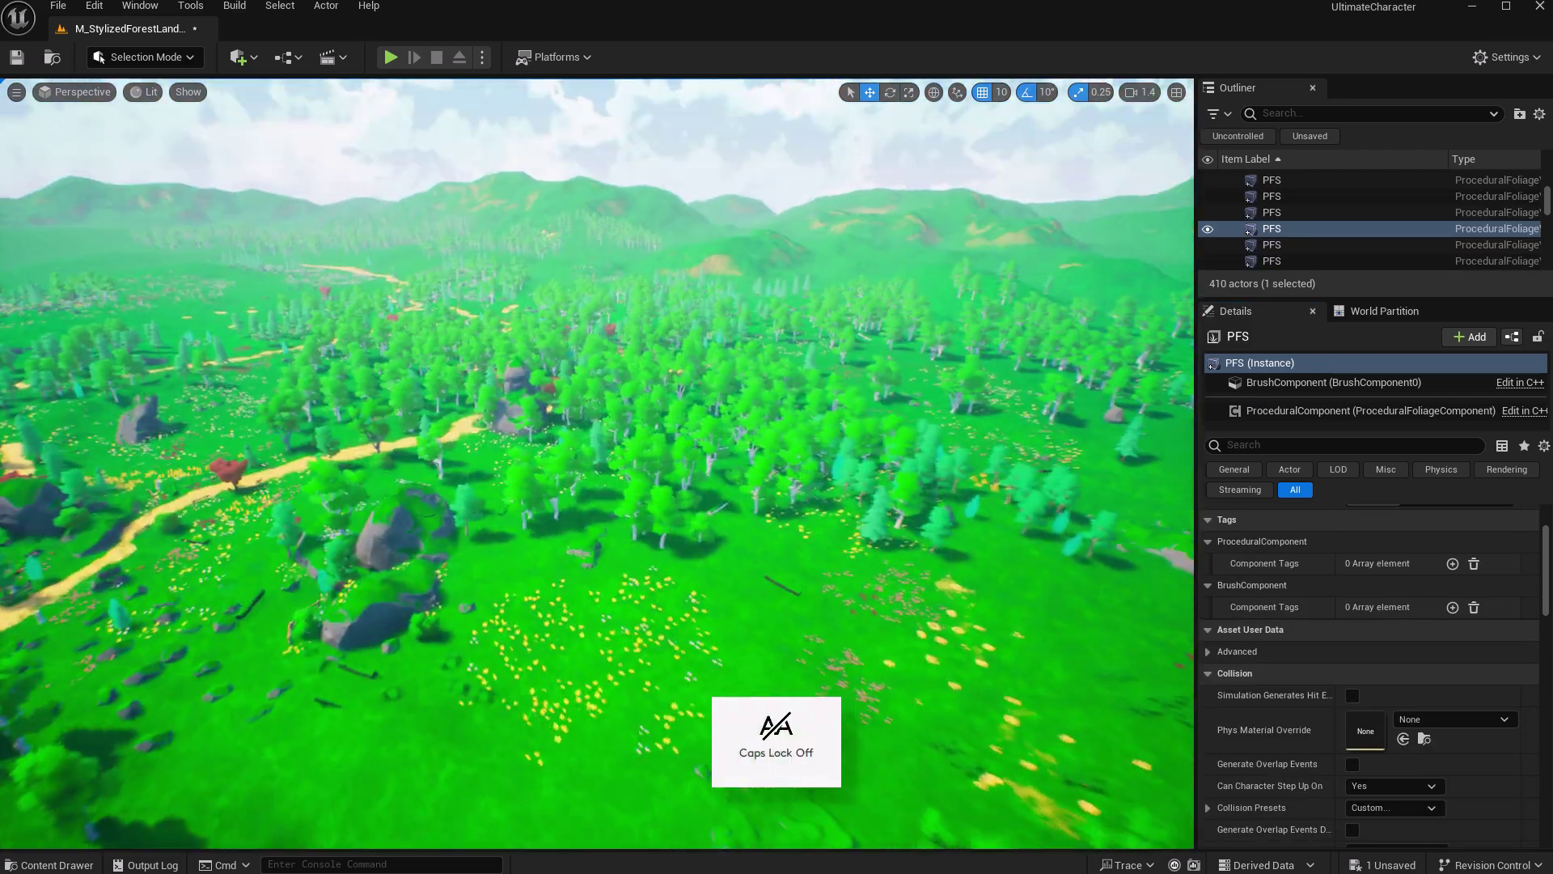
right_drag(659, 567, 659, 558)
Select the Landscape and examine its material settings and the surrounding forest and meadows.
click(54, 865)
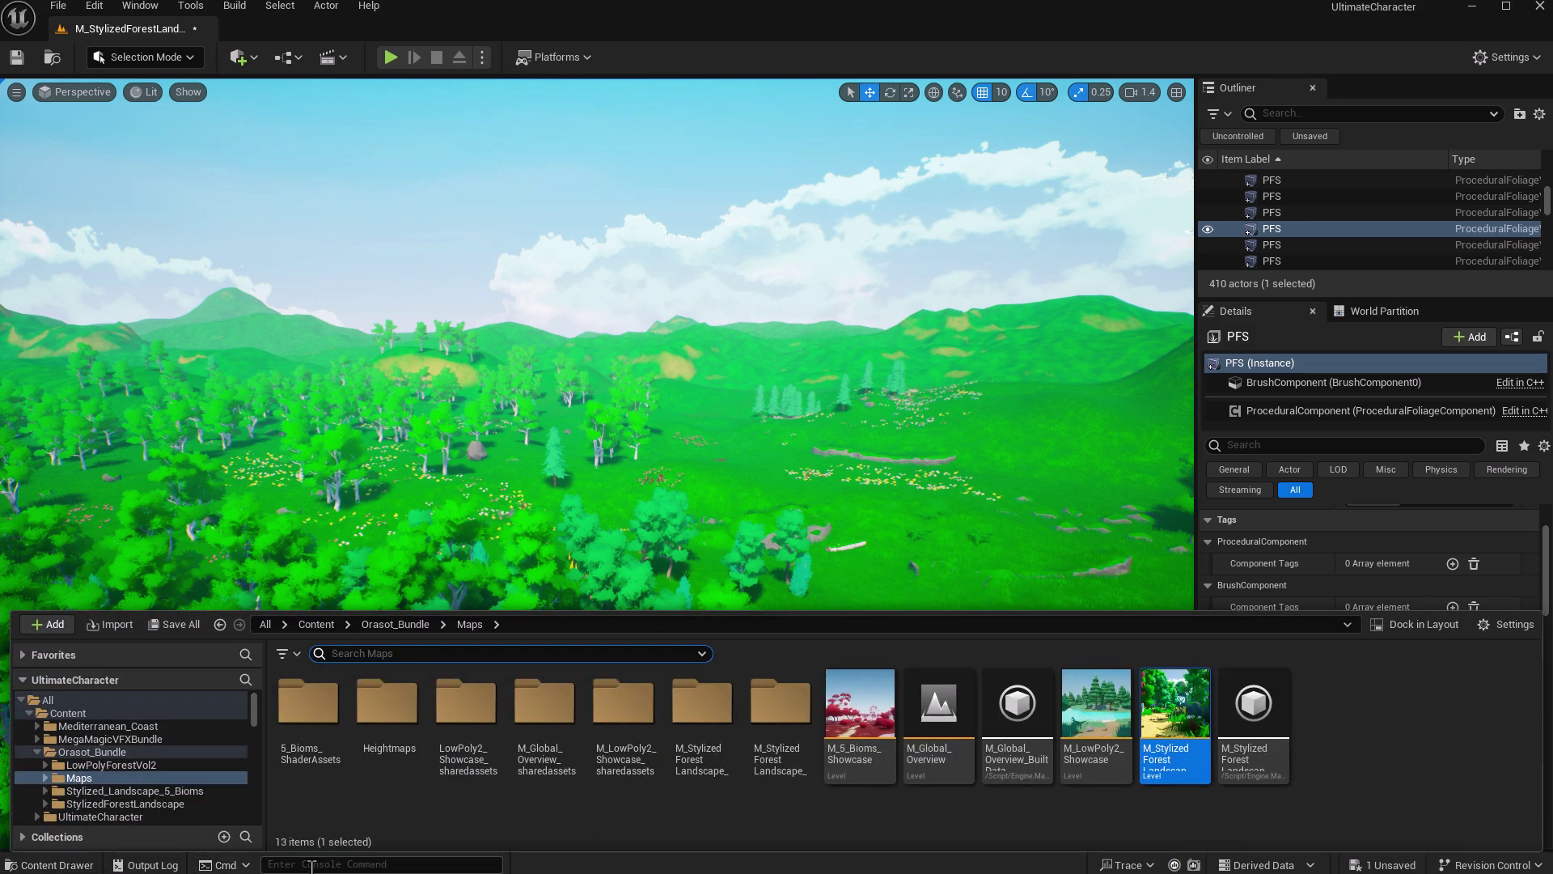
click(1145, 460)
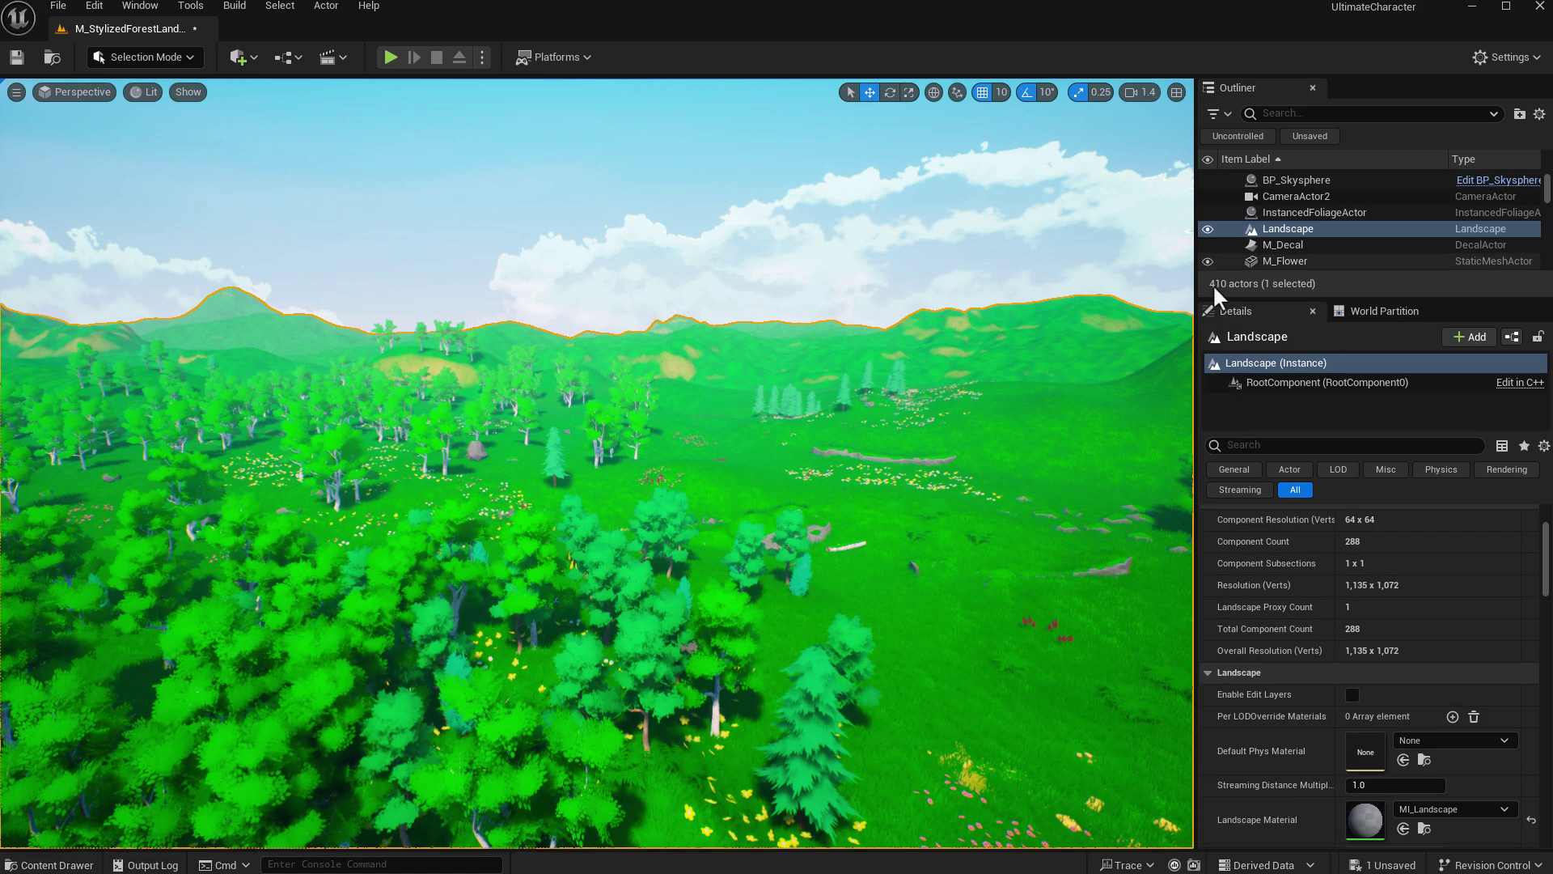
right_drag(1011, 356, 1045, 331)
scroll(1419, 190, up, 5)
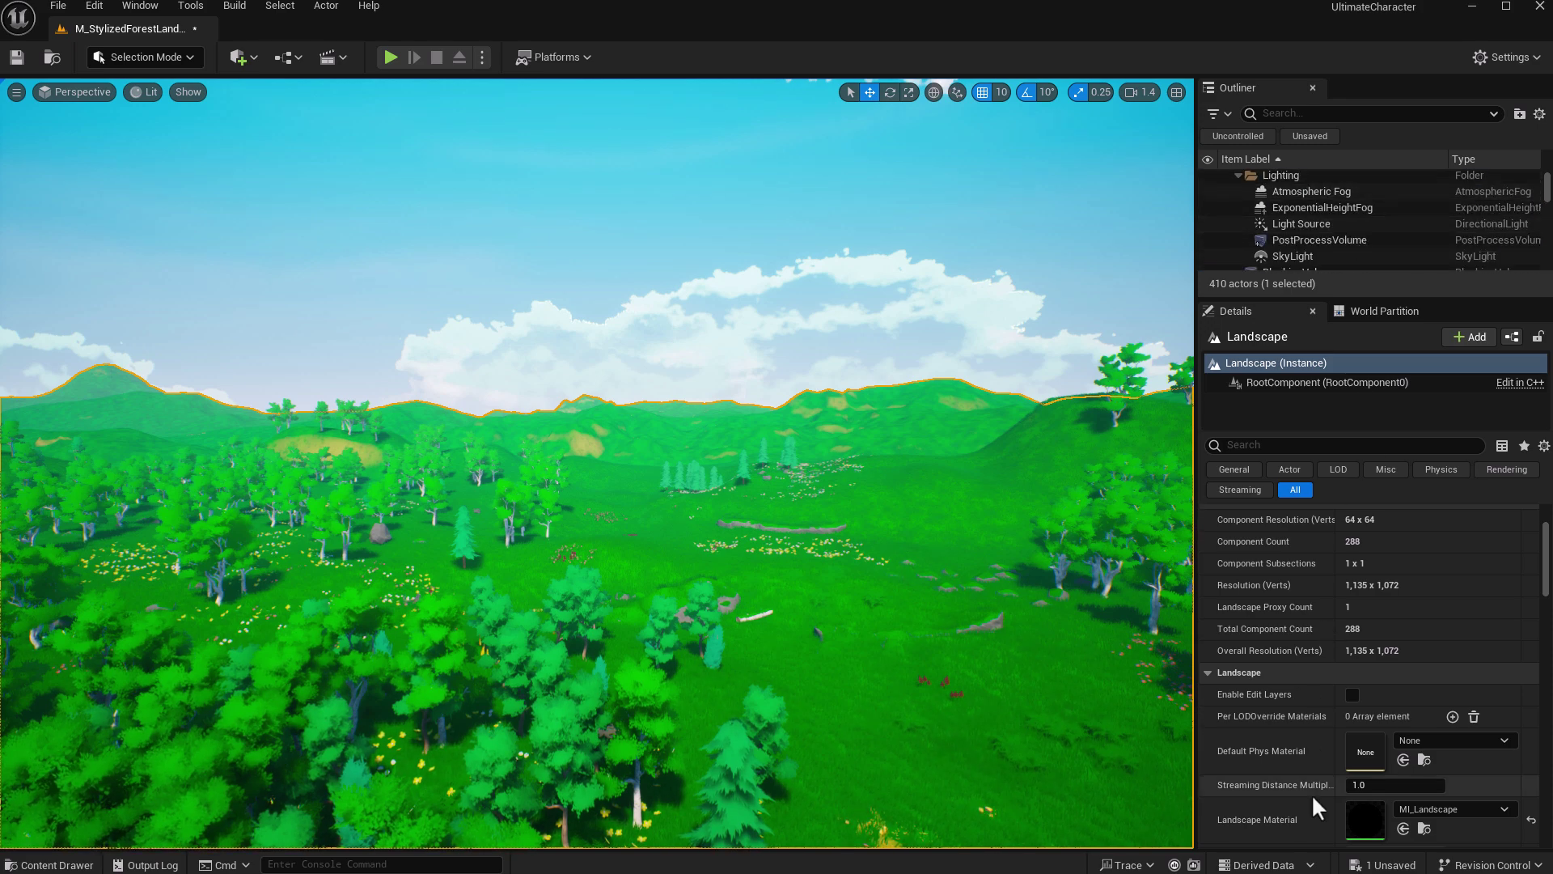
scroll(1310, 794, down, 5)
mouse_move(858, 661)
right_down()
mouse_move(659, 667)
mouse_move(857, 660)
right_up()
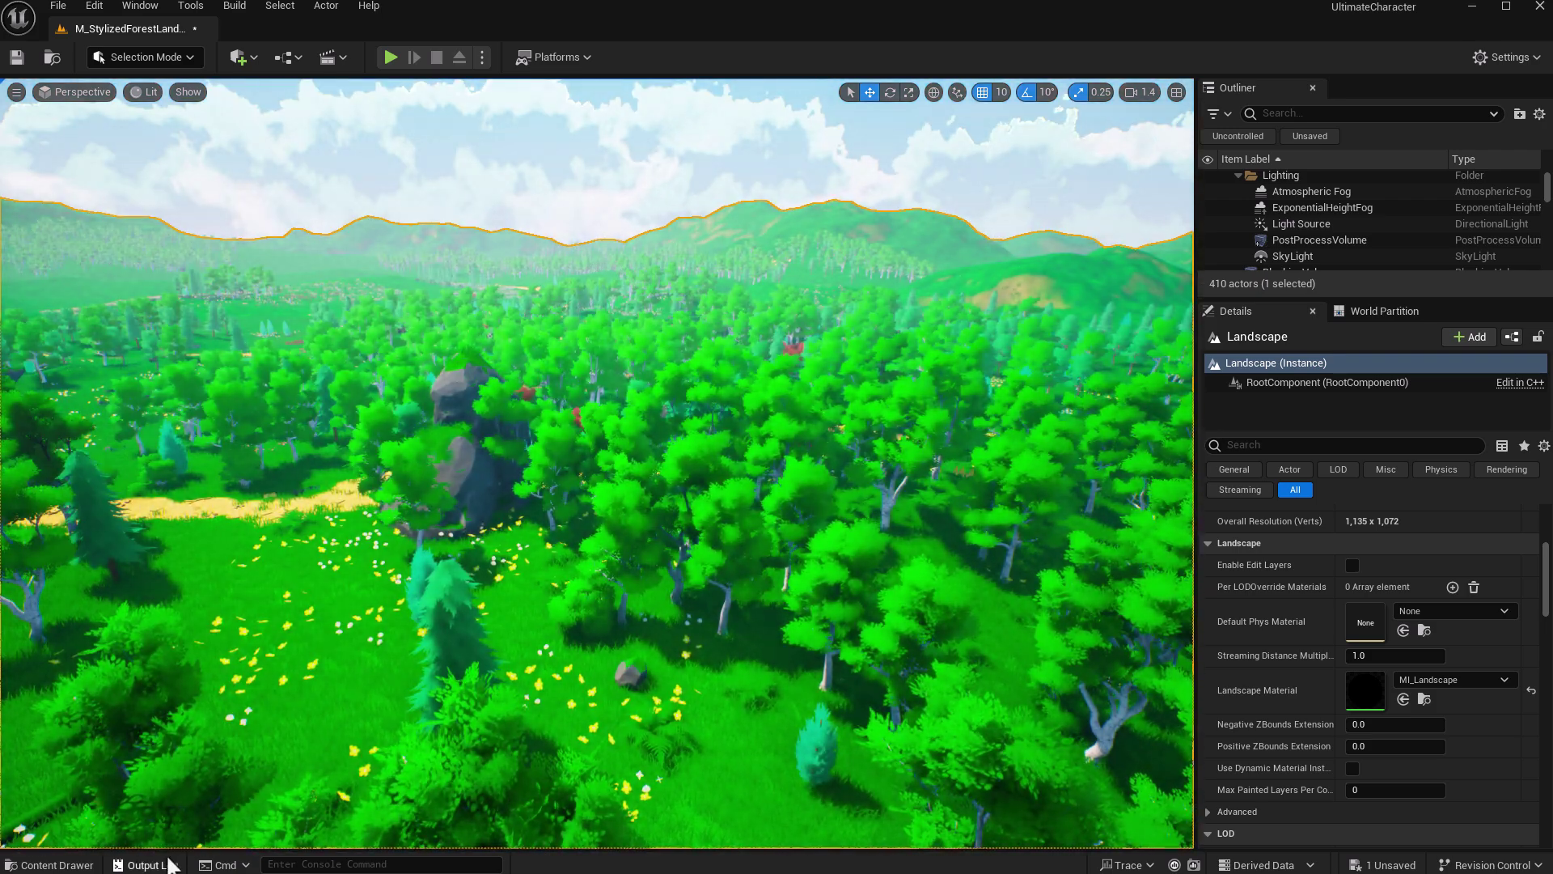
Open the M_Global_Overview level from the Orasot_Bundle Maps folder, discarding the unsaved changes to the forest level.
click(48, 865)
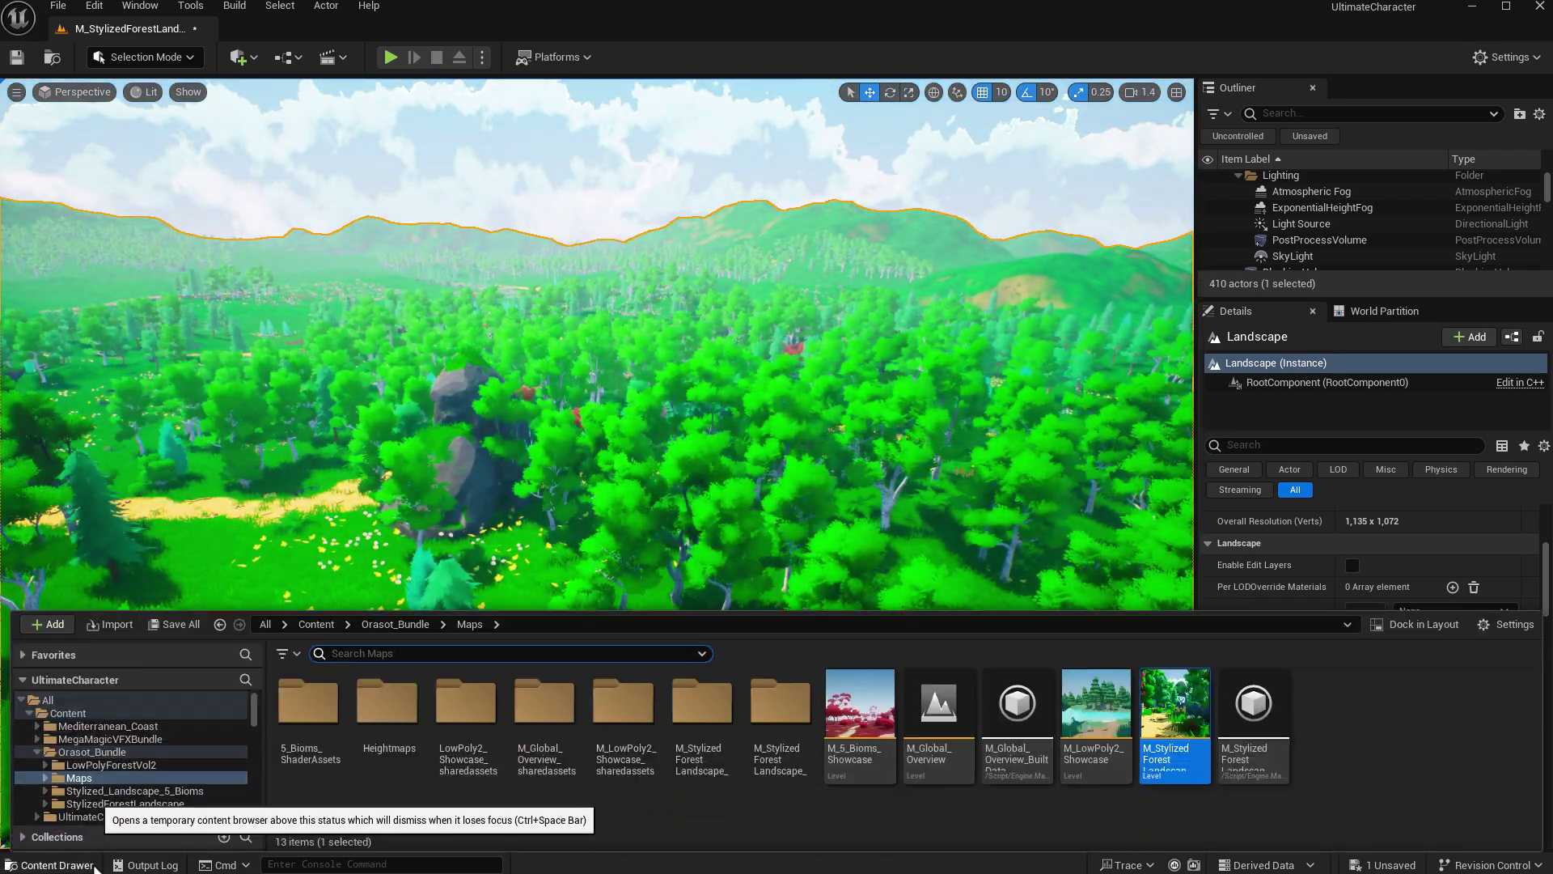
click(37, 753)
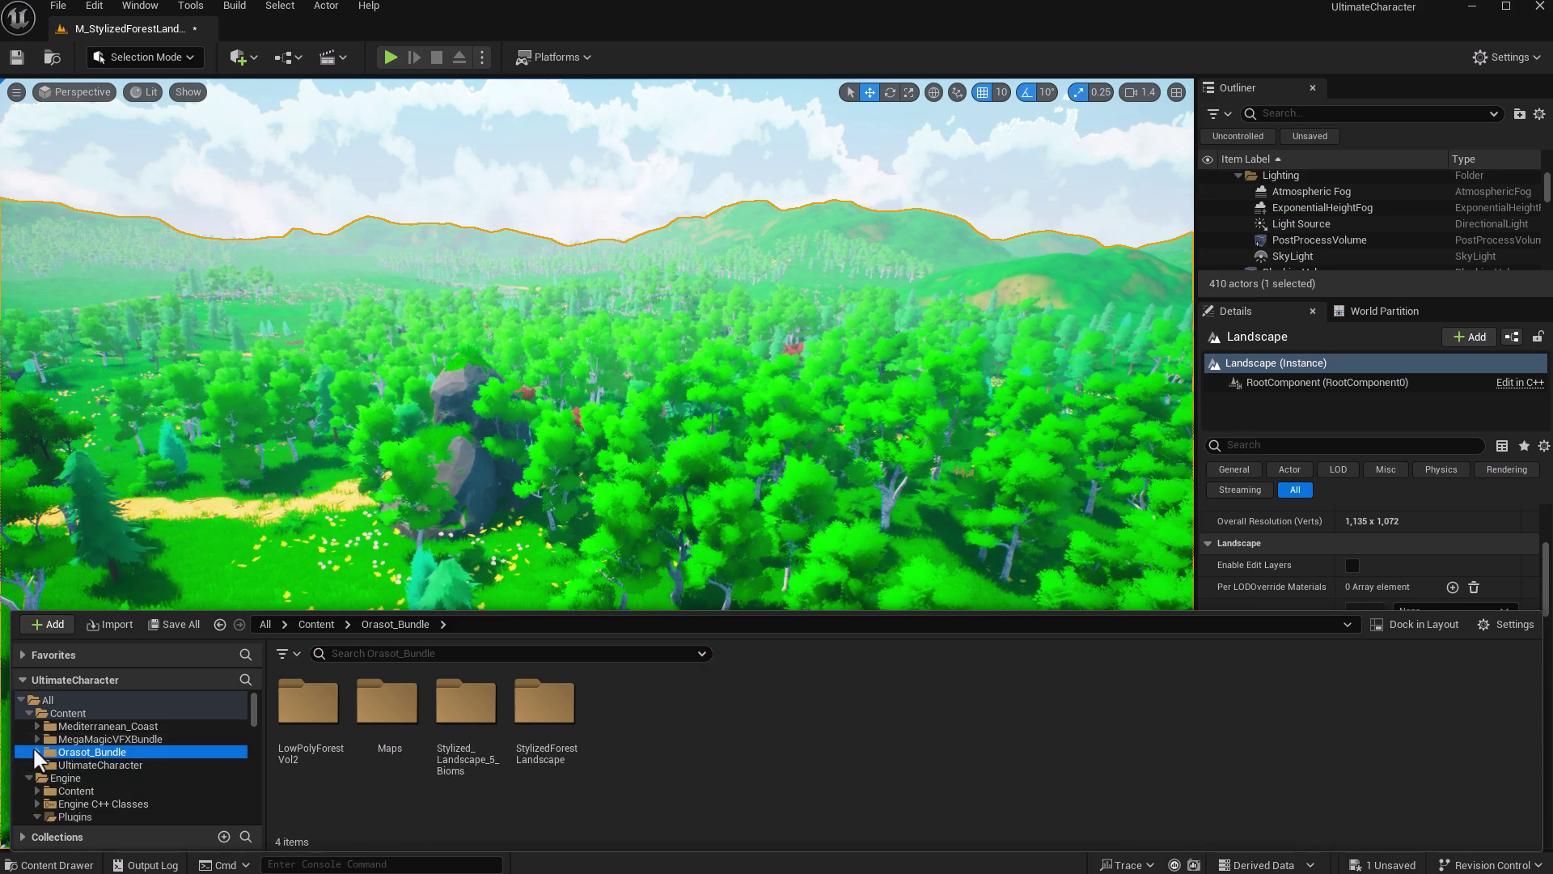
double_click(386, 703)
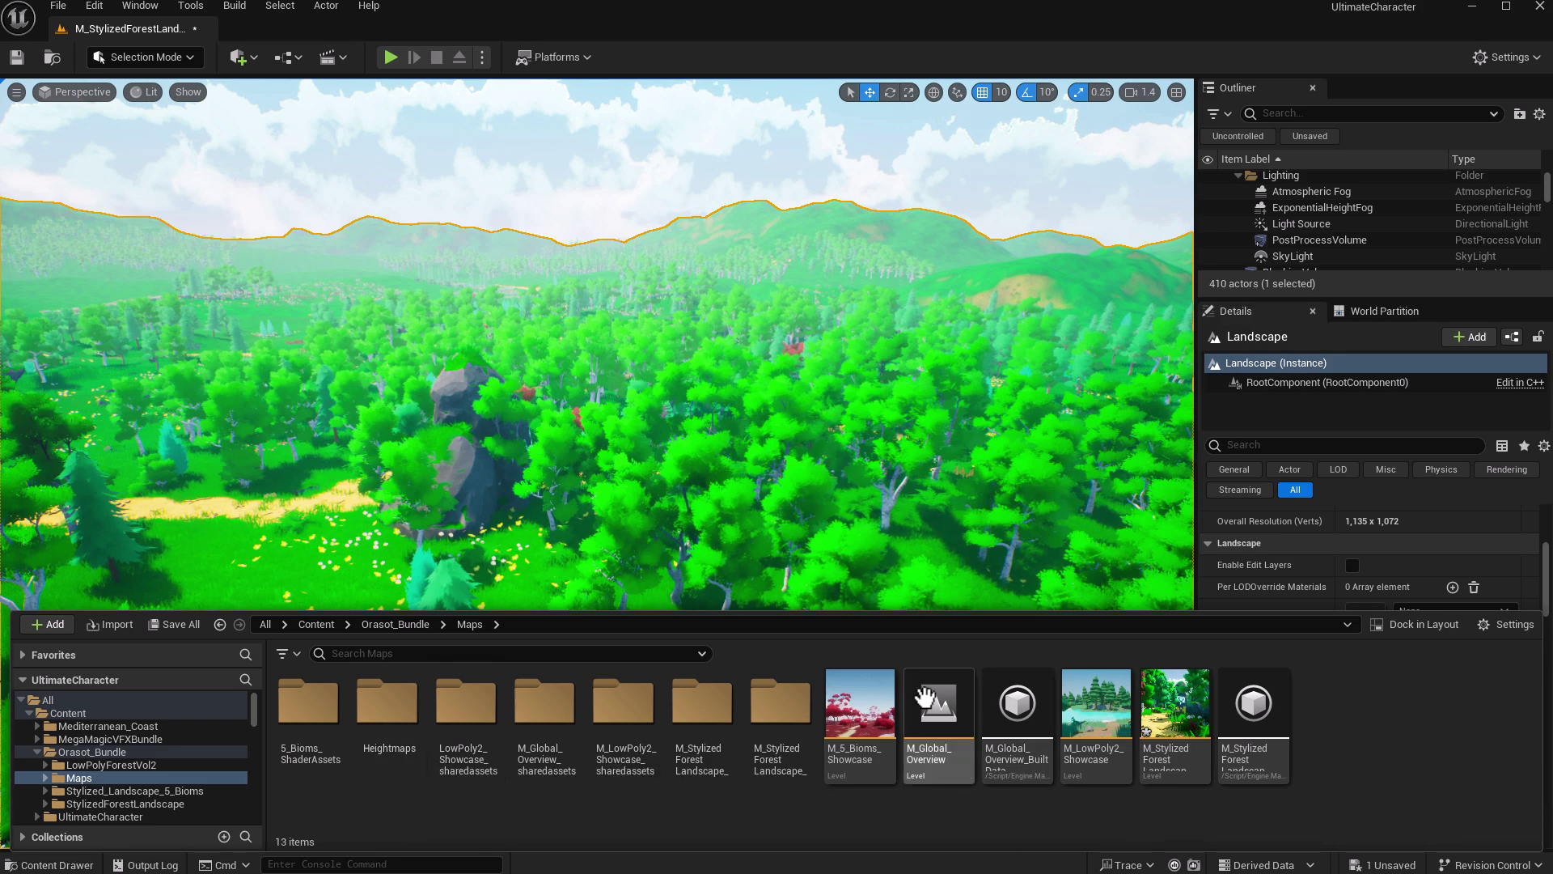
double_click(925, 694)
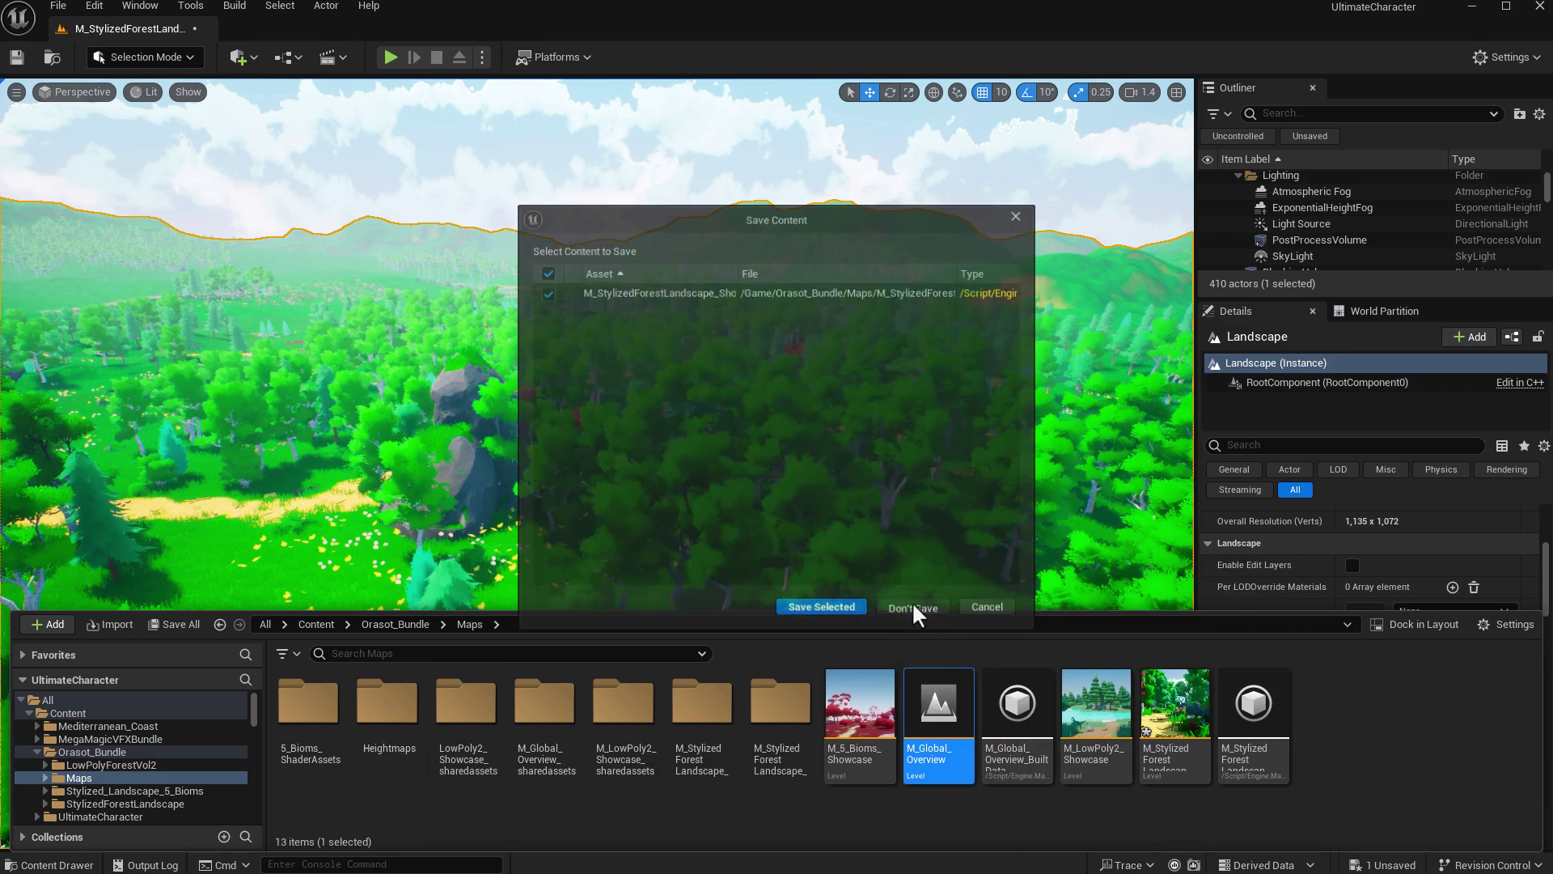
click(911, 603)
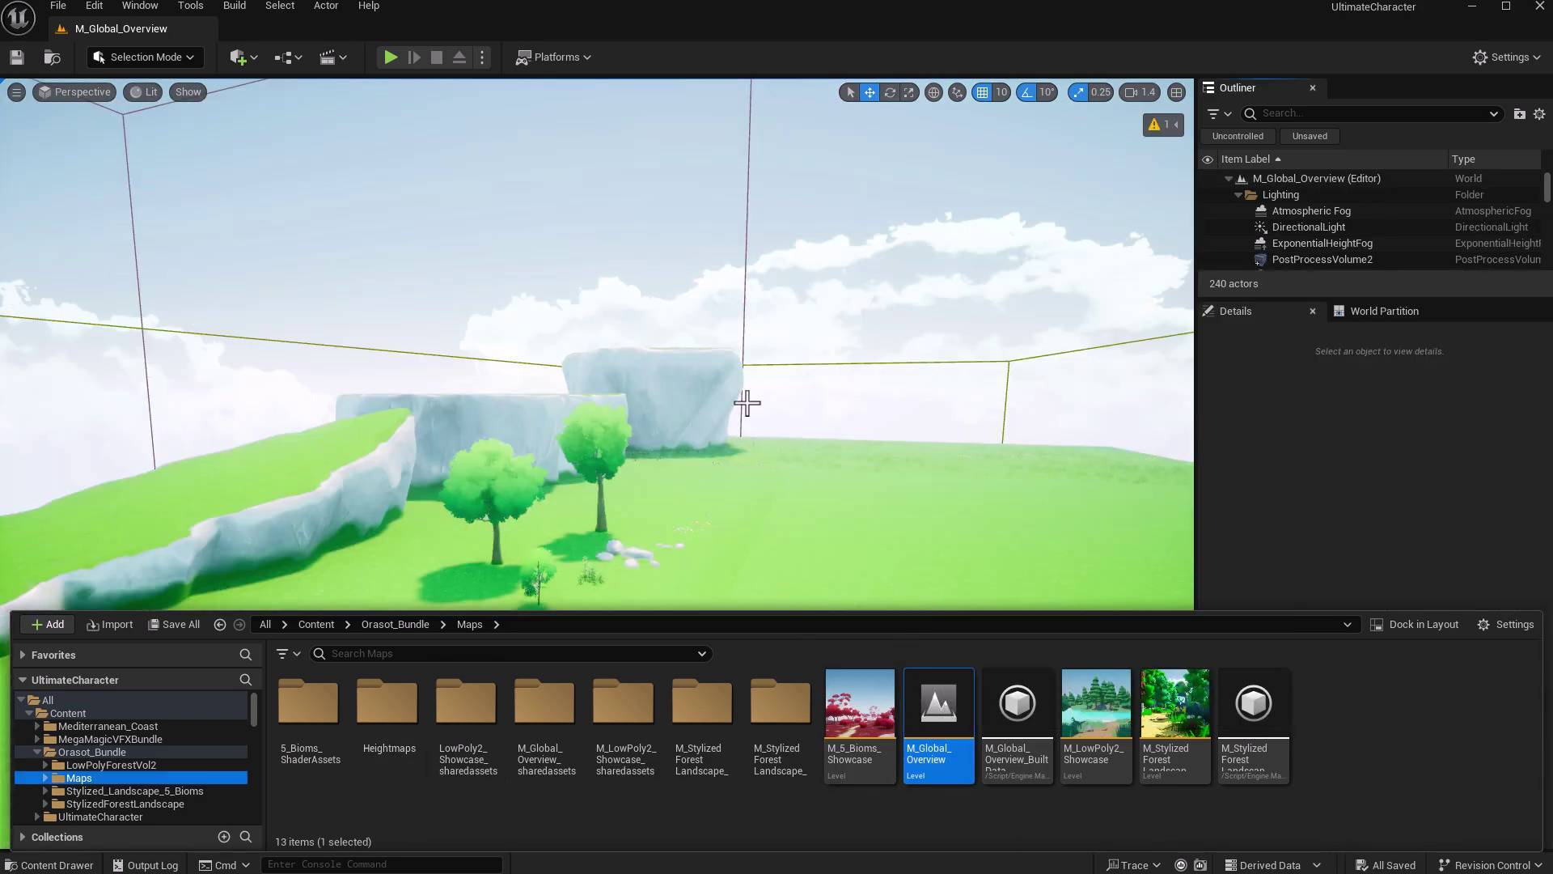
Look over the cliffs, trees and red and green grass areas of the global overview level.
right_drag(745, 402, 247, 397)
key(w)
right_drag(664, 398, 550, 390)
right_drag(453, 391, 636, 402)
right_drag(335, 666, 263, 682)
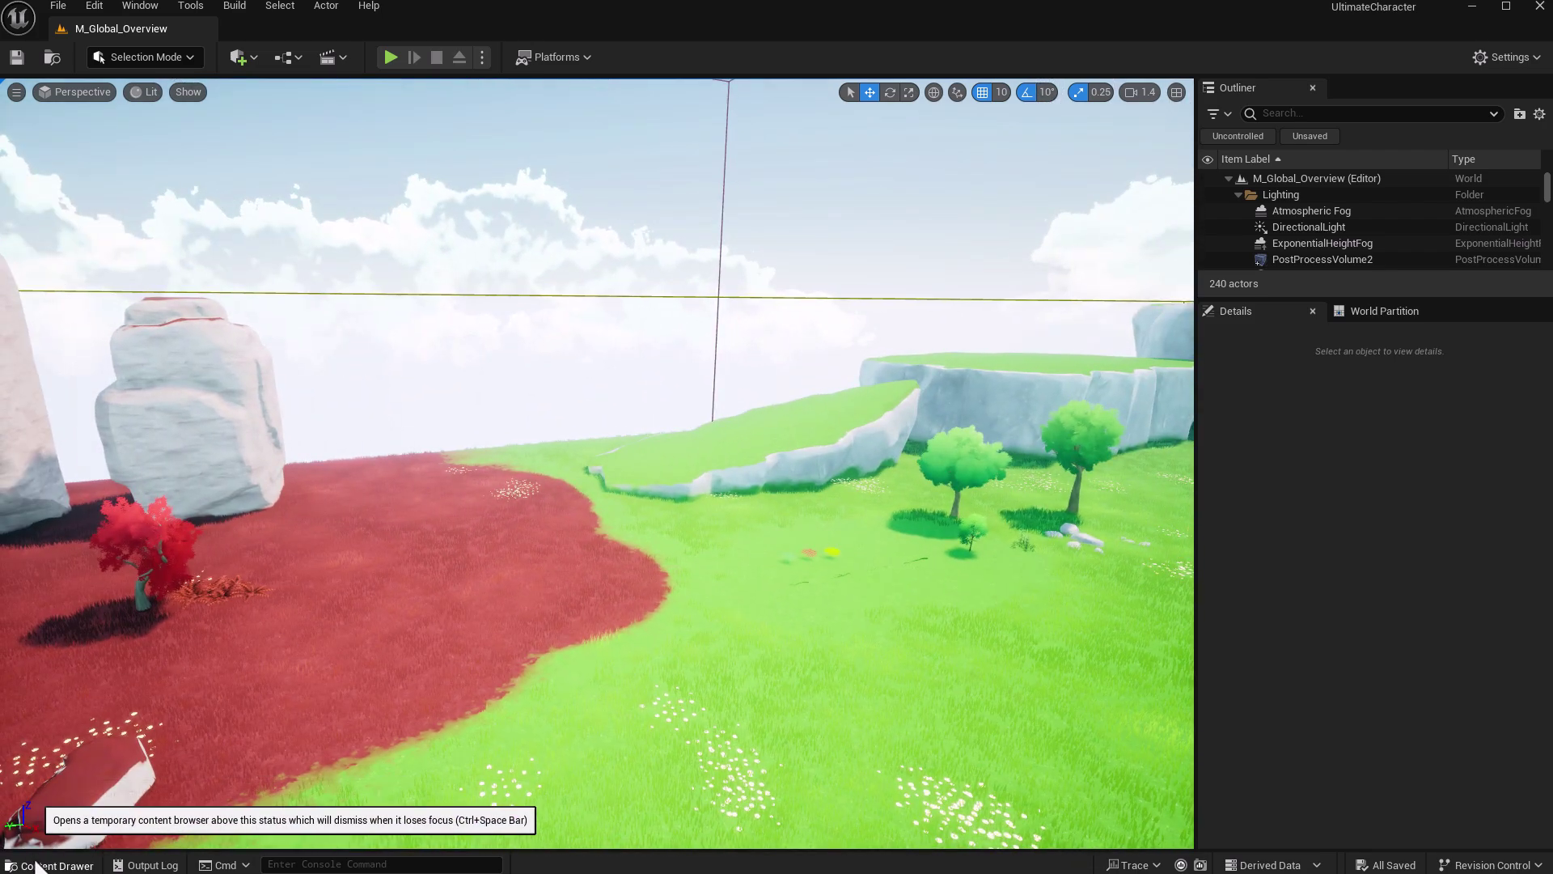
Open the MainMenu level from the UltimateCharacter Maps folder.
click(36, 866)
click(37, 751)
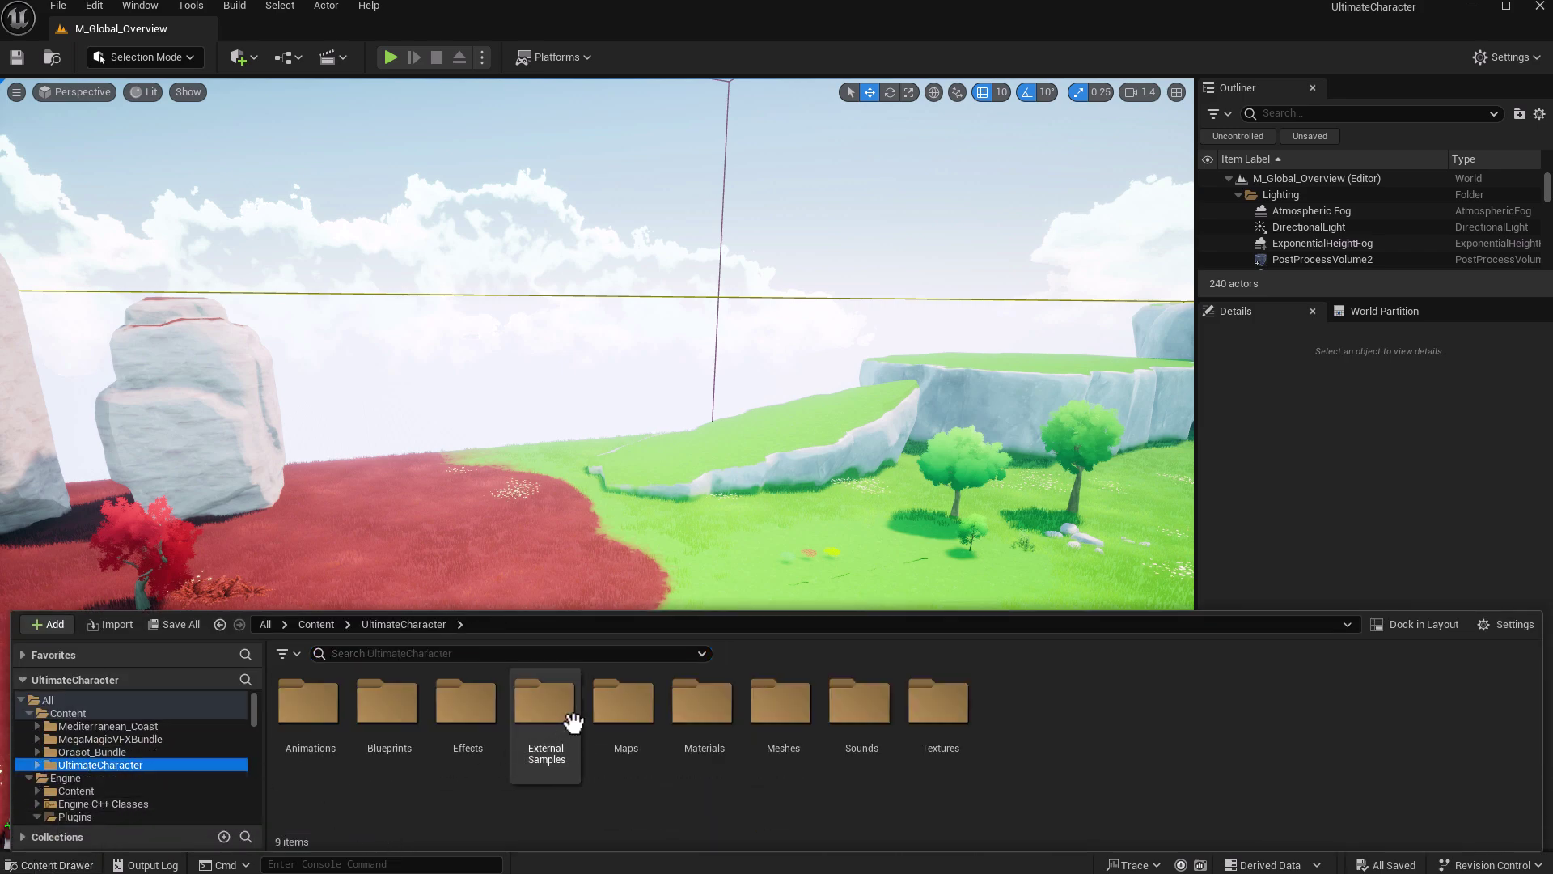
double_click(605, 715)
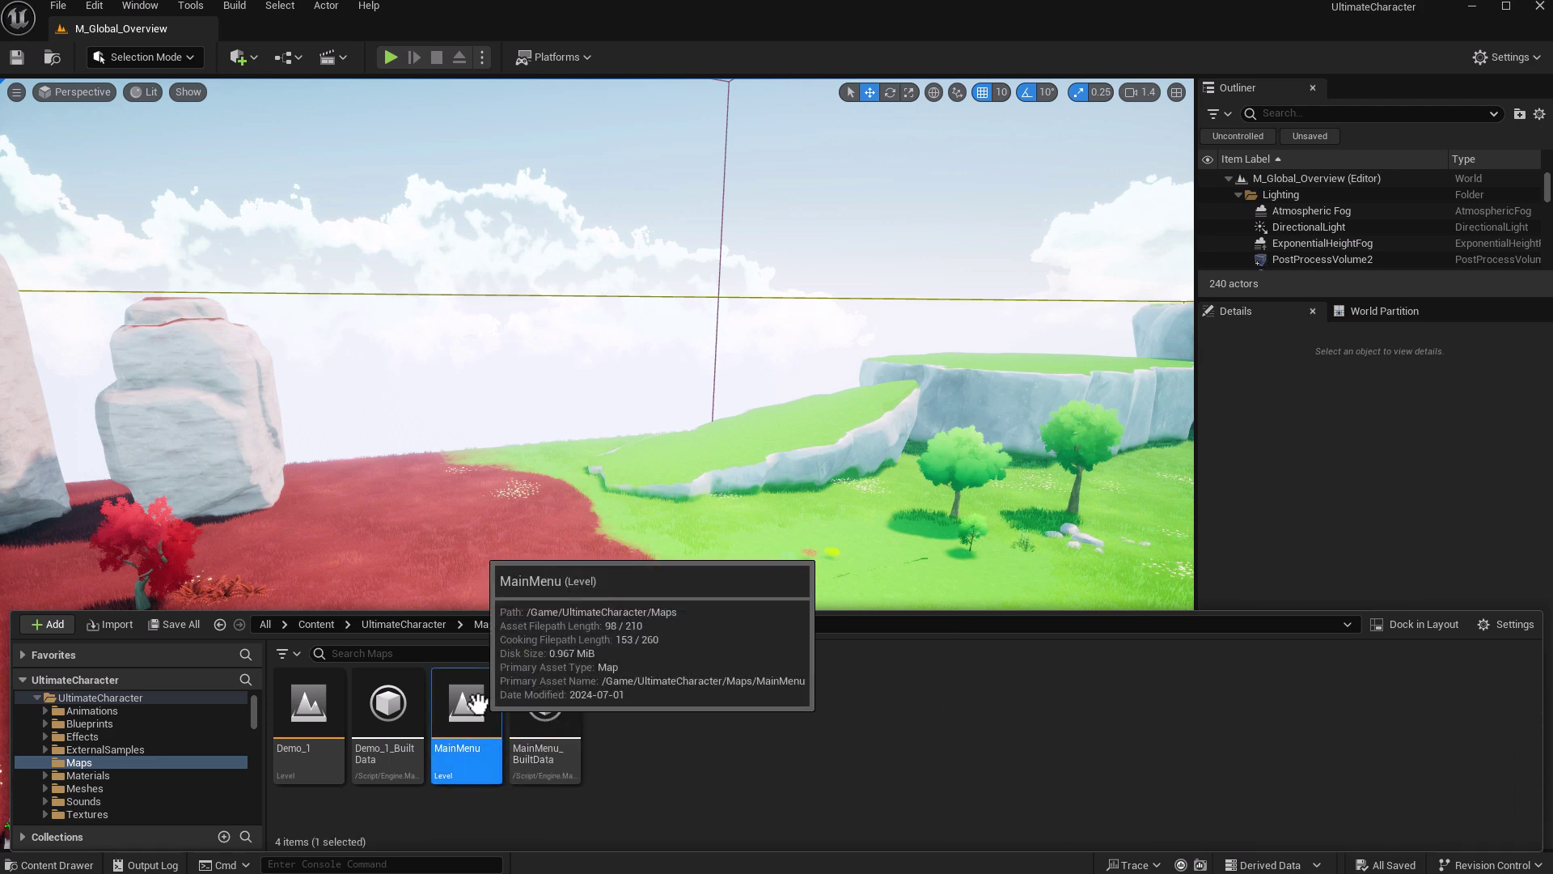
double_click(478, 702)
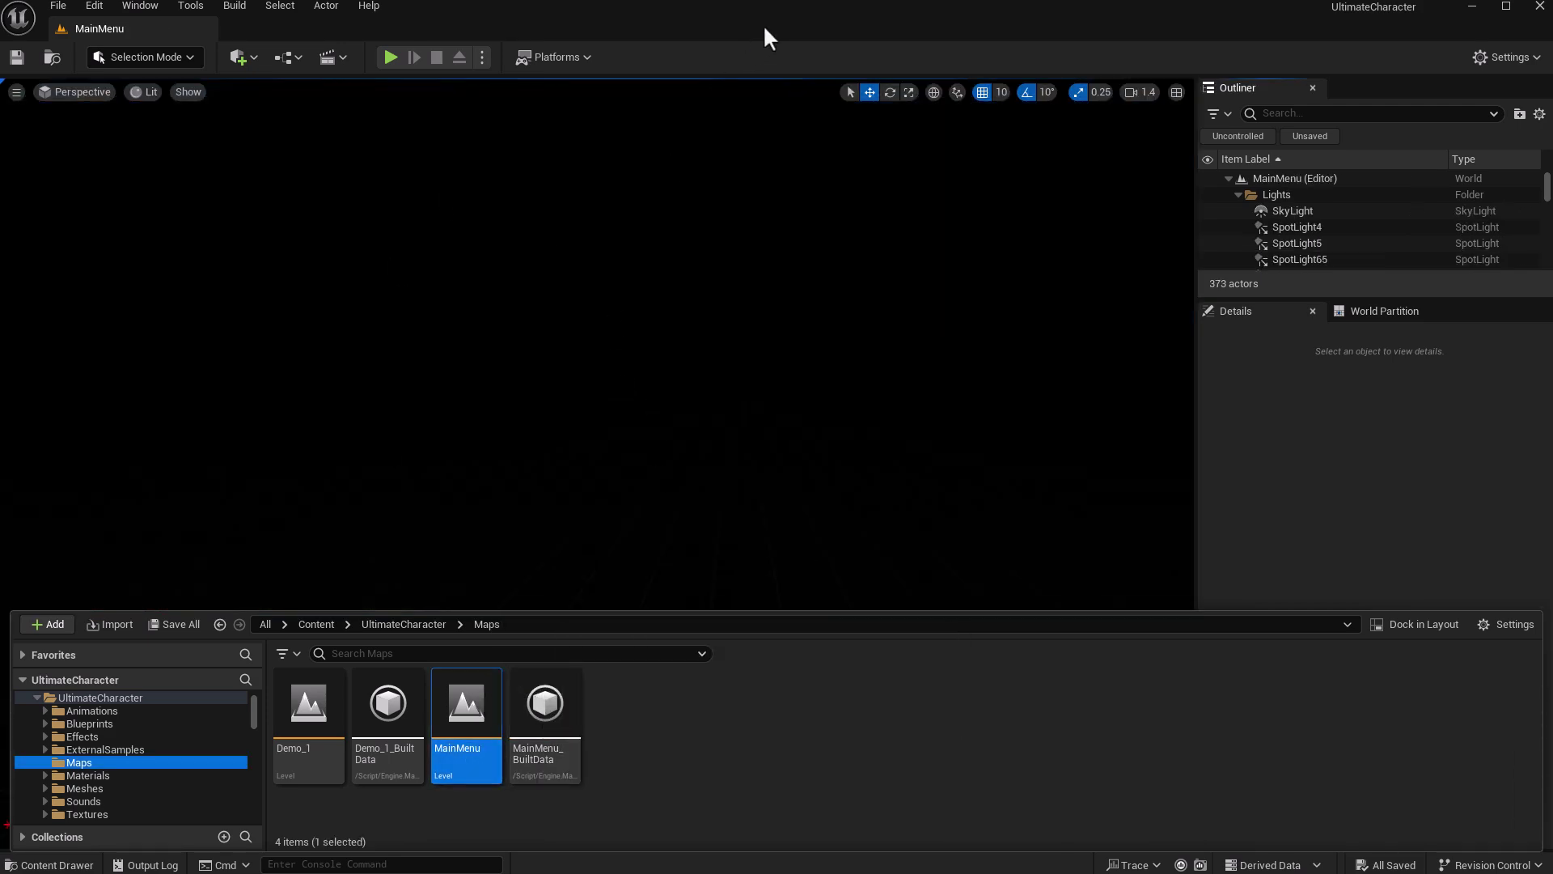
Play the MainMenu level, choose the character in the trench coat and enter the demo level.
click(389, 58)
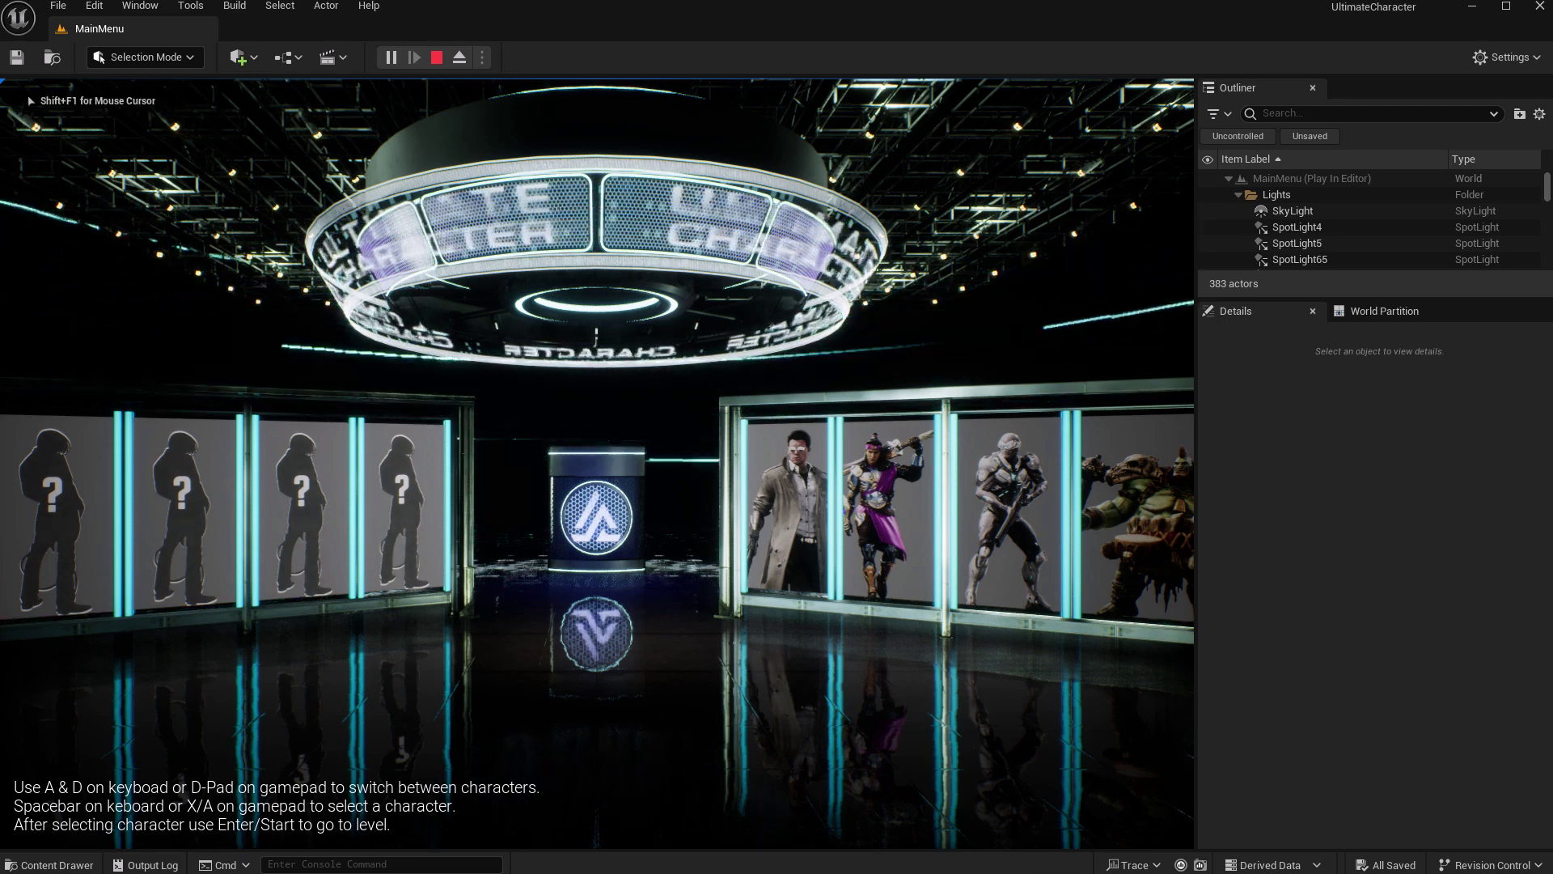
key(a)
key(a)
key(a)
key(a)
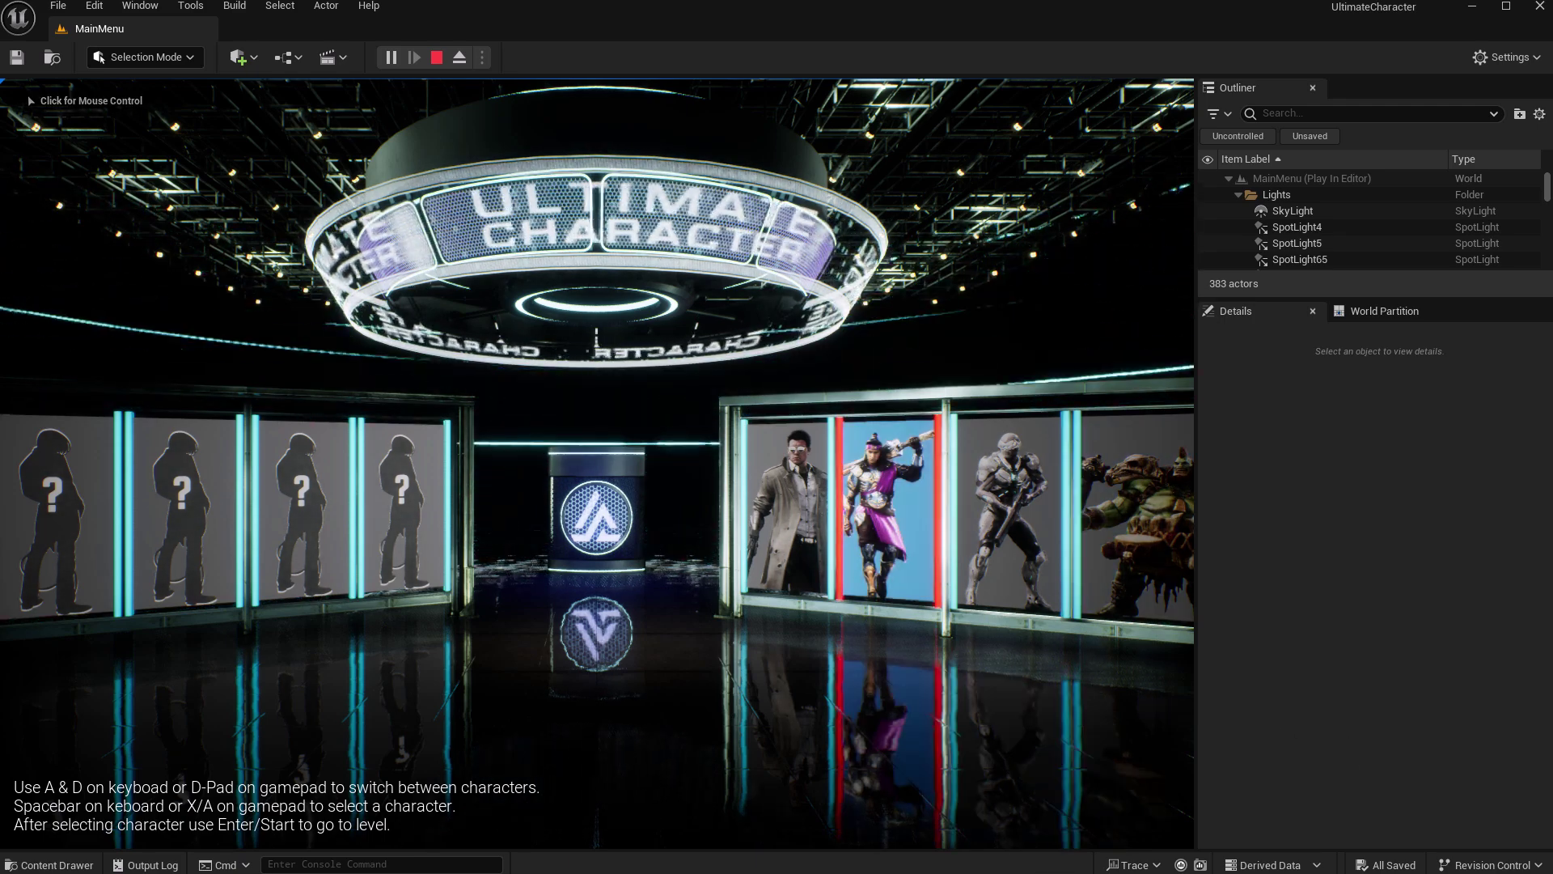
key(space)
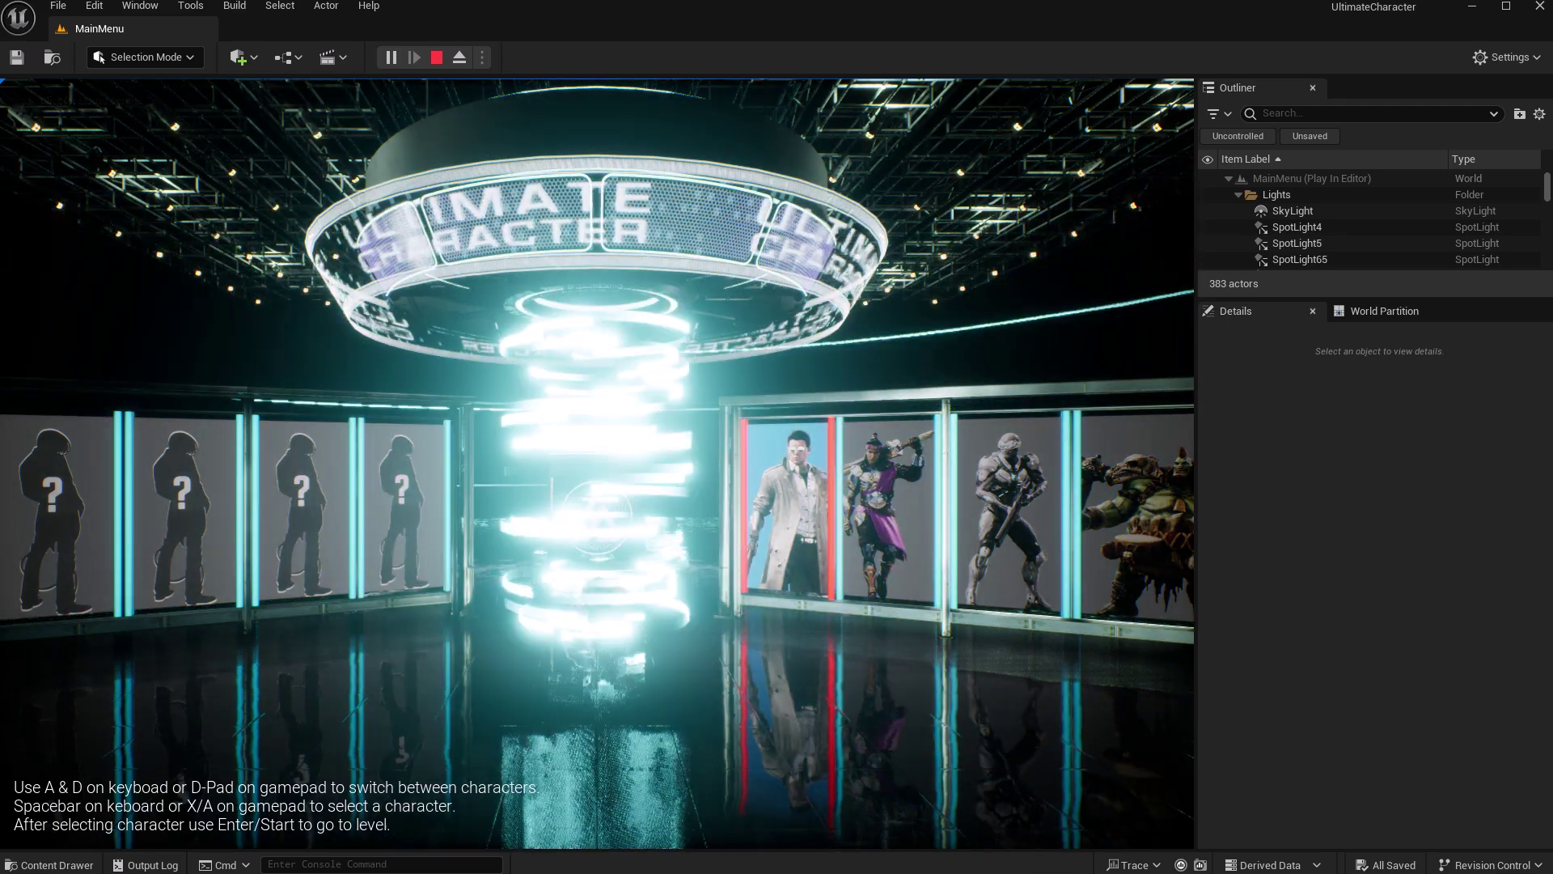
key(Return)
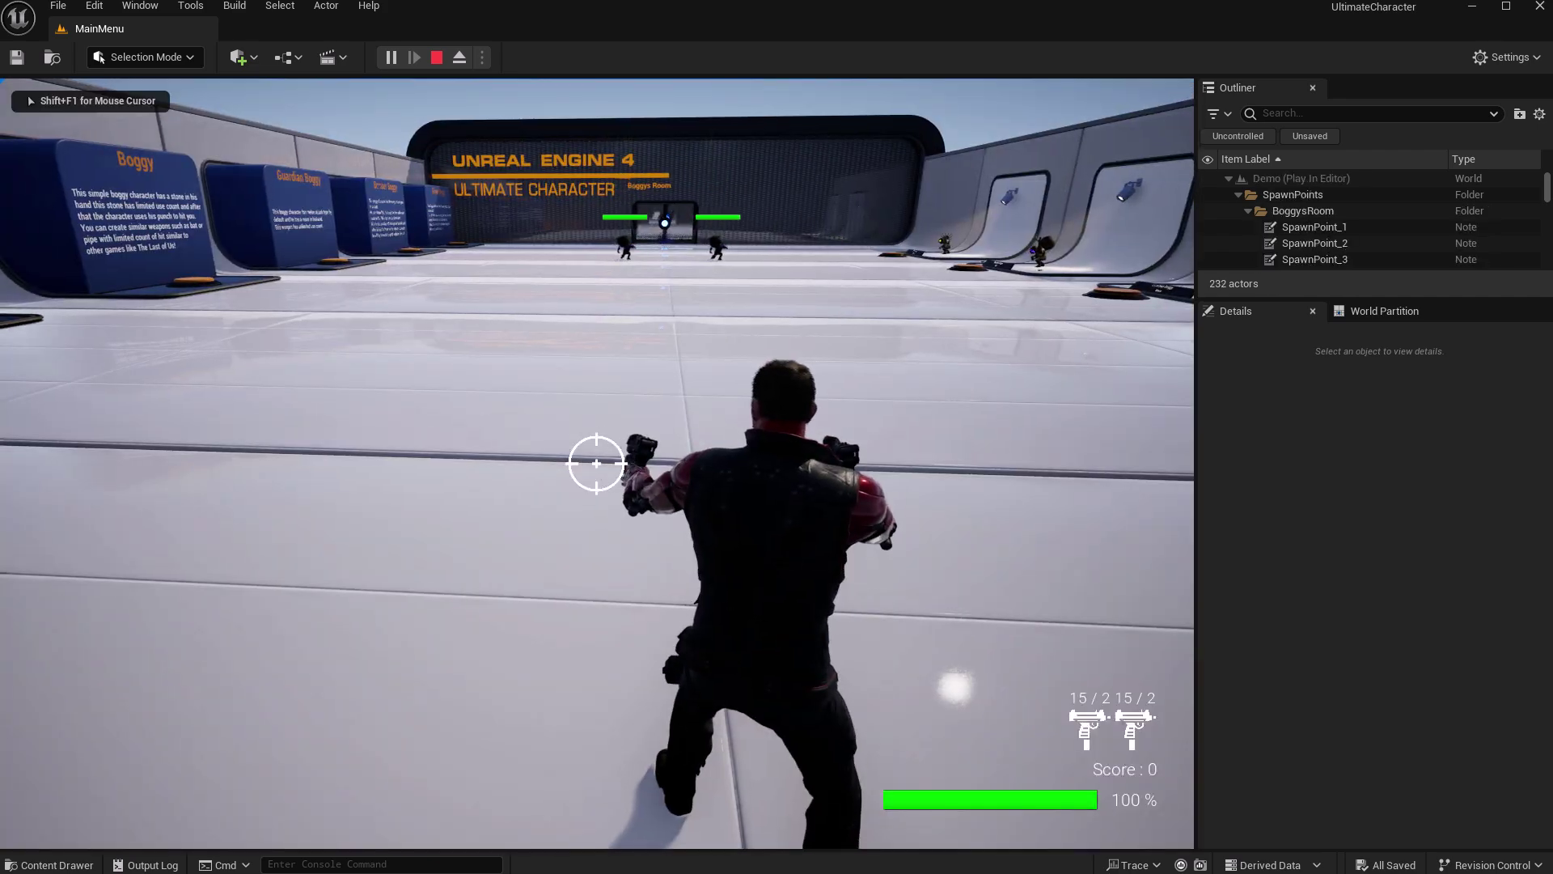
Fire at the distant enemies and walk the character to the Boggy Stone - Punch display stand.
key(w)
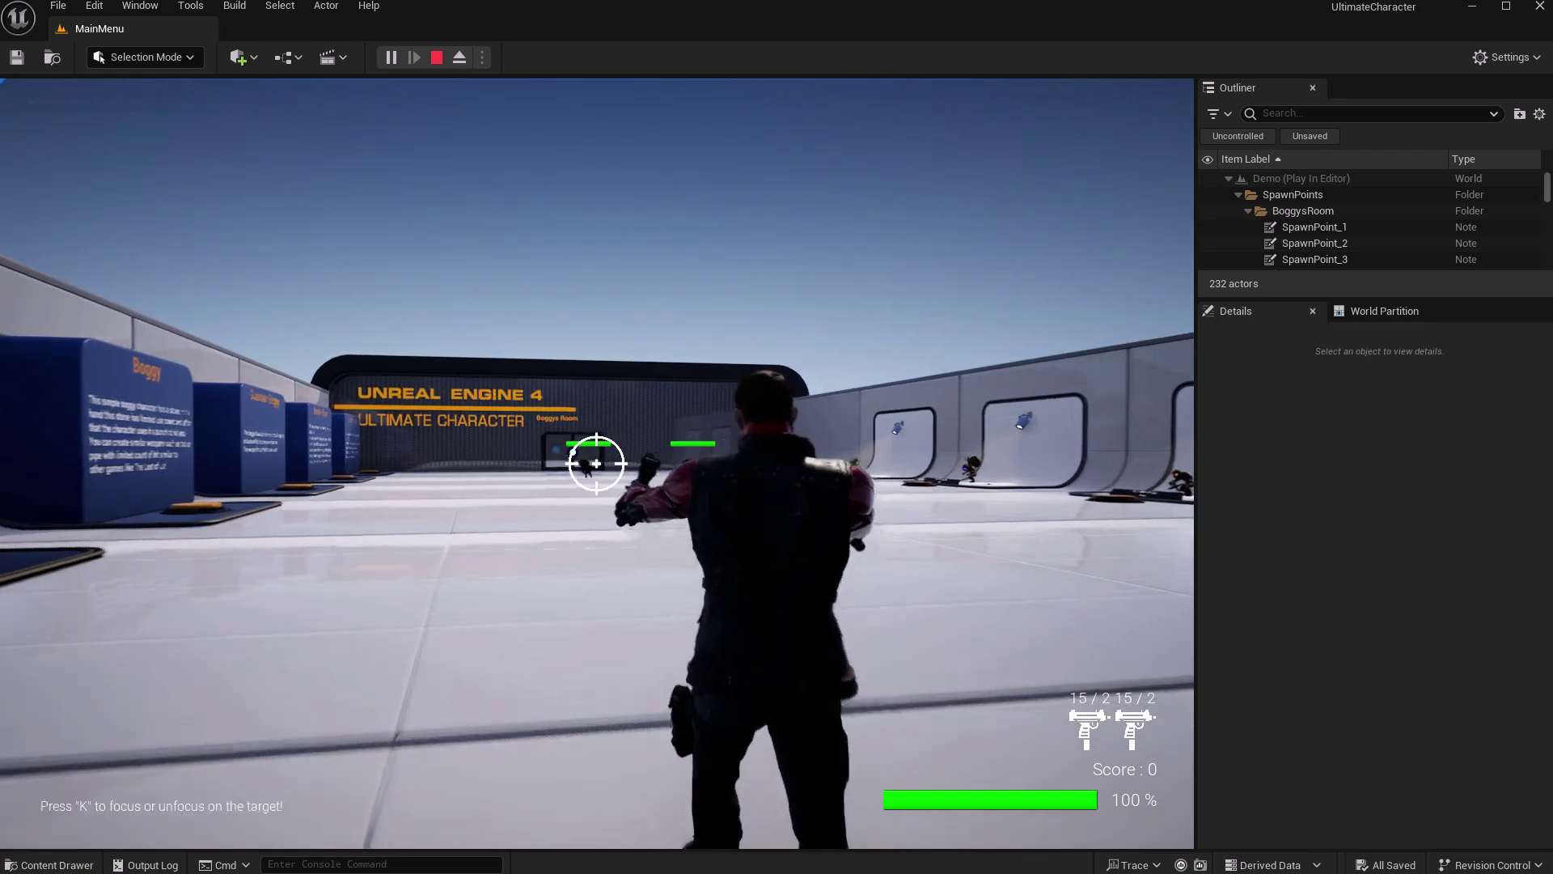
click(596, 463)
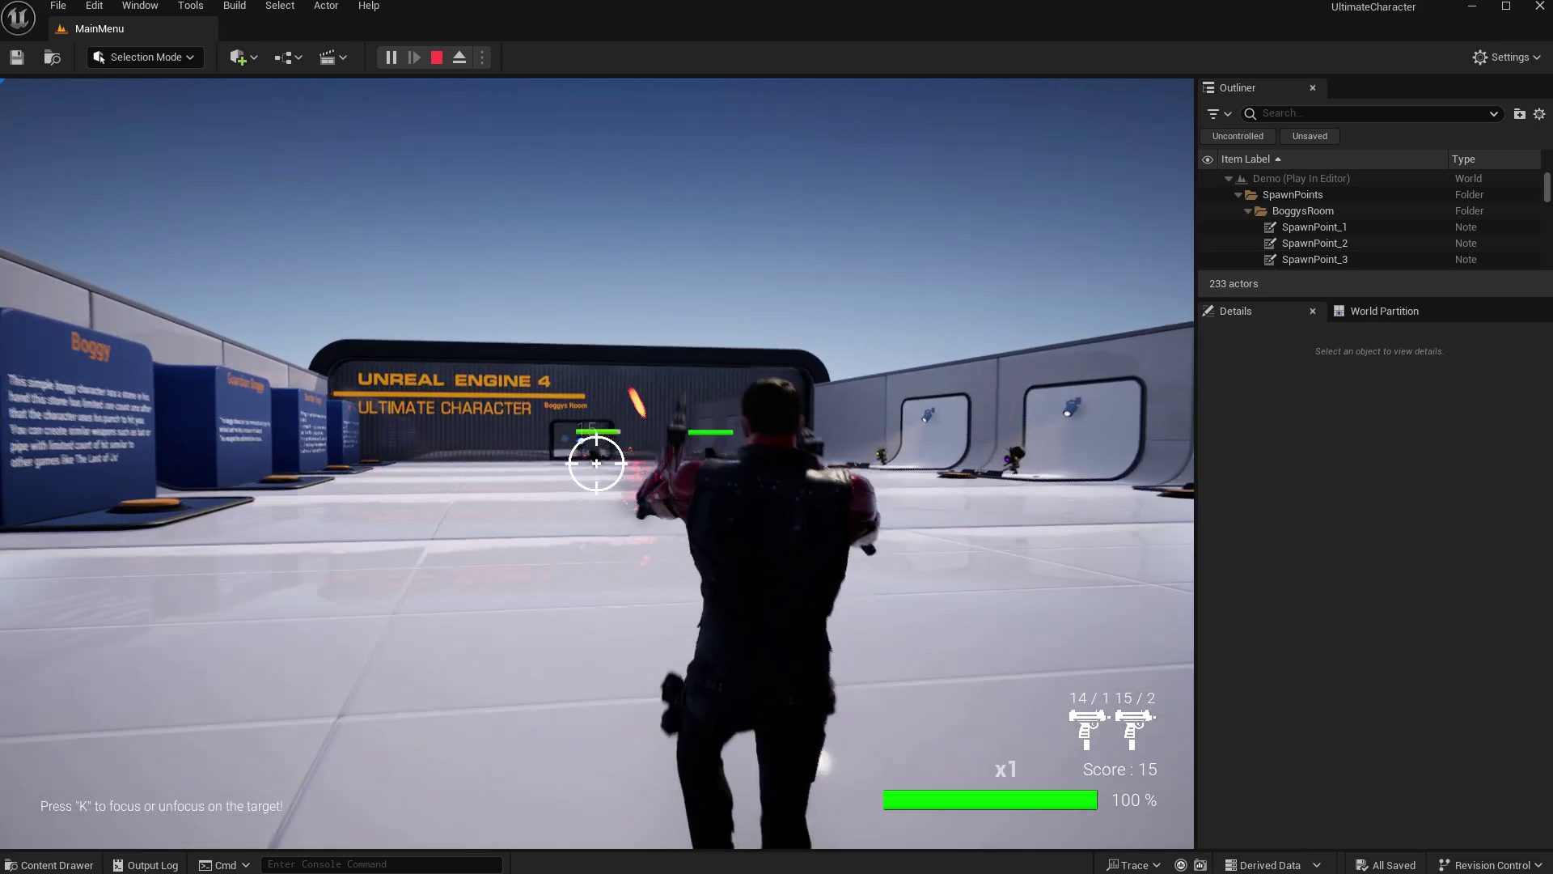
key(w)
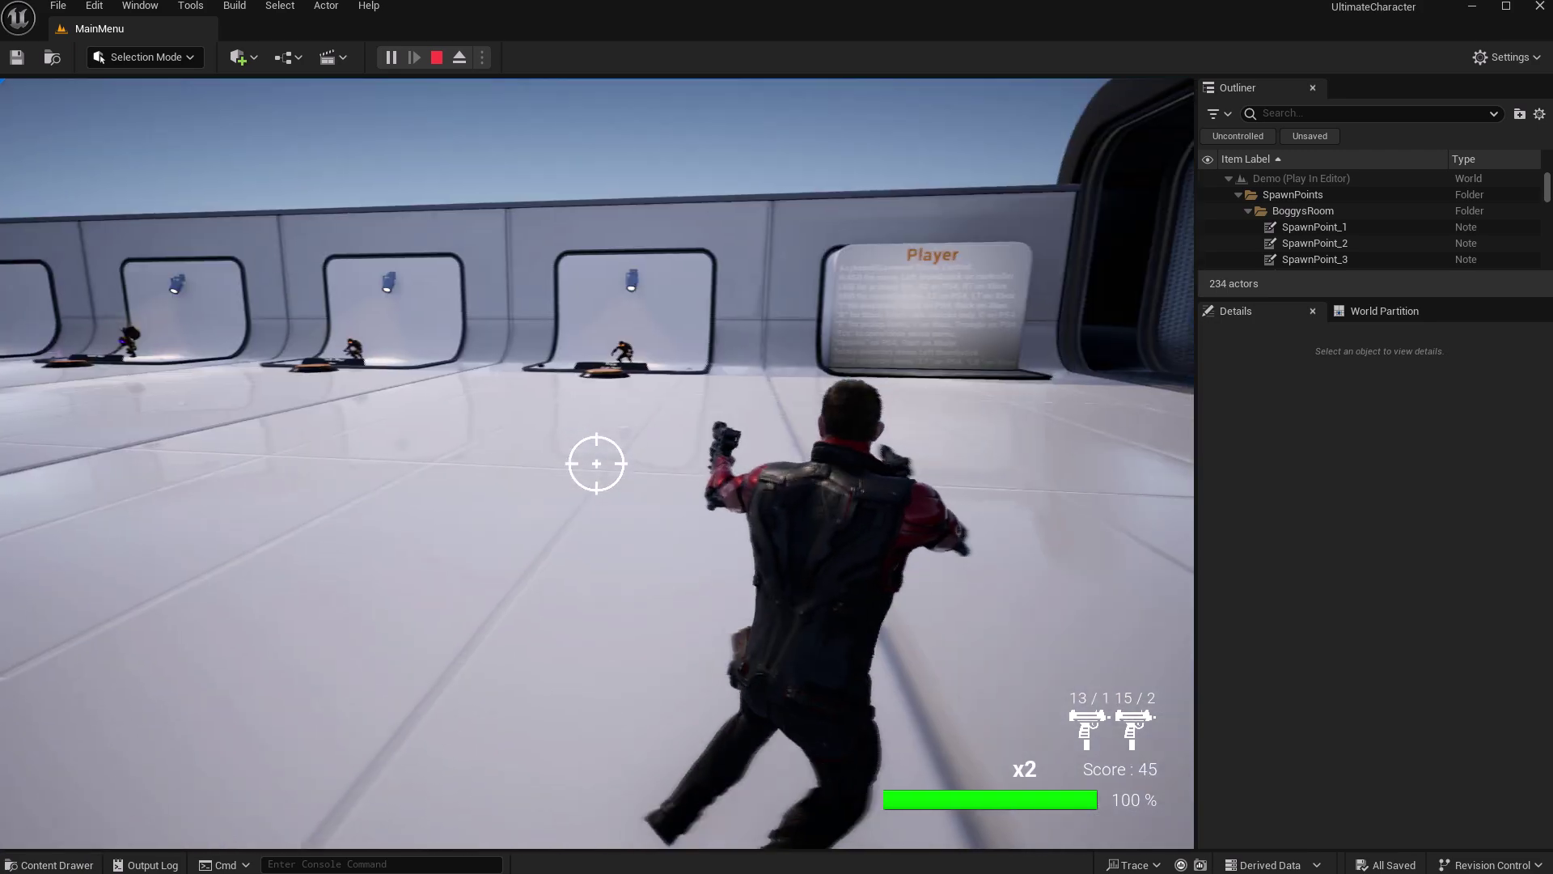
key(w)
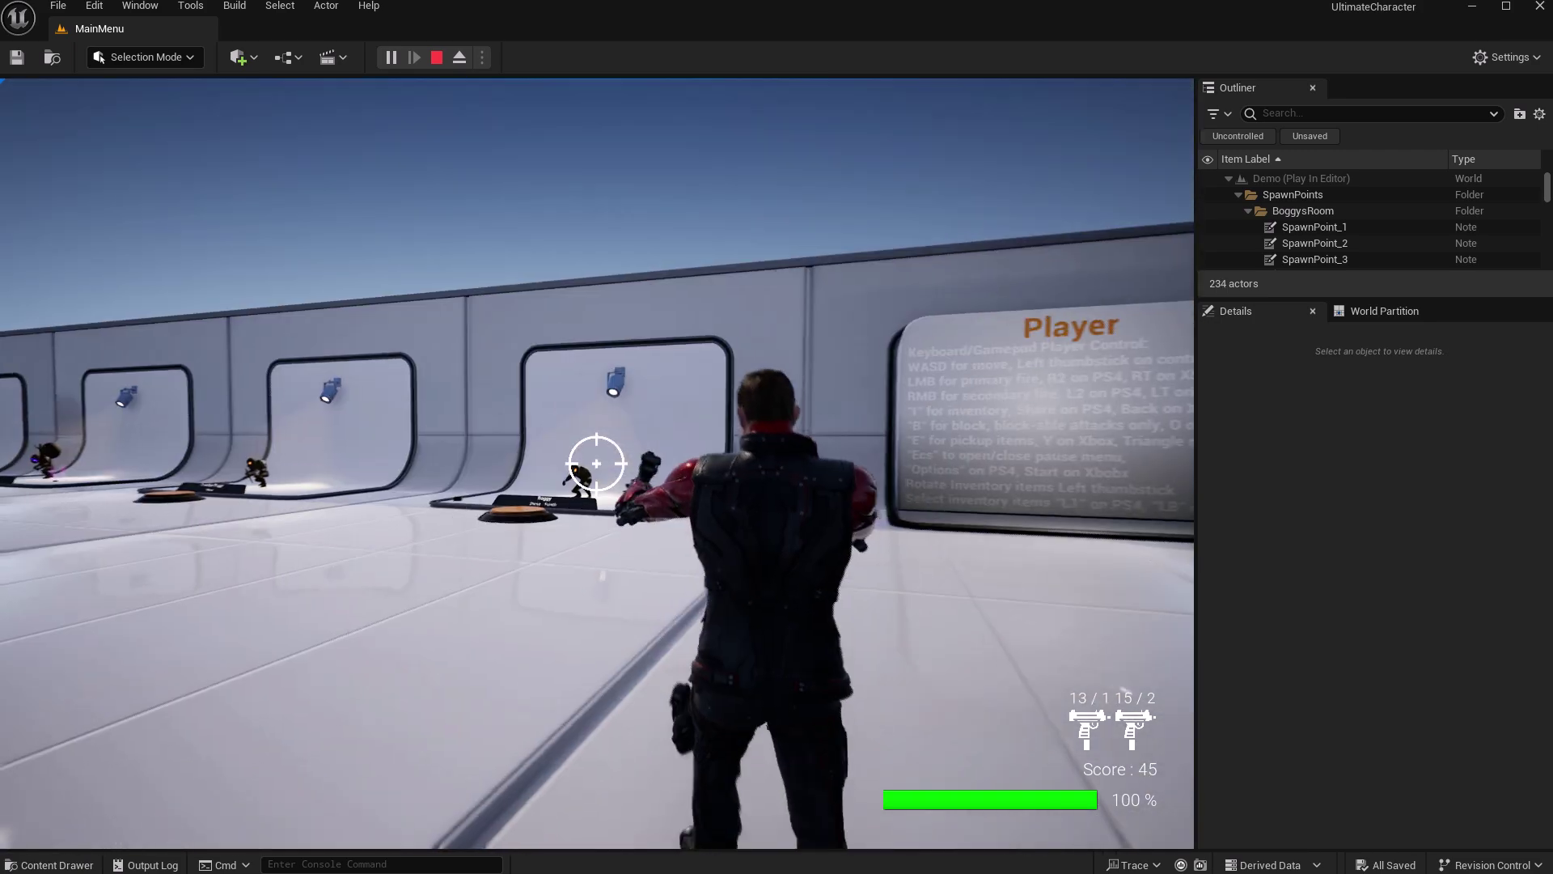
key(w)
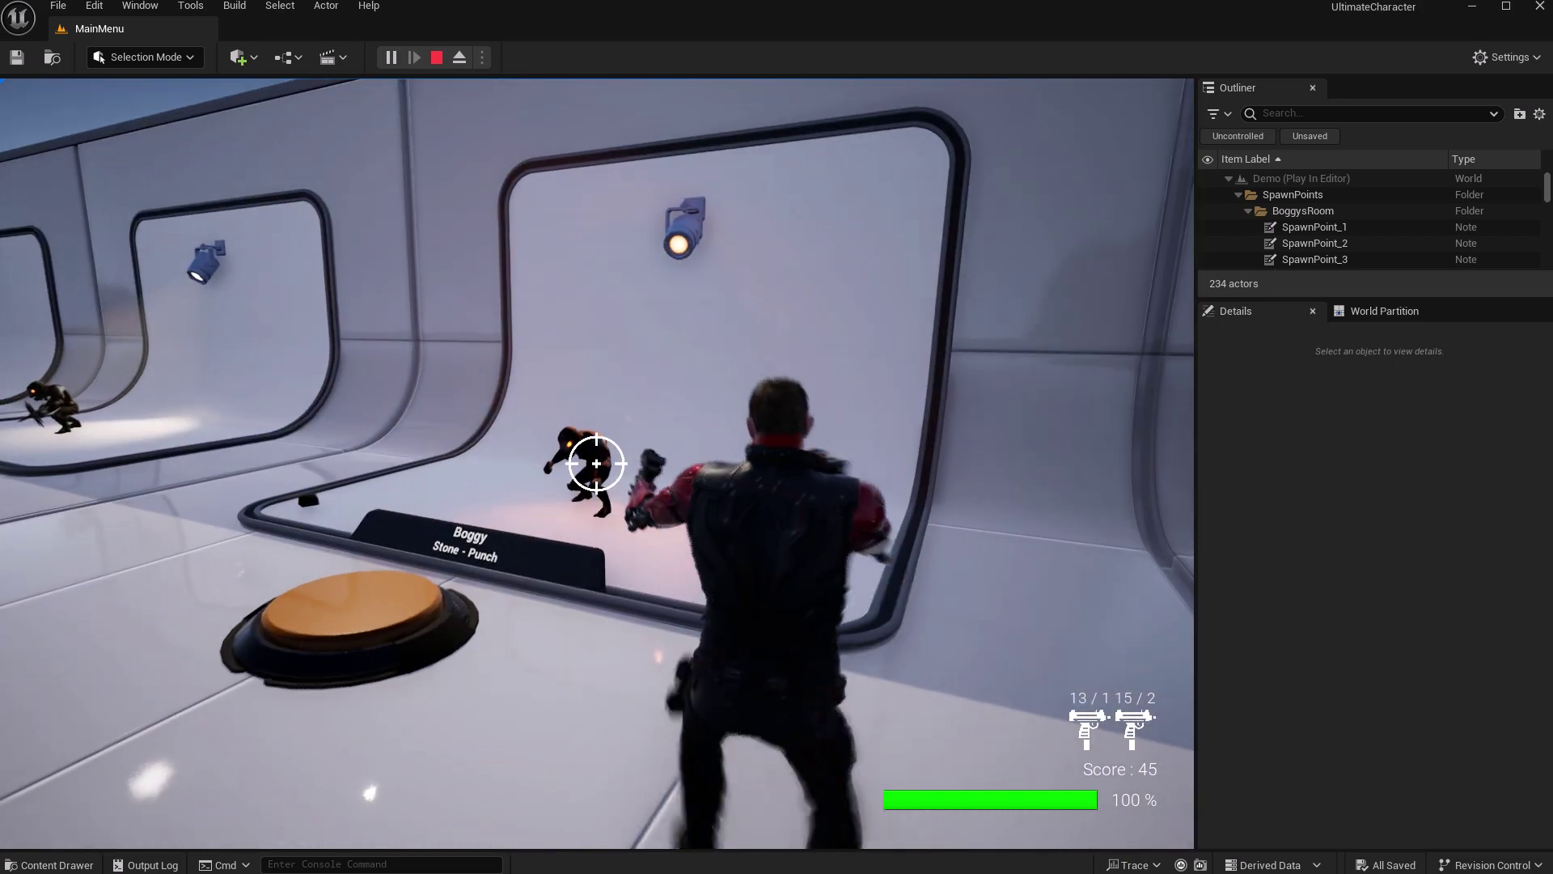
key(w)
key(w)
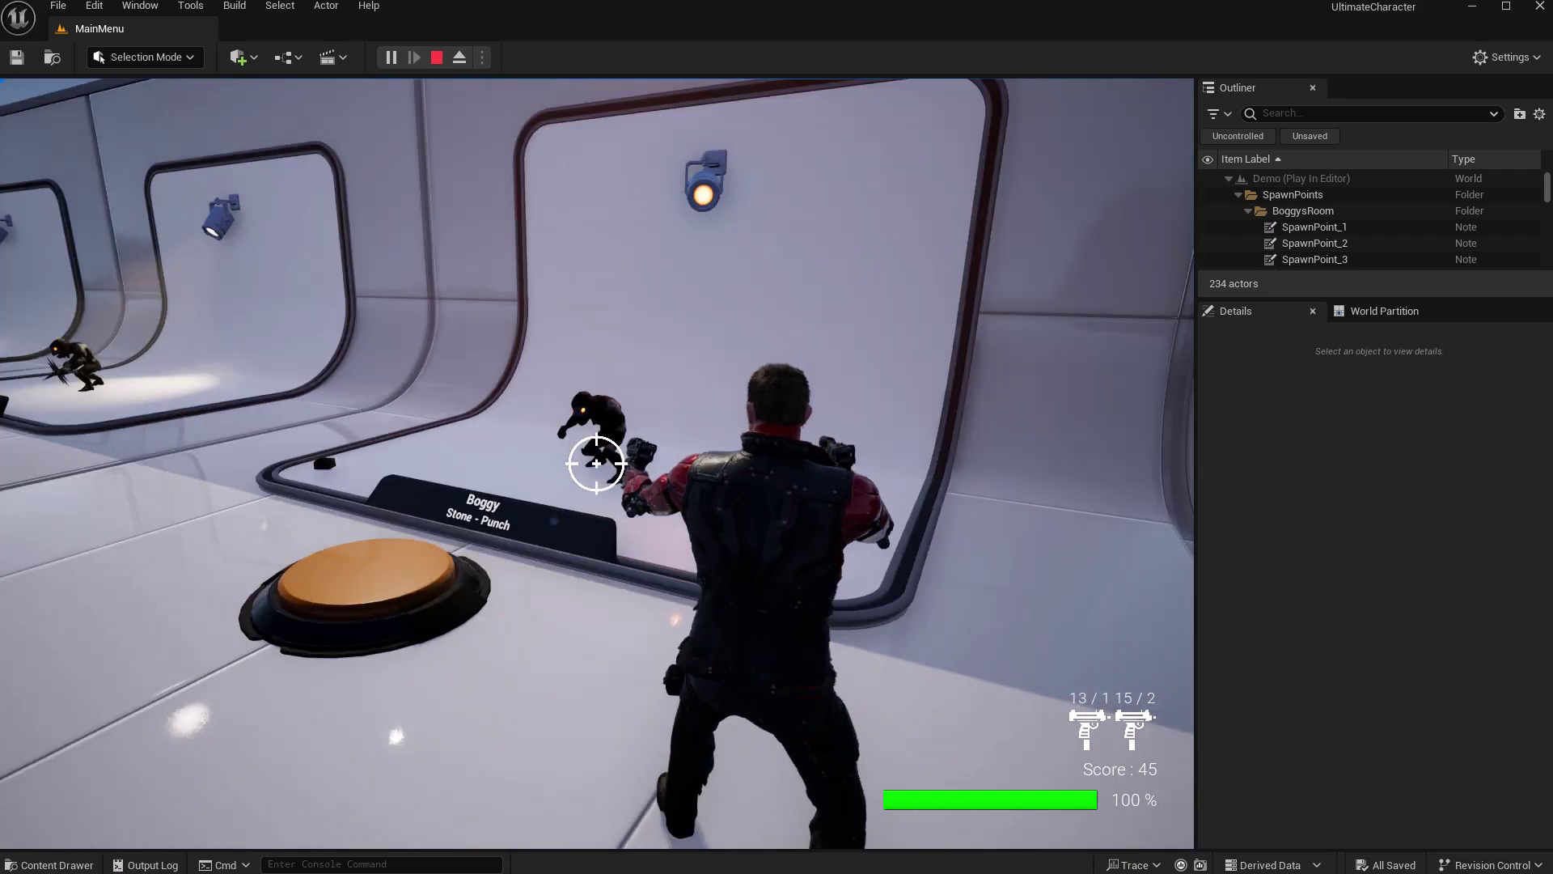
Run along the hall toward the Boggys Room door and approach the enemy near the Slime Boggy stand.
key(w)
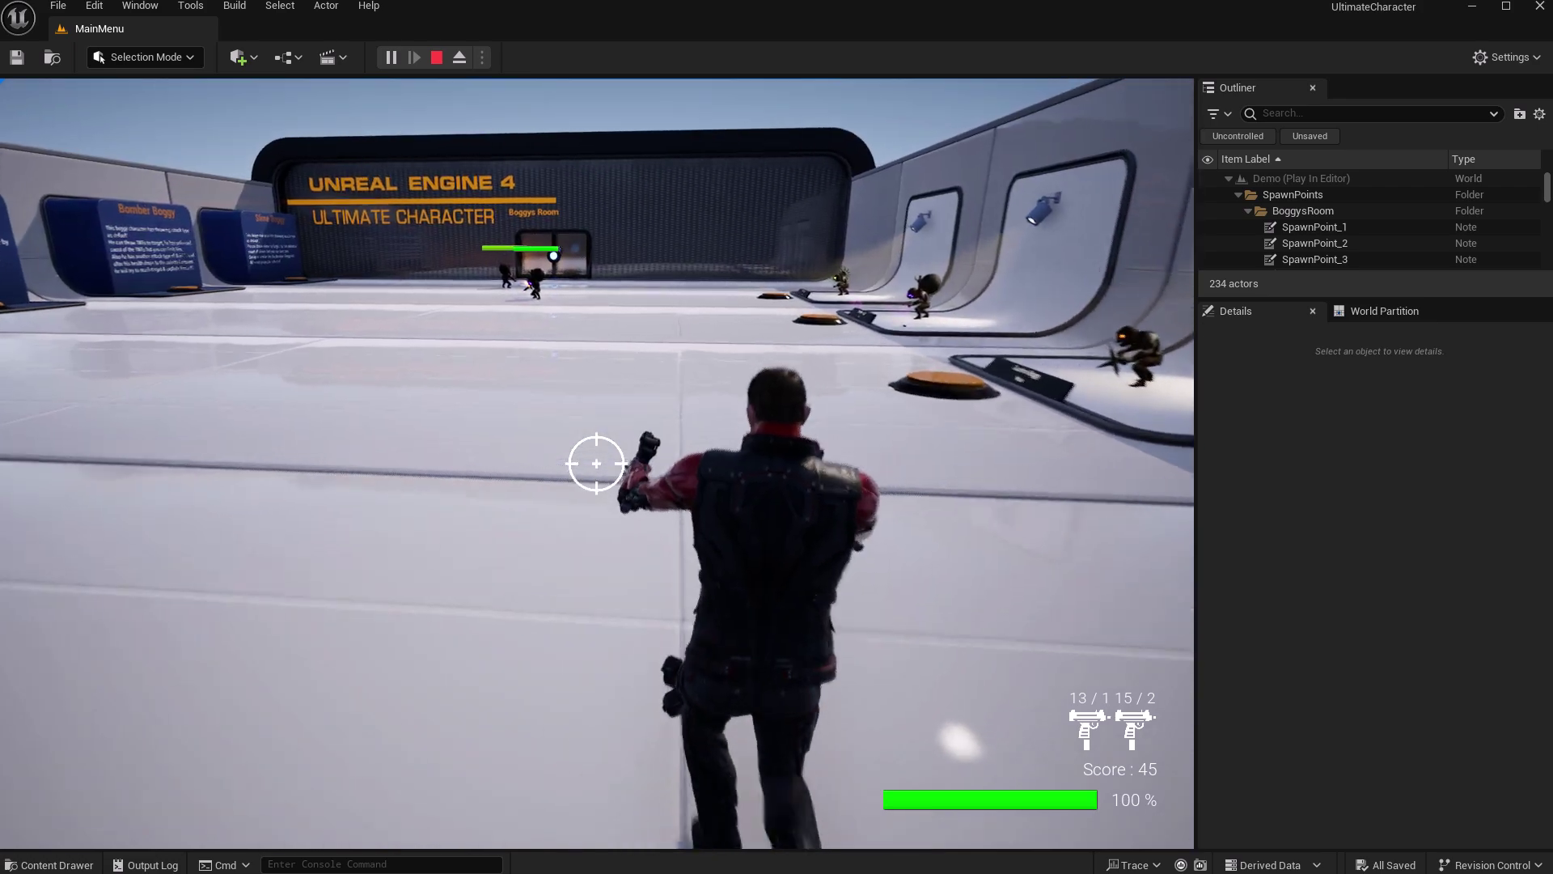
key(w)
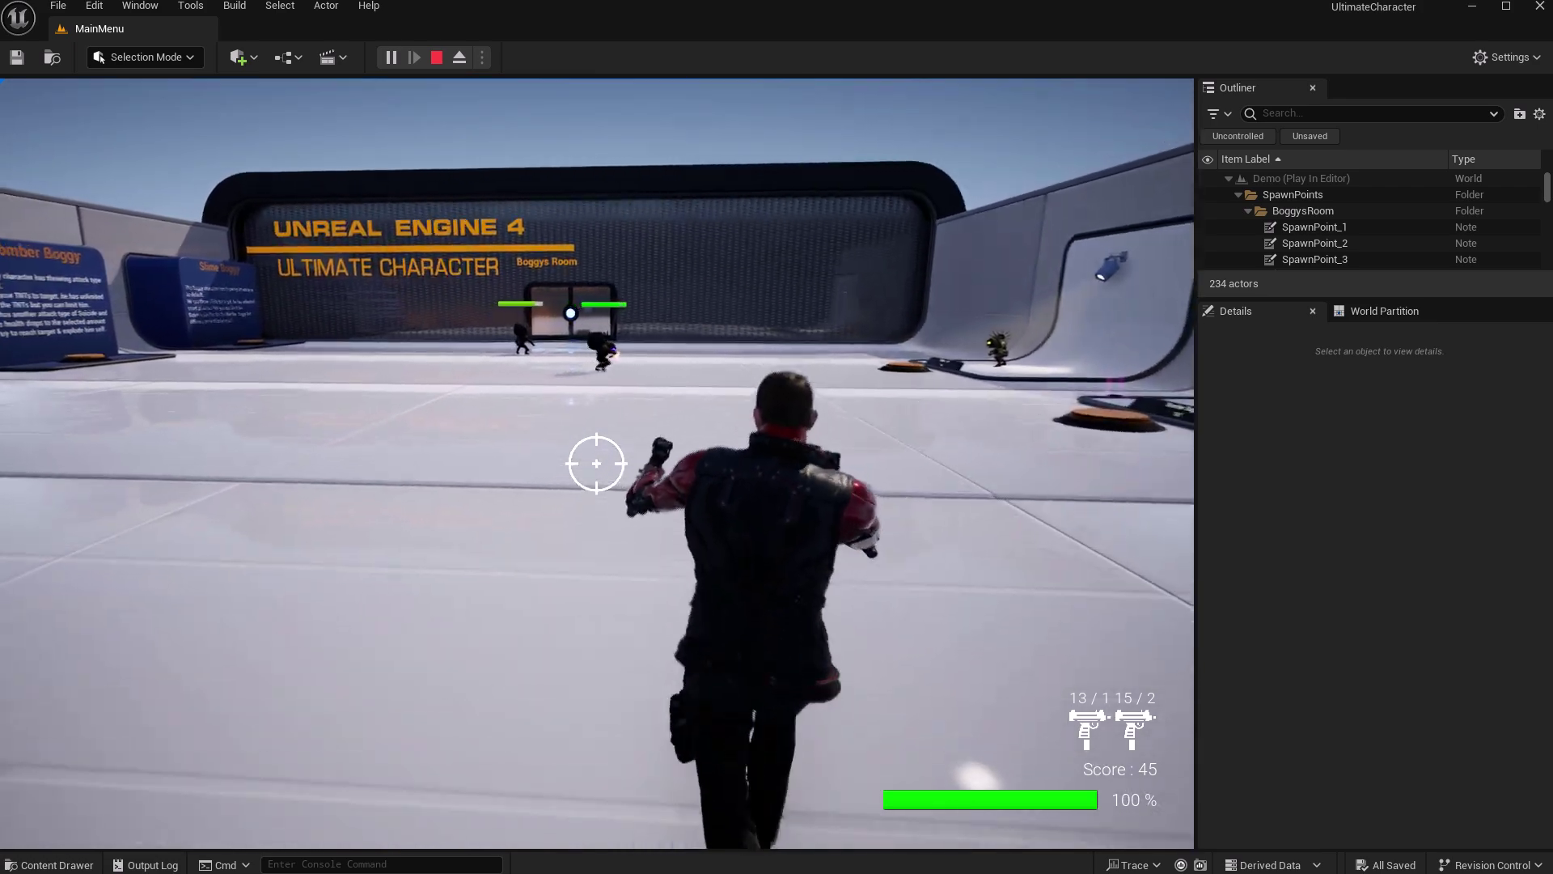
key(w)
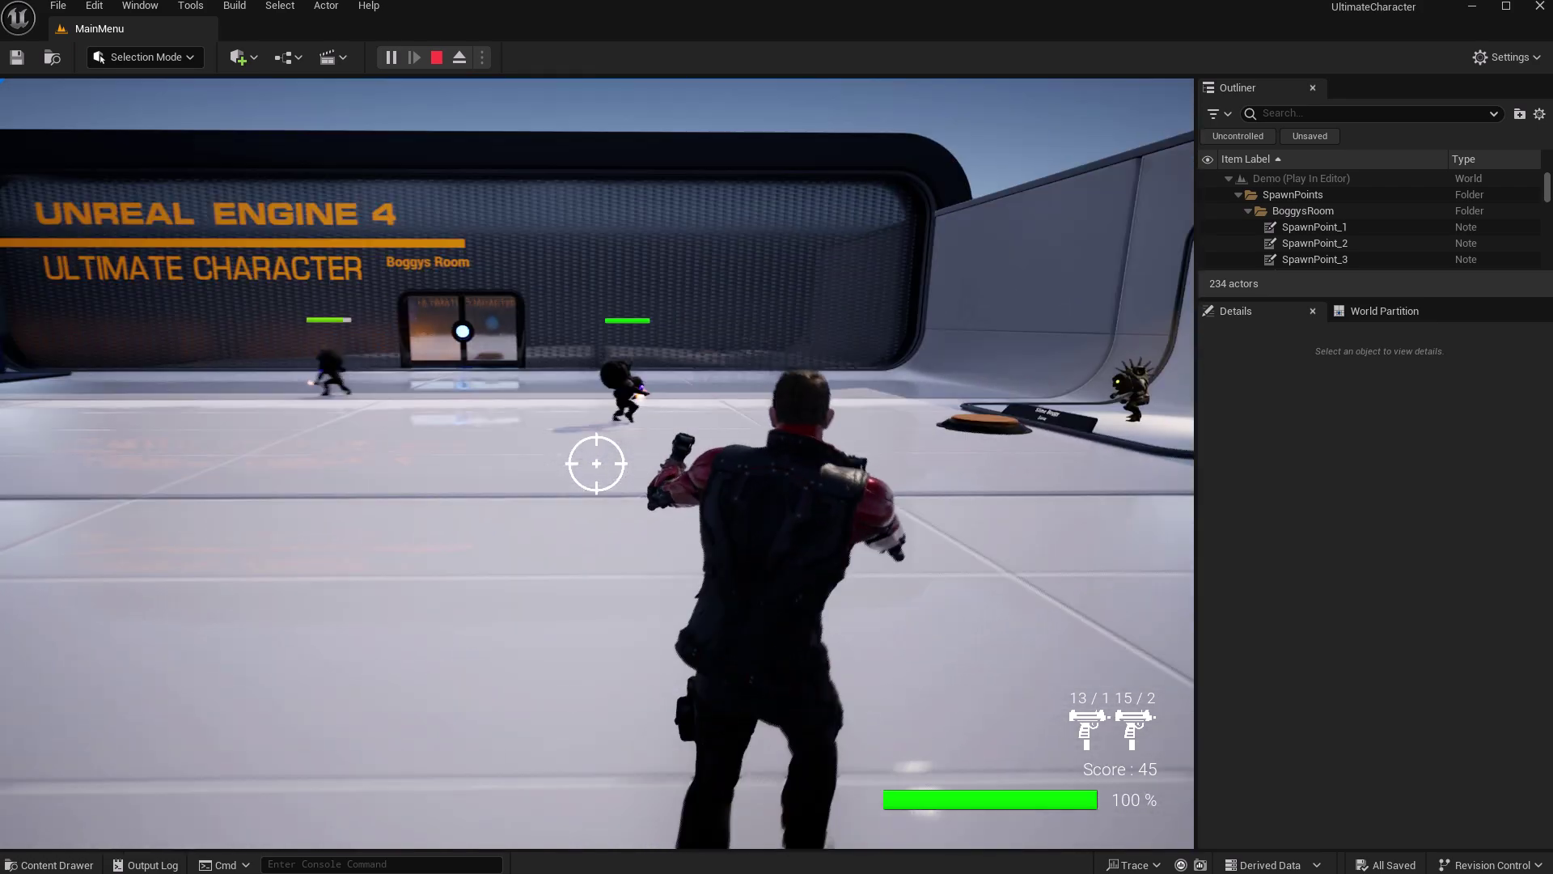
key(w)
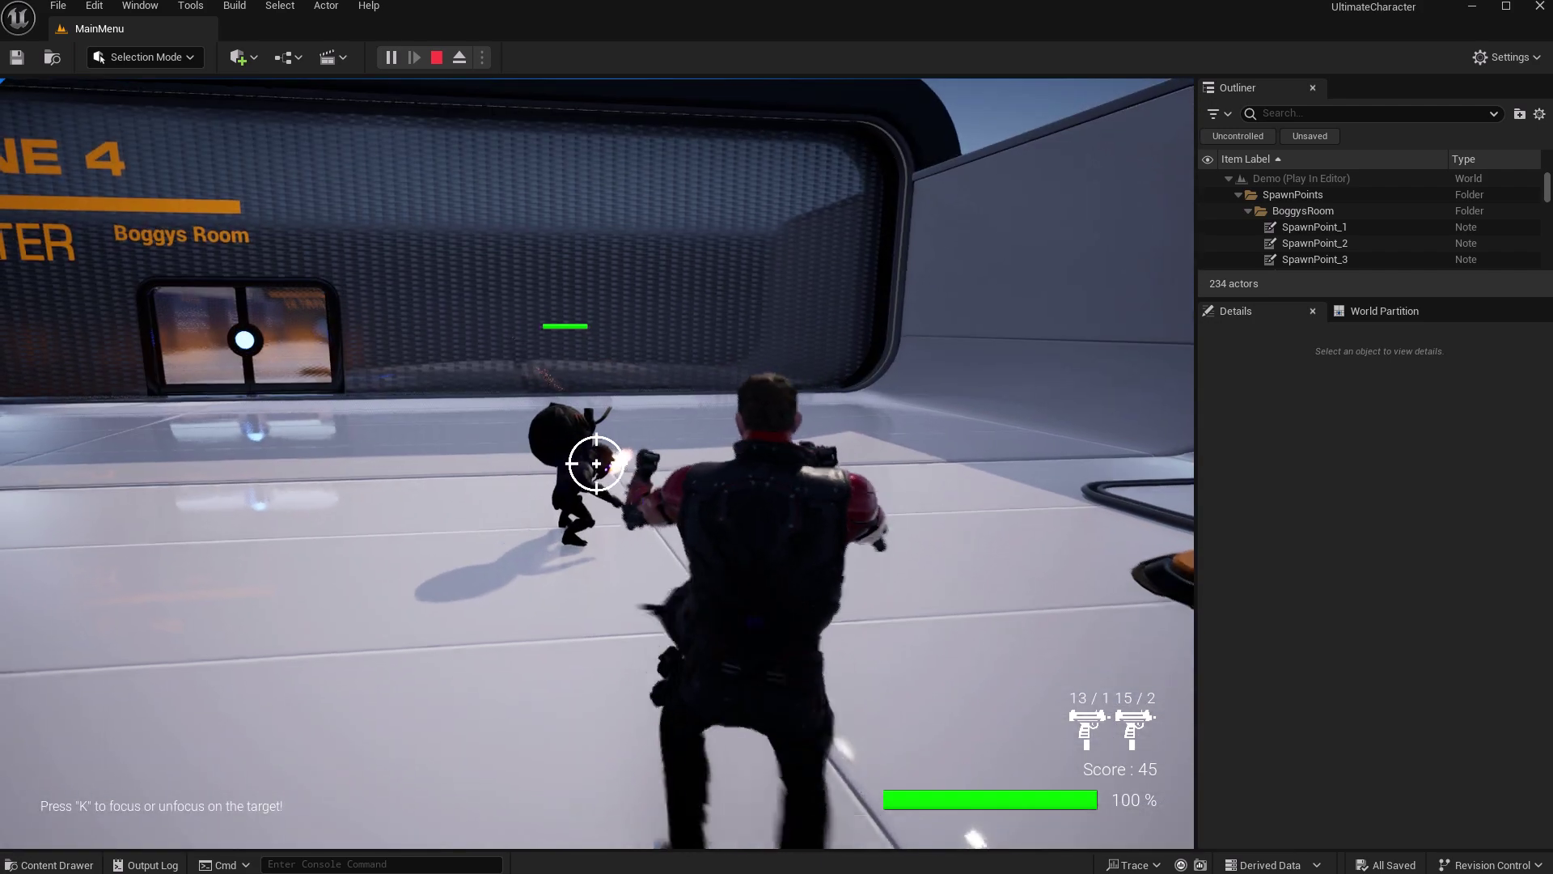
key(w)
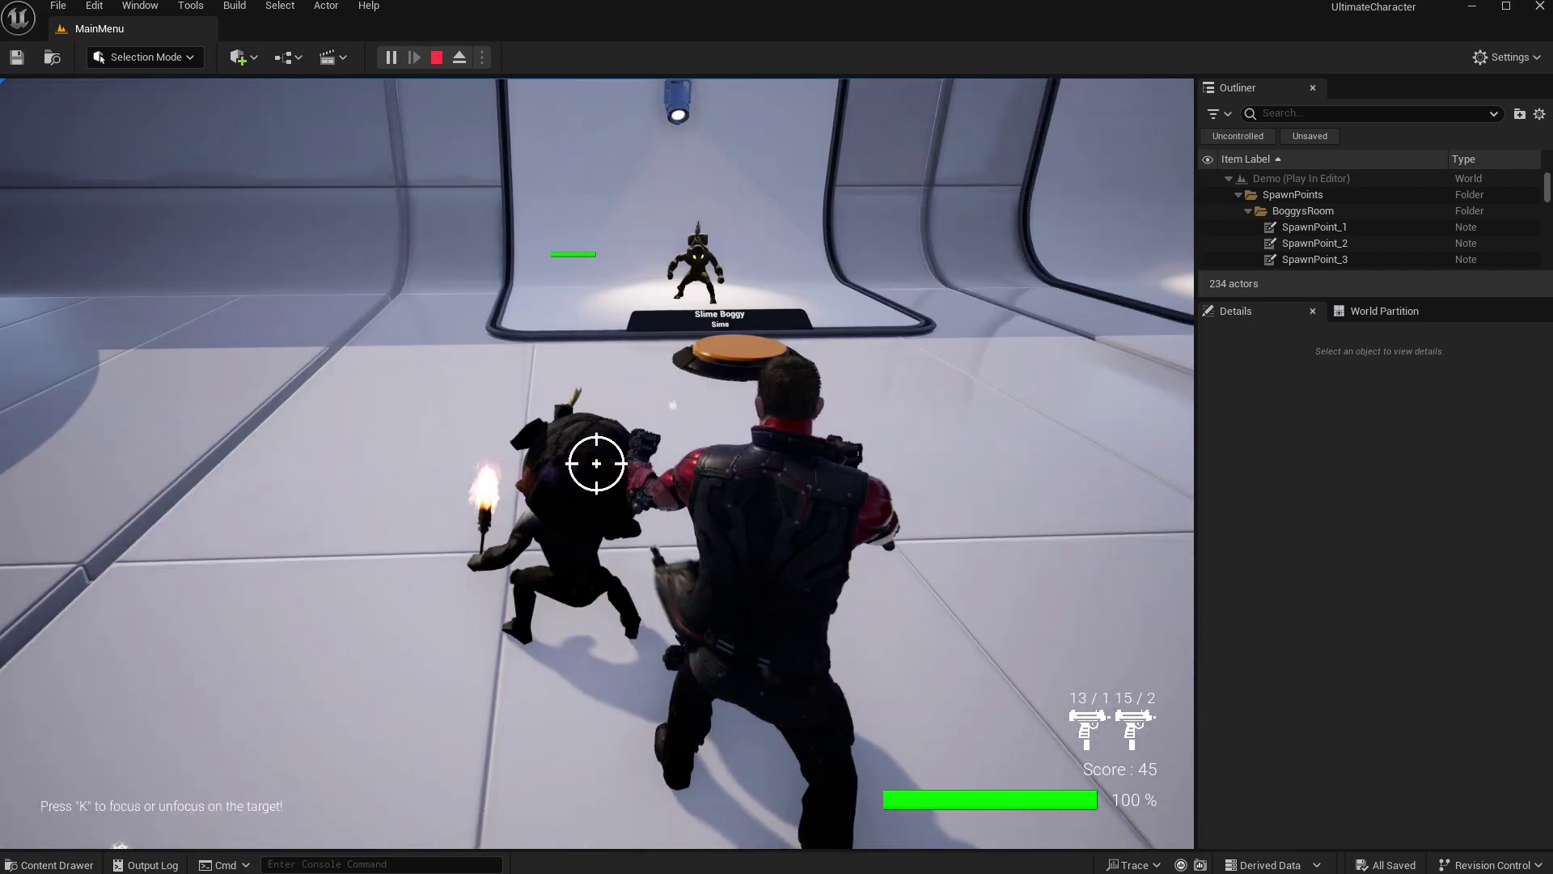
Run back past the display stands to the Player board and read the keyboard and gamepad controls.
key(w)
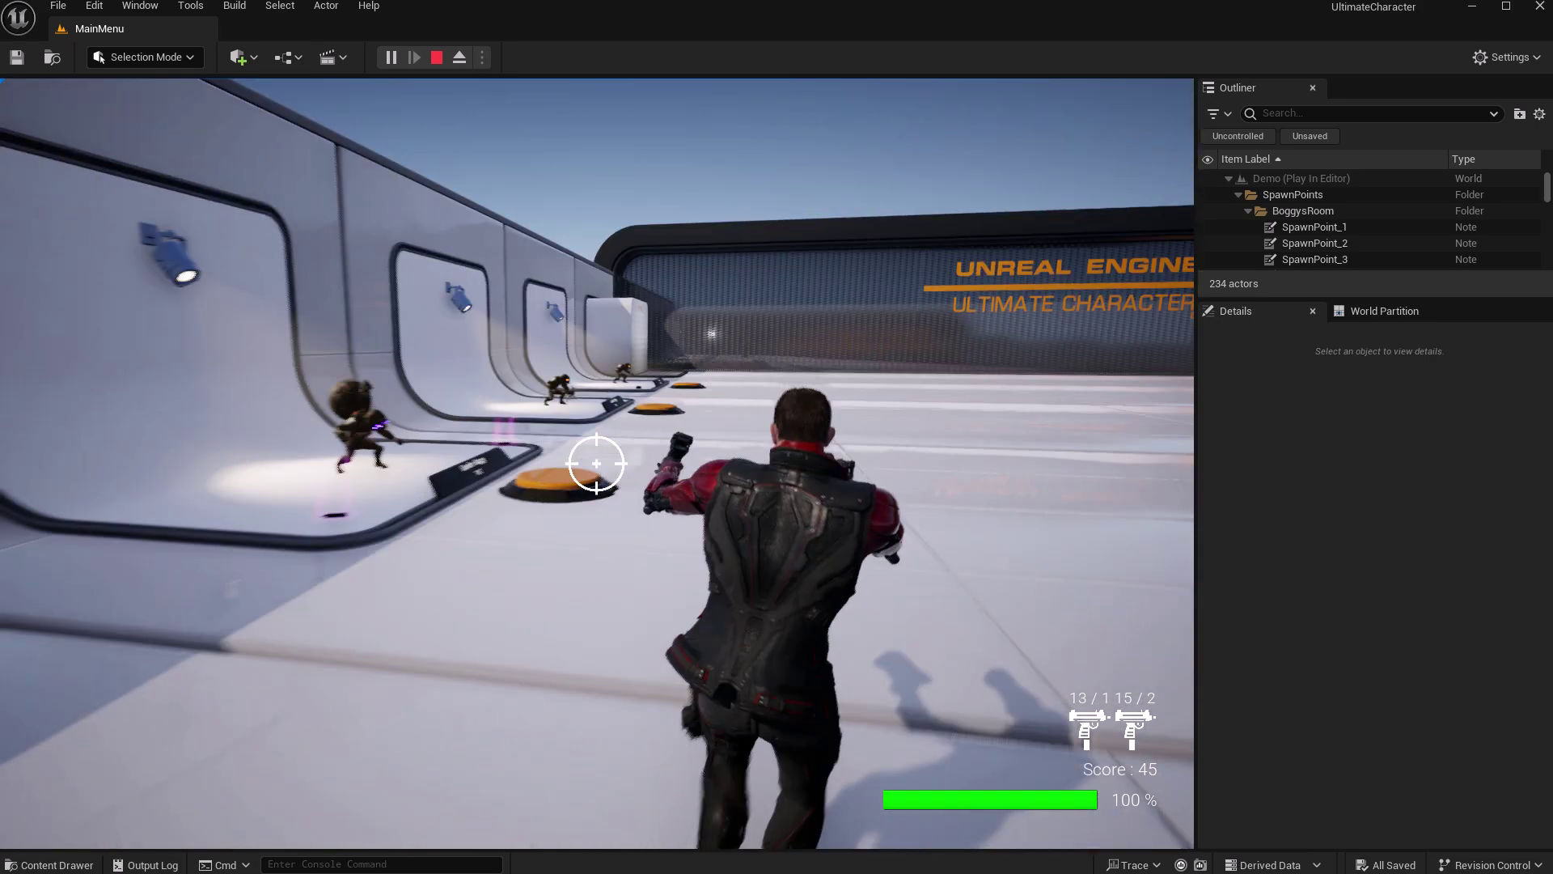
key(w)
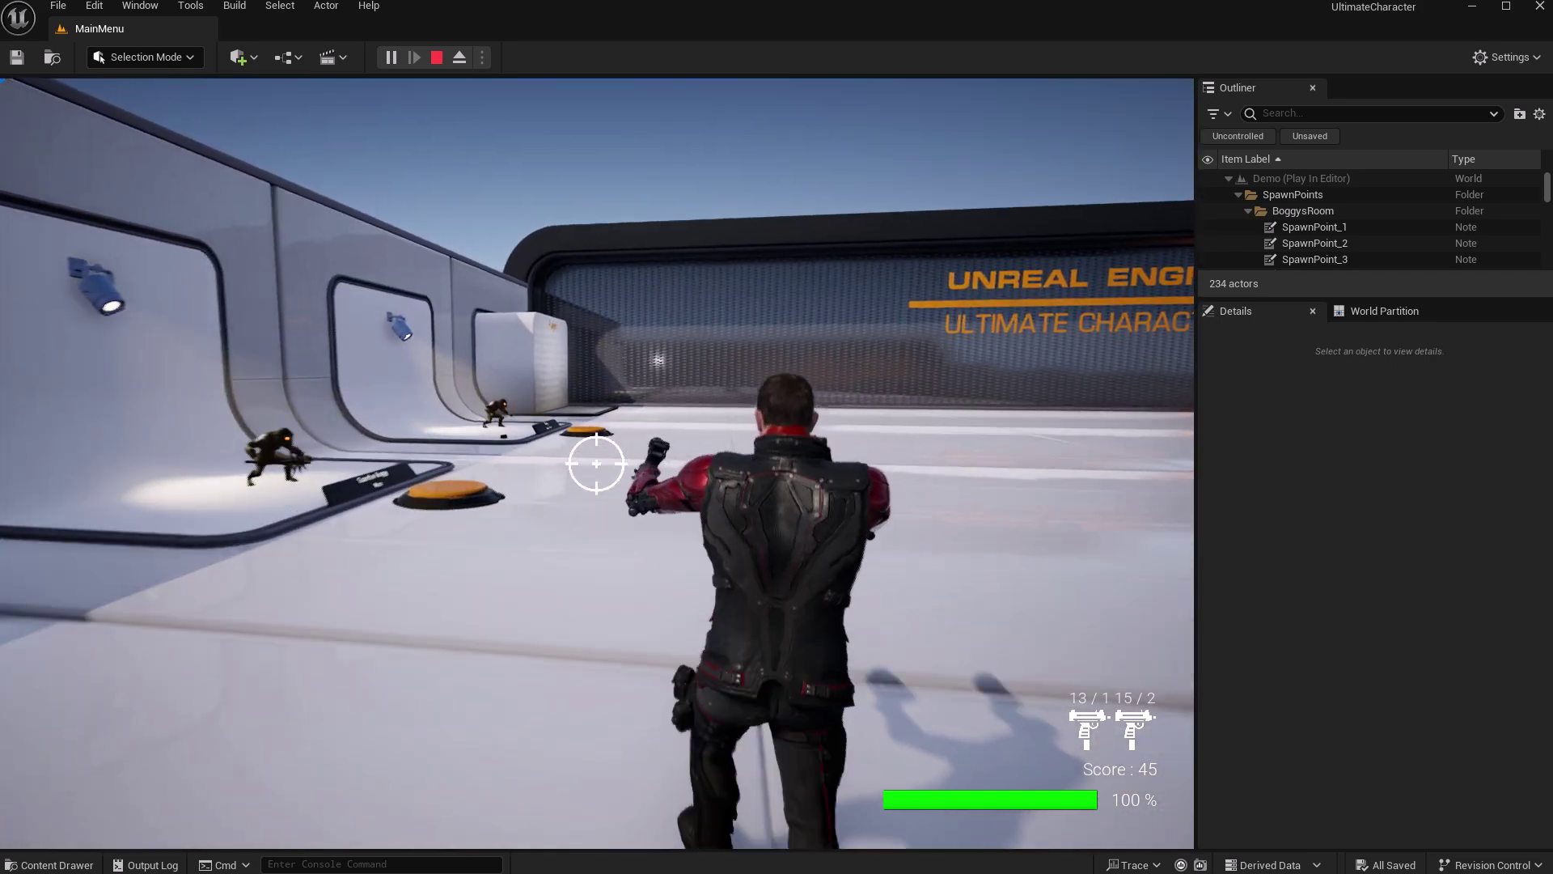
key(w)
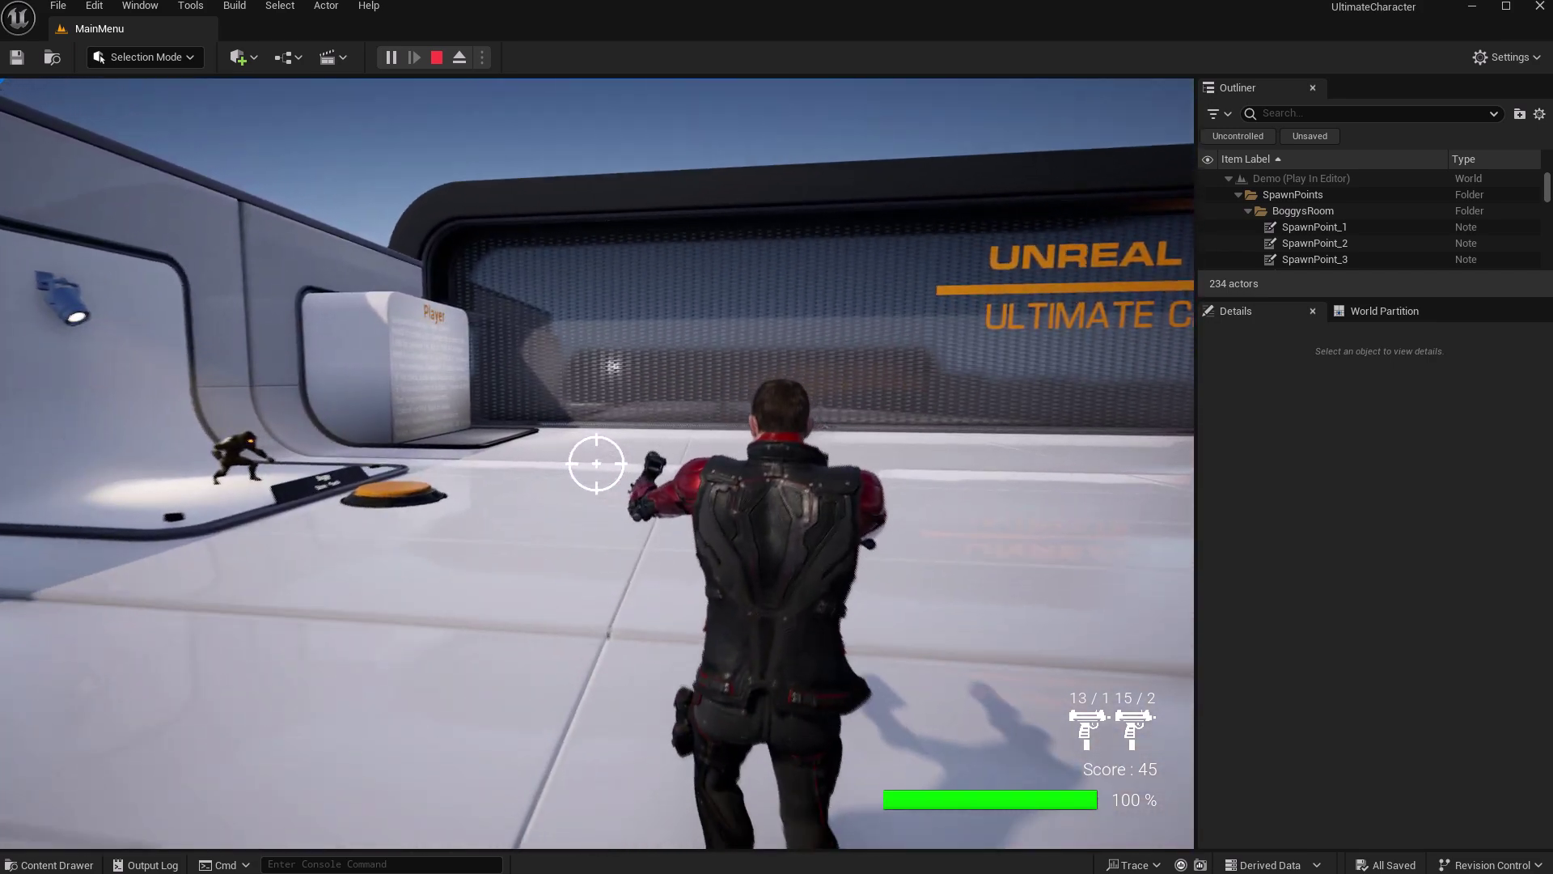
key(w)
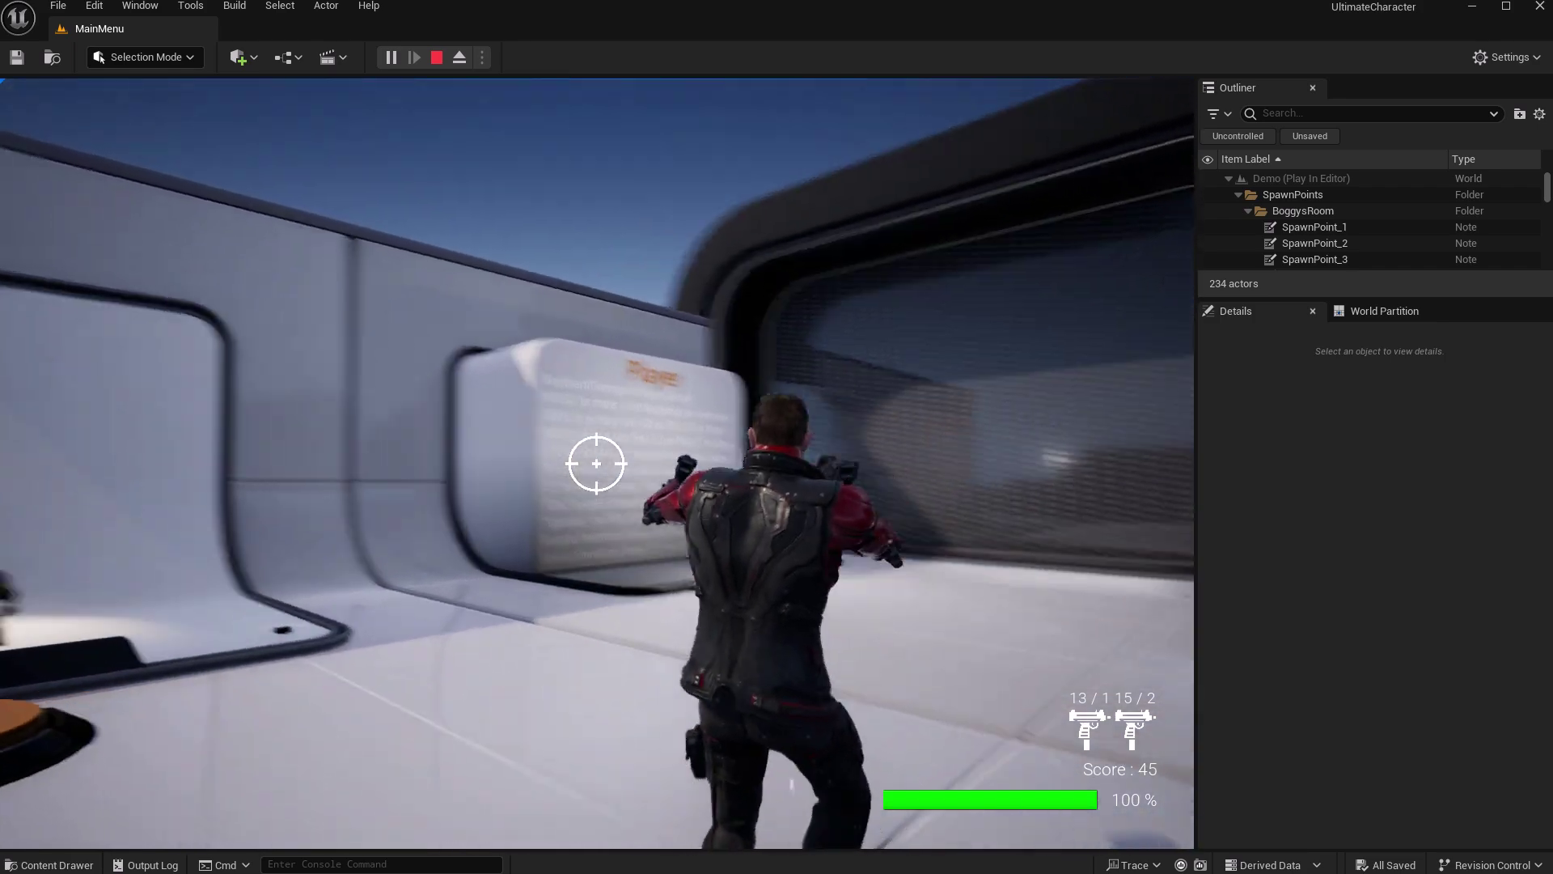
key(w)
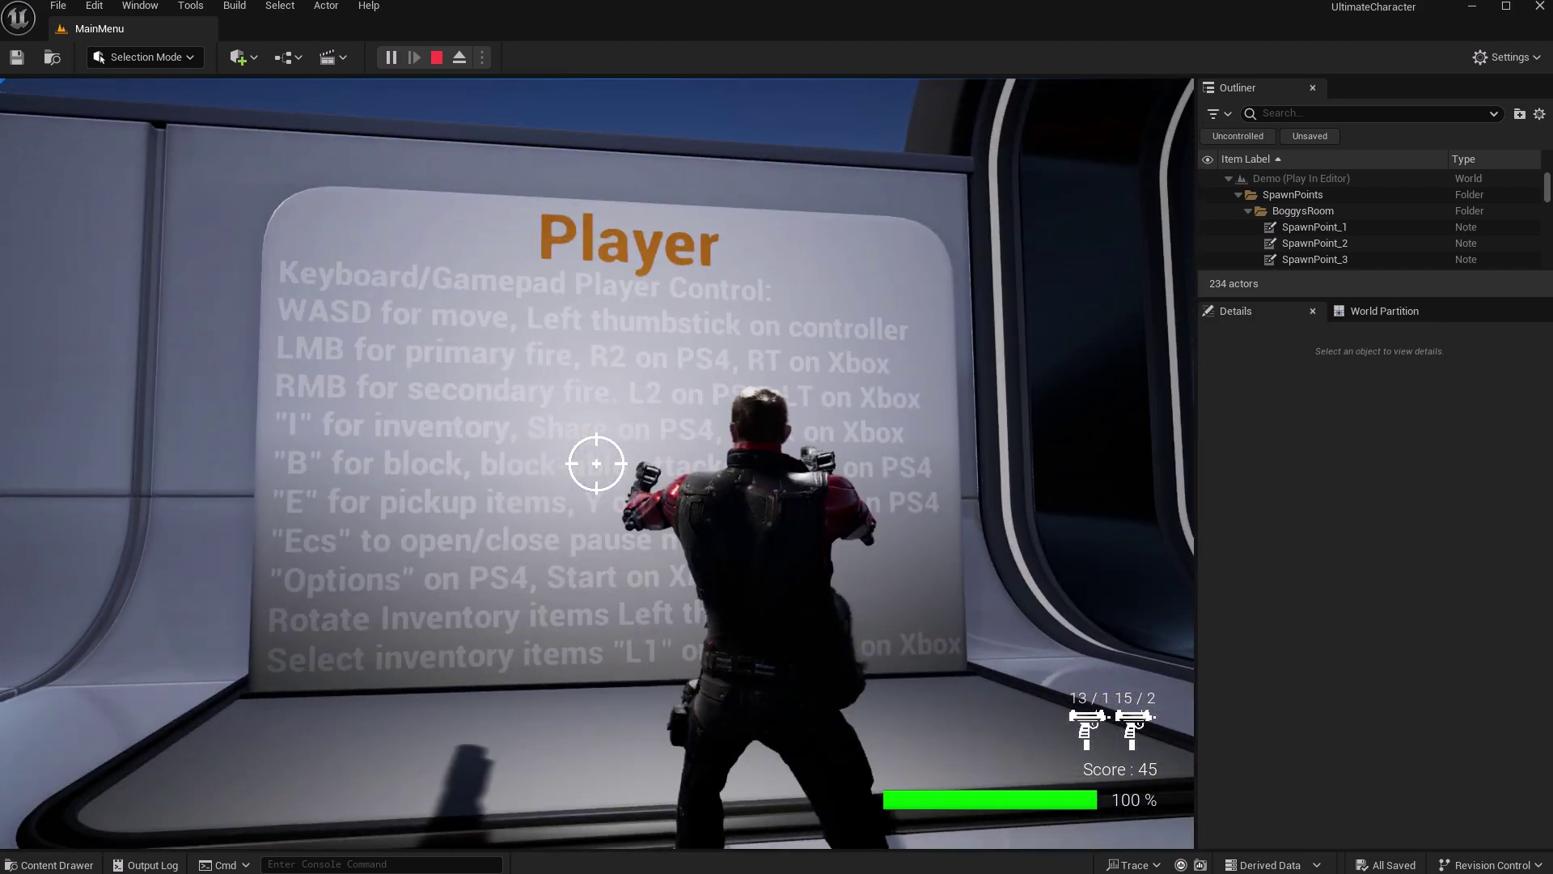
key(w)
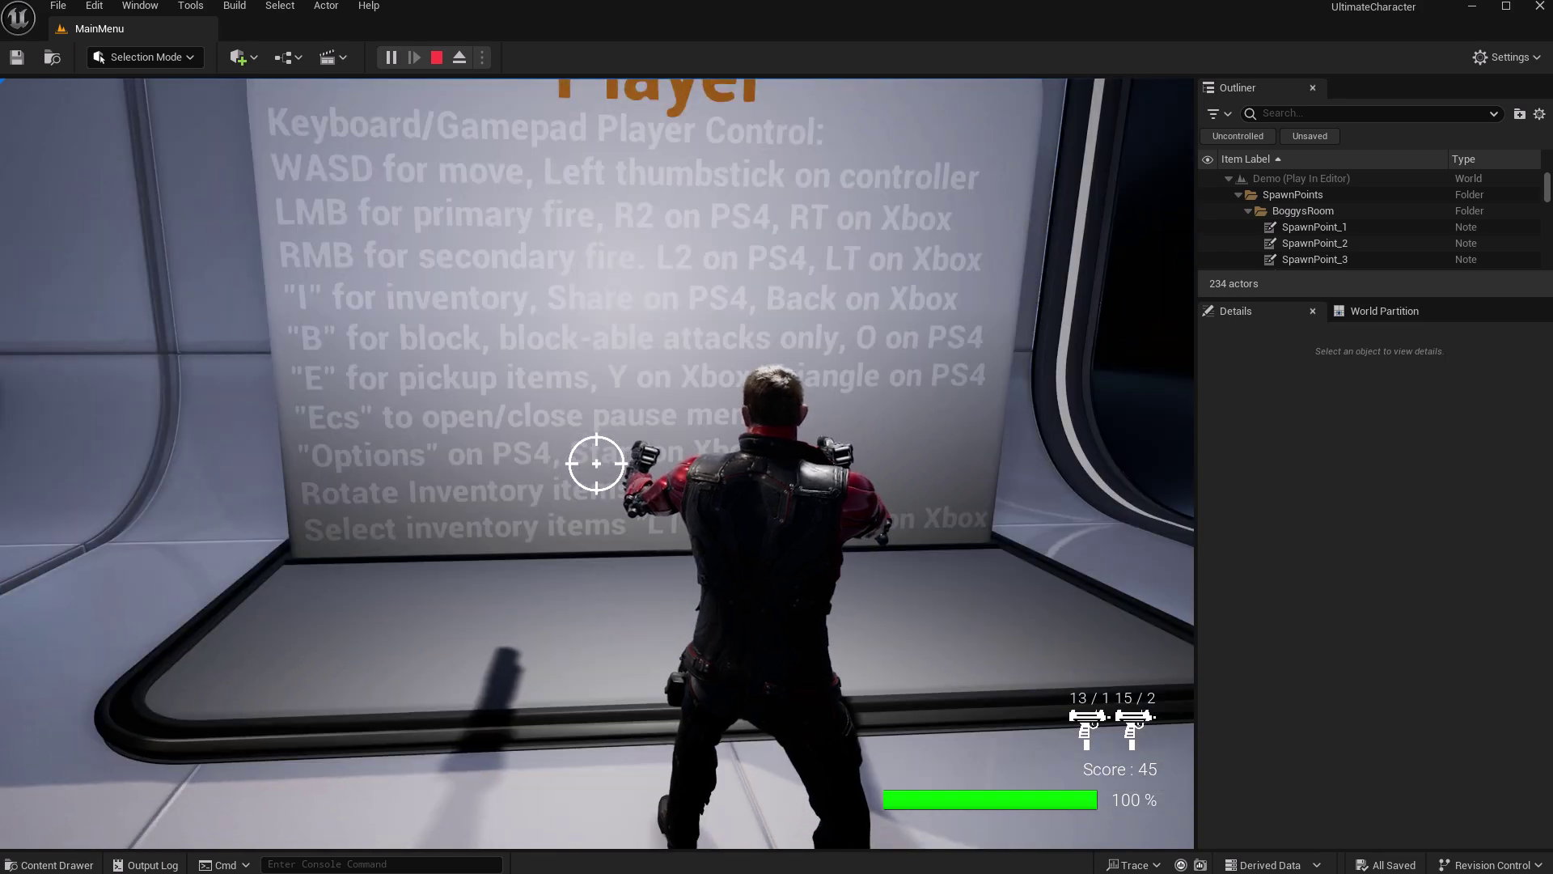
Open the inventory wheel at the Player board and choose the second gun in the weapons group.
key(w)
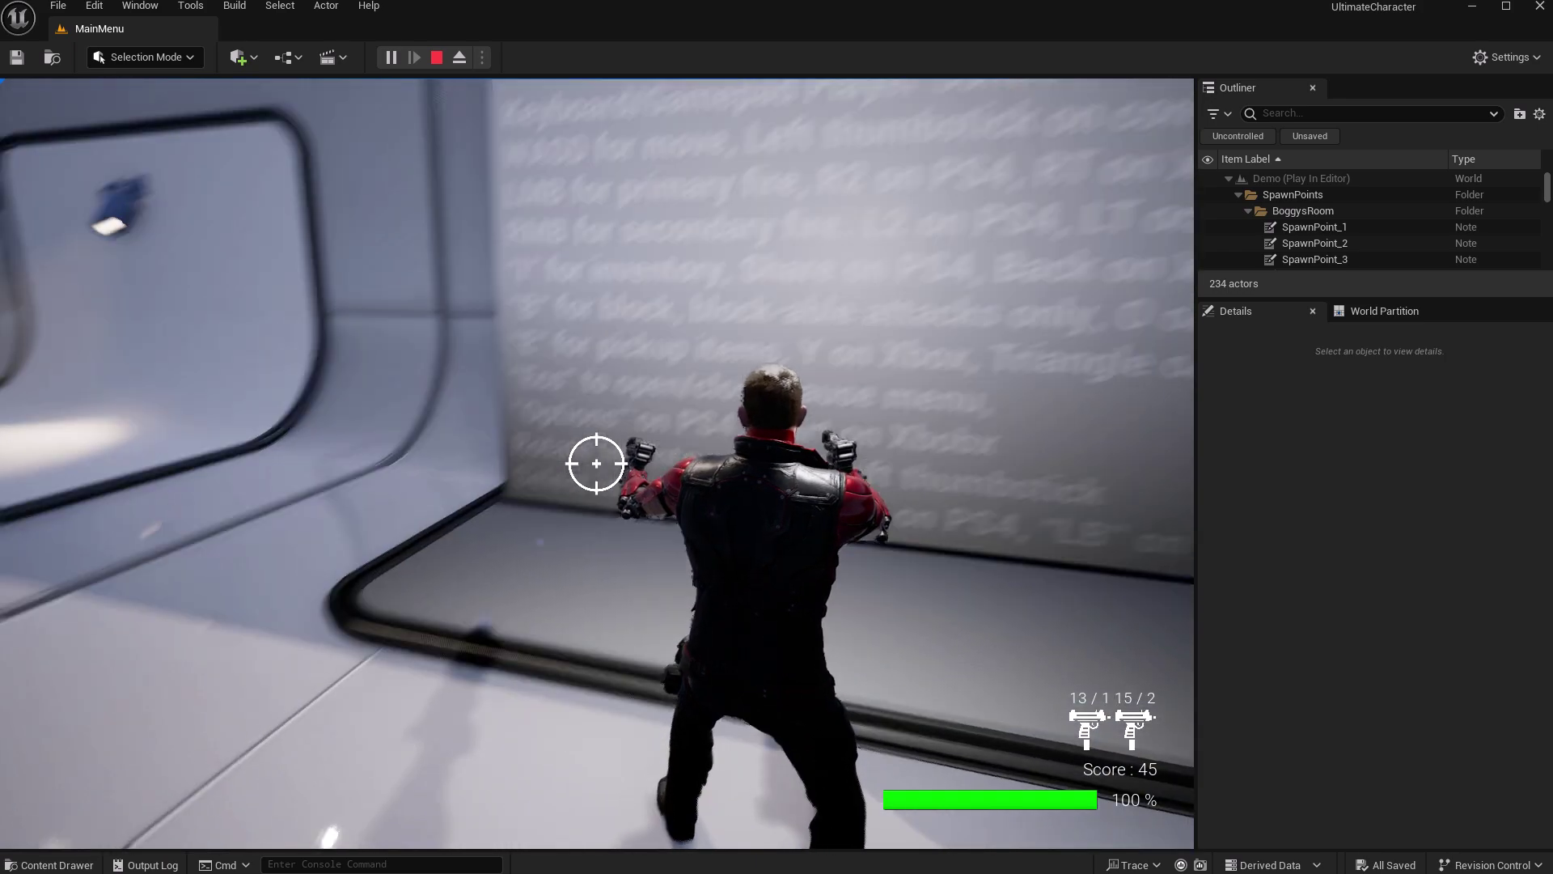
key(i)
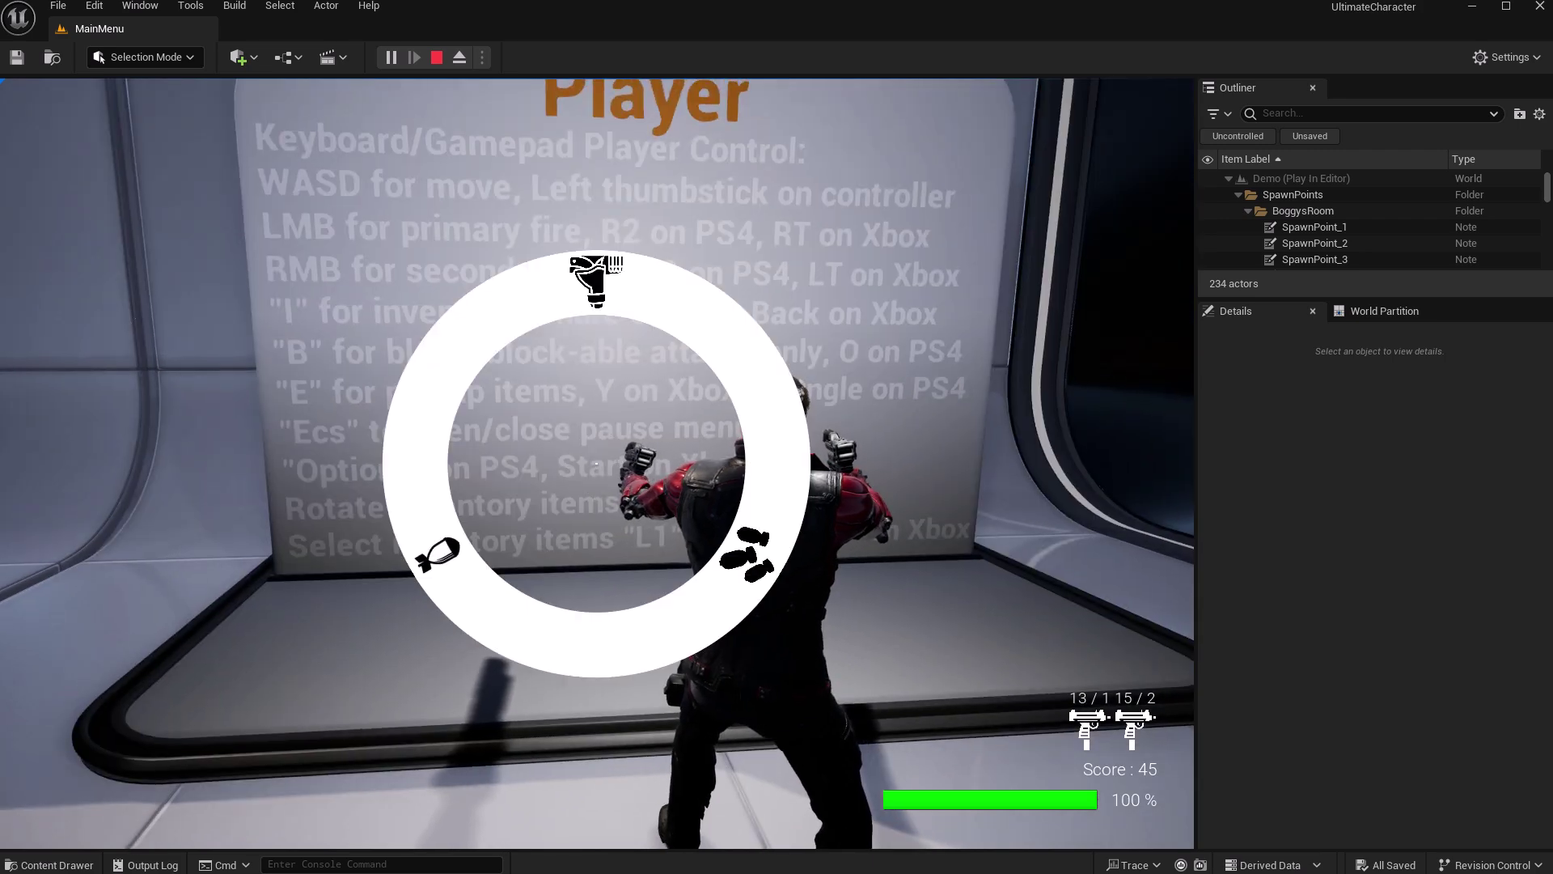
click(598, 283)
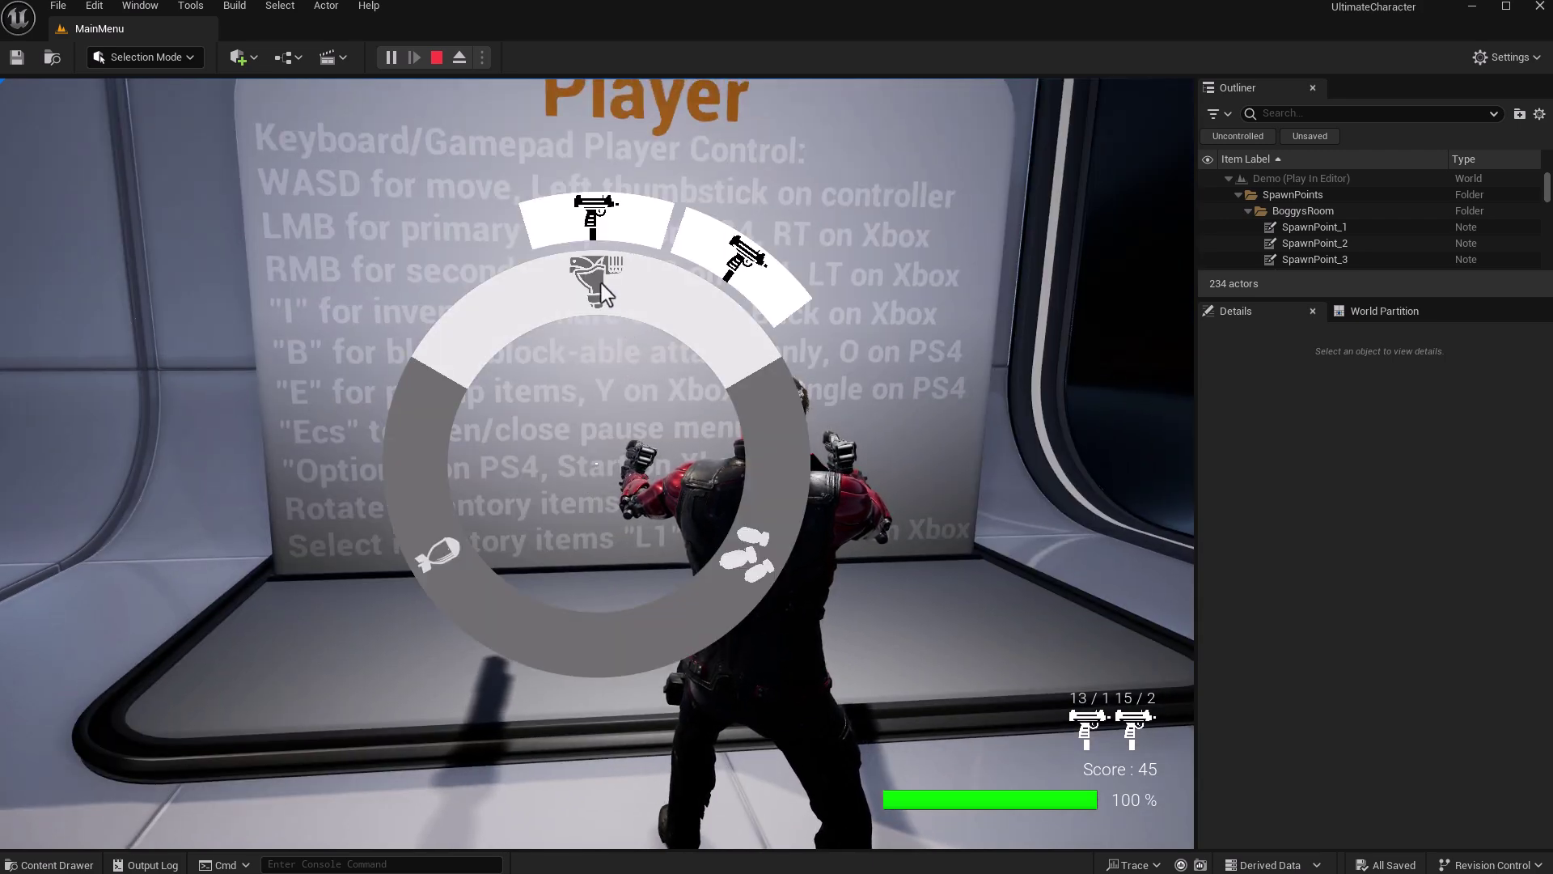
click(741, 259)
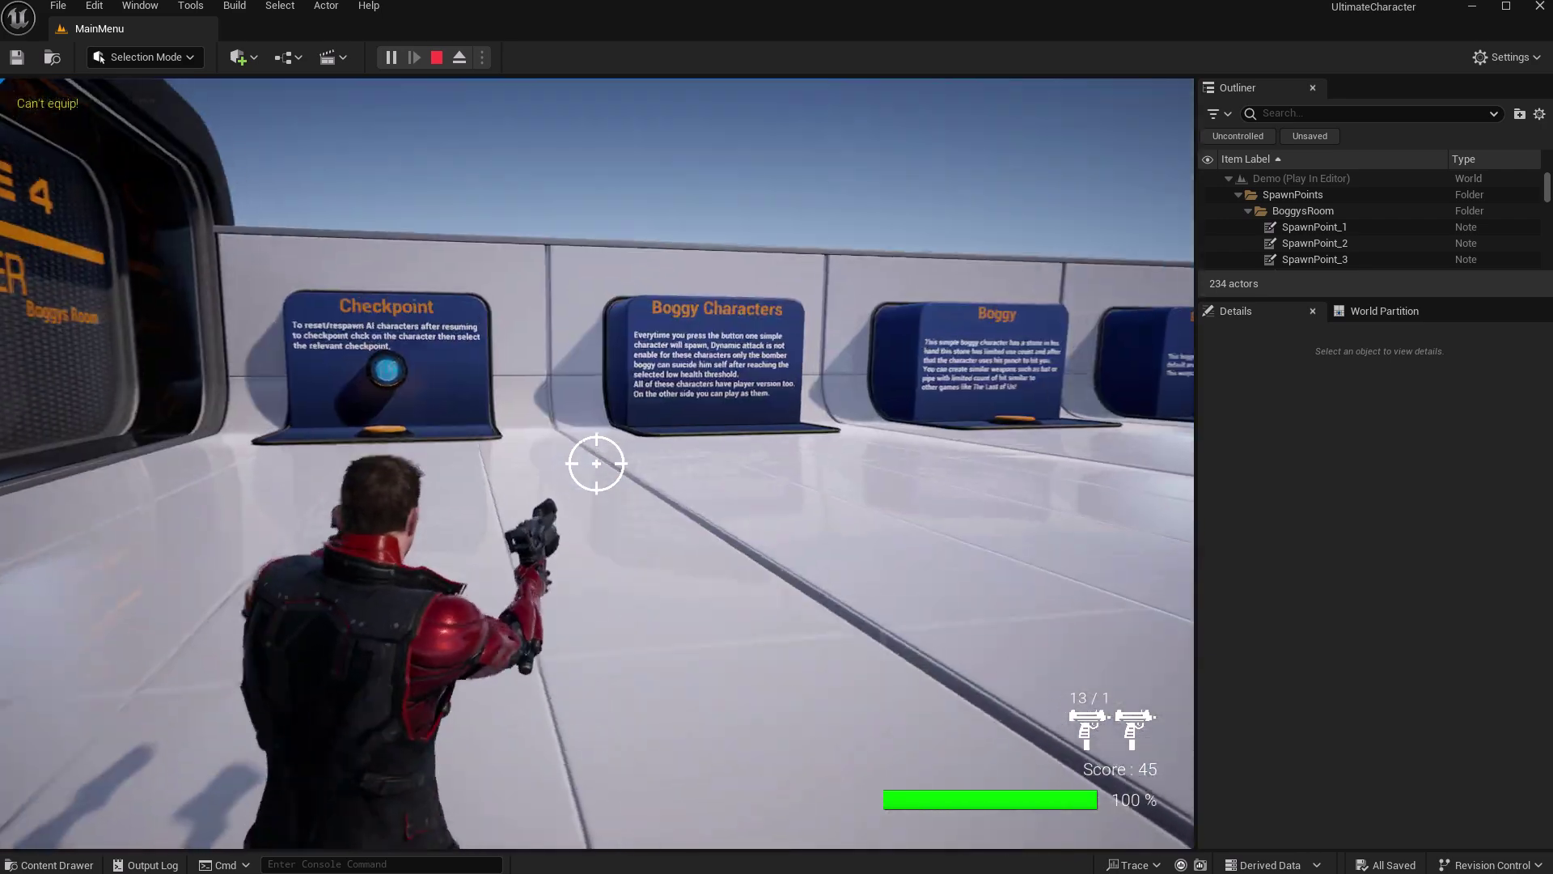
Run past the Boggy Characters board to the Boggy stand and step on its orange button to spawn an enemy.
key(w)
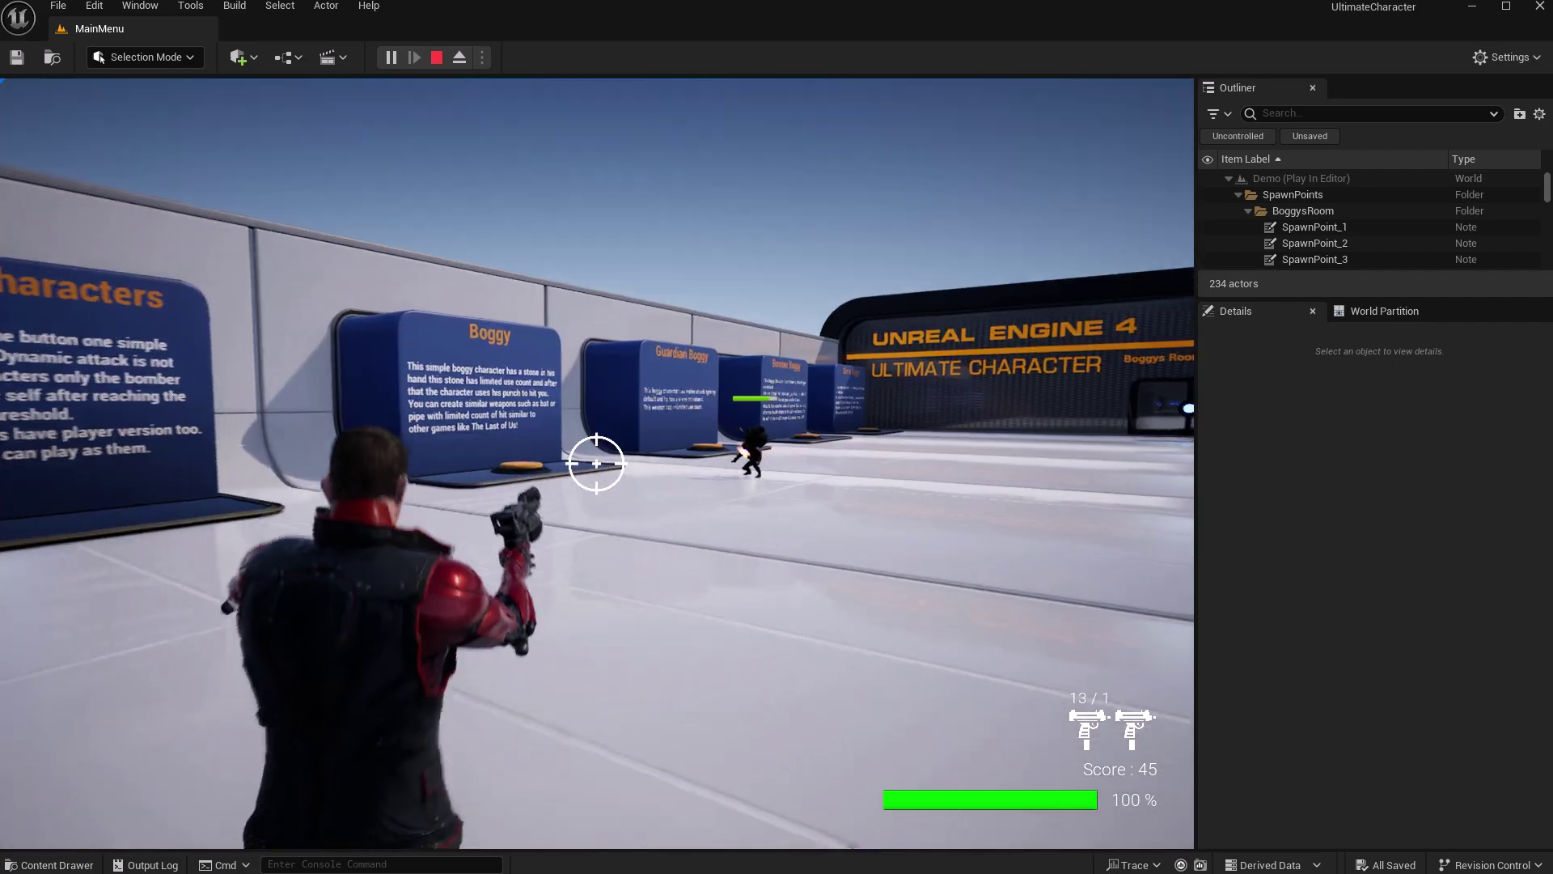
key(w)
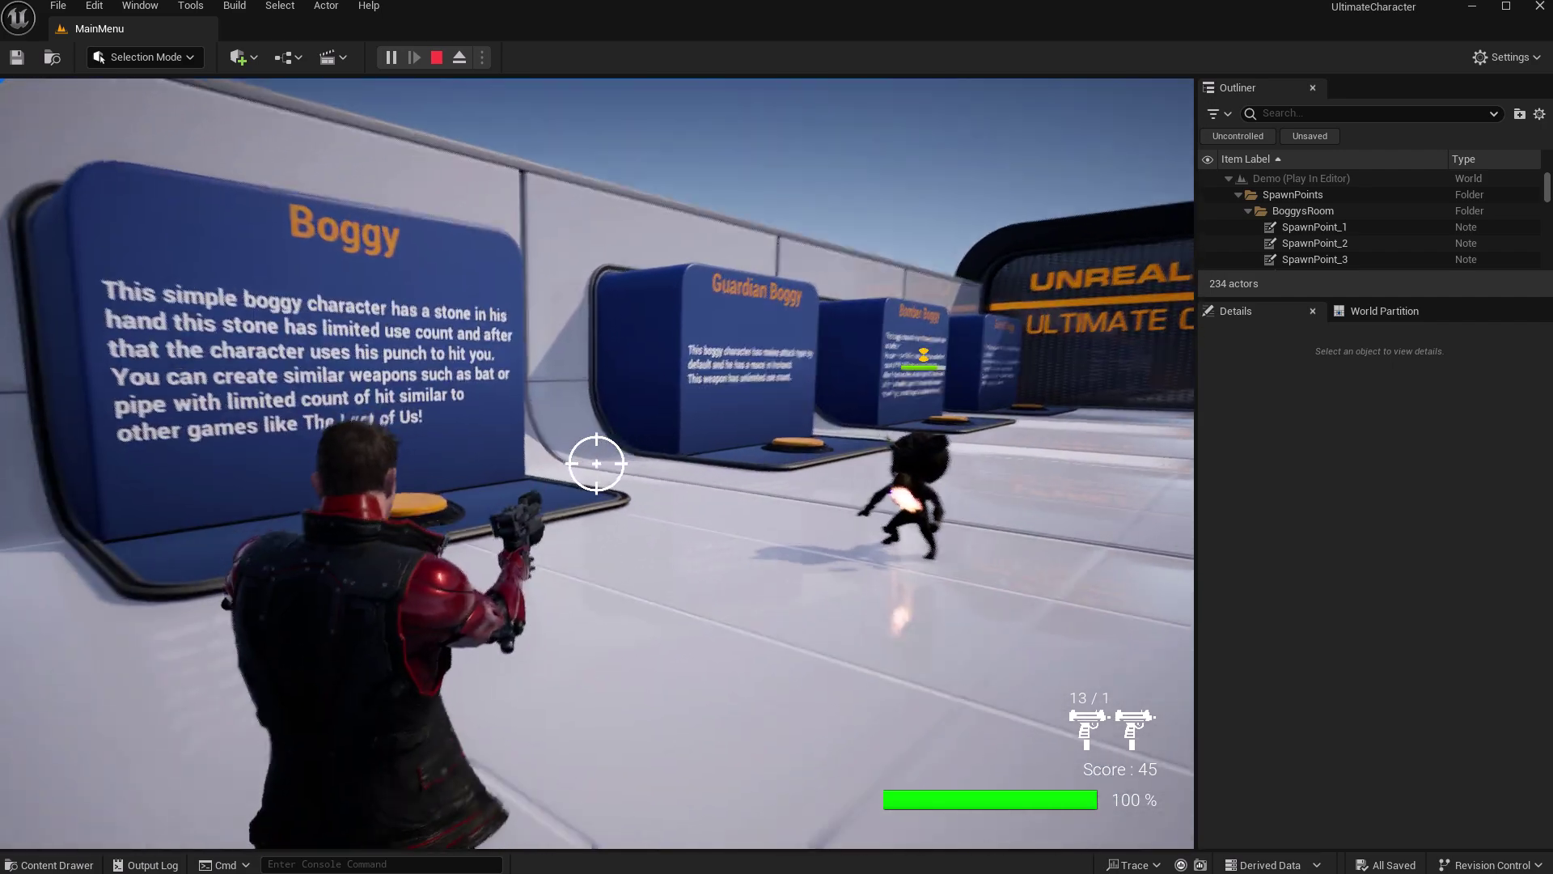
key(w)
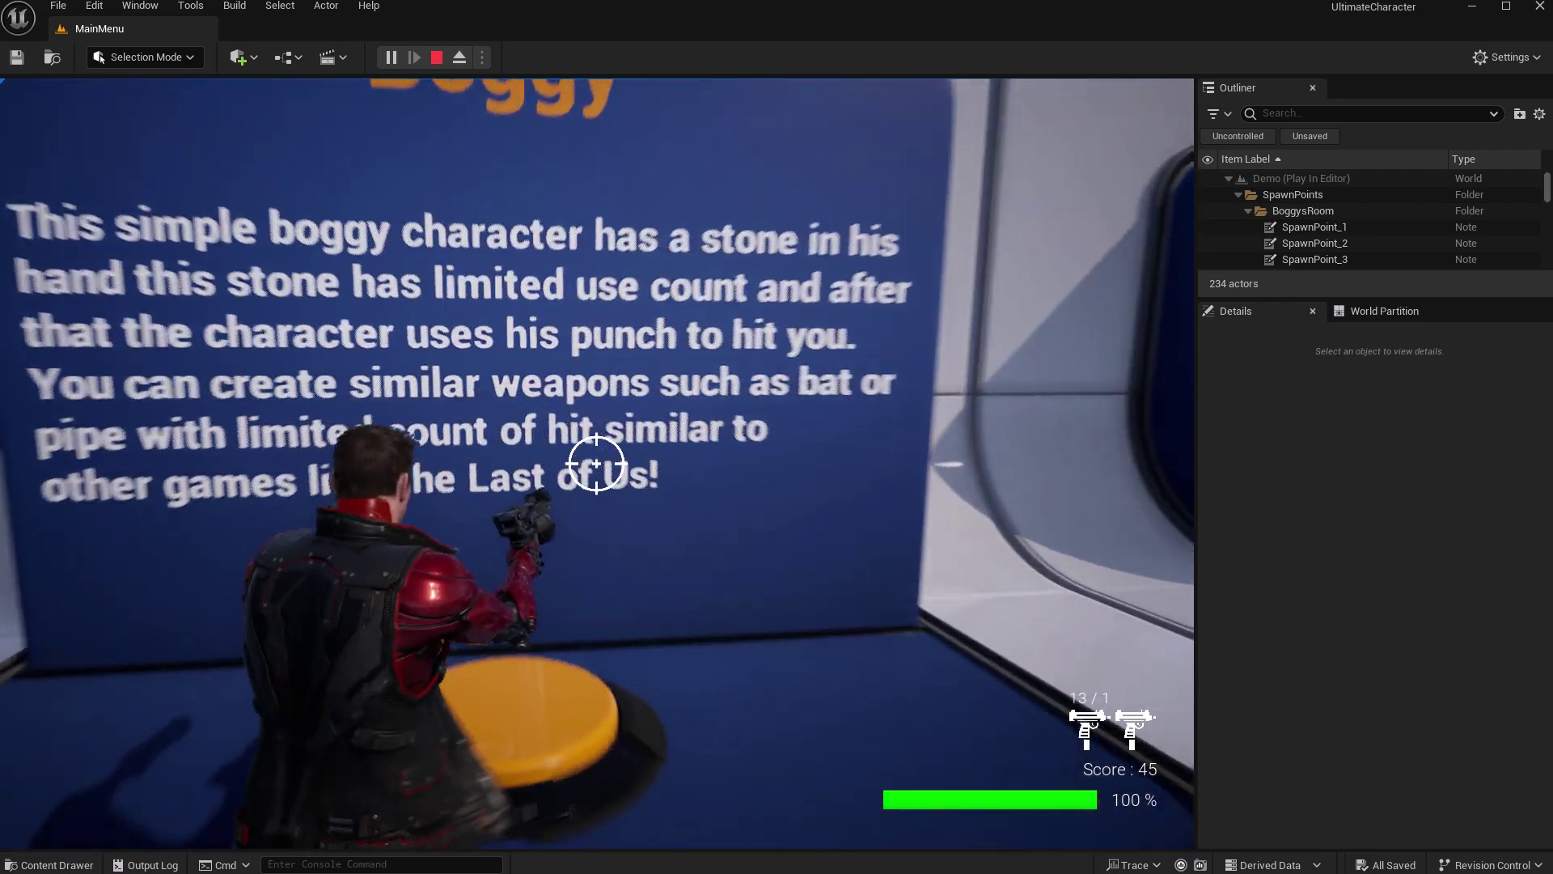
key(s)
key(w)
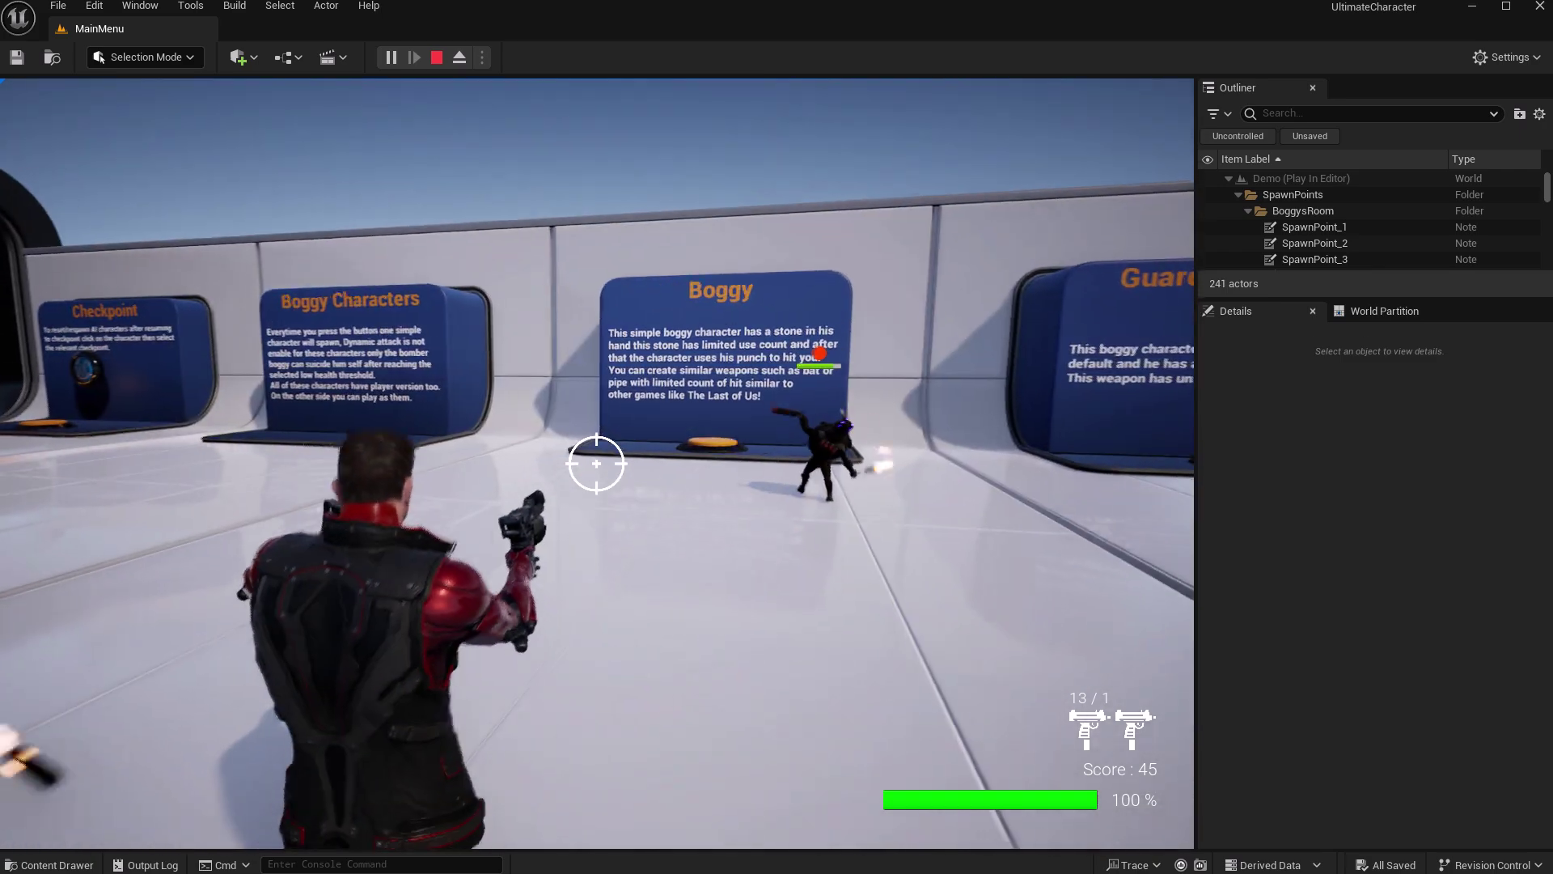
Walk back past the Boggy Characters board to the Checkpoint stand and read its respawn instructions.
key(w)
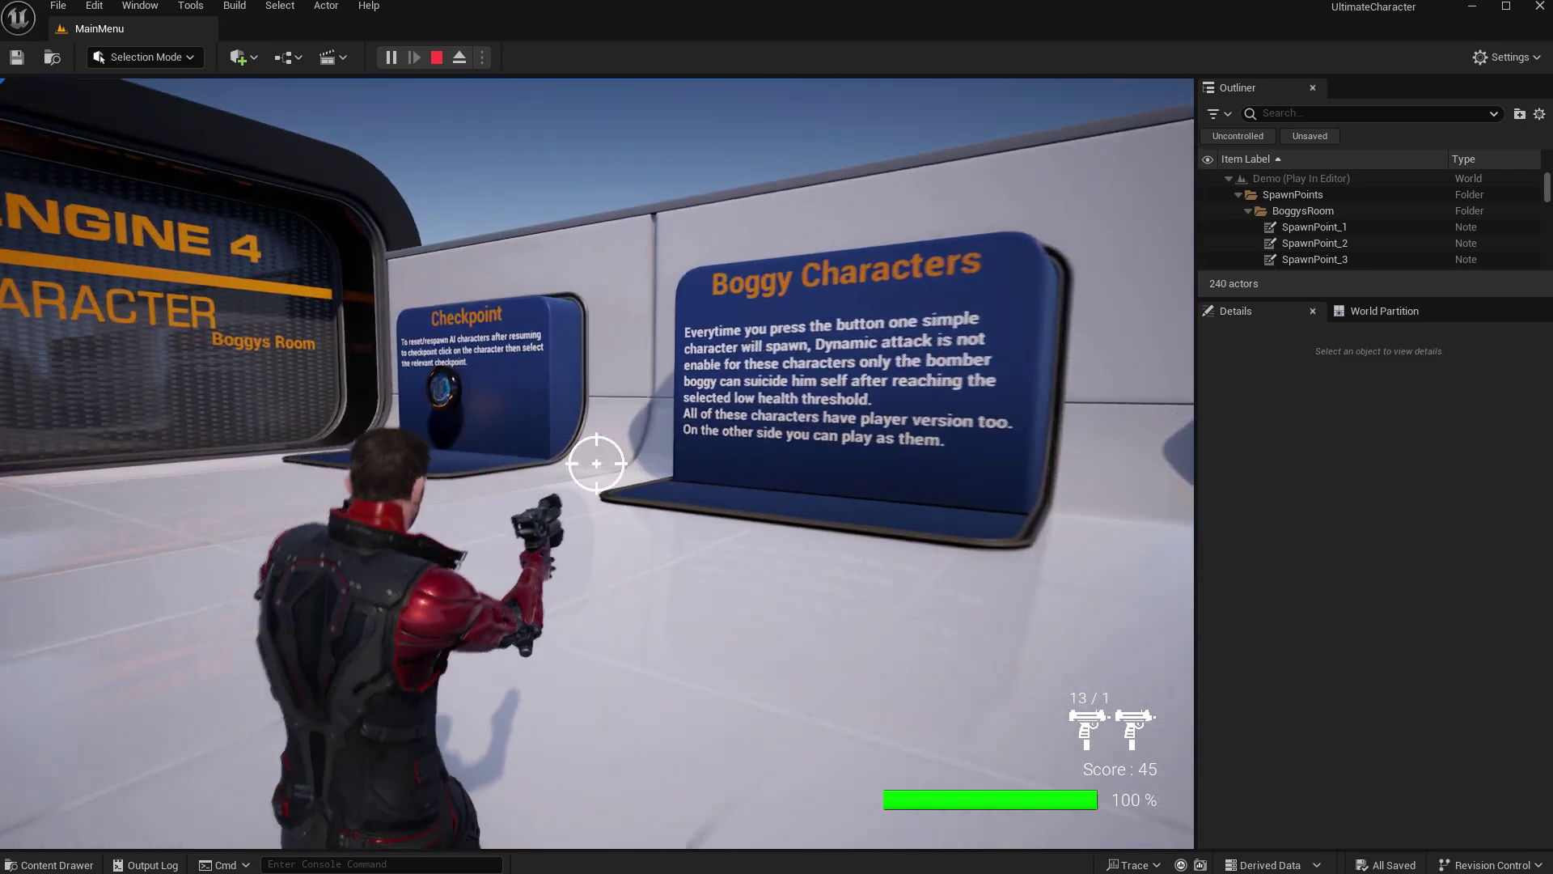
key(w)
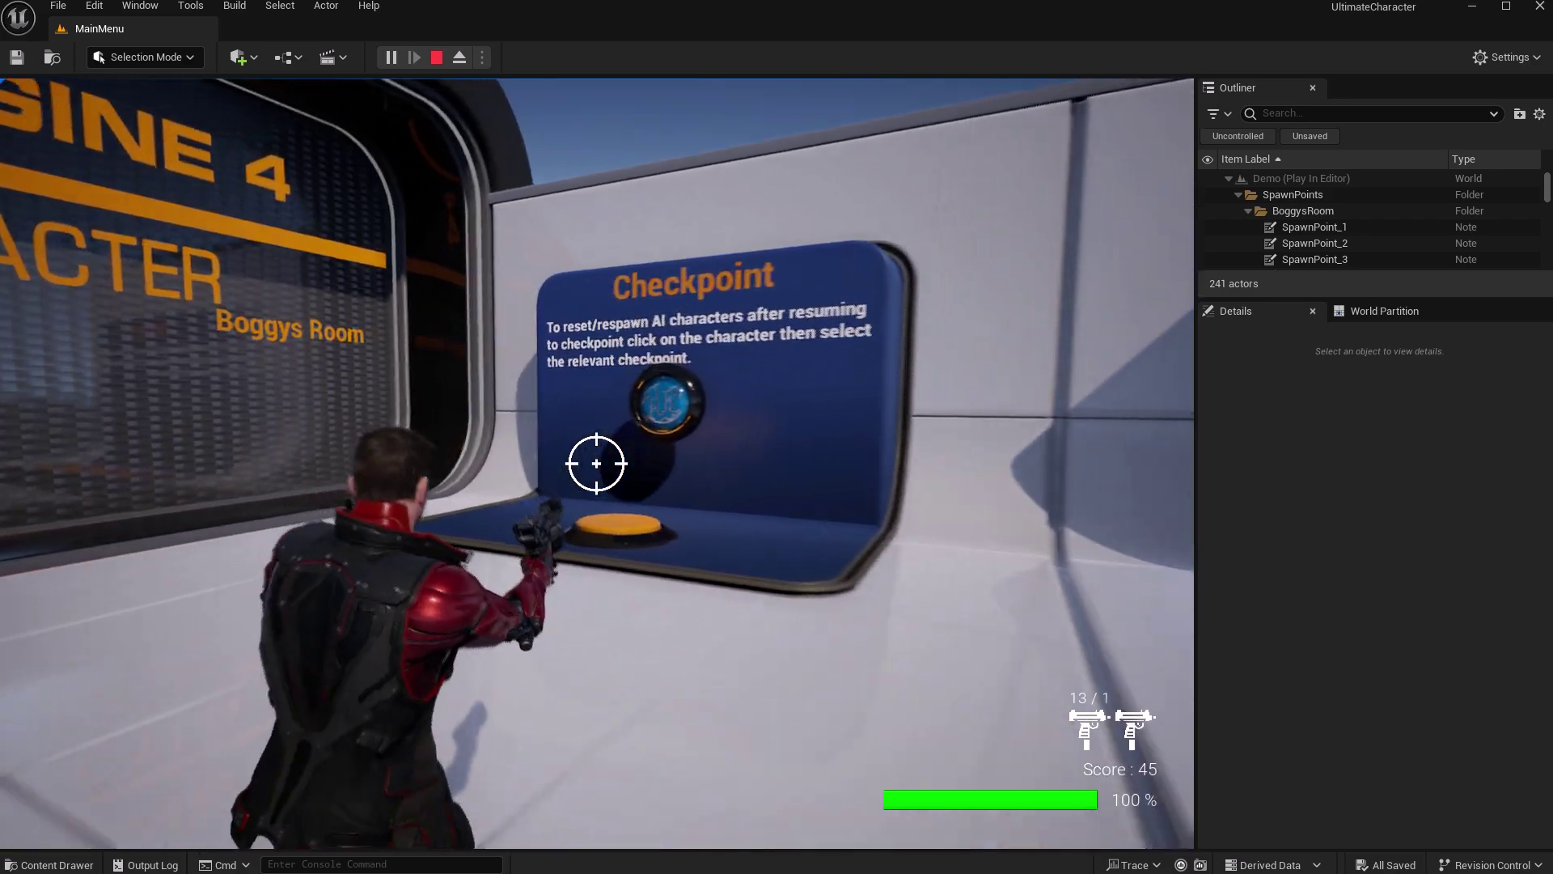
key(w)
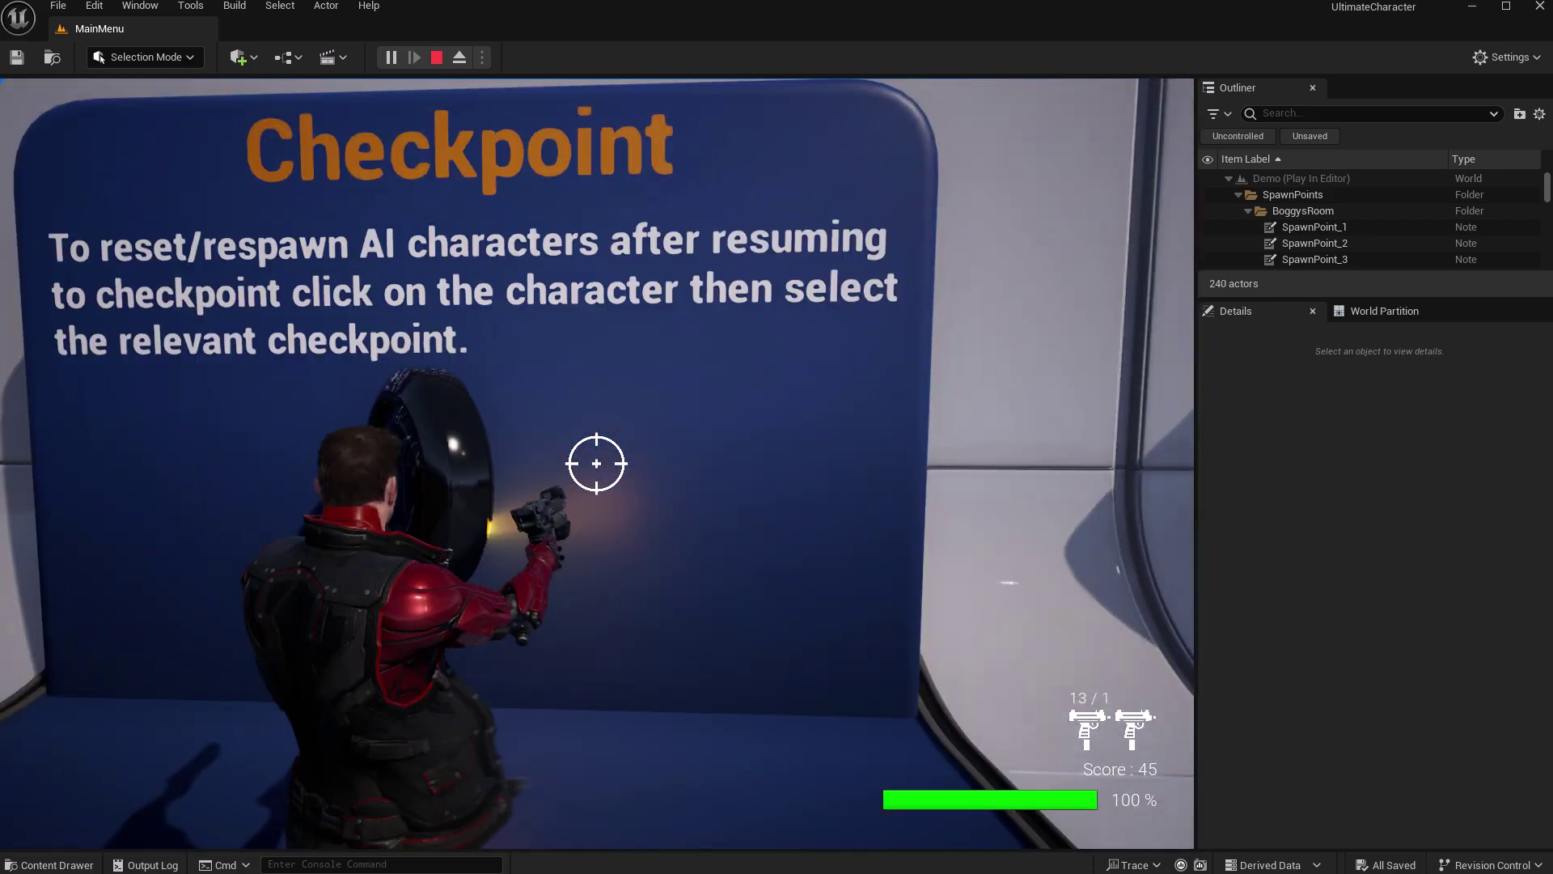
Run from the Checkpoint stand down the hall to the Boggys Room door and shoot the enemy guarding it.
key(s)
key(w)
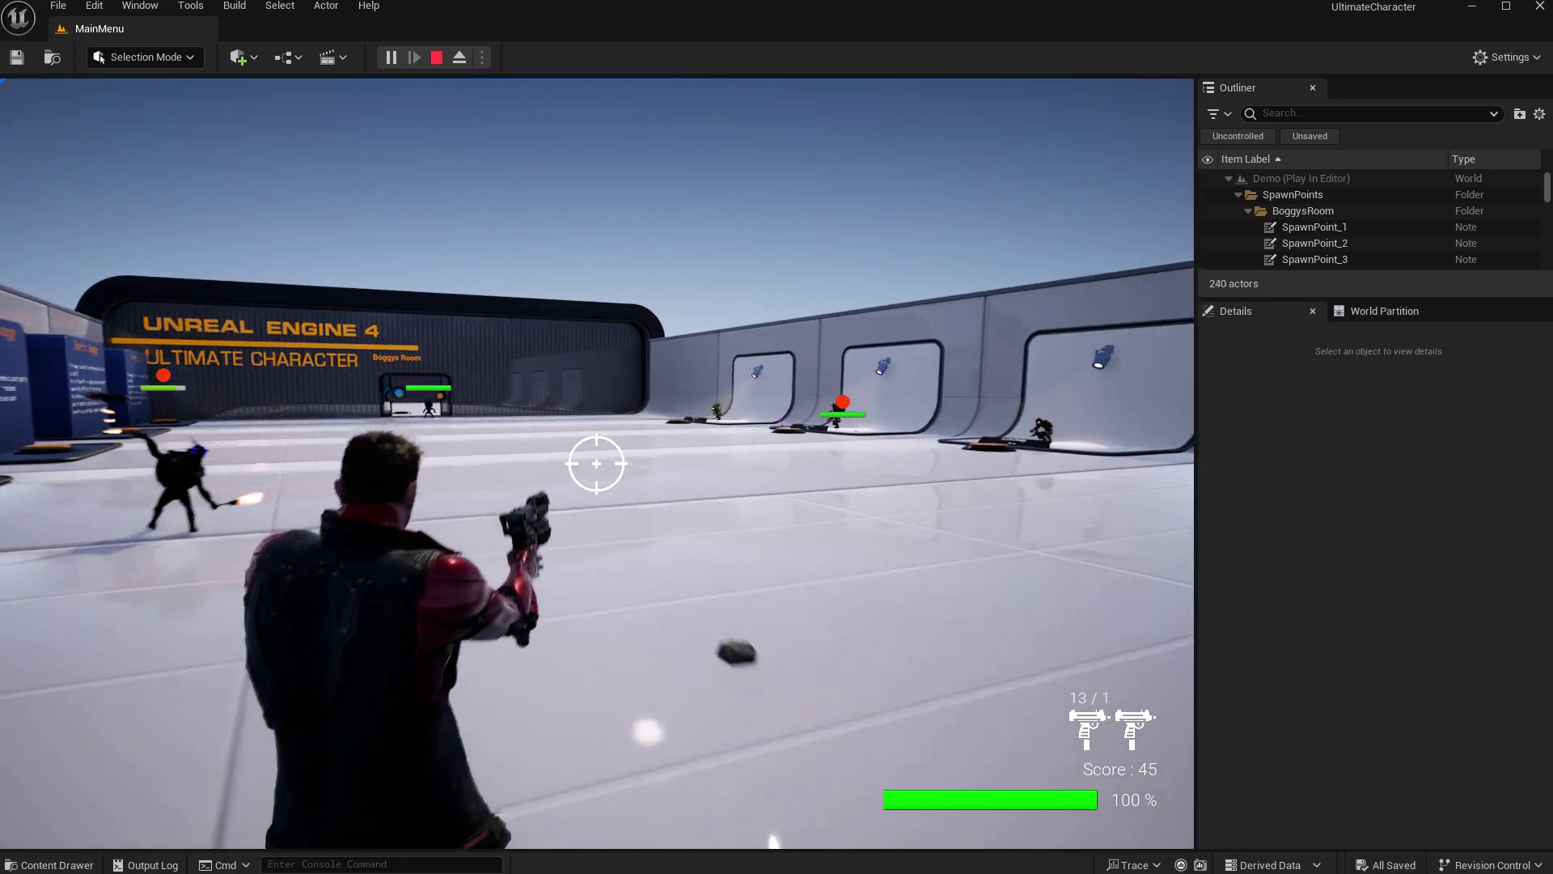
key(w)
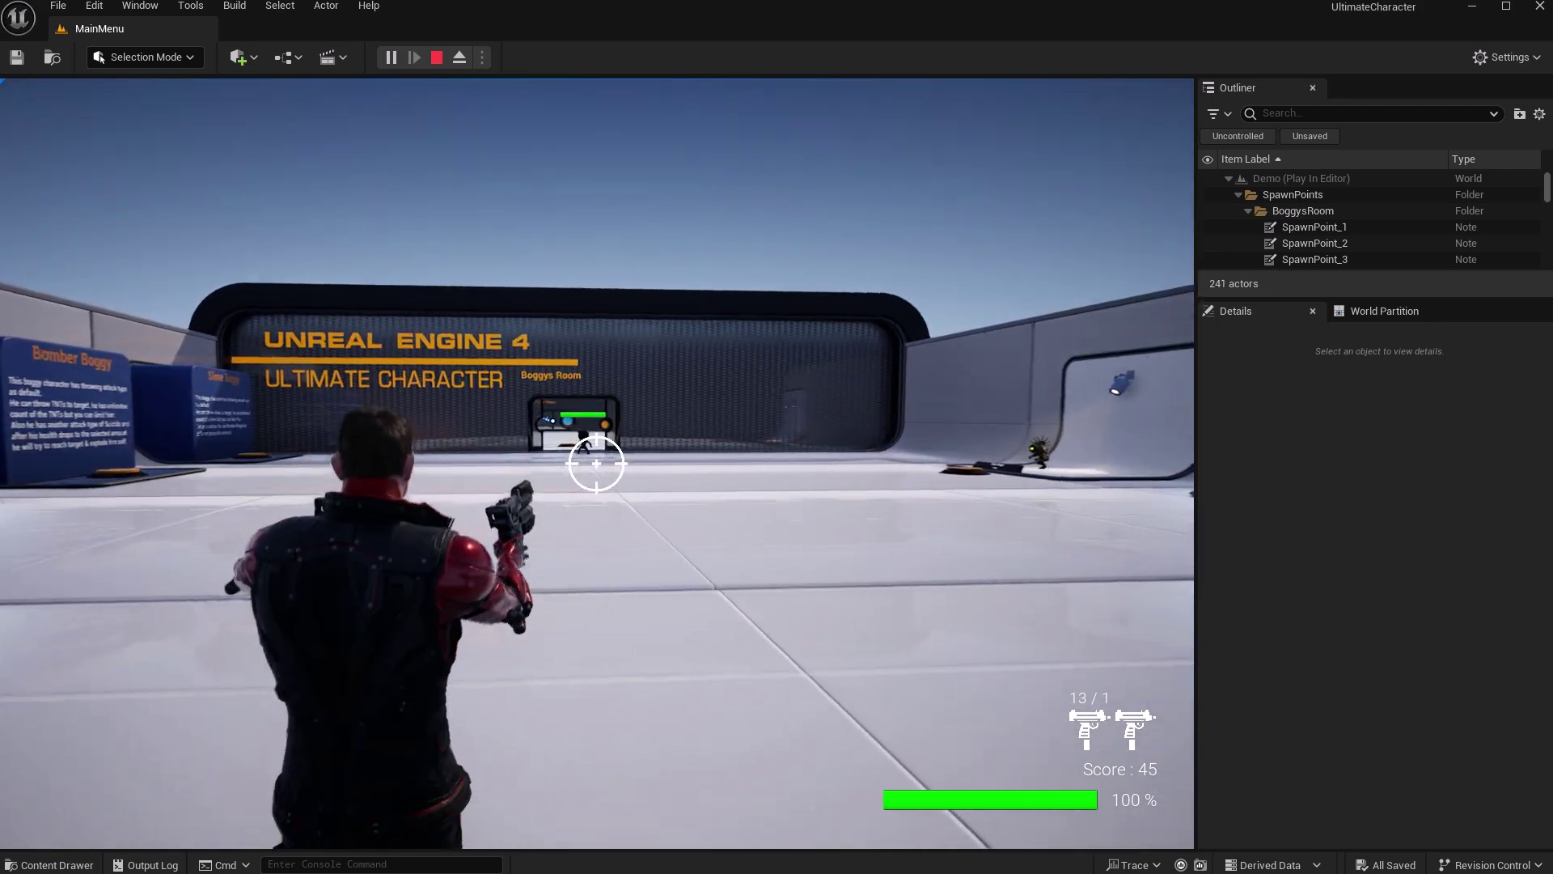
key(w)
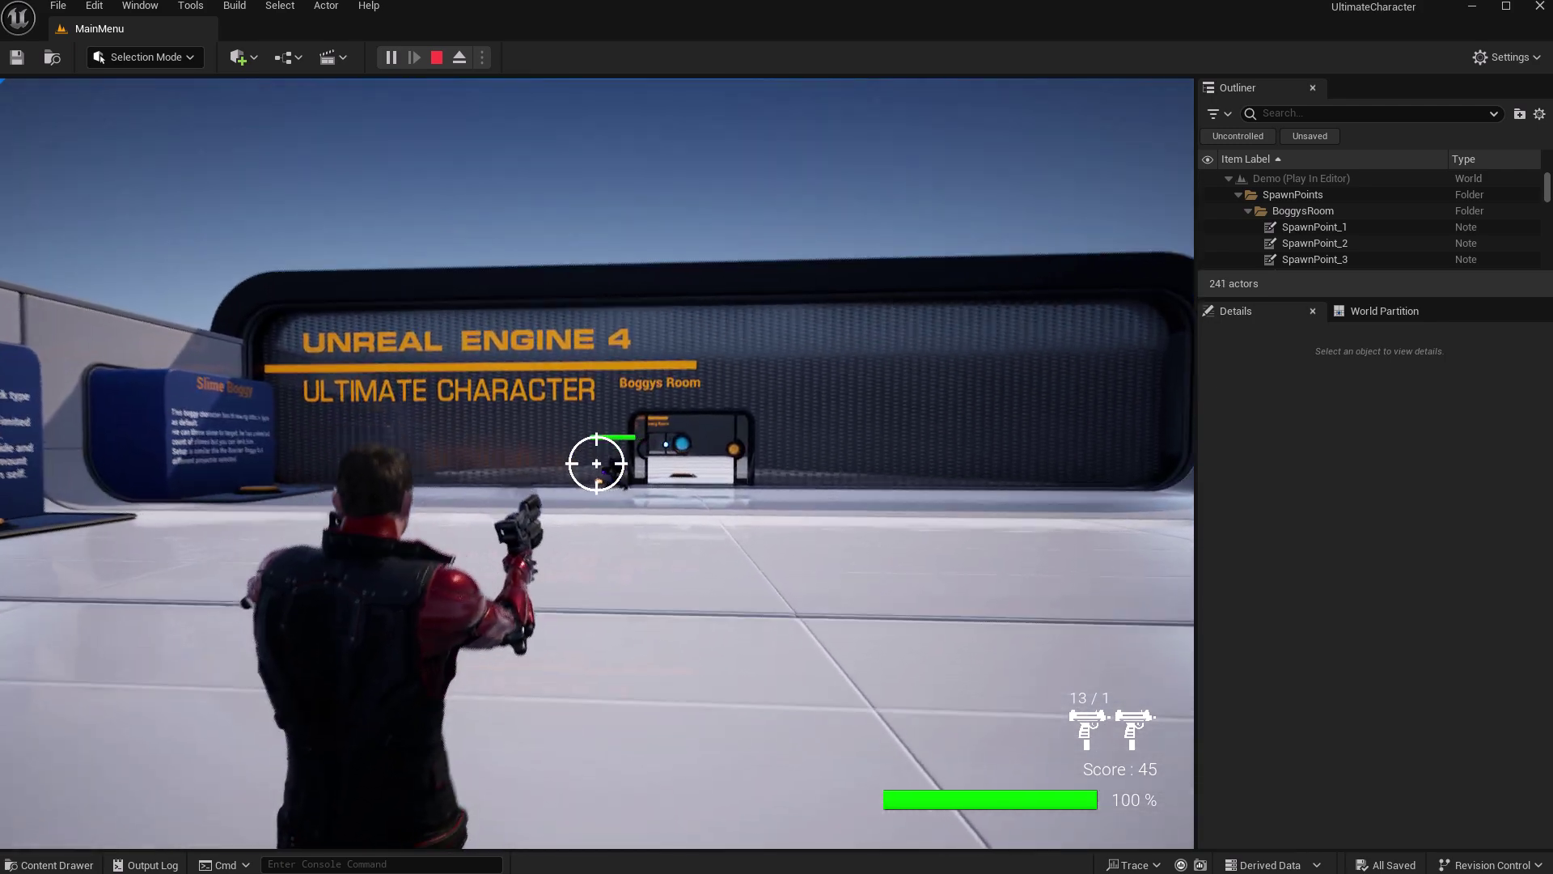
key(w)
click(596, 464)
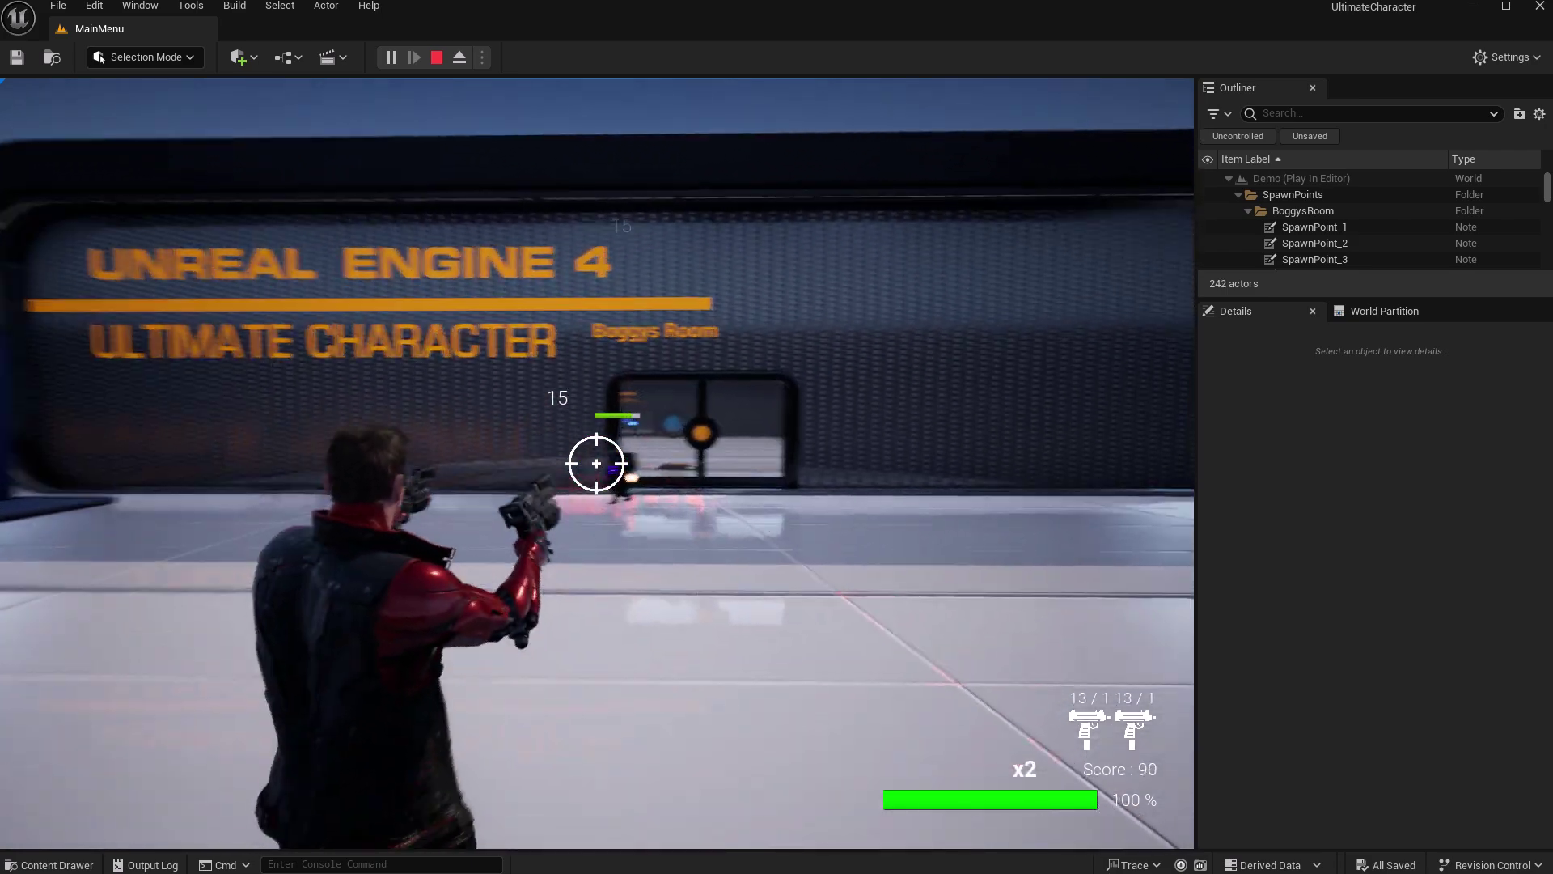
key(w)
click(596, 464)
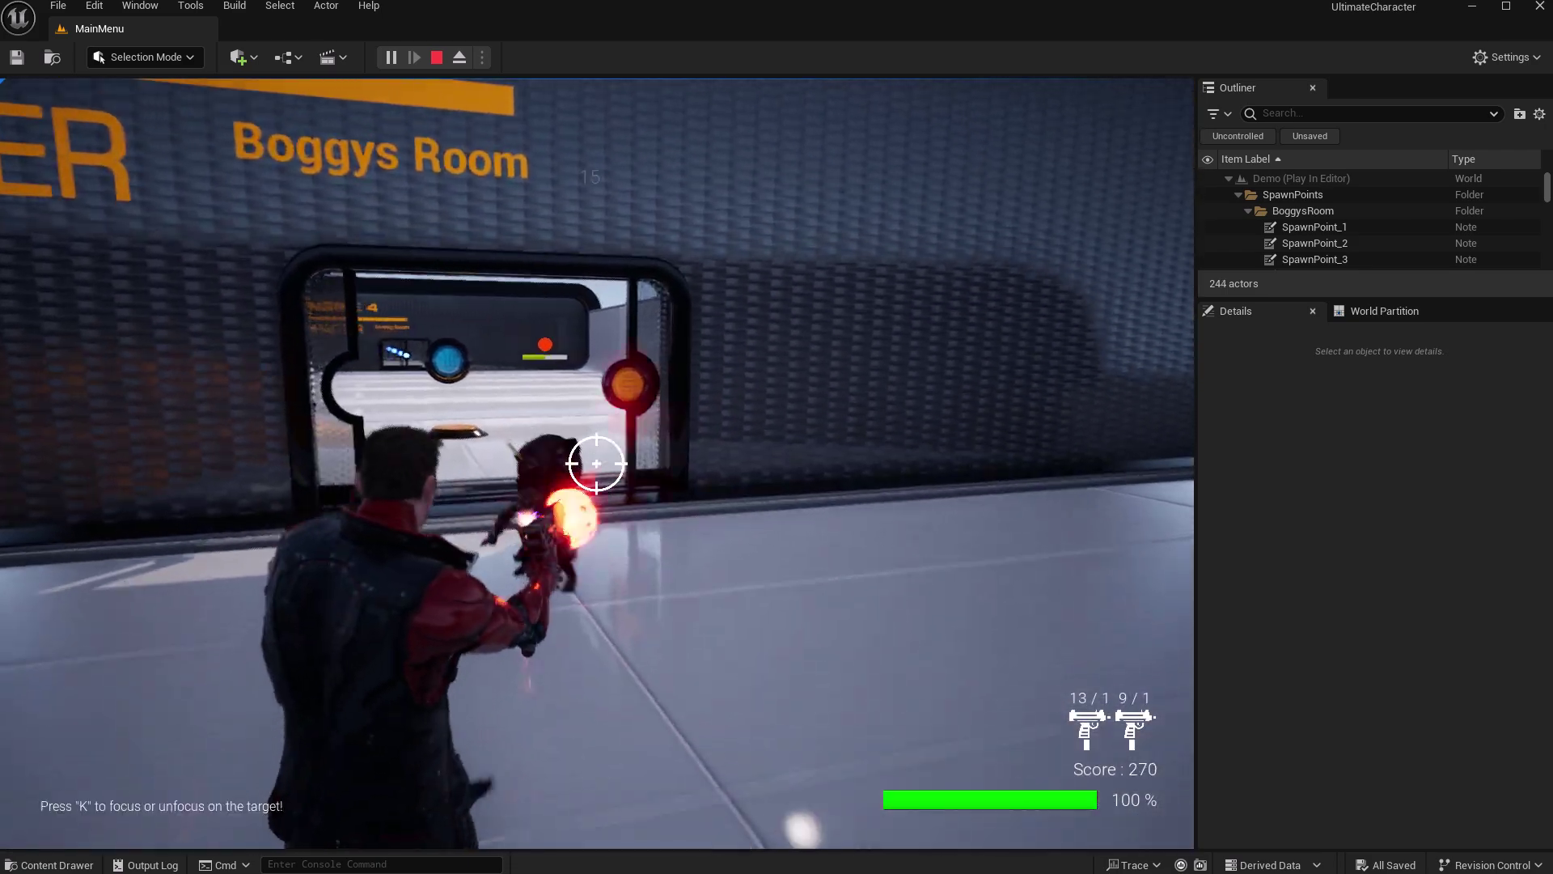
click(596, 463)
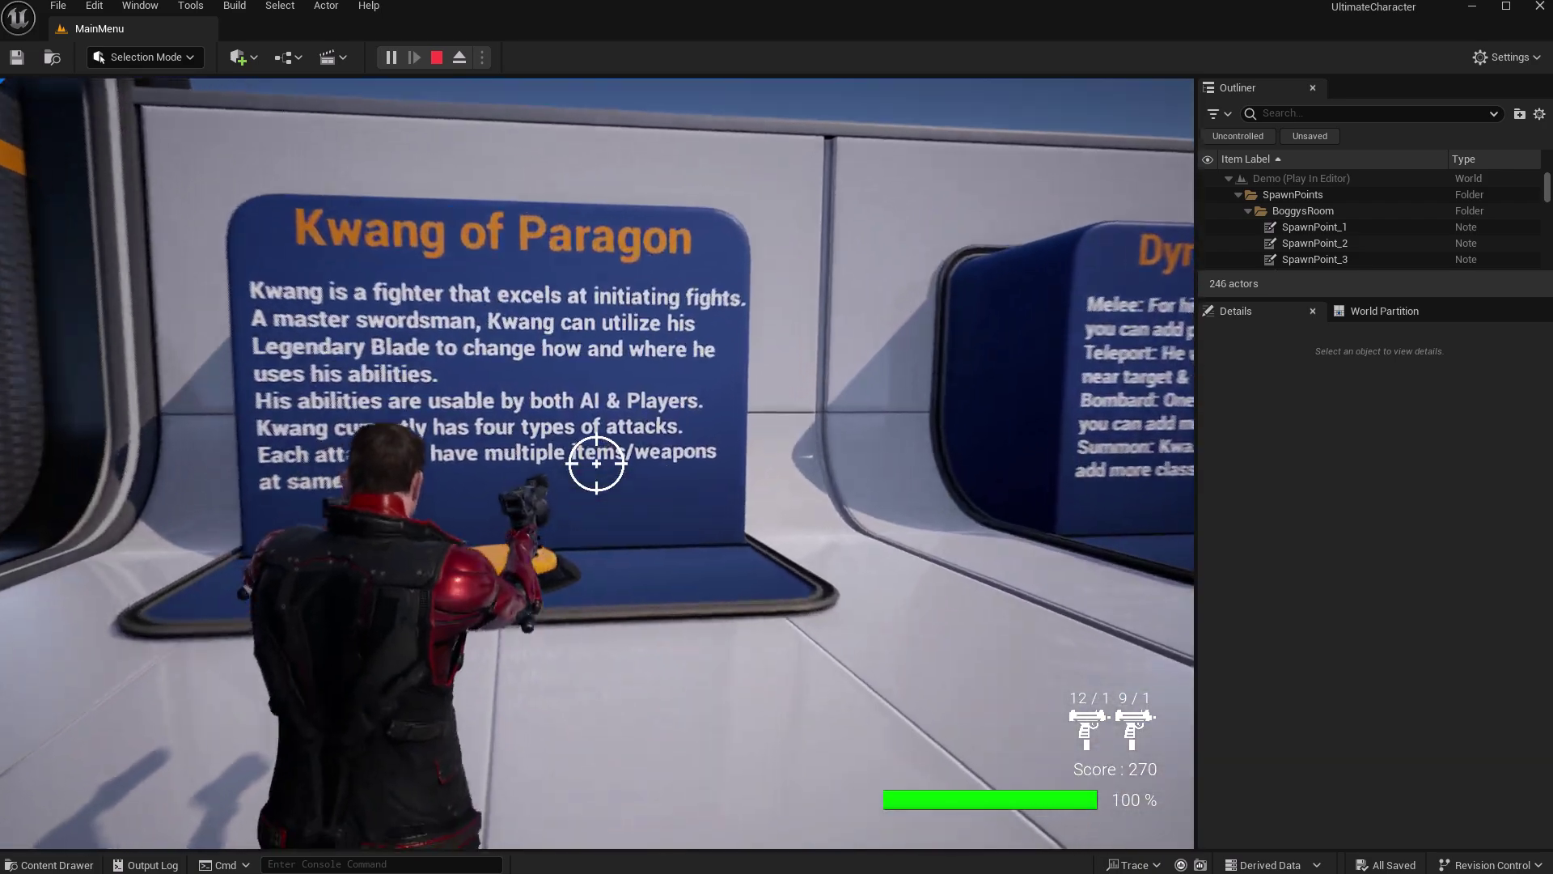
Step on the Kwang of Paragon button, cross to the Kwang Bombard - Summon pedestal and take over that character.
key(w)
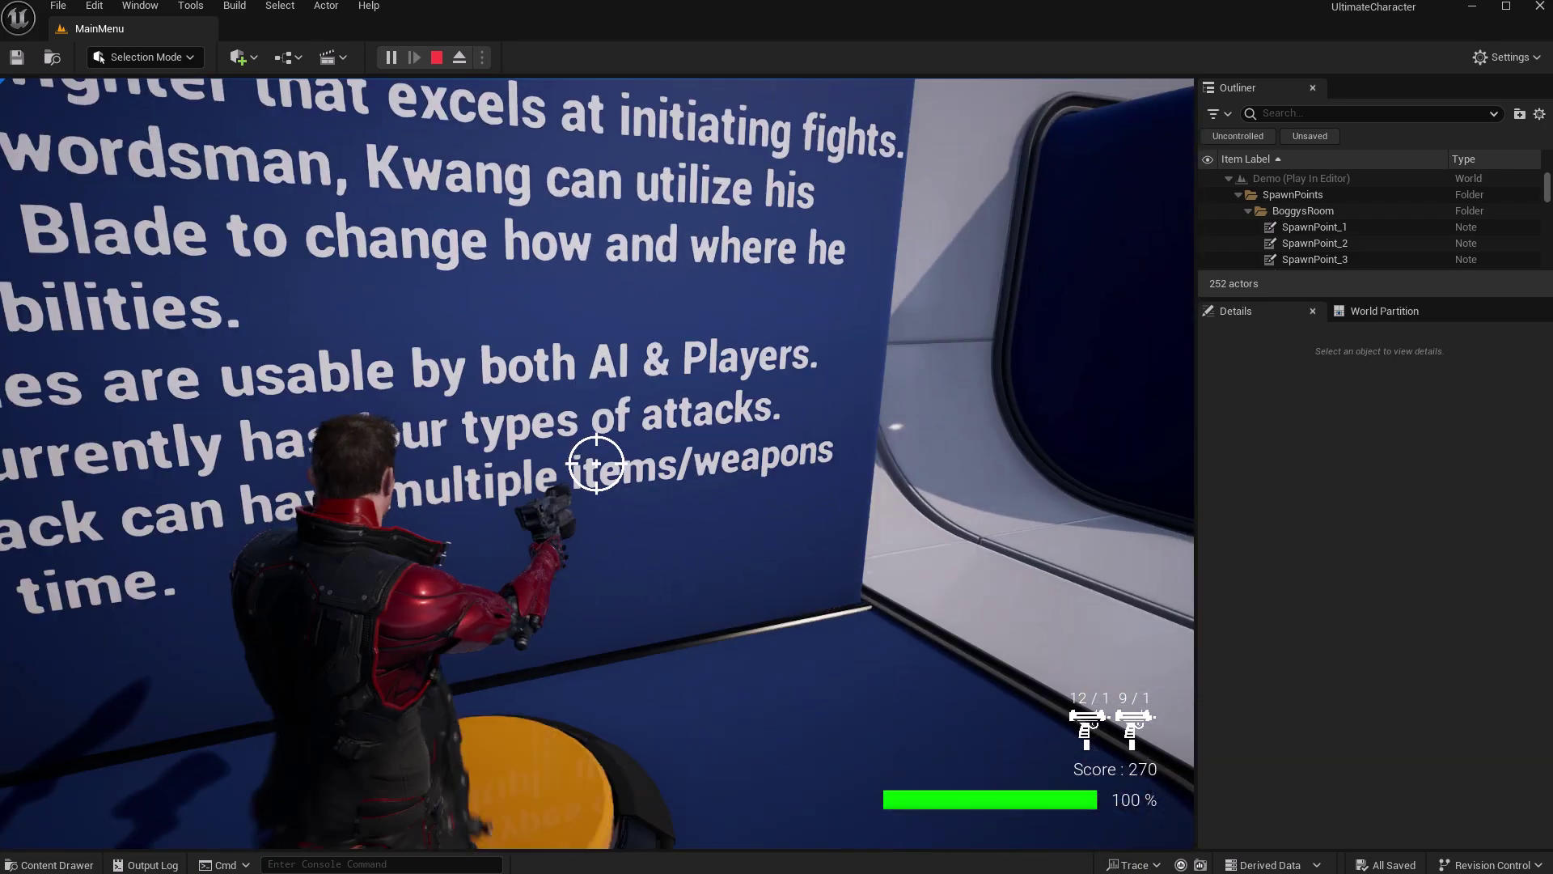
key(w)
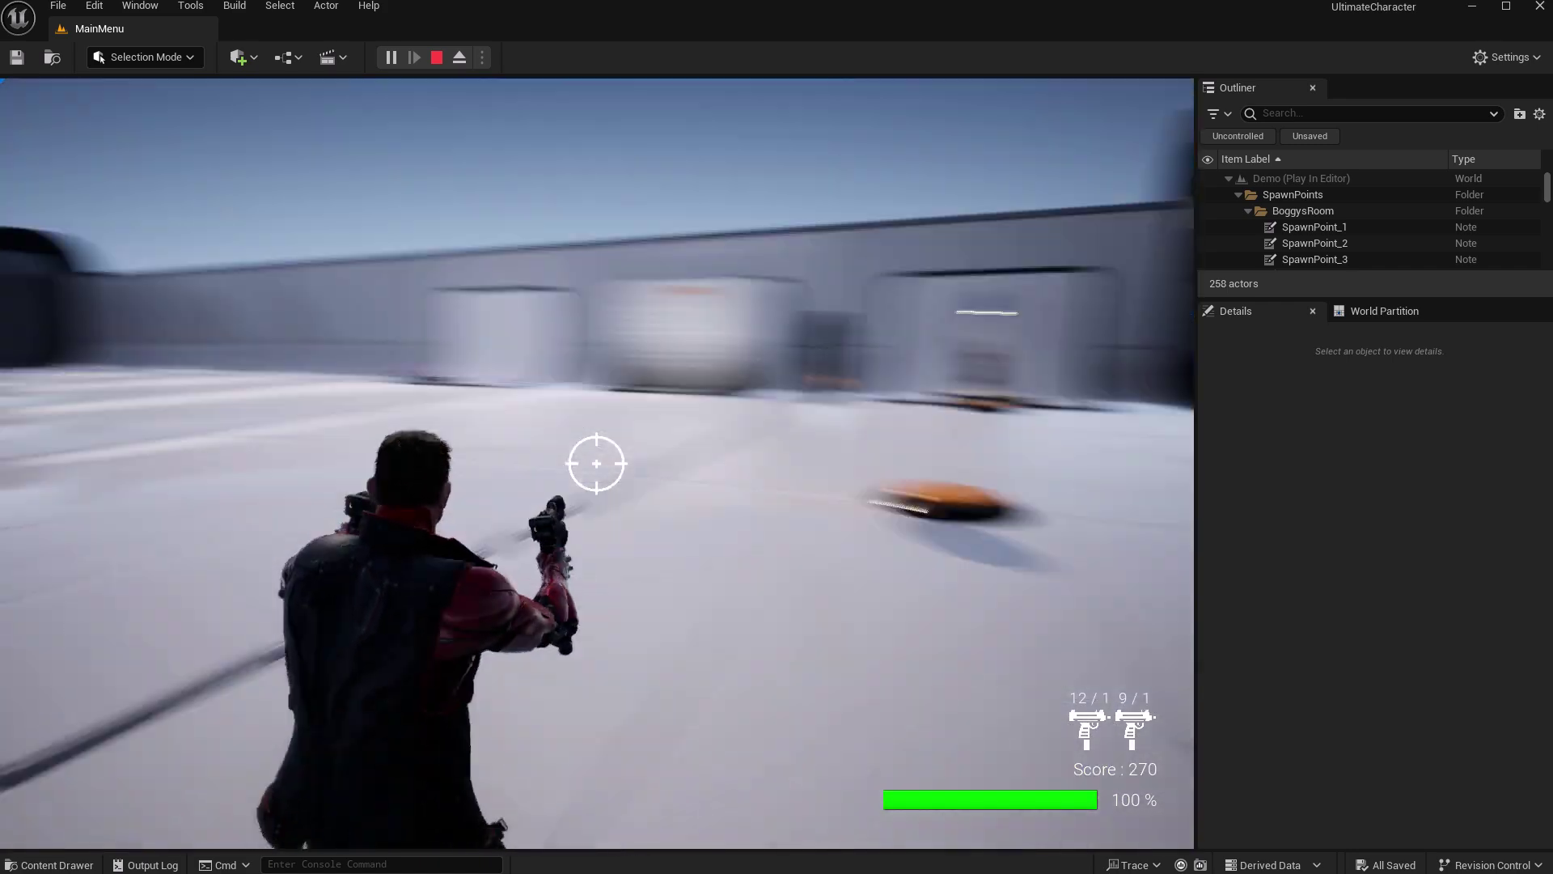
key(w)
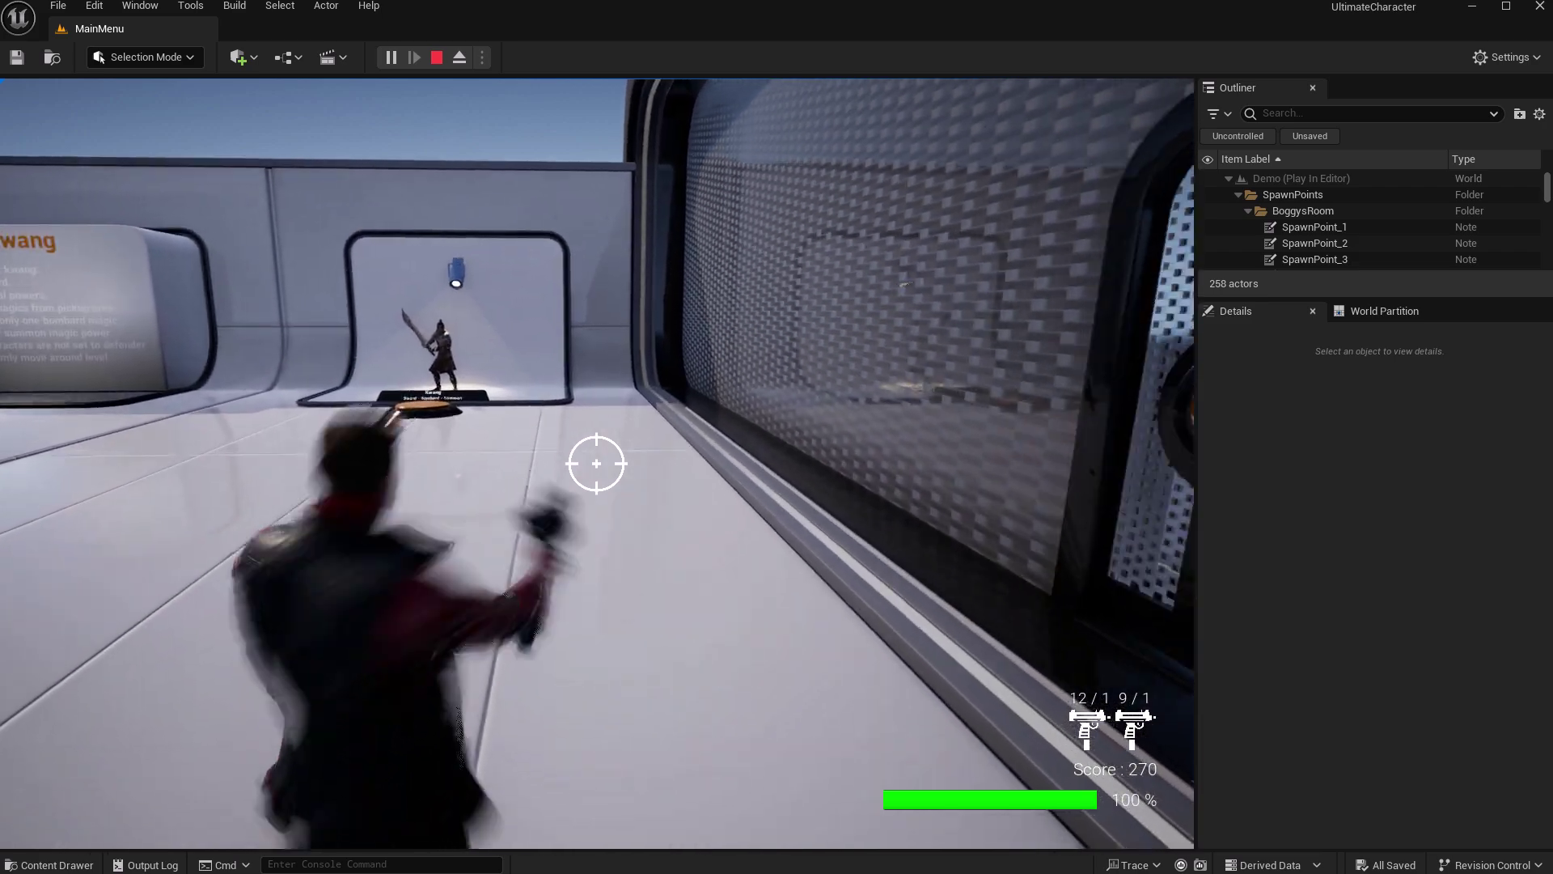
key(w)
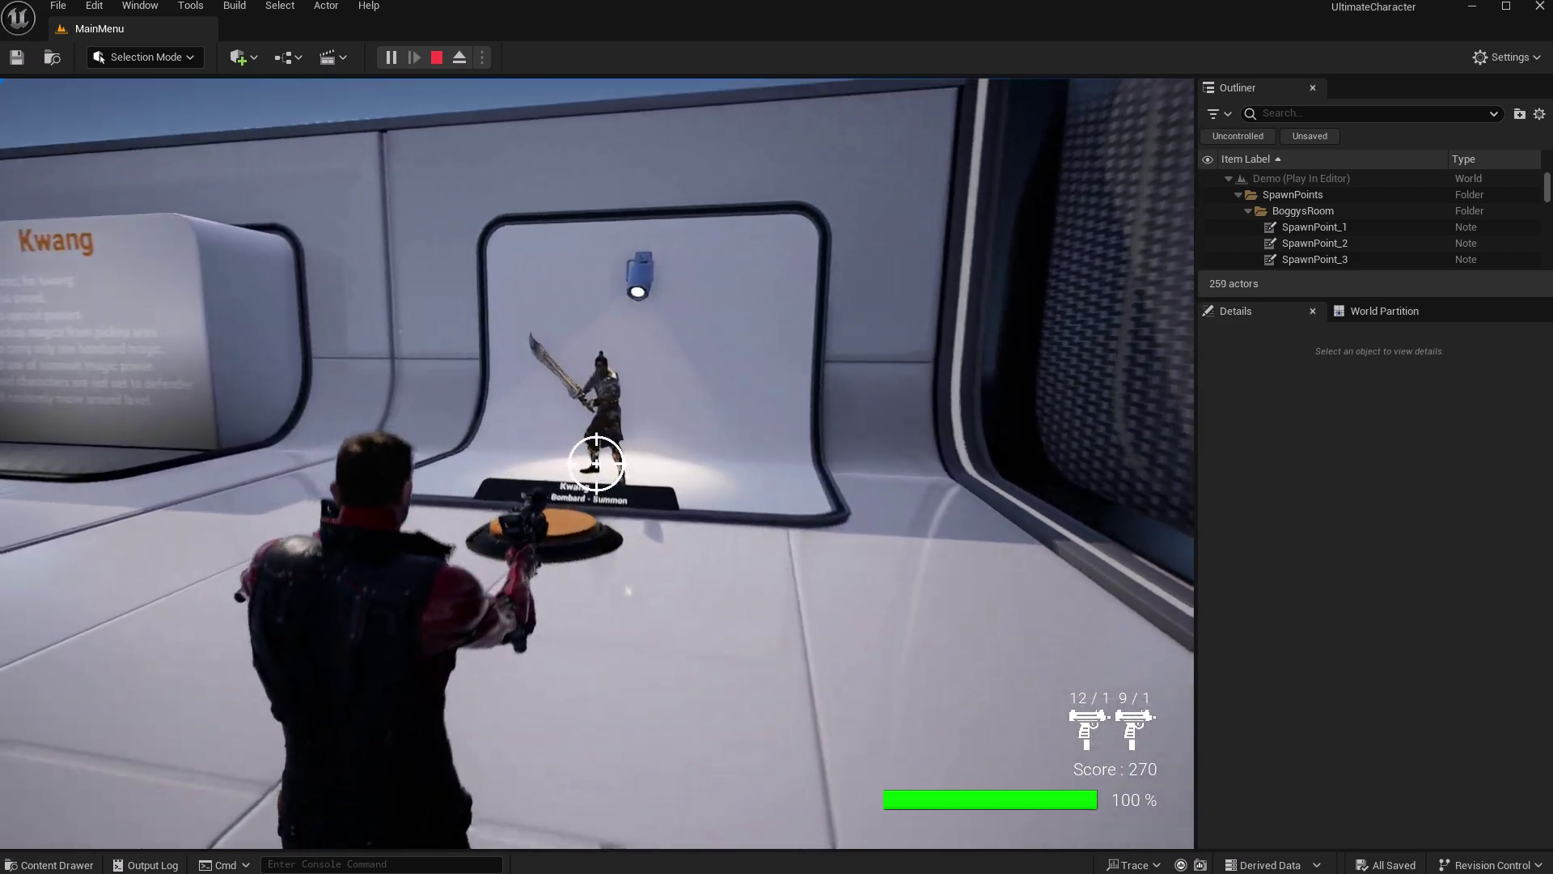
key(w)
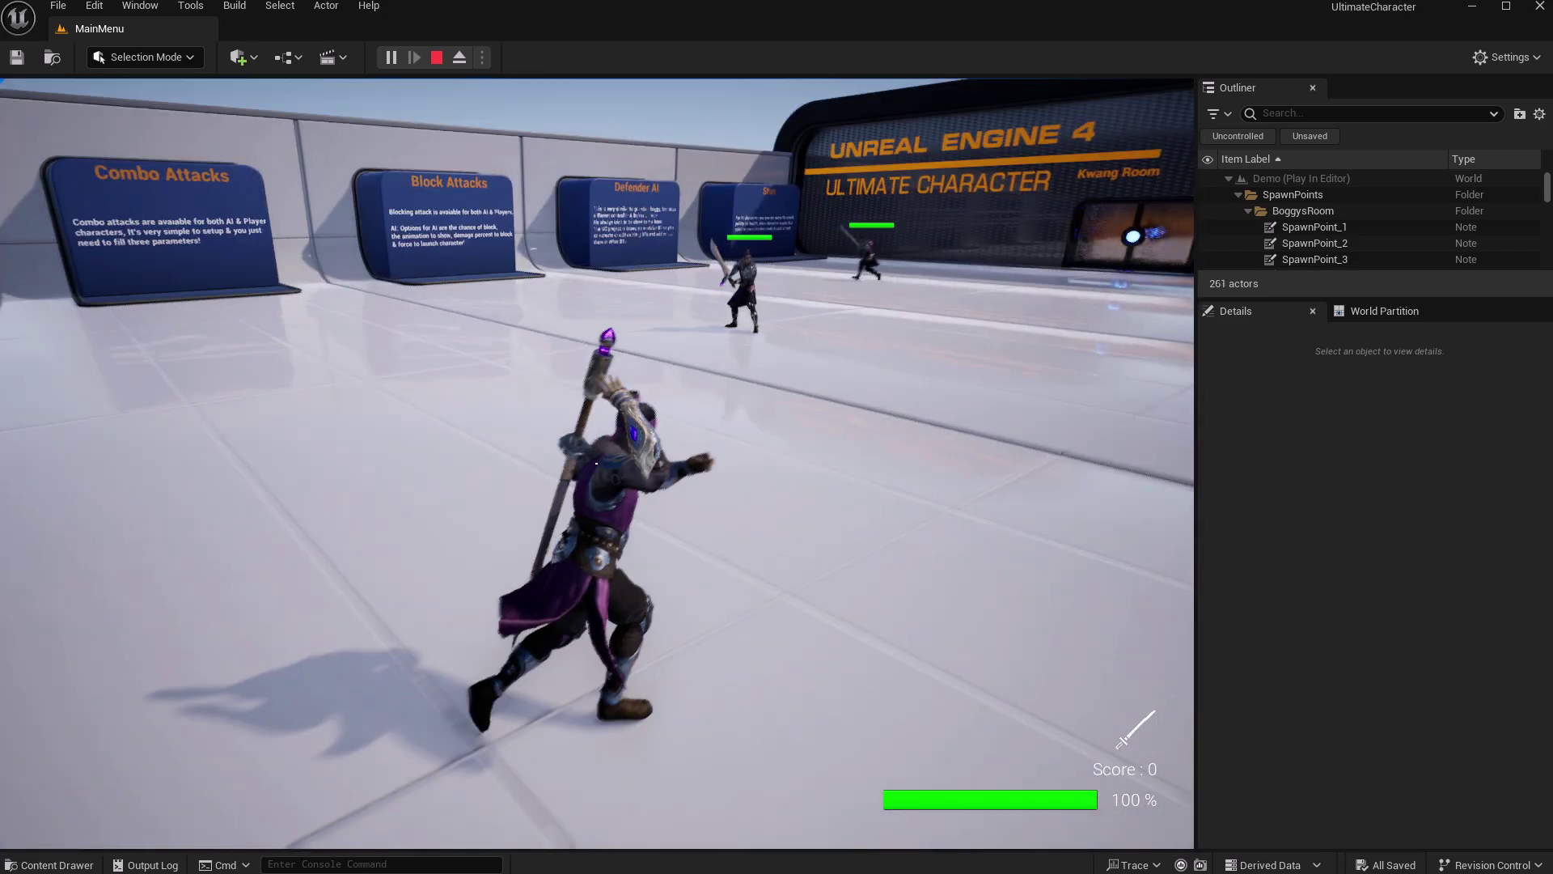
Fight the enemy Kwangs with the sword while advancing past the Stun board toward the Kwang Room door.
key(w)
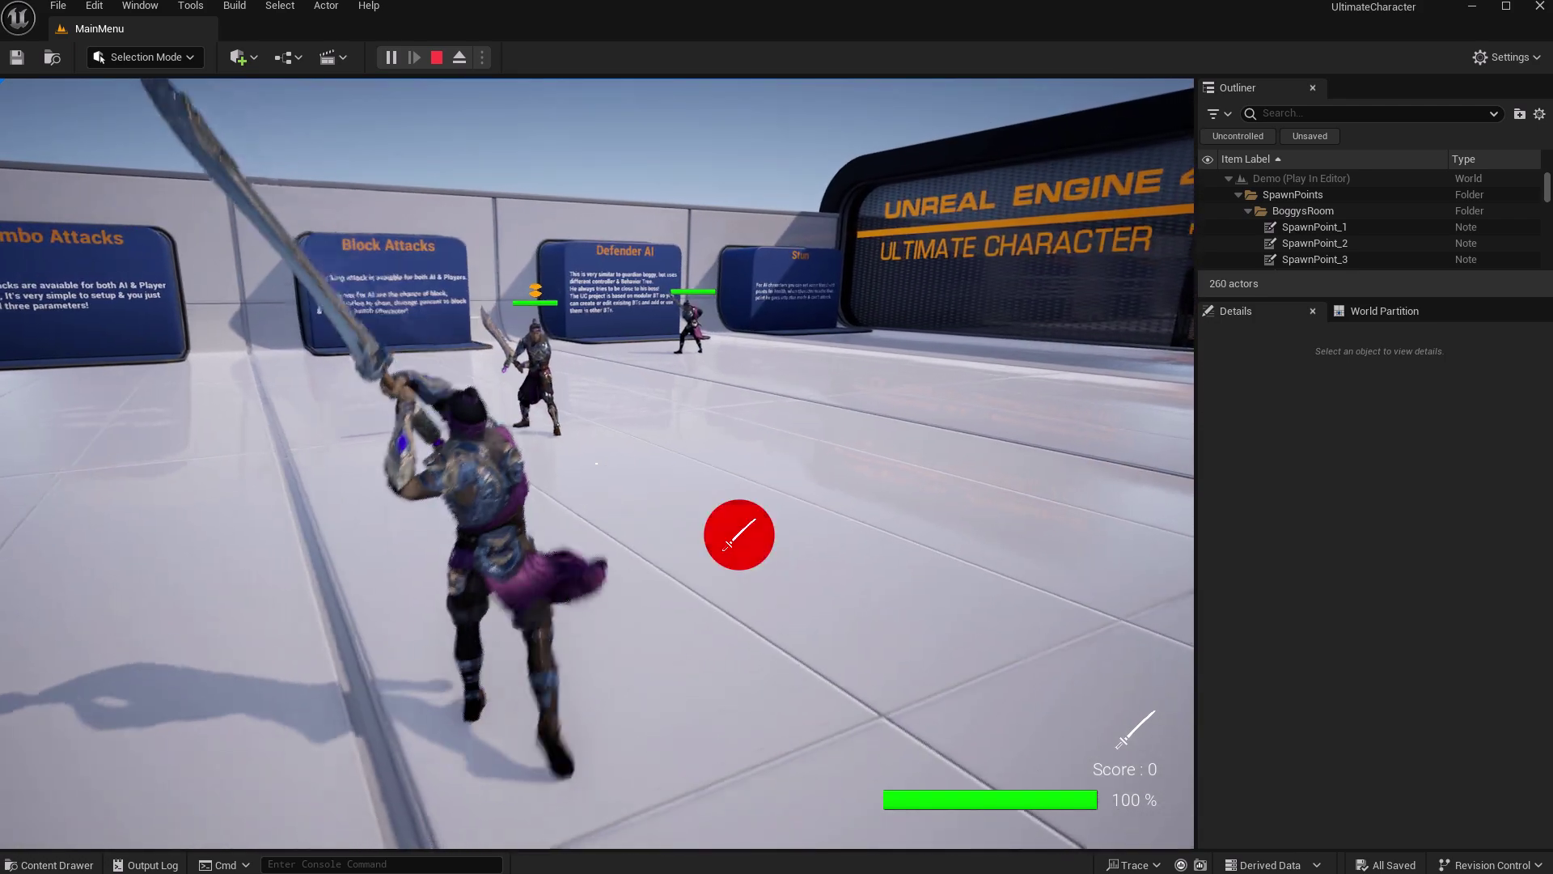
key(w)
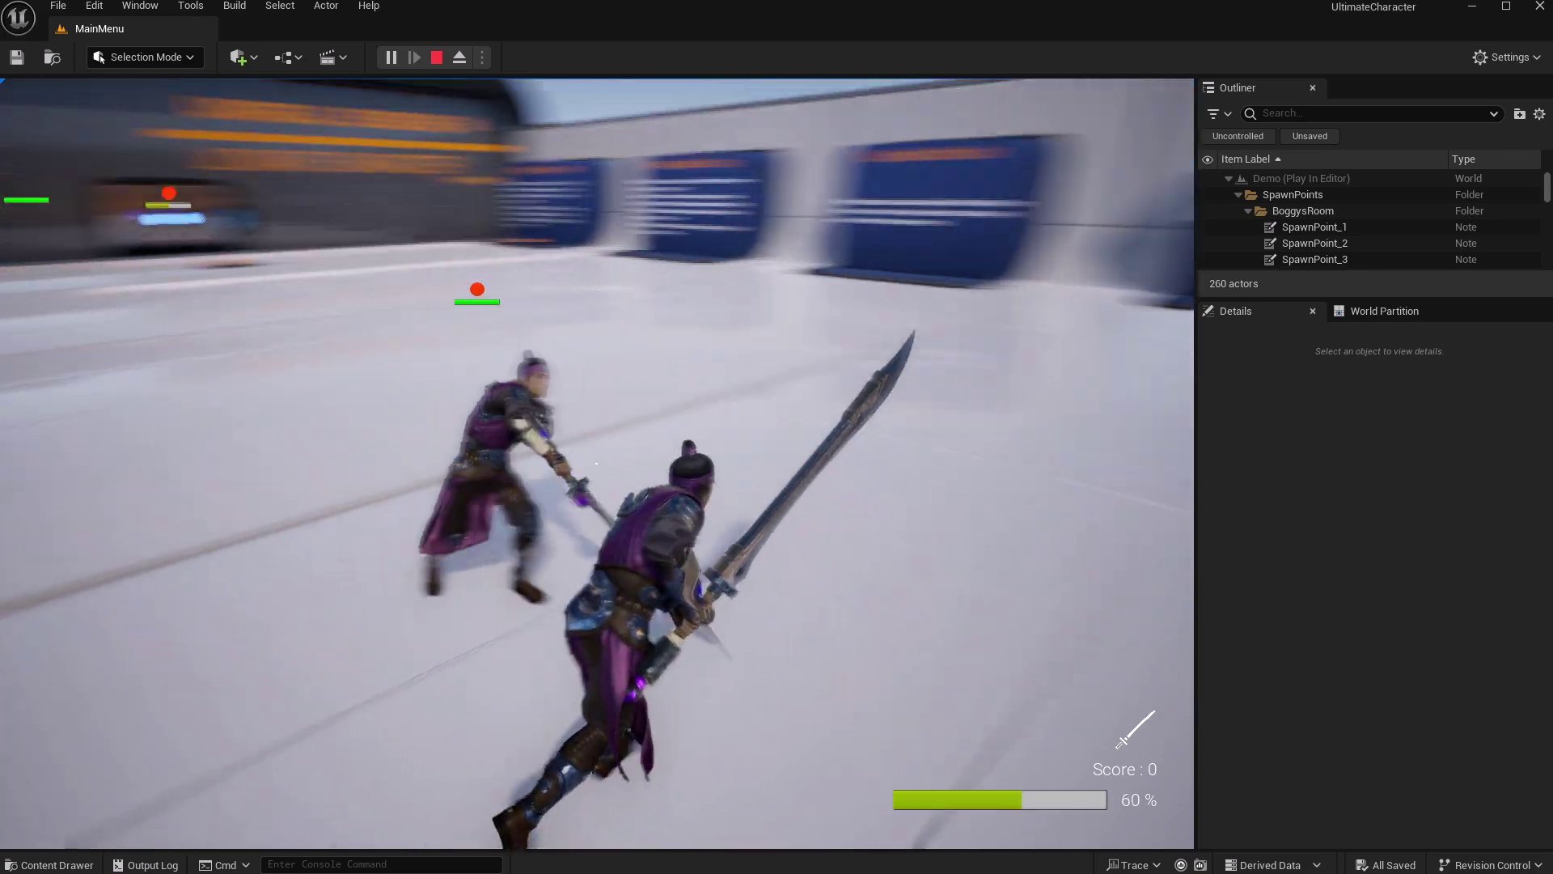
key(w)
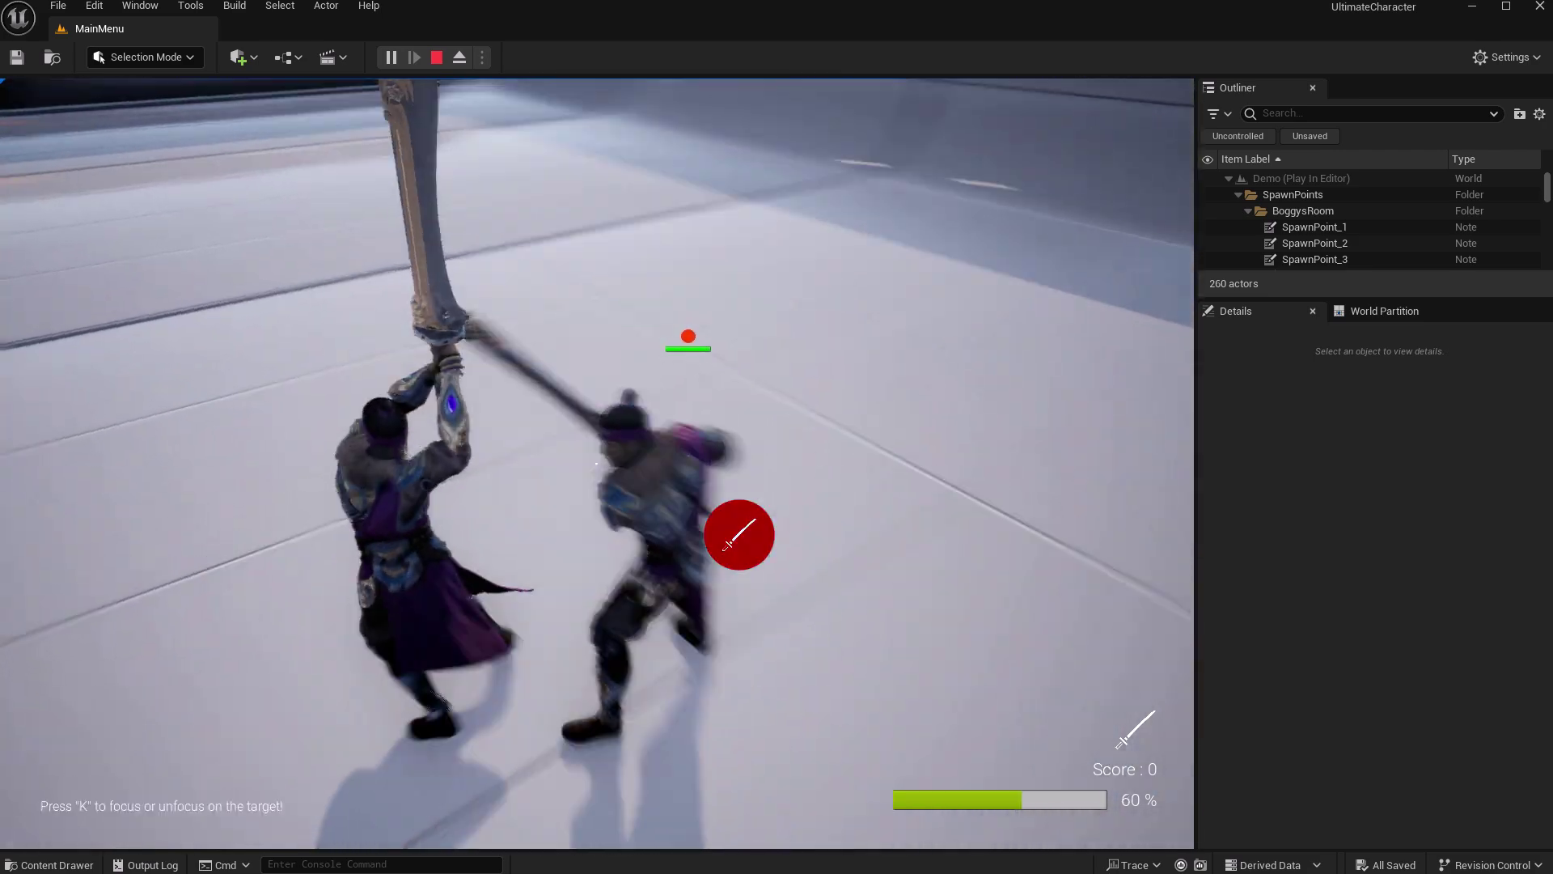
key(w)
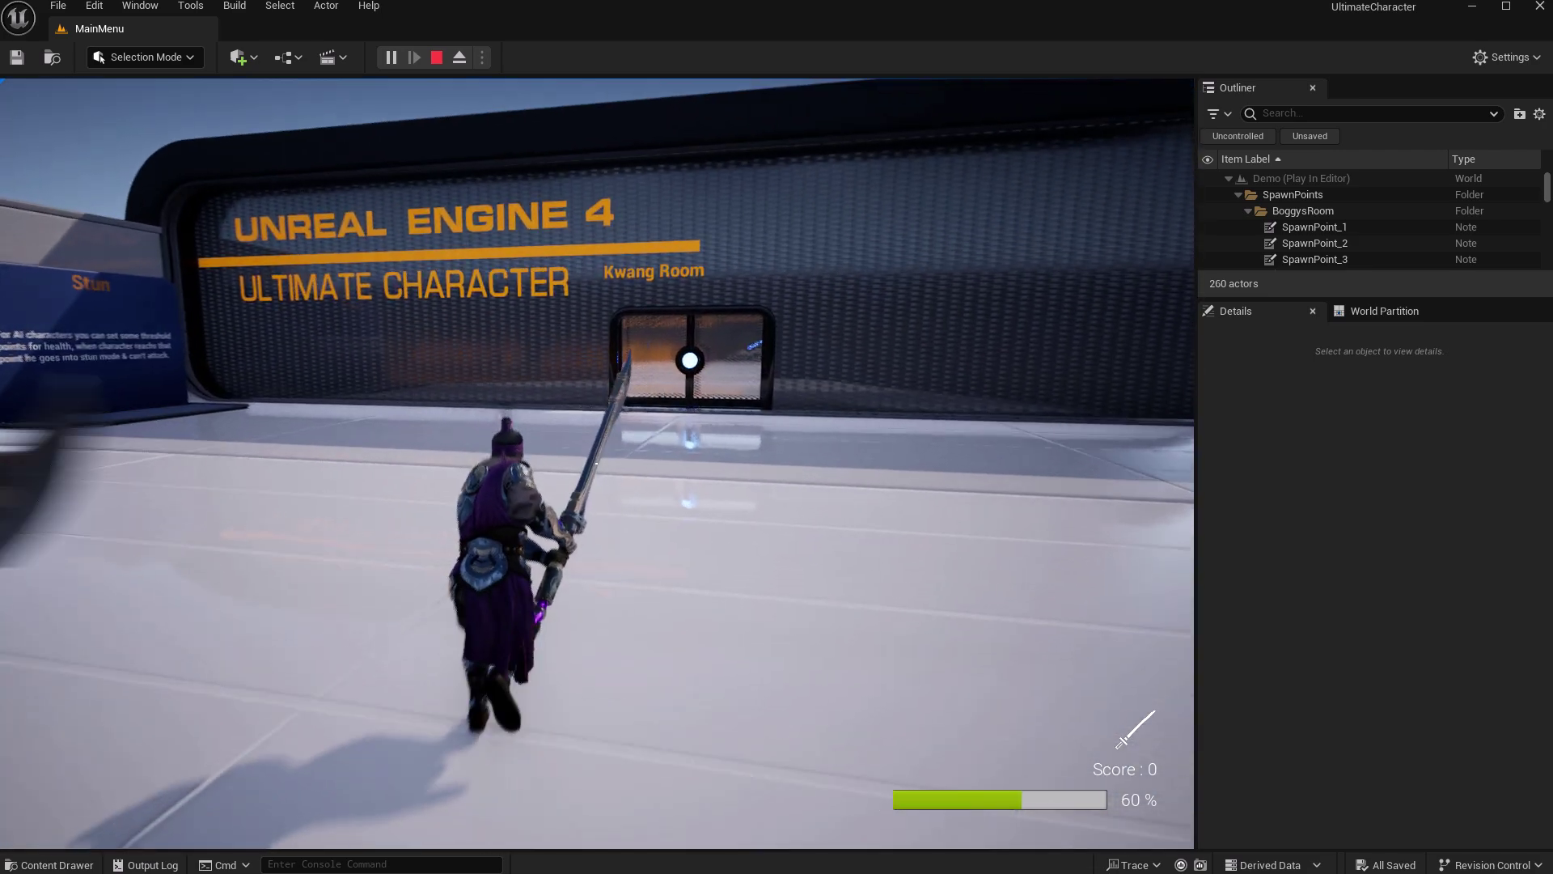
Go through the Kwang Room door, visit the Narbash of Paragon board and switch to the Narbash character.
key(w)
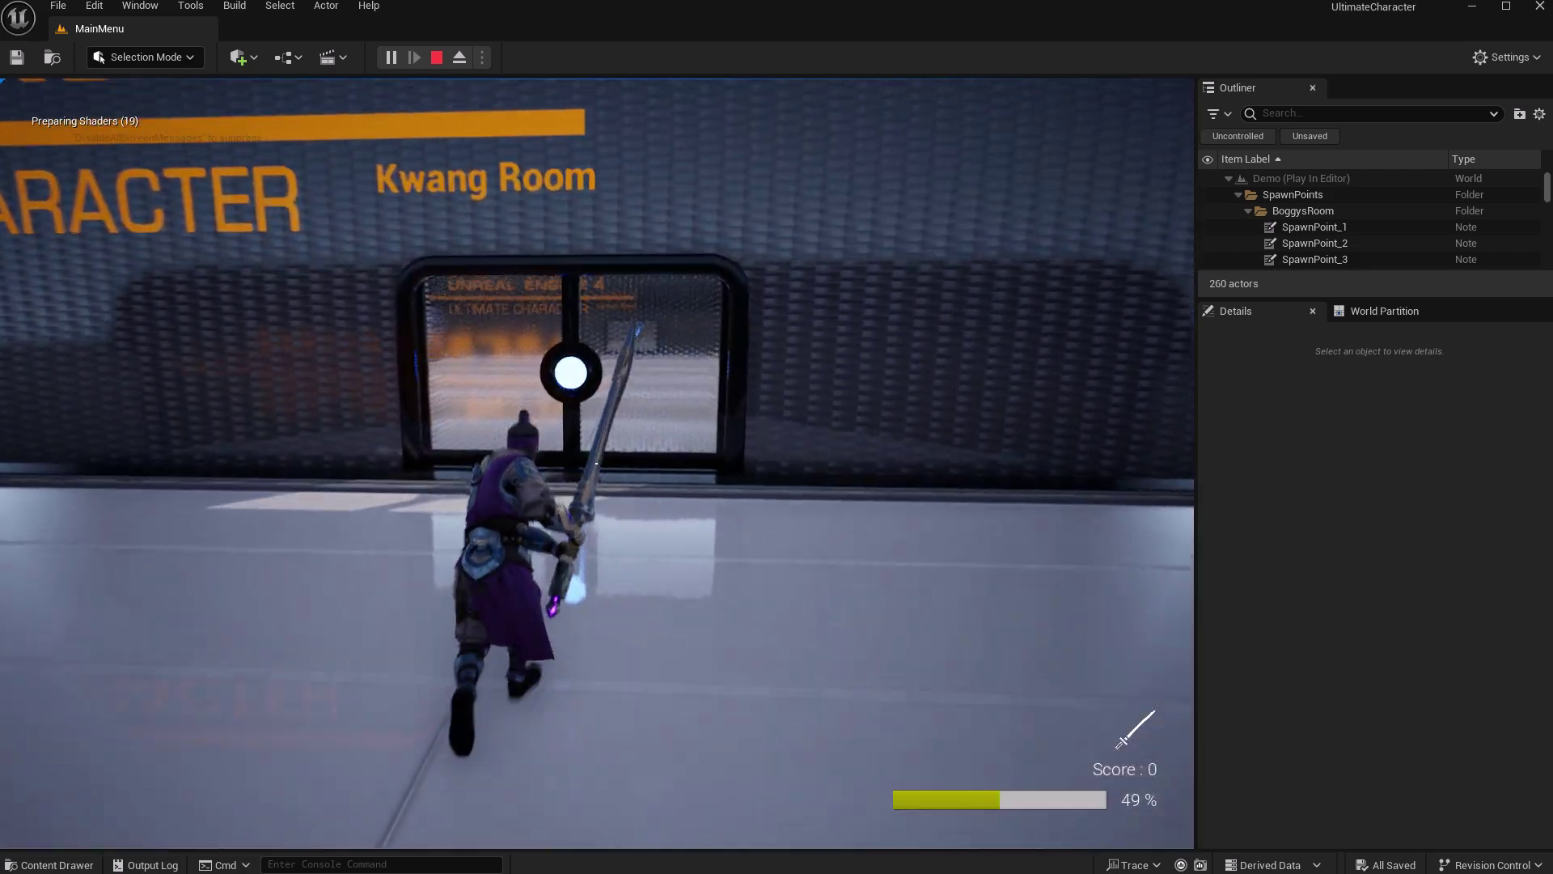
key(w)
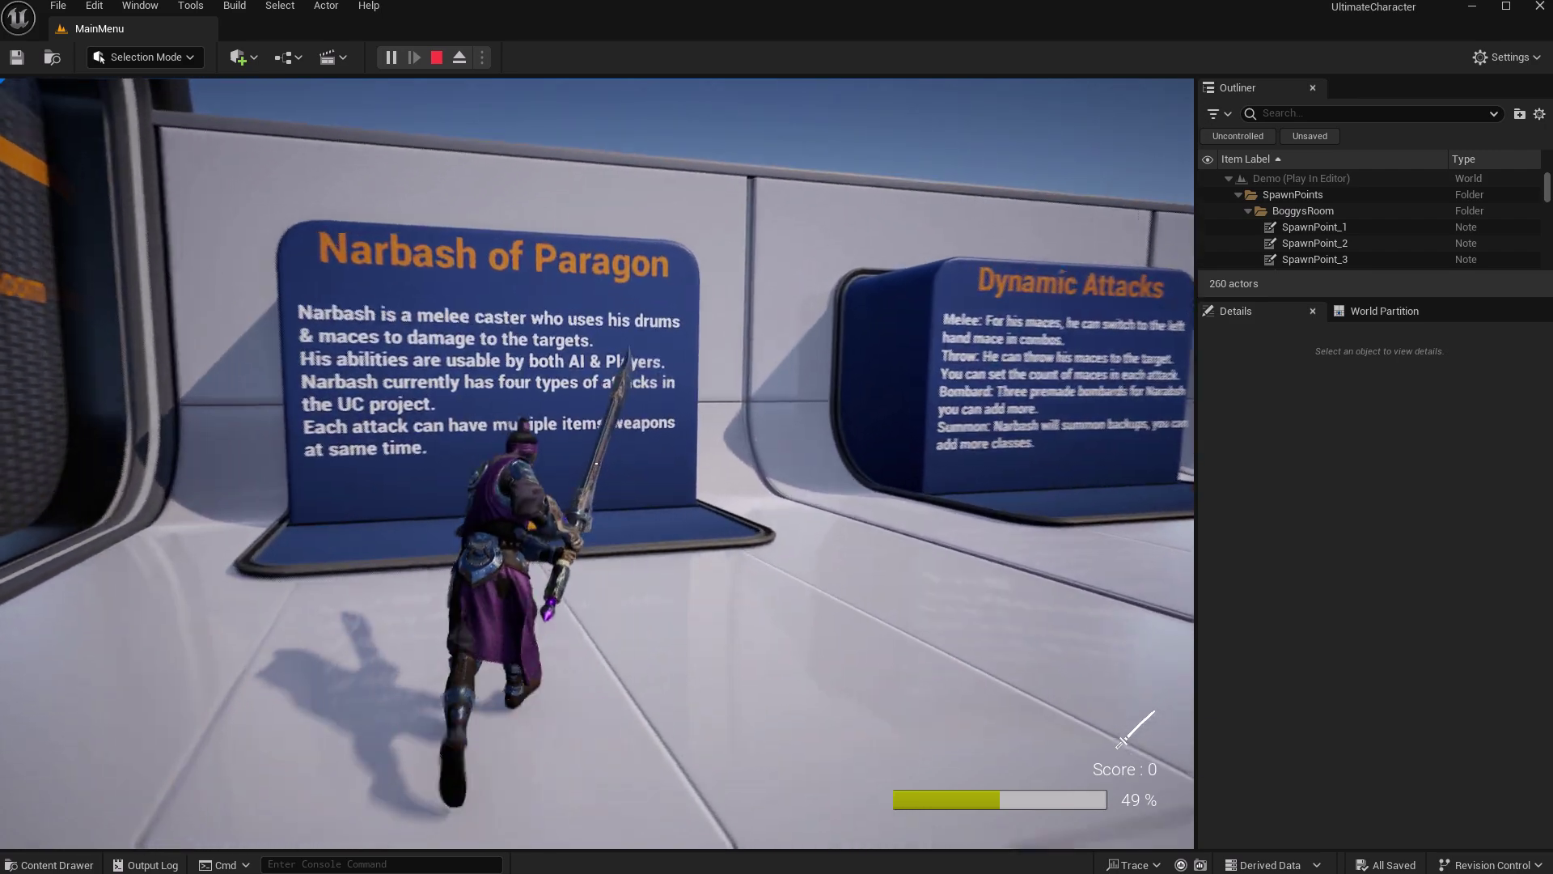
key(w)
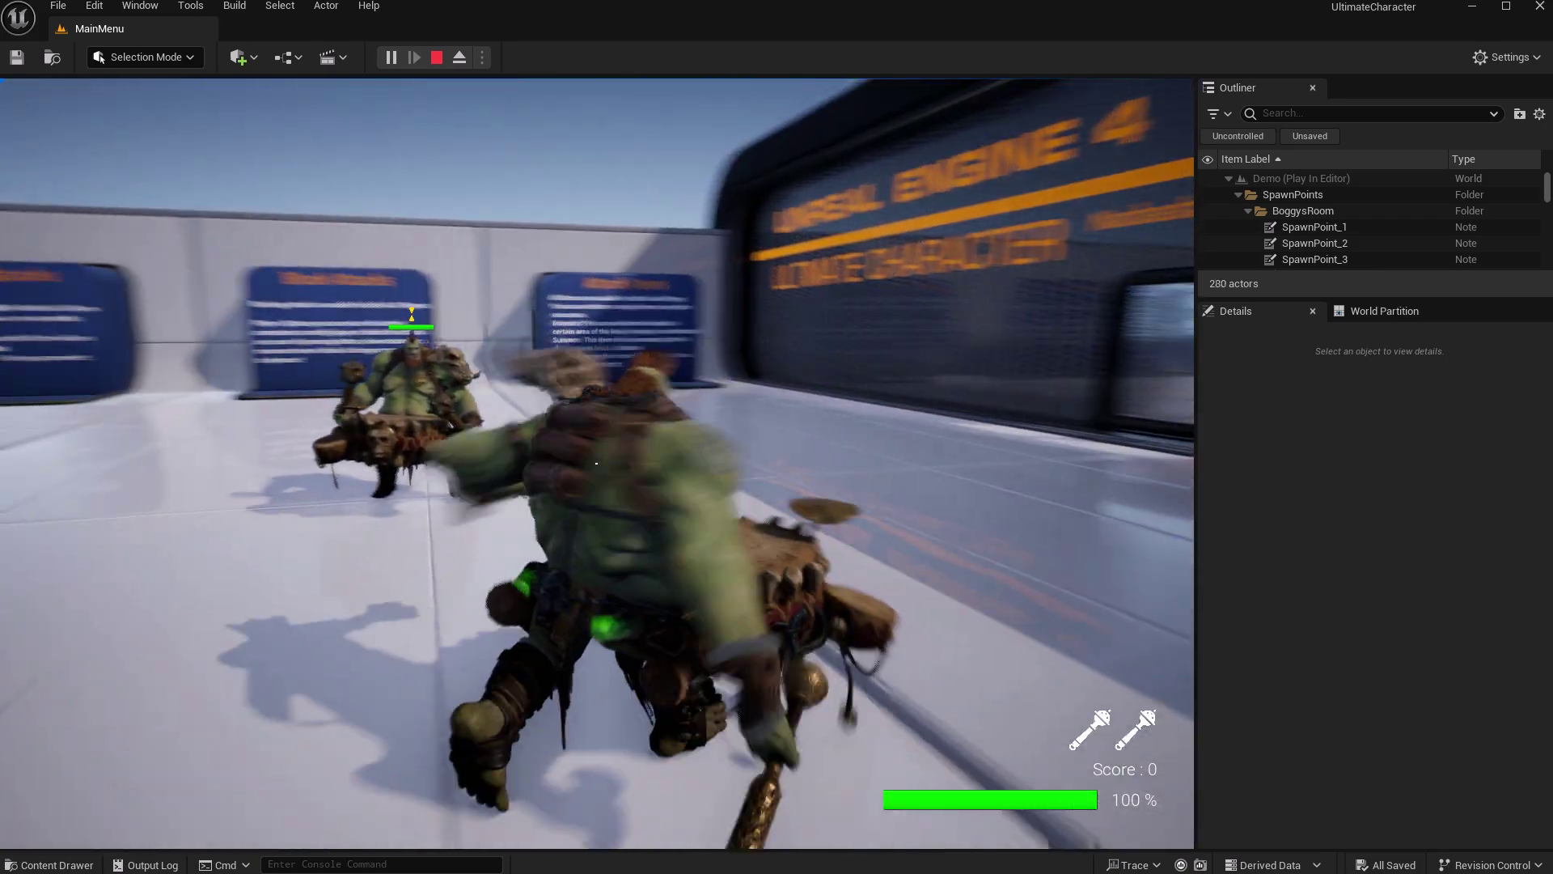
Attack the enemy Narbash near the Attack Items board with the maces.
click(596, 464)
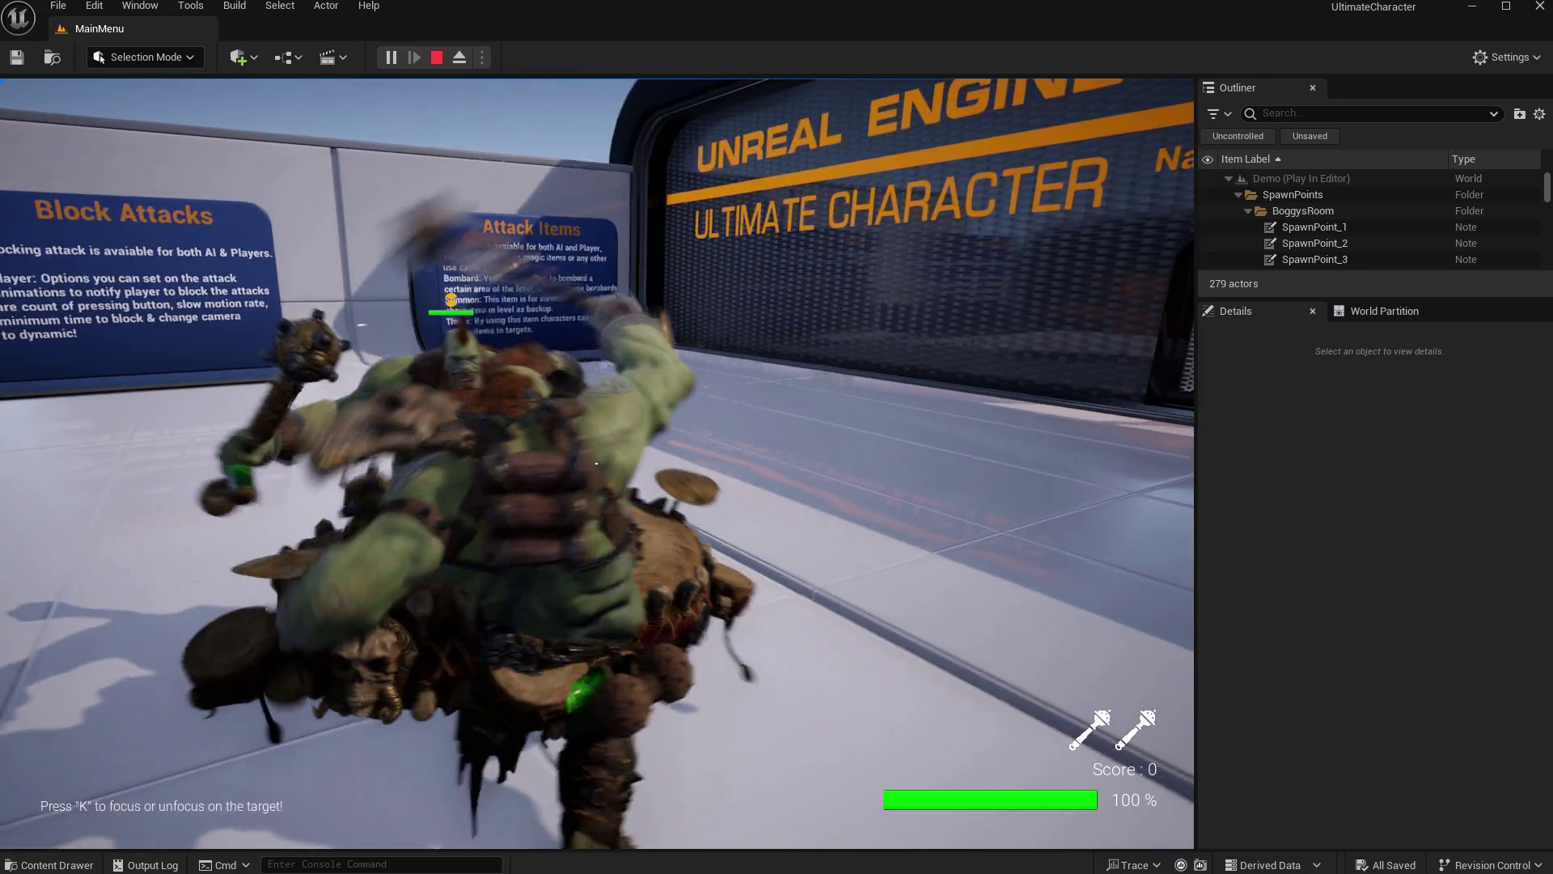
click(597, 464)
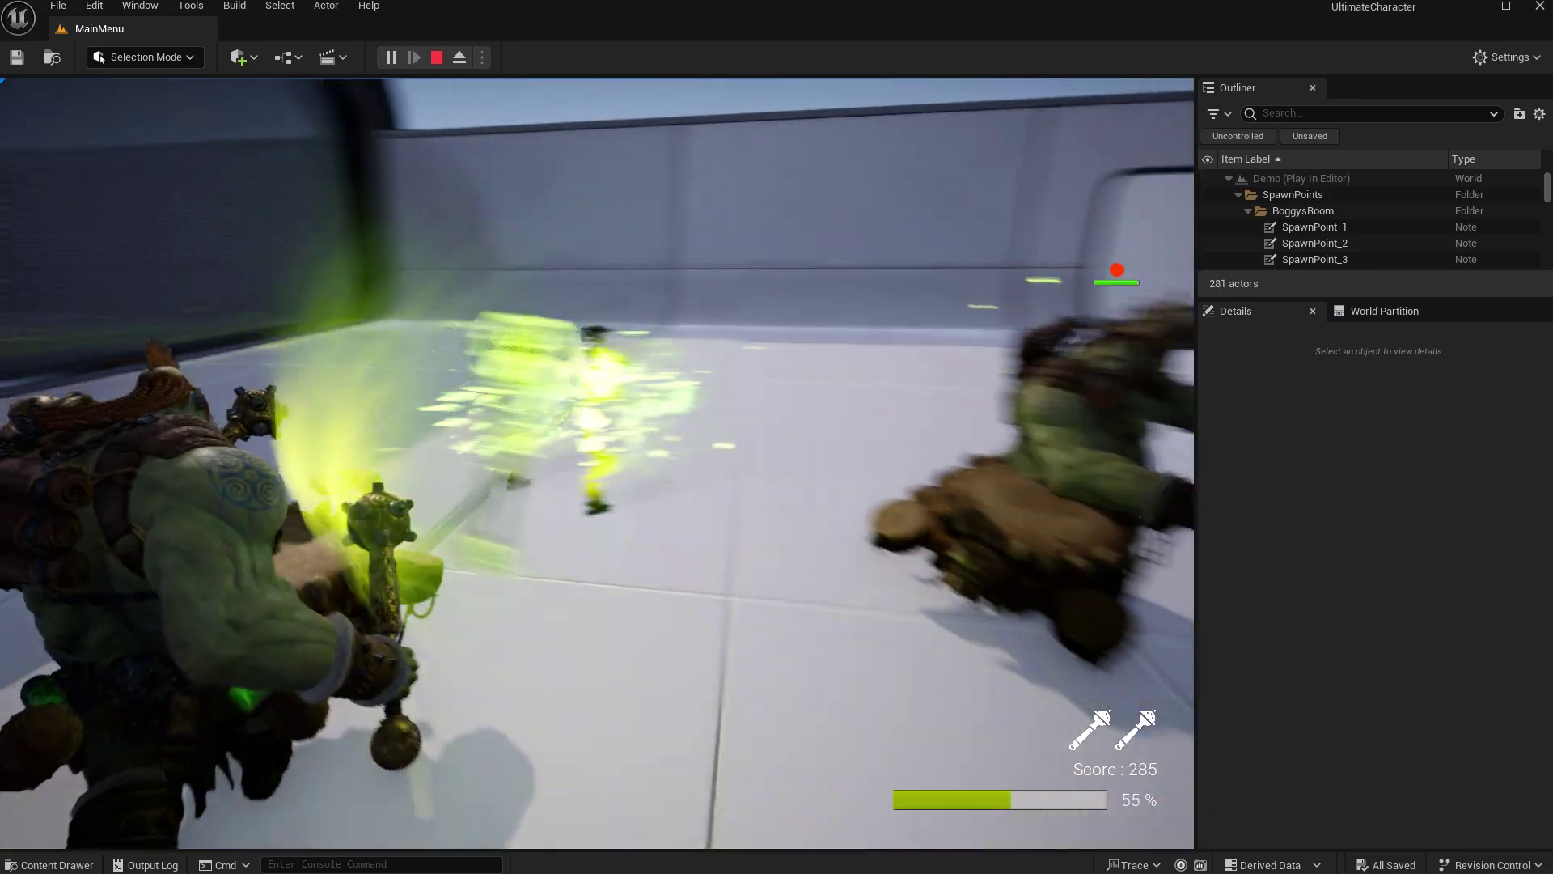
click(596, 463)
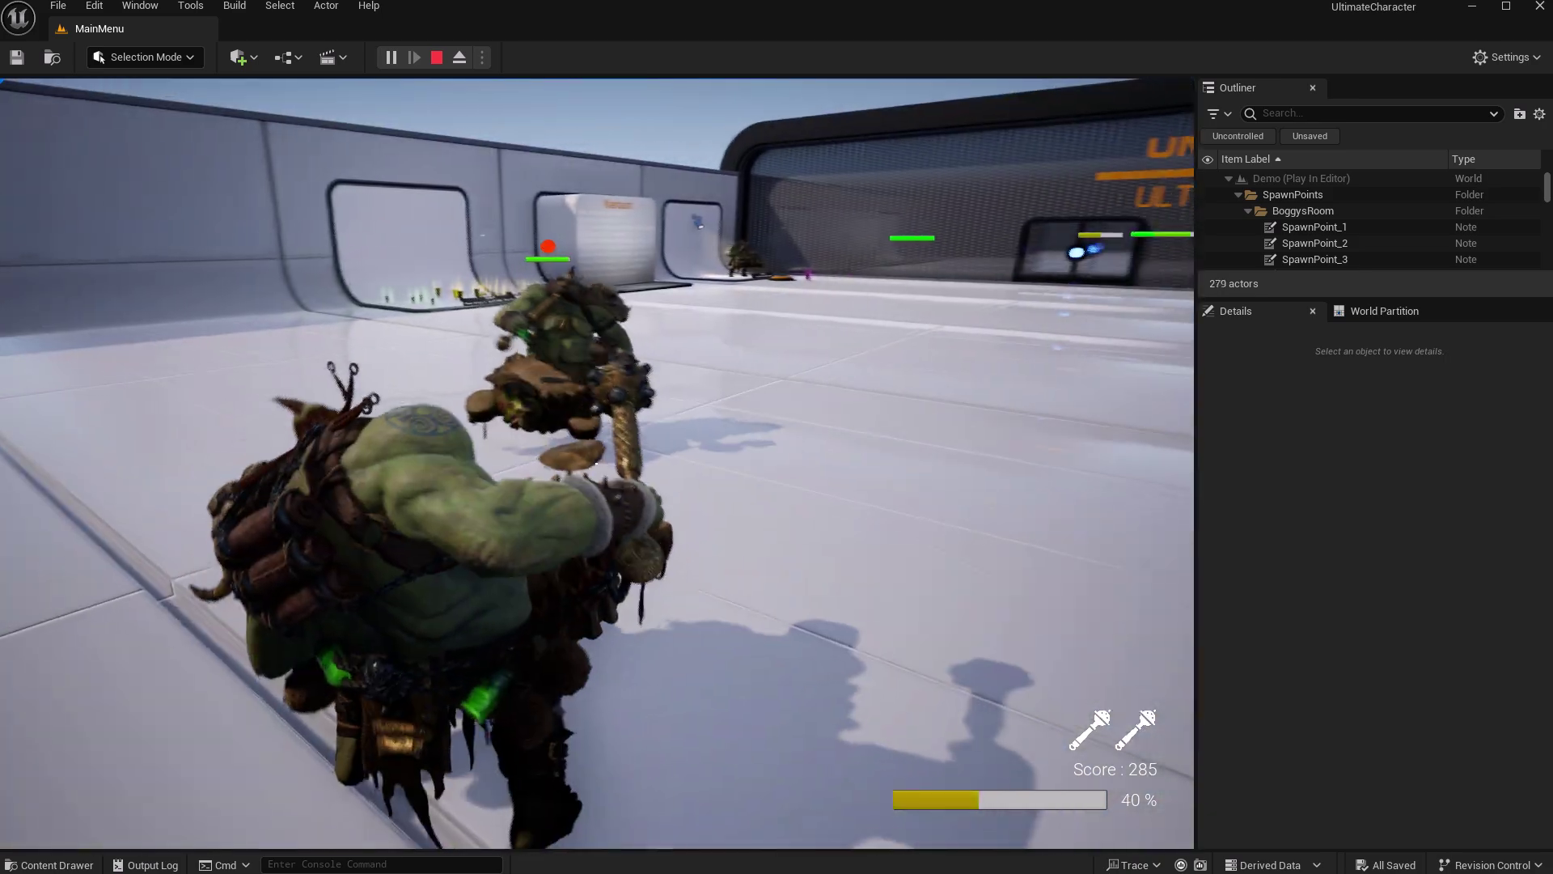
Run through the door into the Wraith area, pass the Wraith board and take over the Wraith character at its pedestal.
key(w)
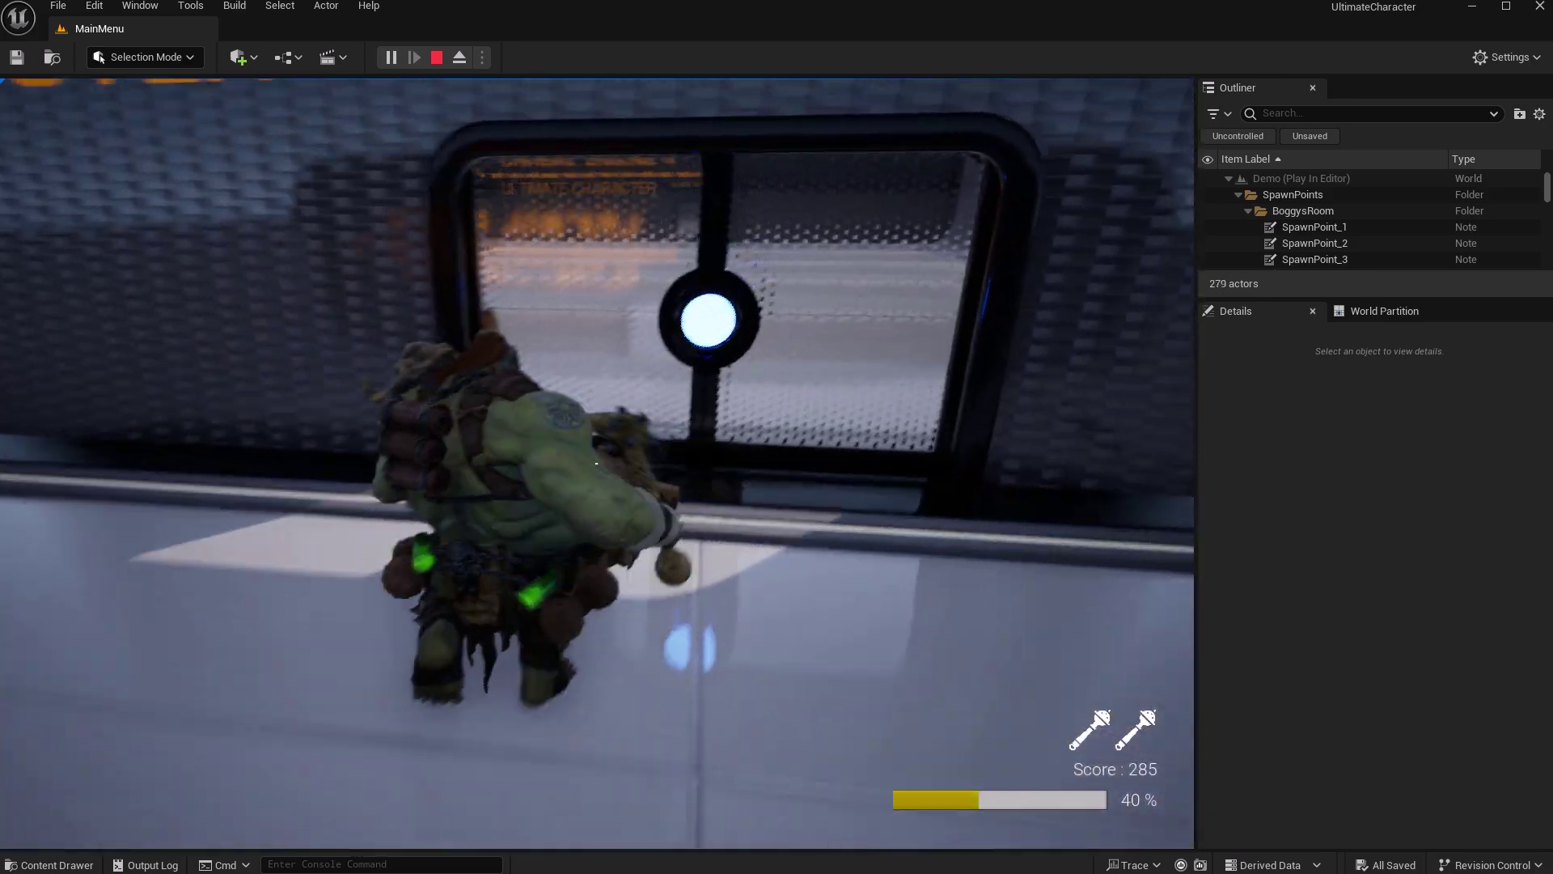
key(w)
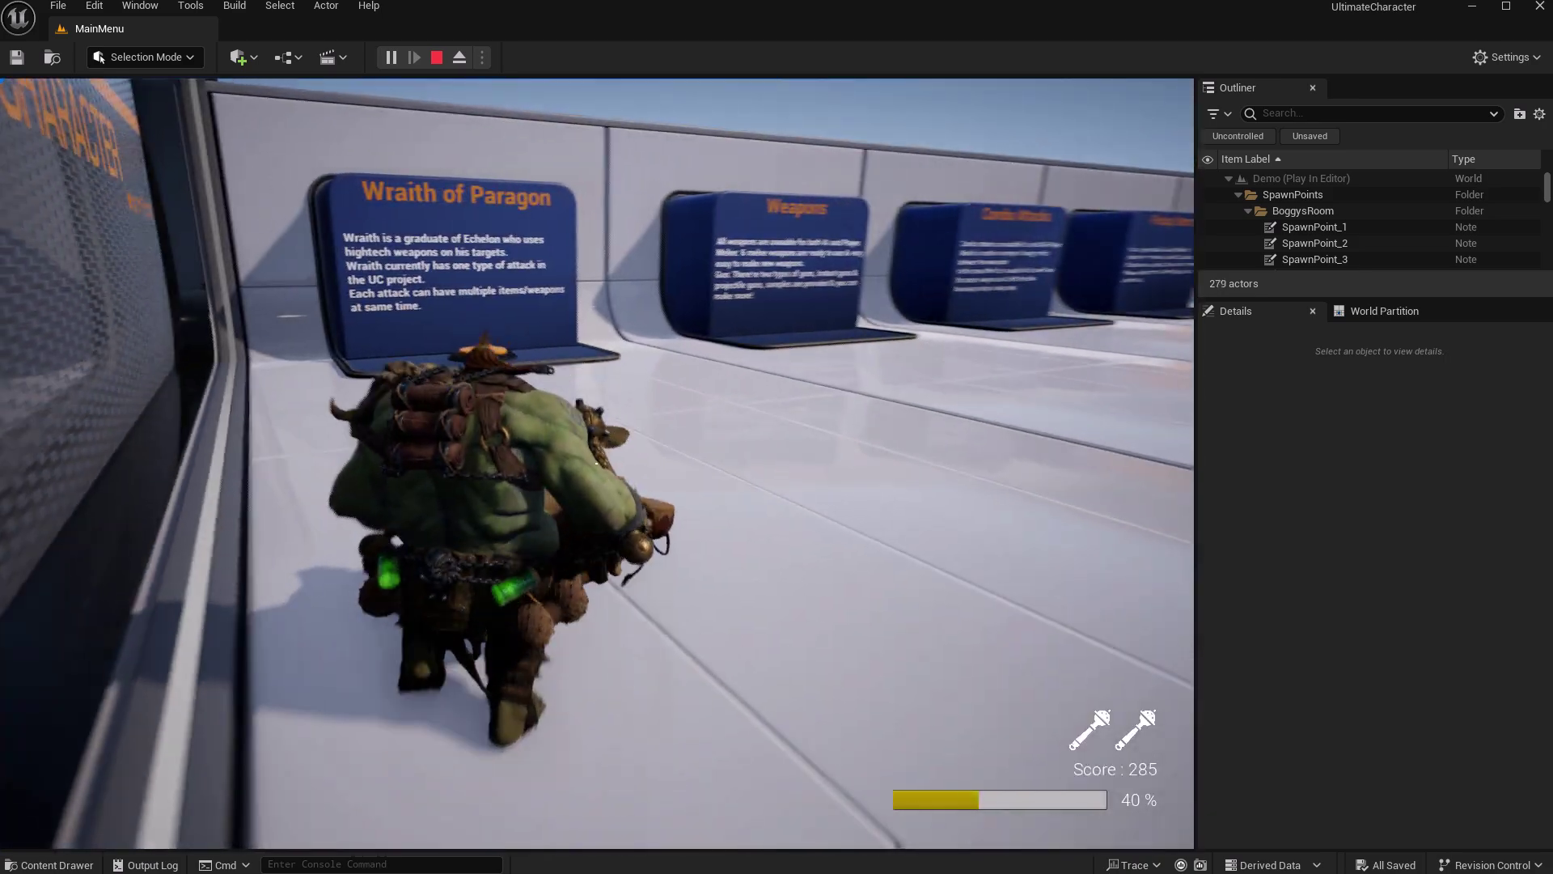
key(w)
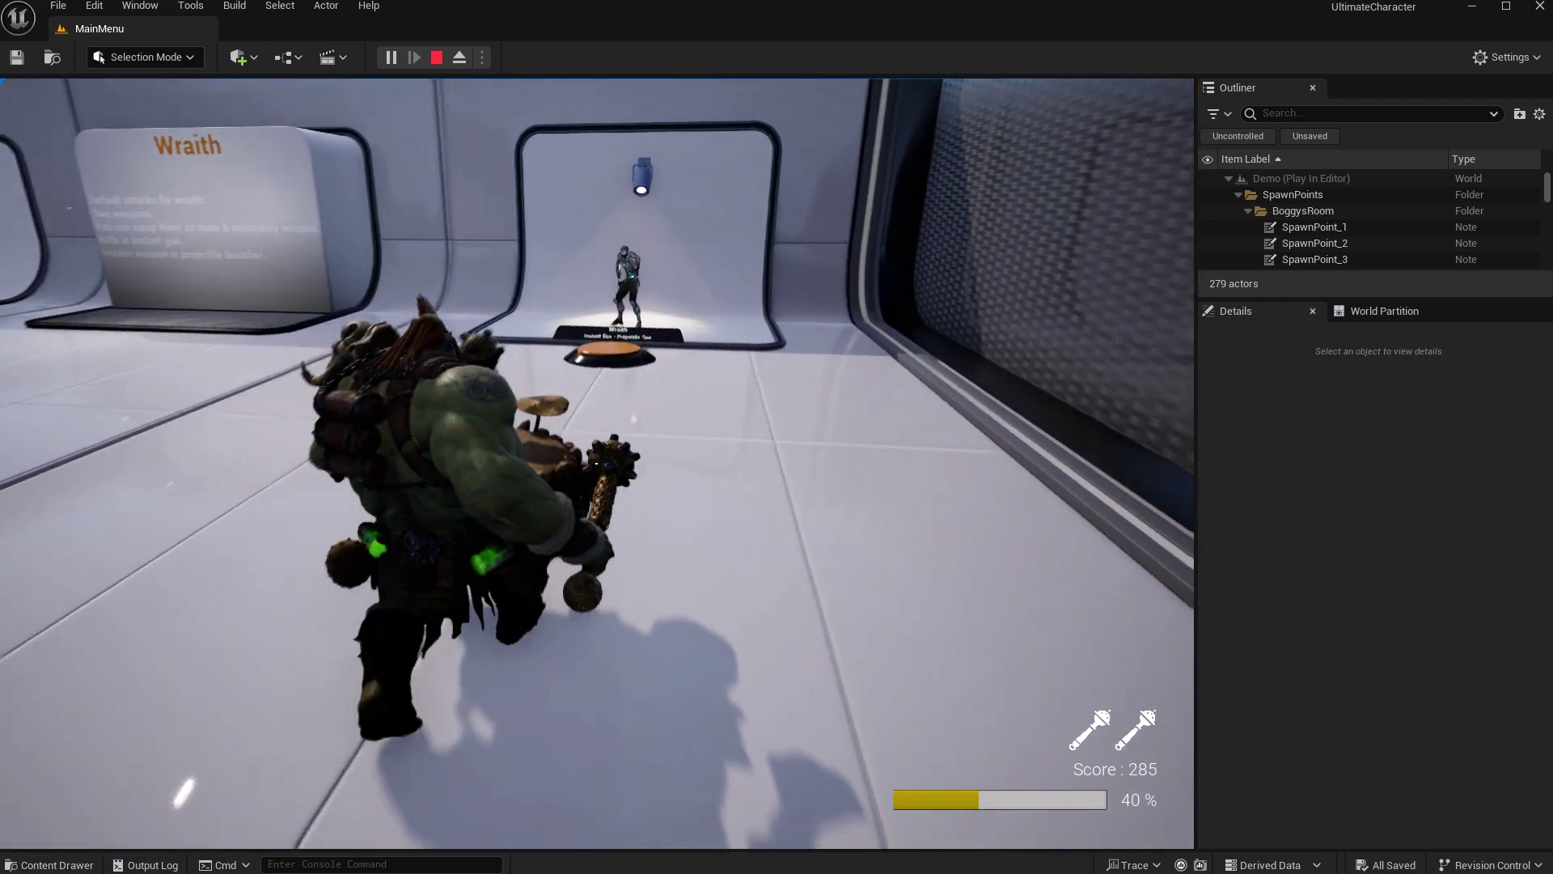
key(w)
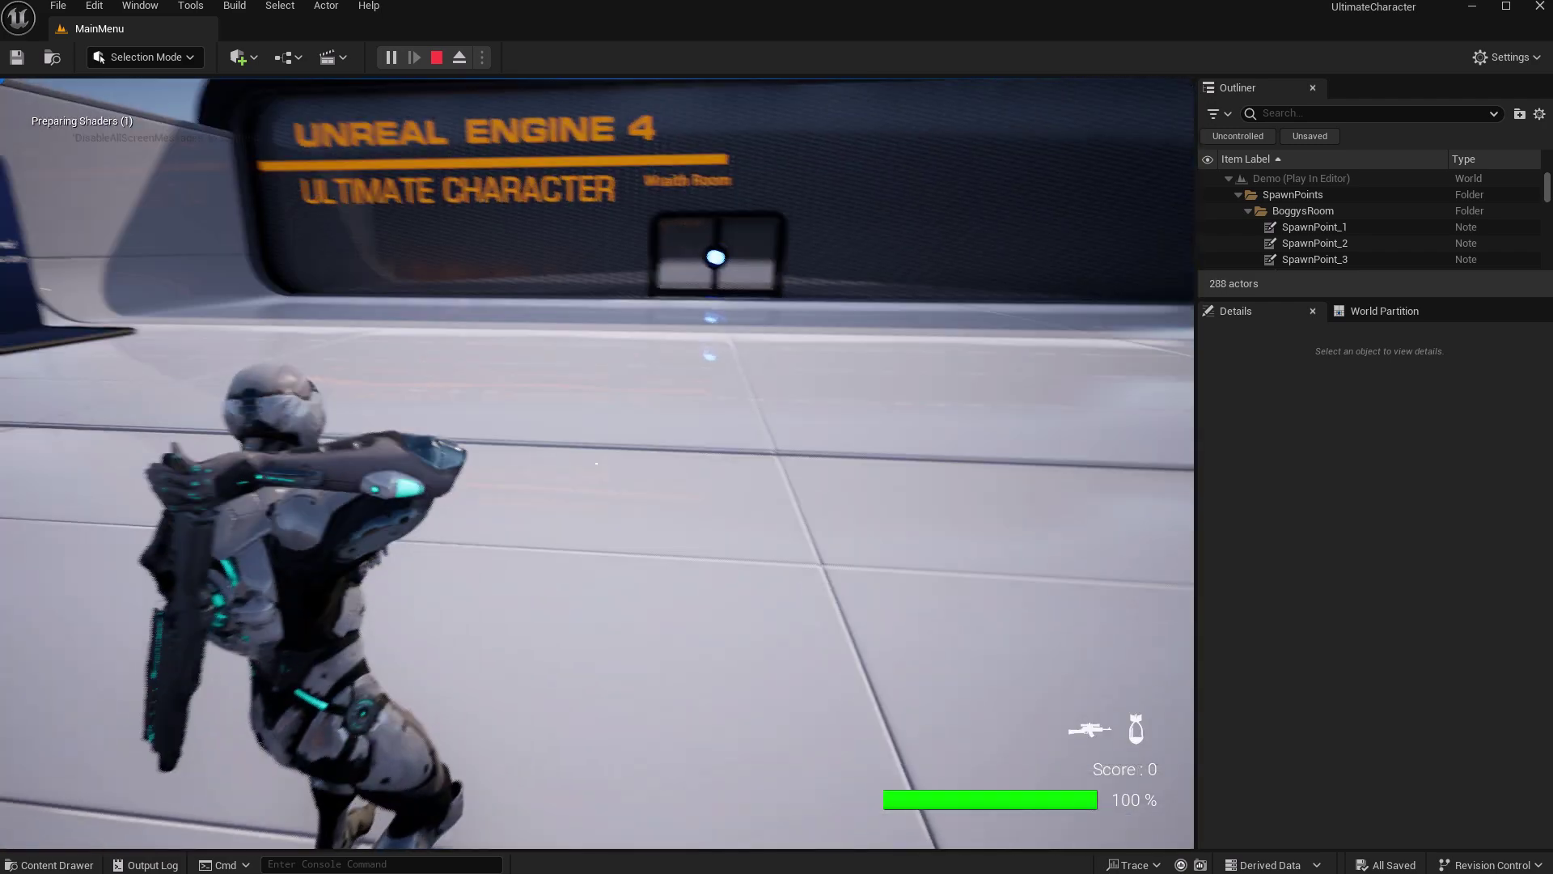
Try the Wraith's grenade and rifle toward the Wraith Room door, and end the play session.
key(g)
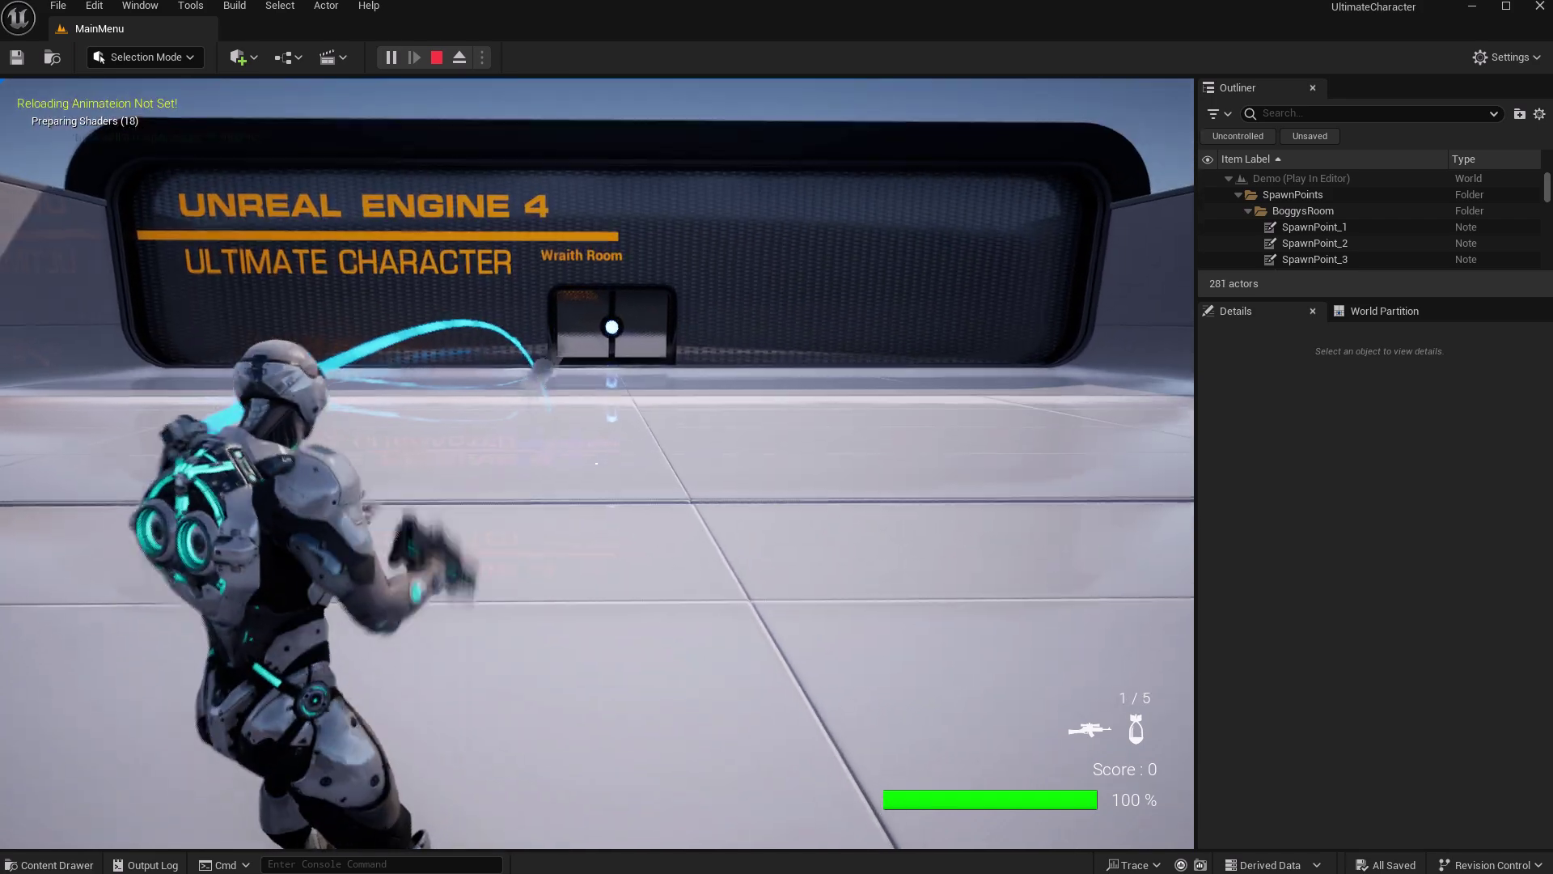
key(1)
click(596, 463)
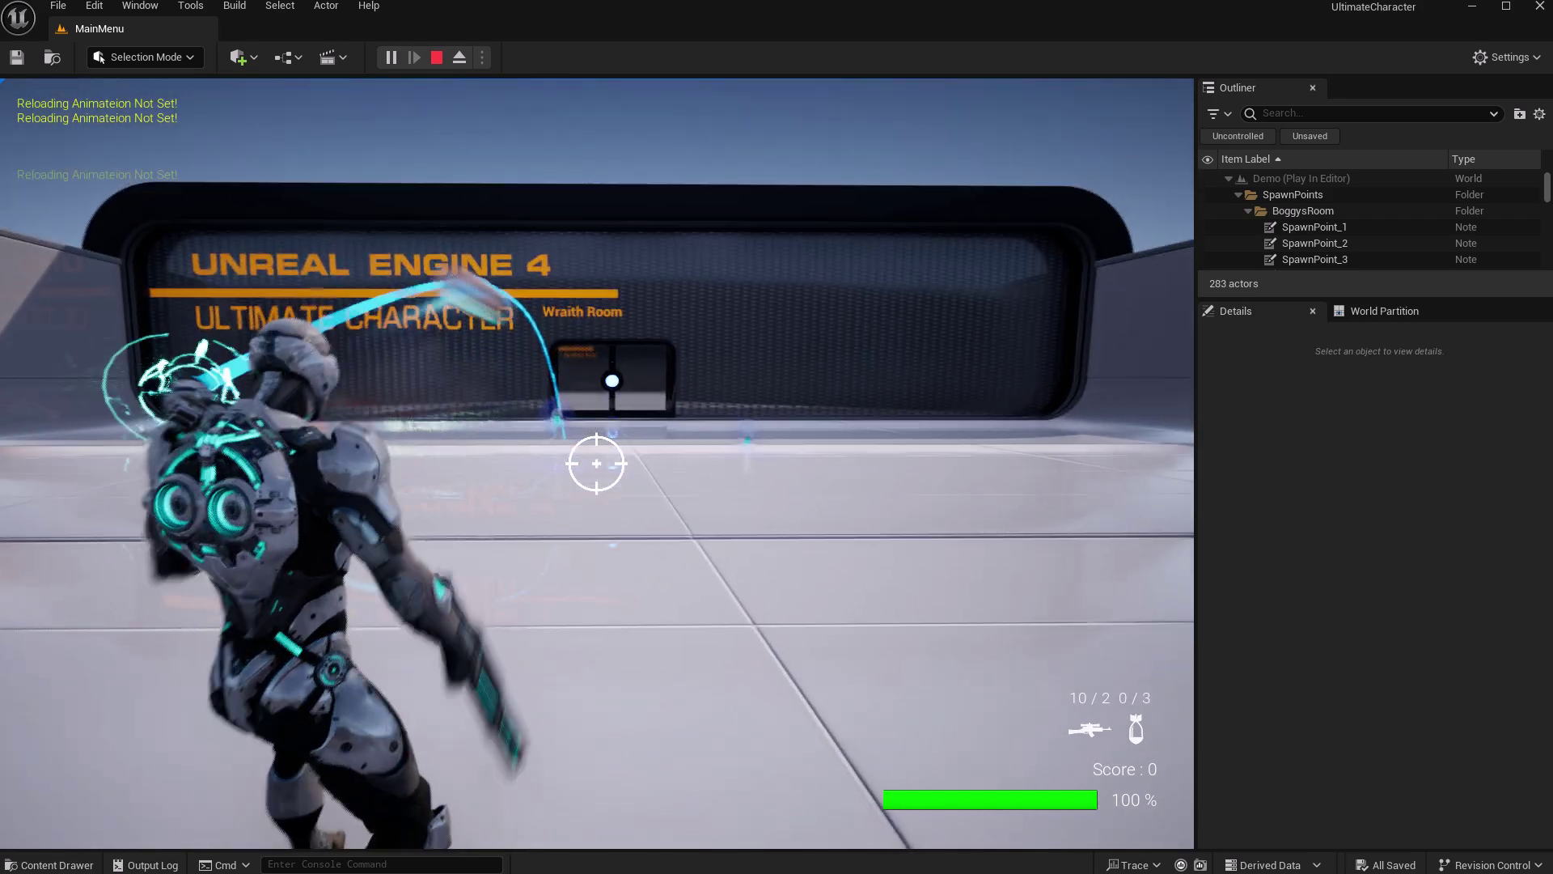
key(g)
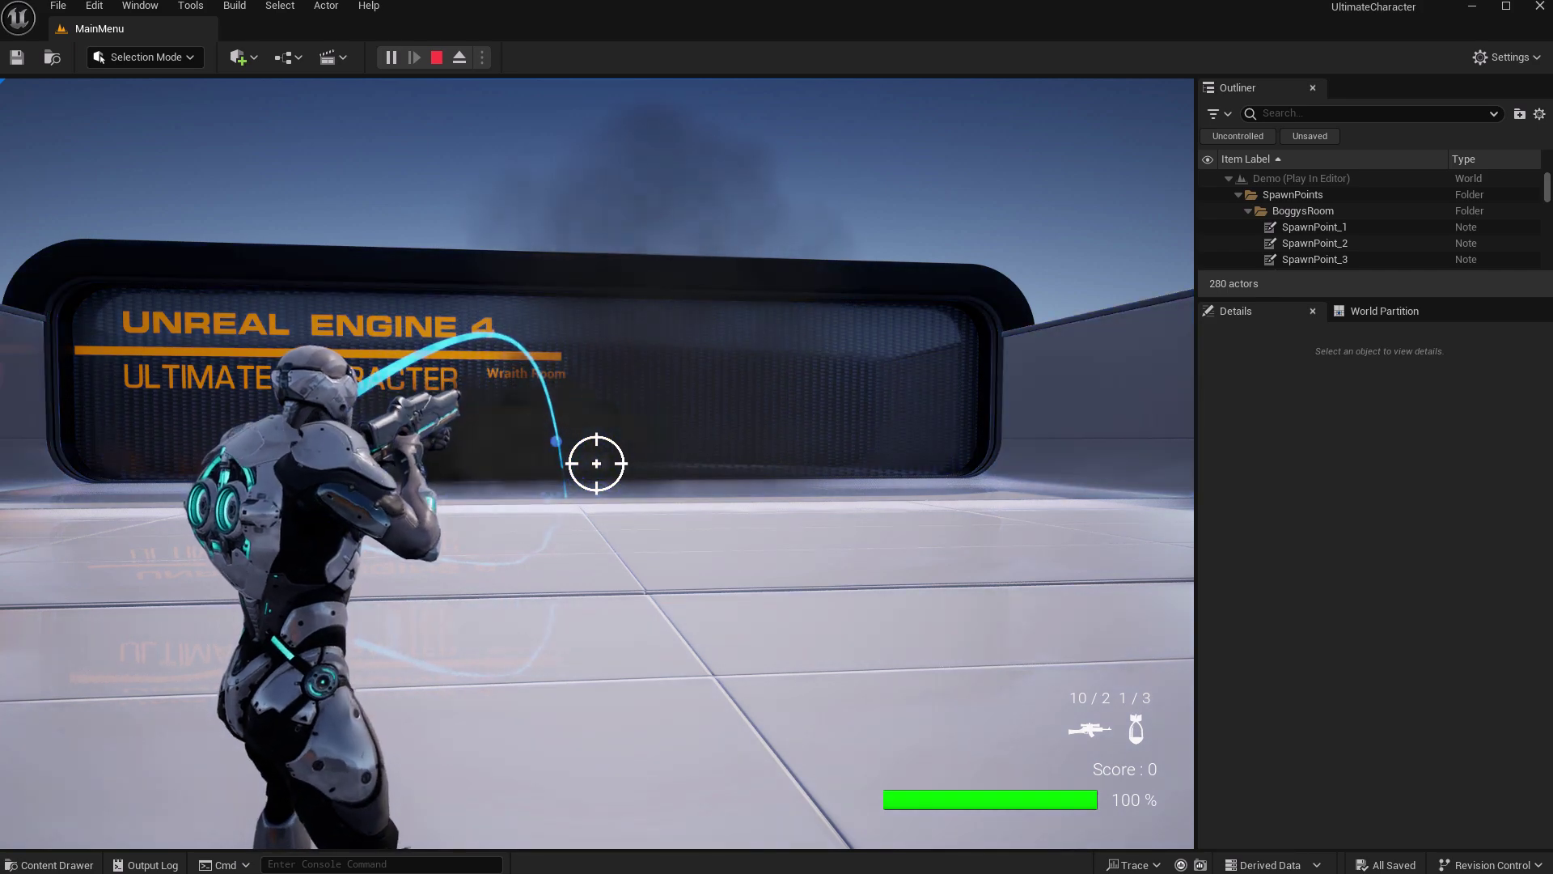
key(Escape)
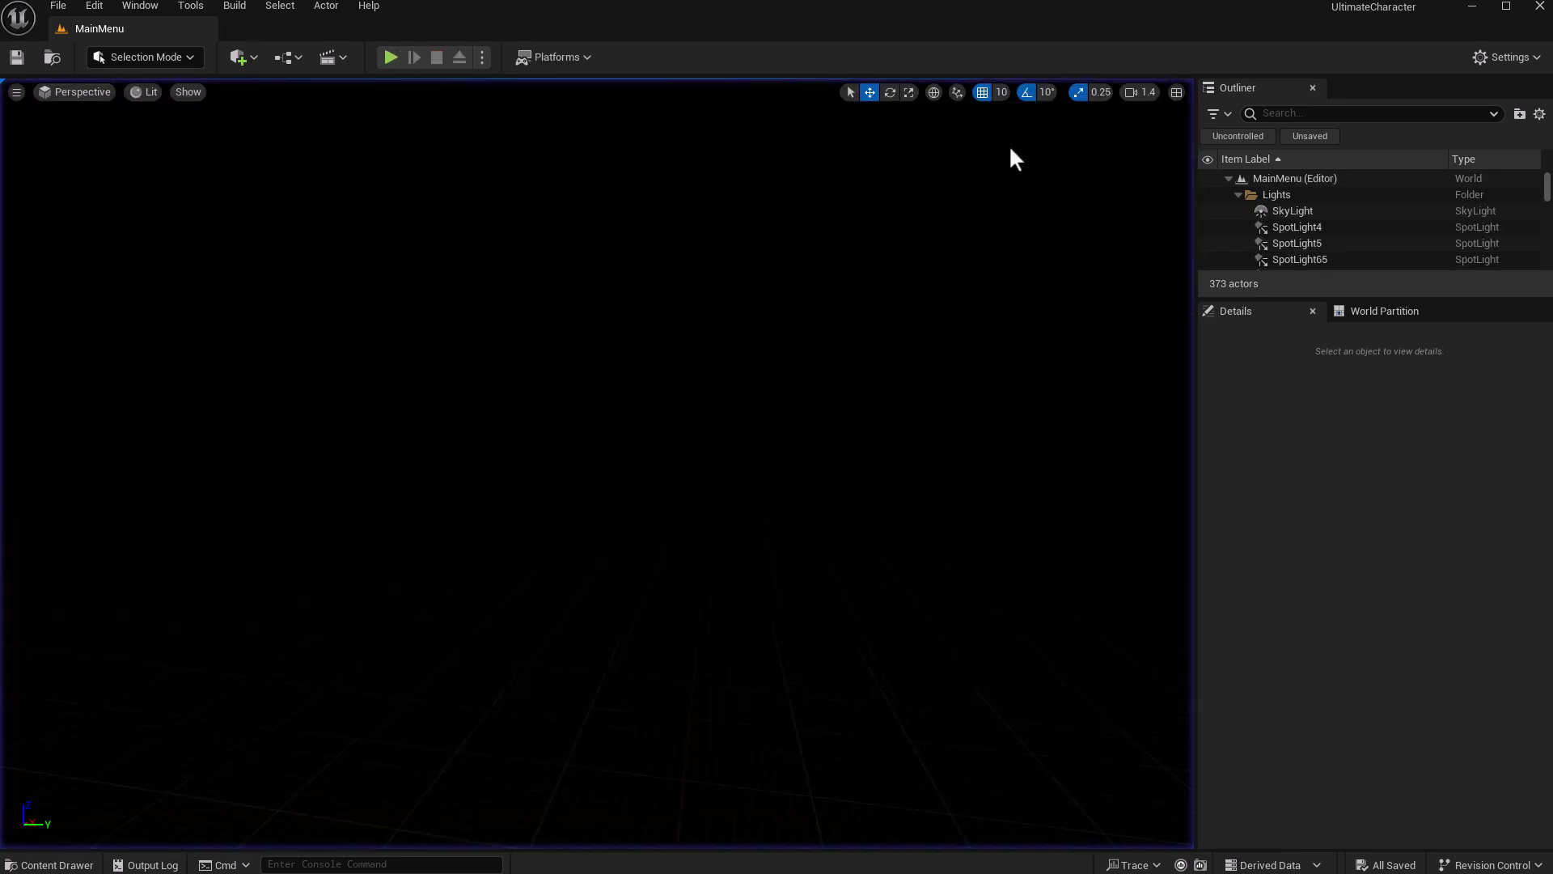
Search the project's plugins for "world" and check that WorldDirectorPRO is enabled.
click(44, 864)
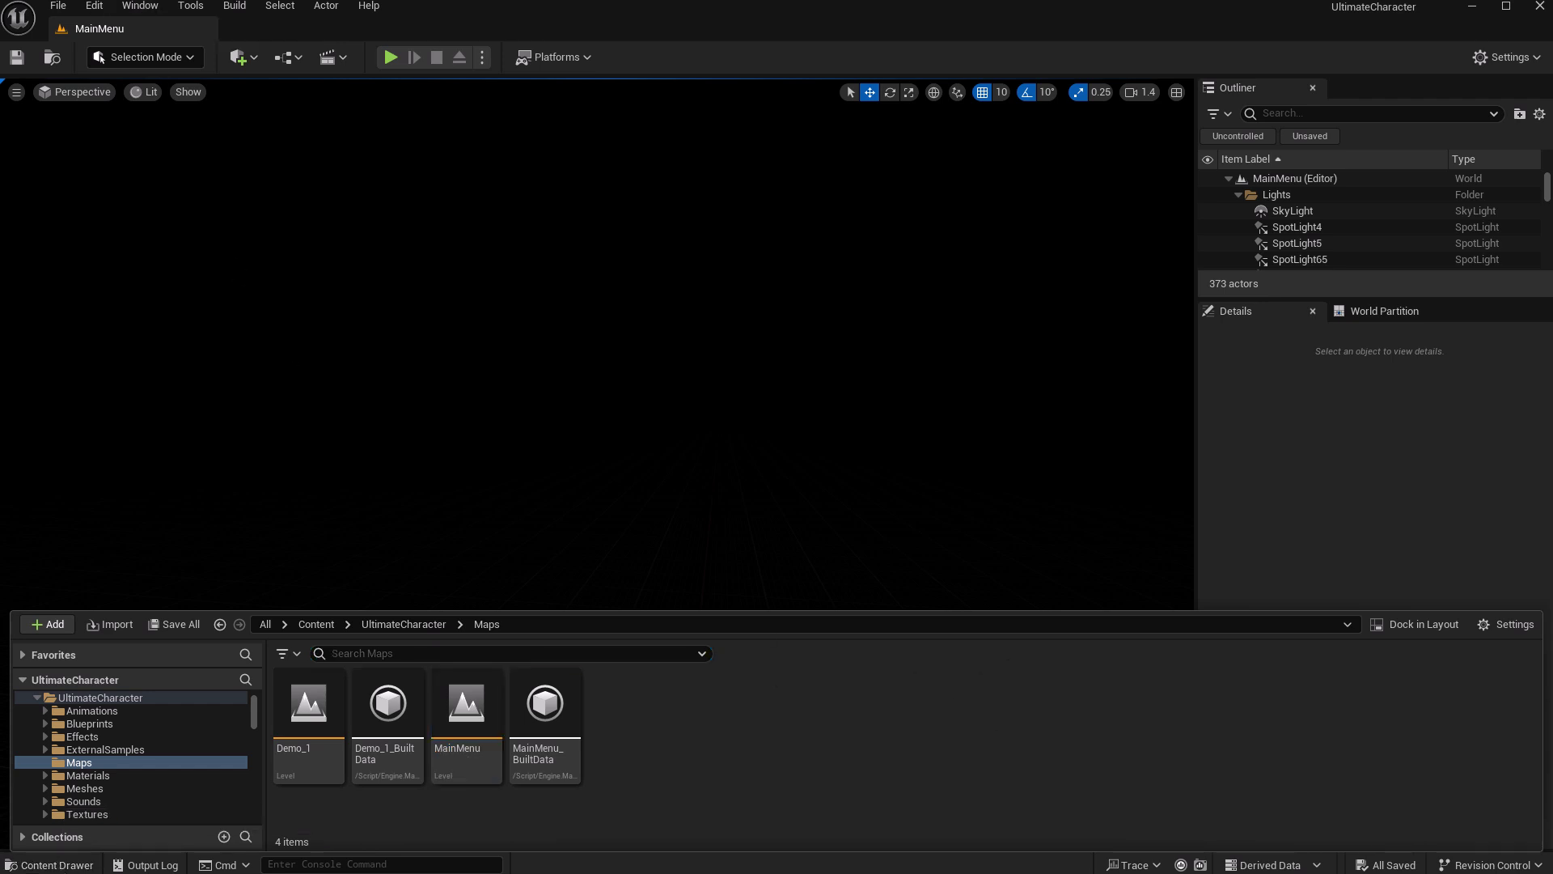
click(95, 7)
click(152, 275)
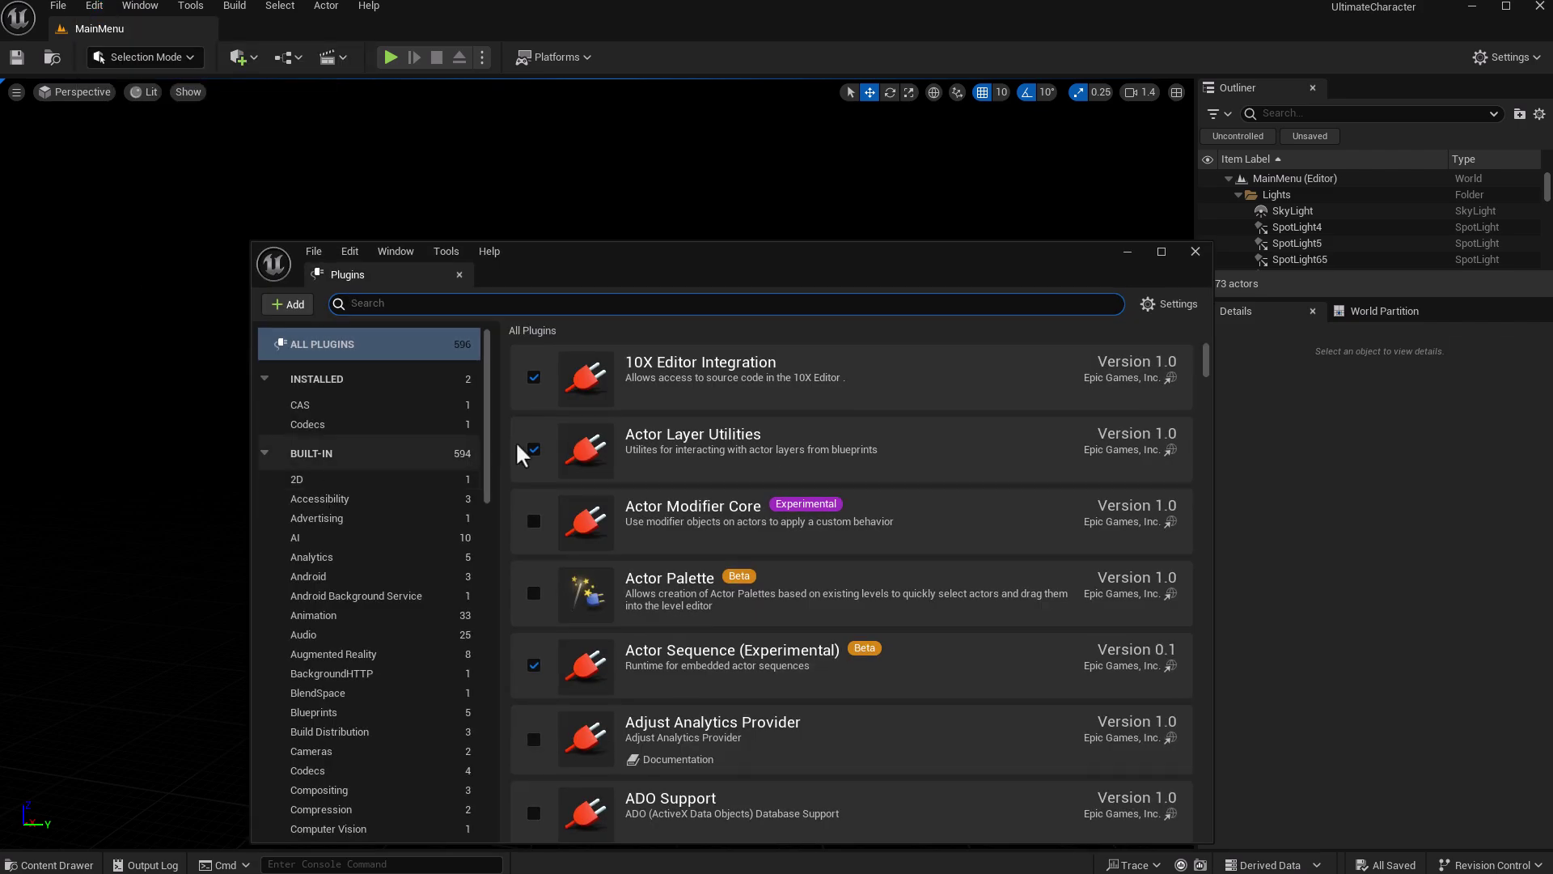
text(world)
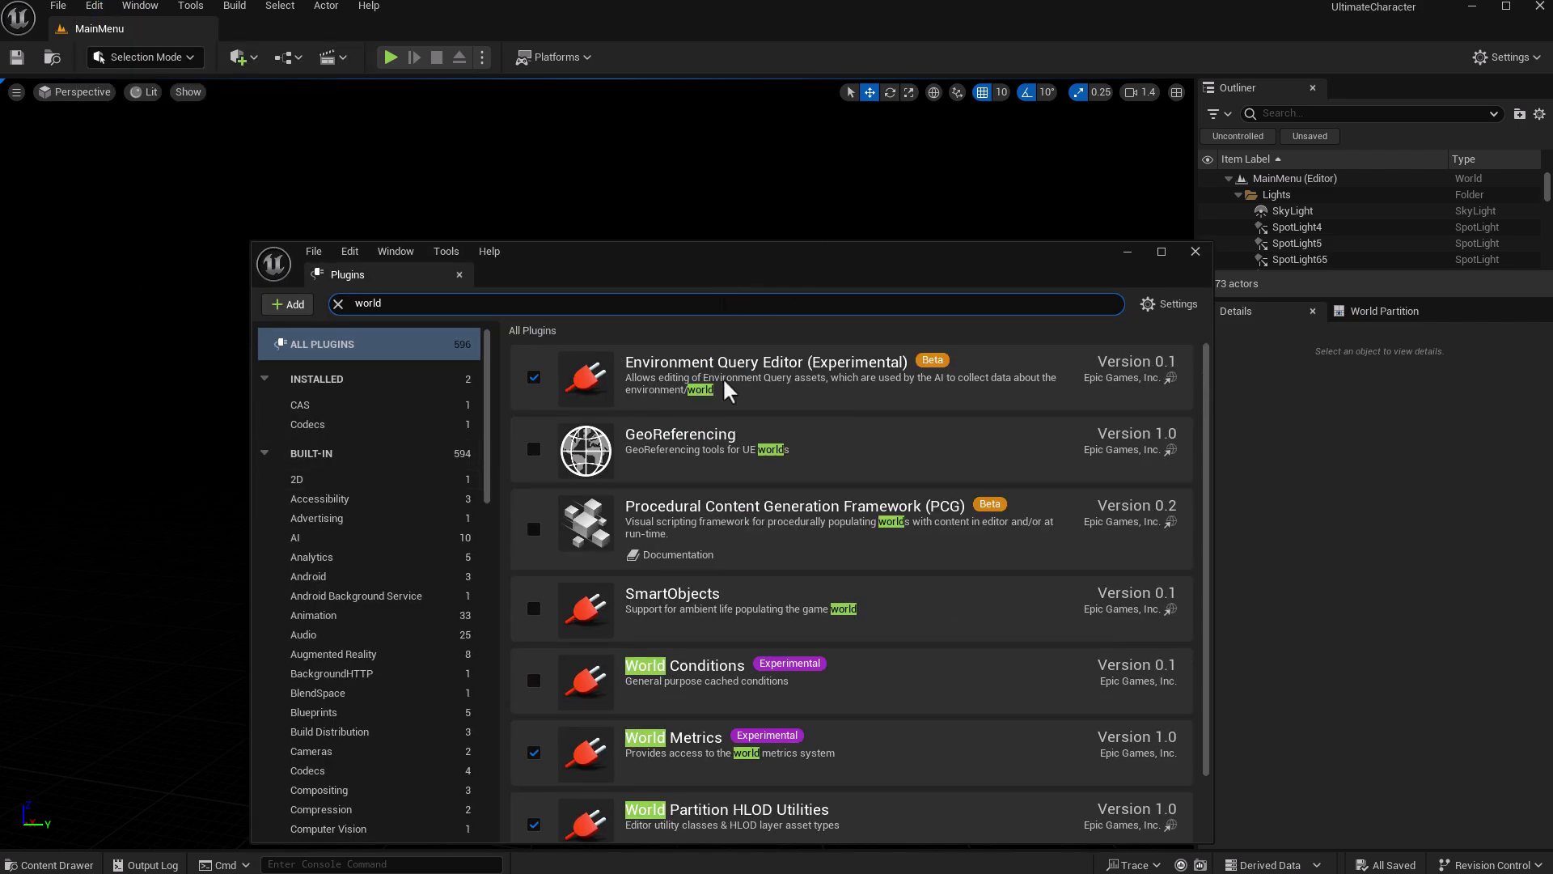
scroll(858, 546, down, 2)
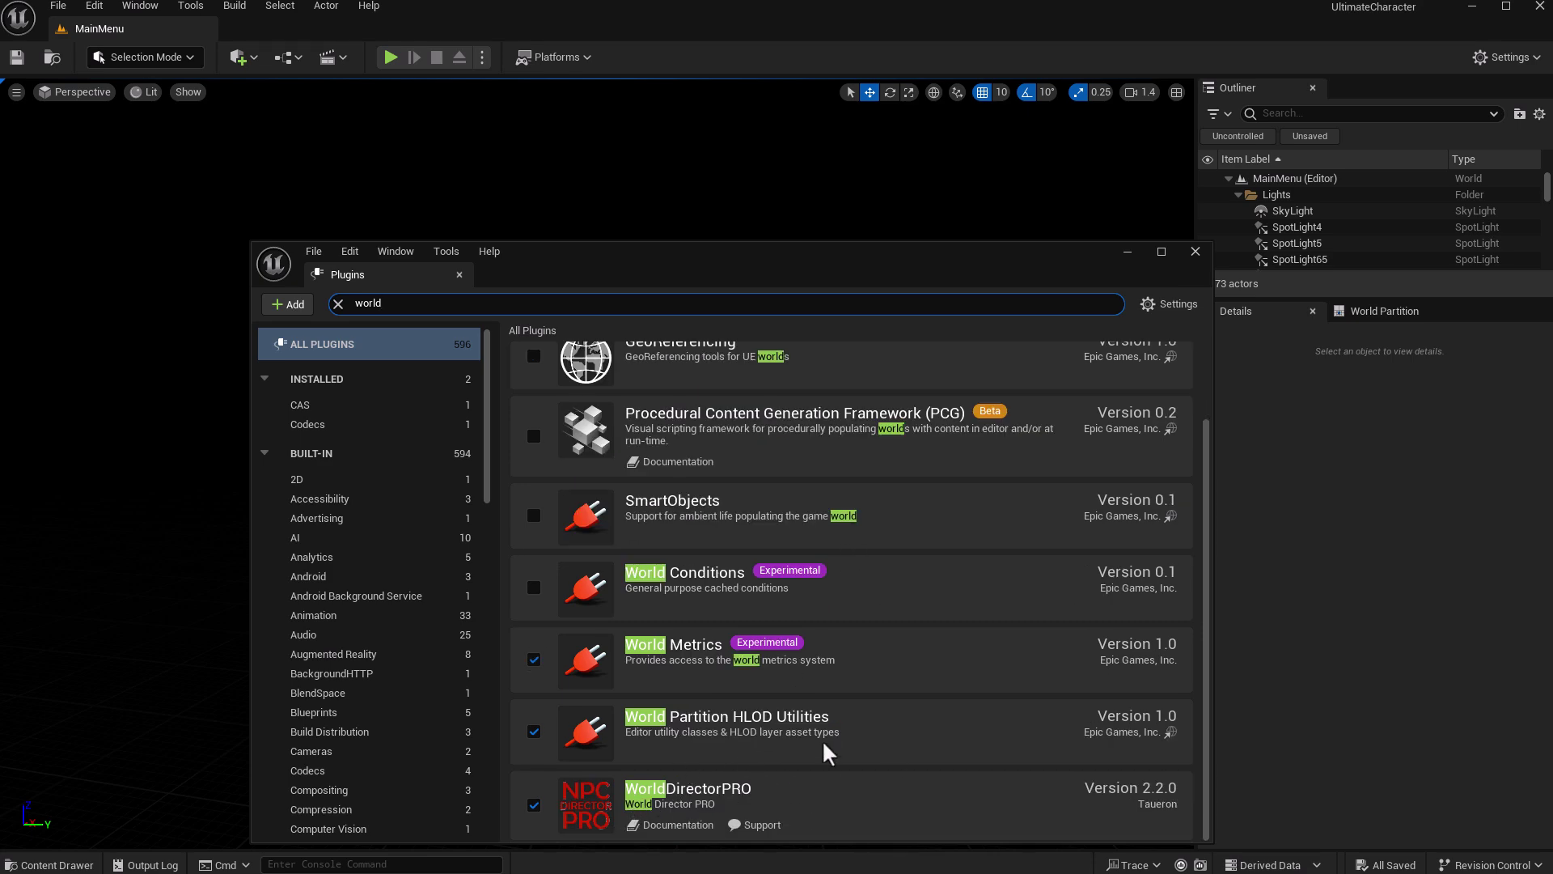
click(1196, 250)
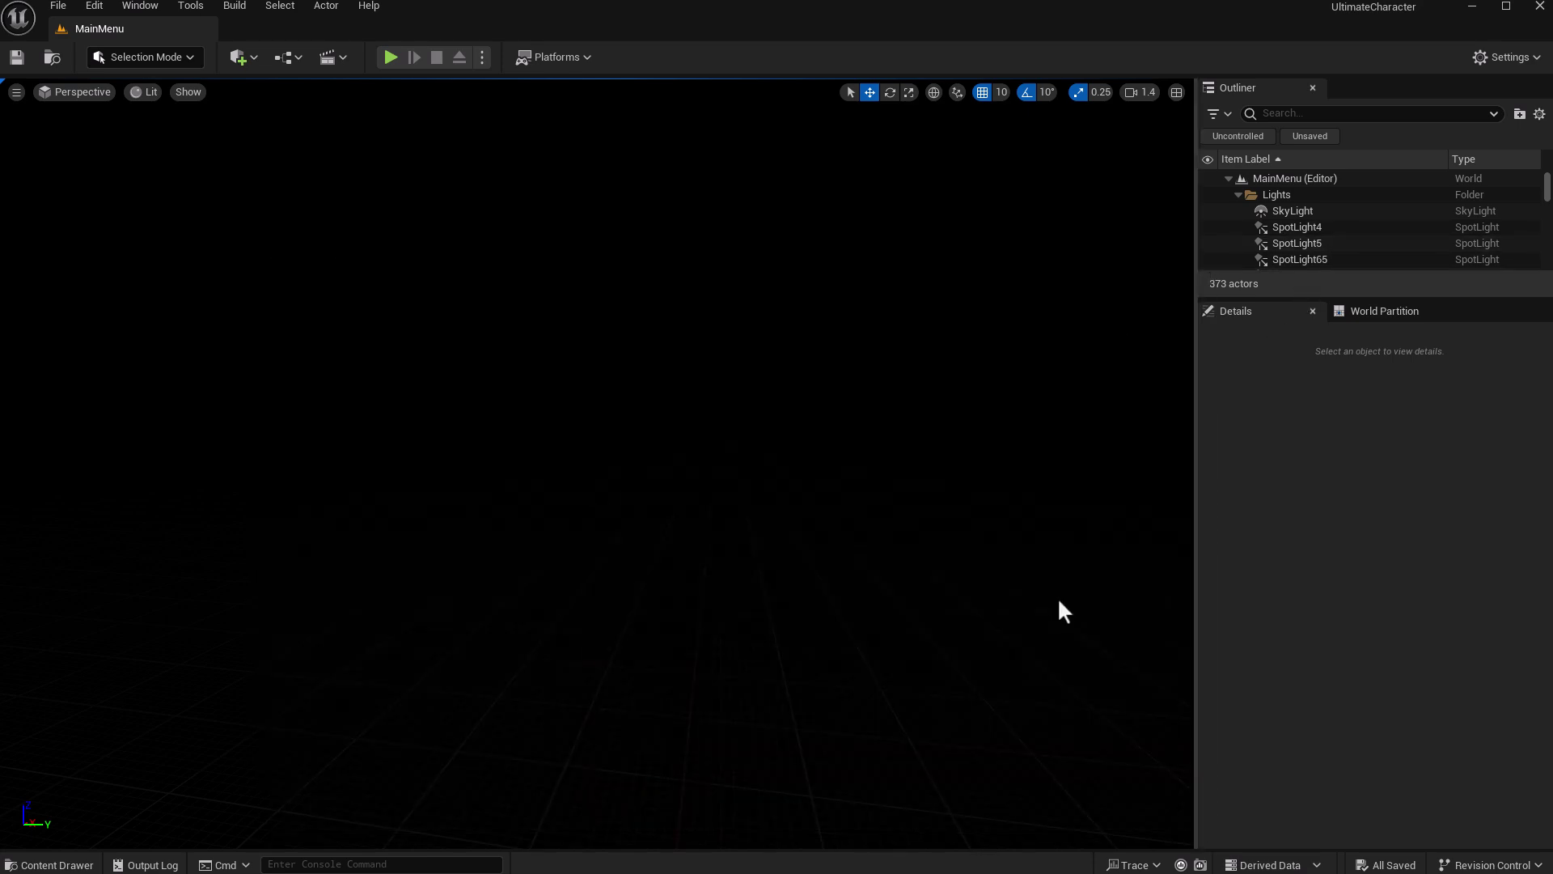
Check that plugin content is shown, browse to the WorldDirectorPRO Content Map folder and open the WdProDemo level.
click(69, 864)
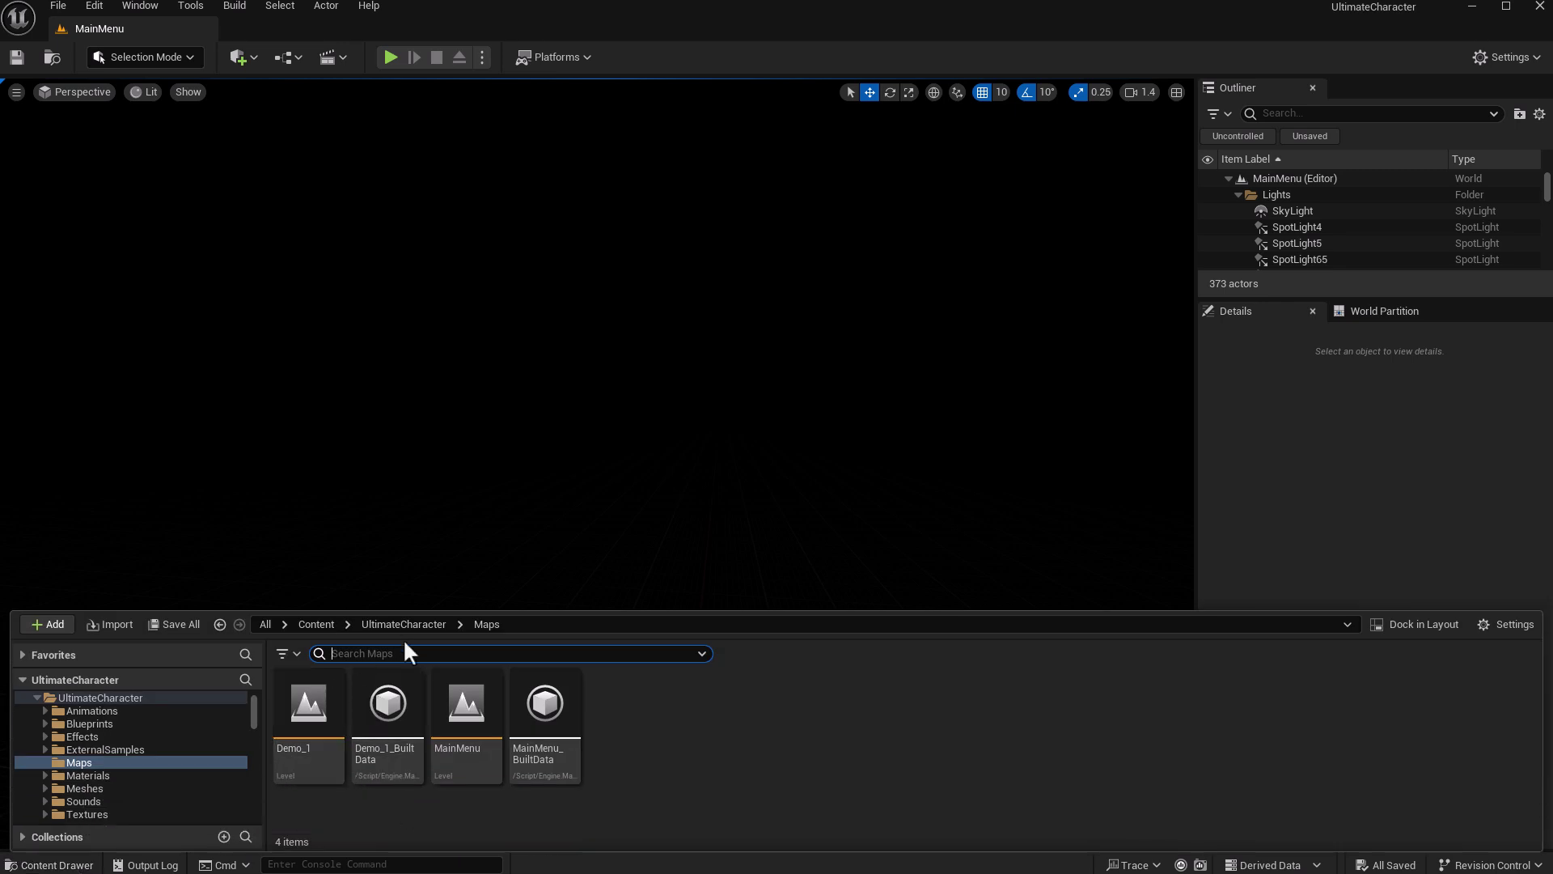
click(320, 623)
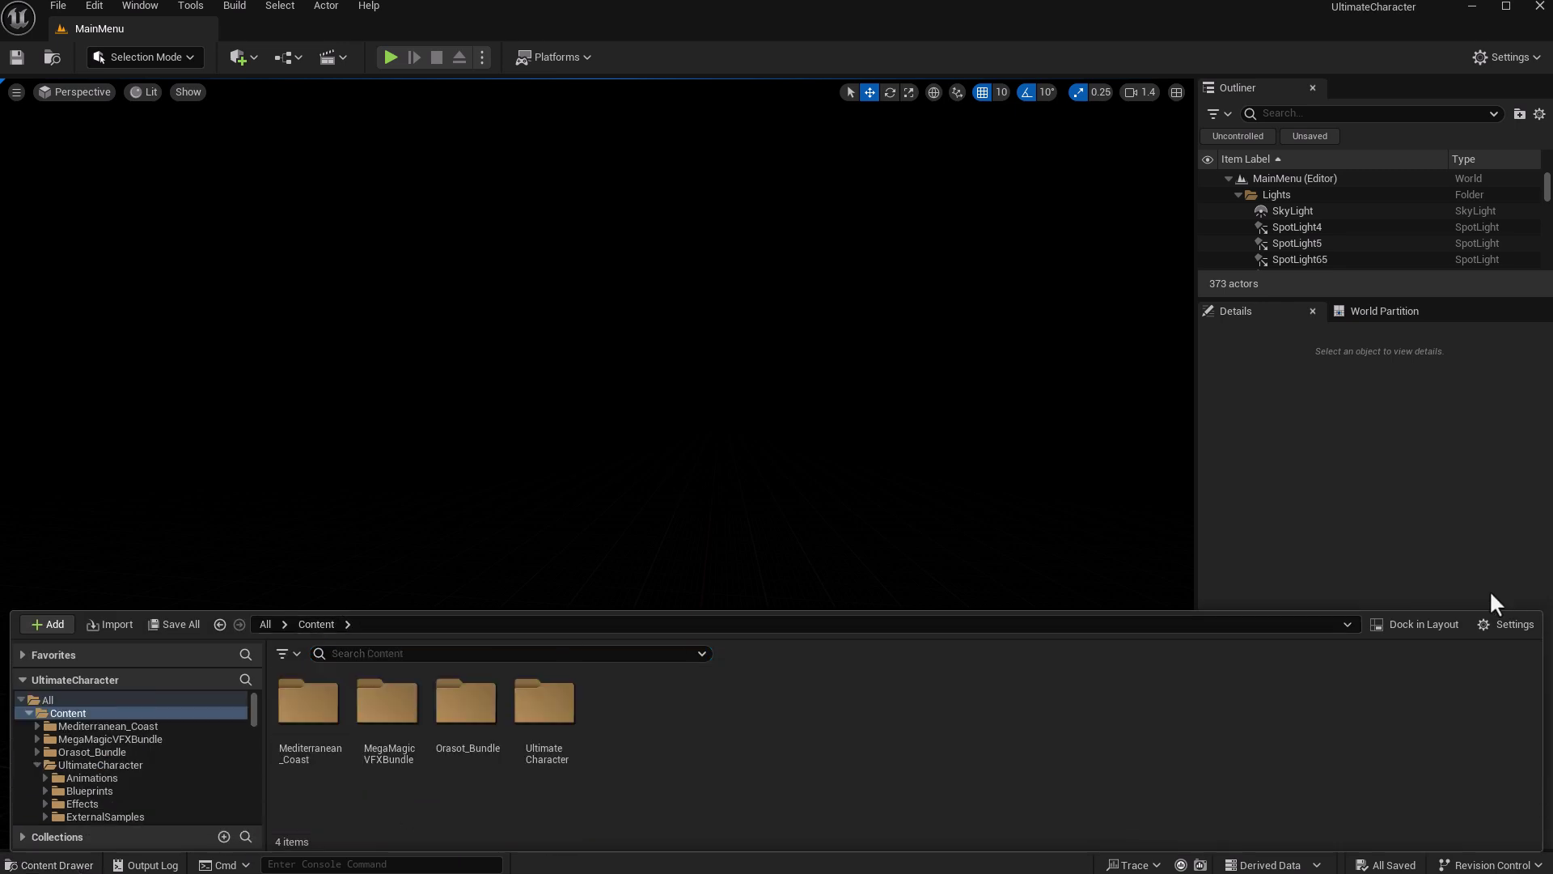
click(1511, 624)
mouse_move(1421, 779)
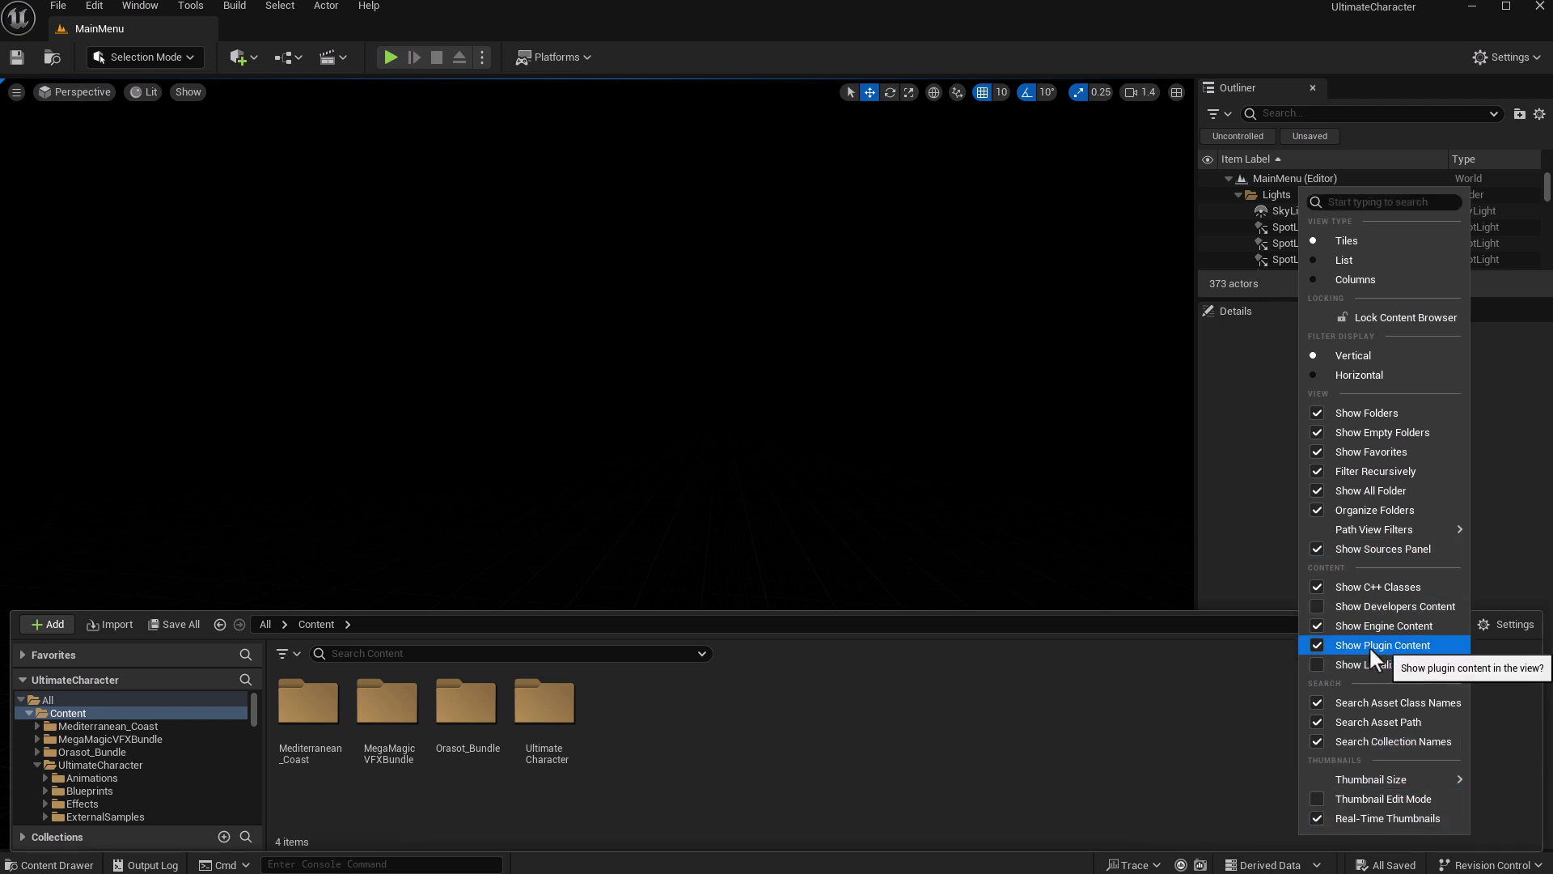
scroll(125, 773, down, 4)
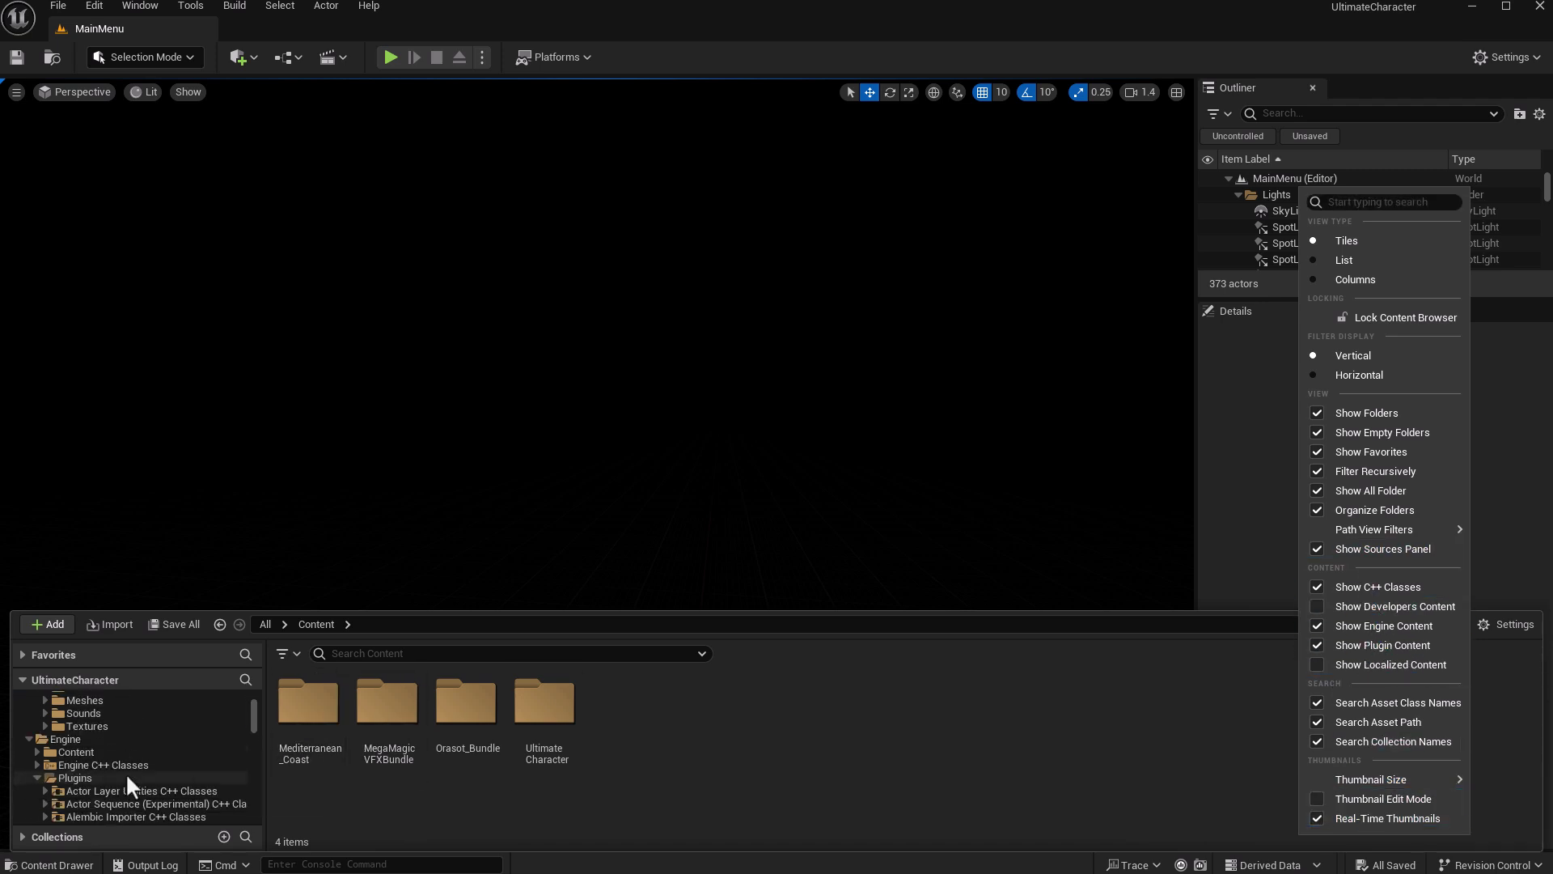
scroll(125, 768, down, 15)
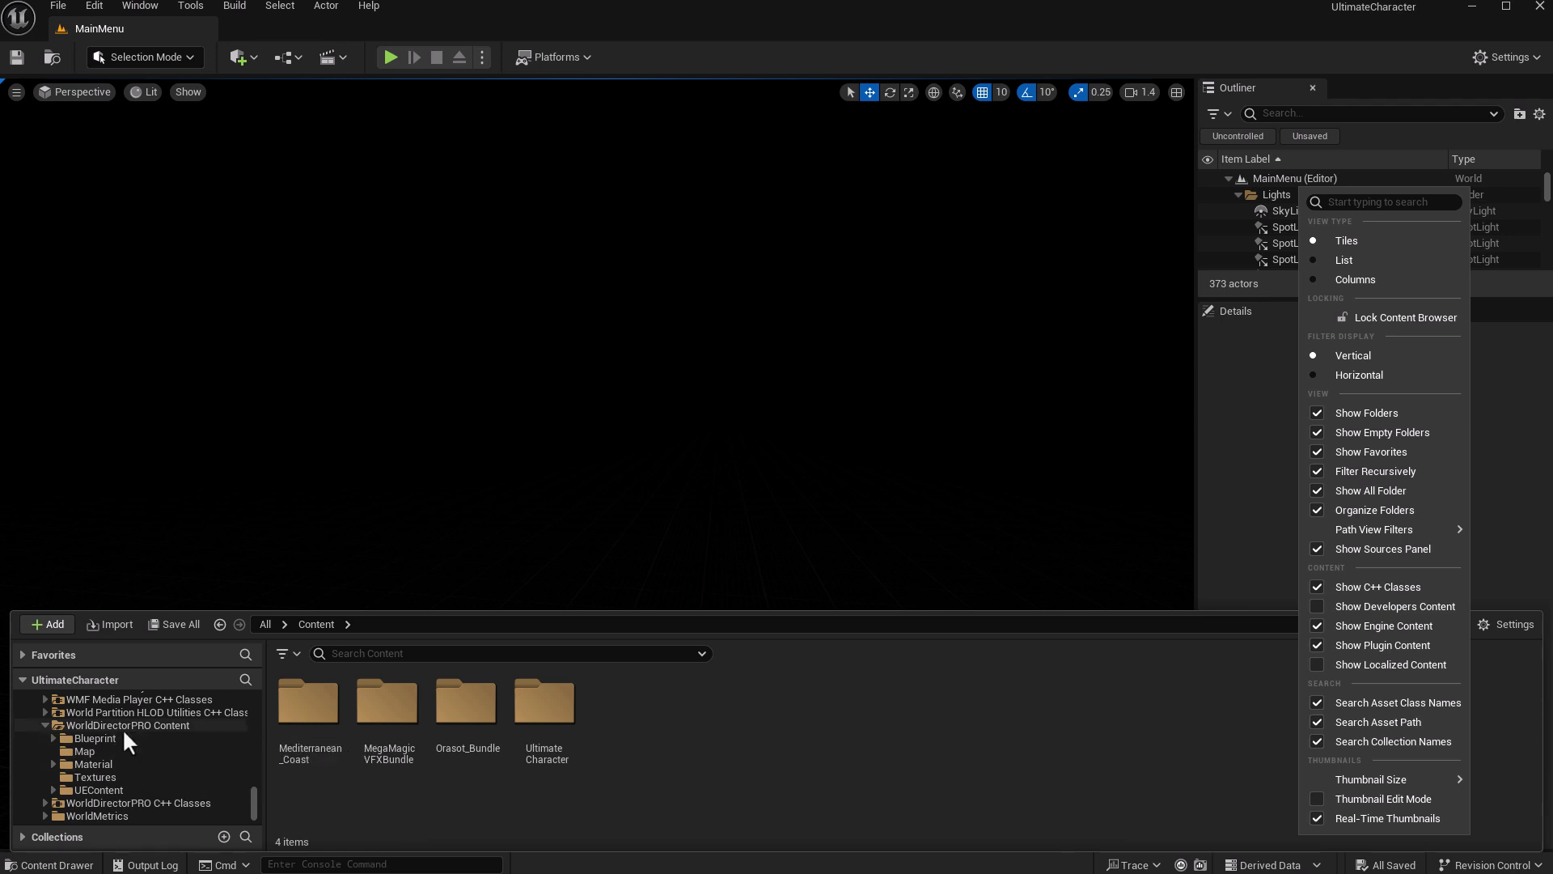
click(123, 727)
click(84, 750)
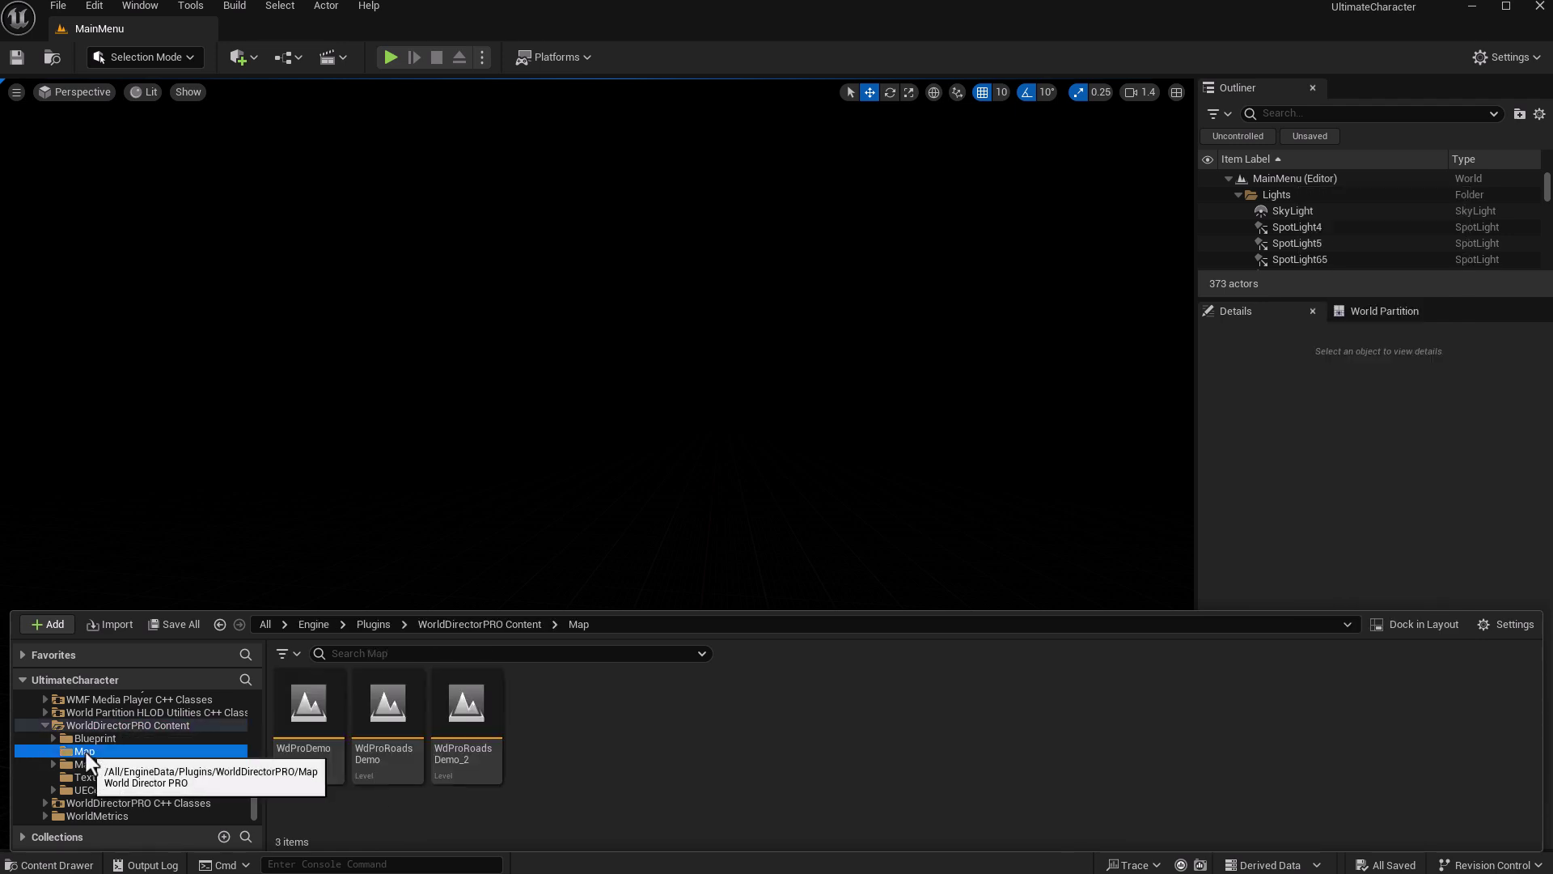
double_click(321, 708)
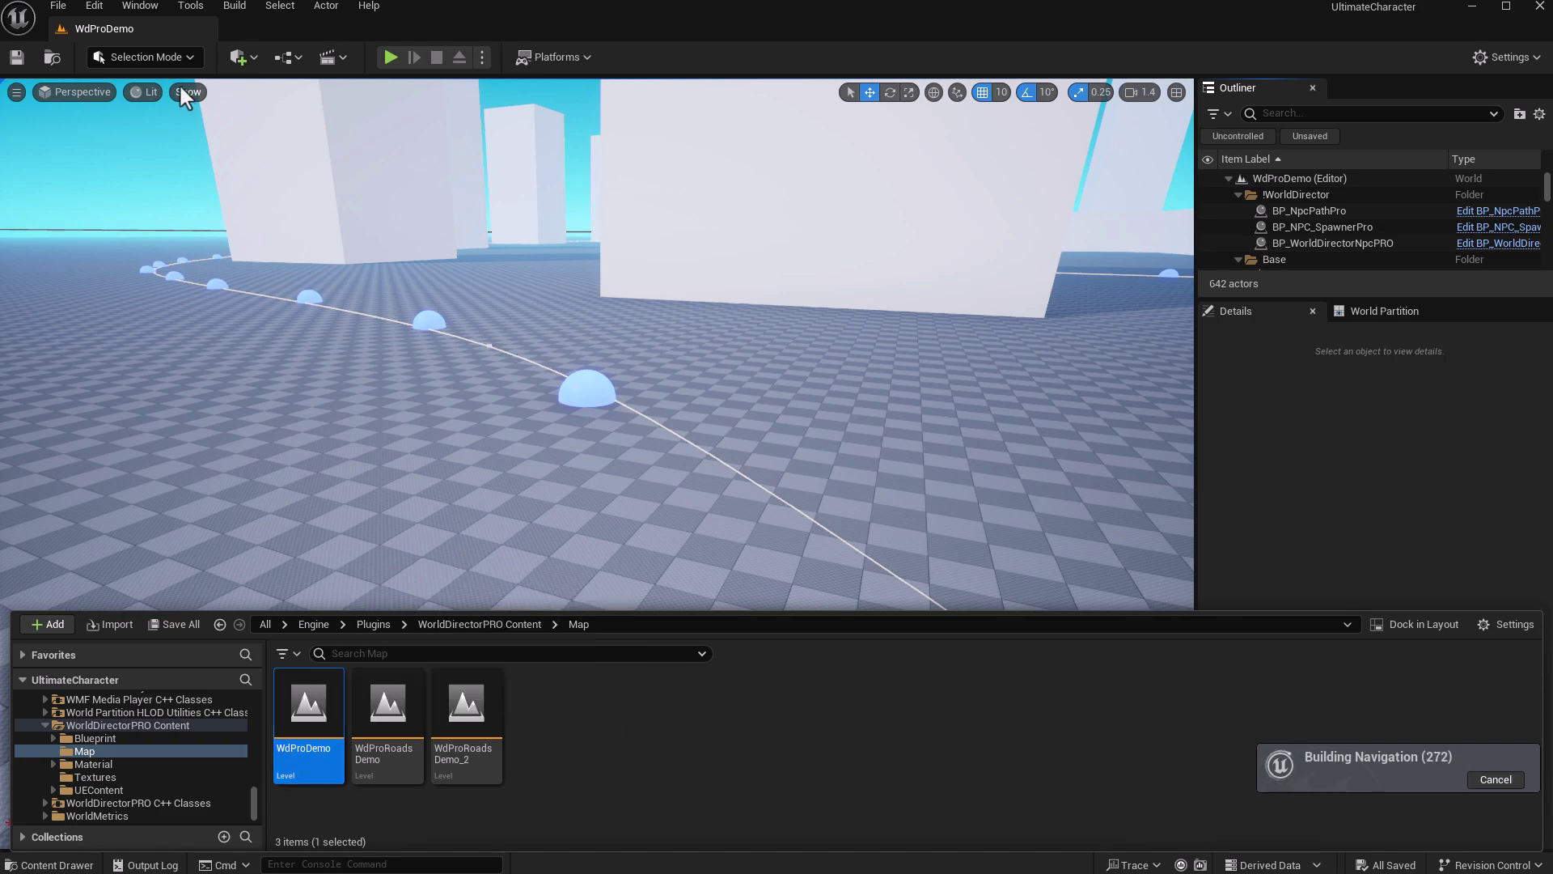
Playtest the WdProDemo level by running among the spawned NPCs, and end the play session.
click(390, 58)
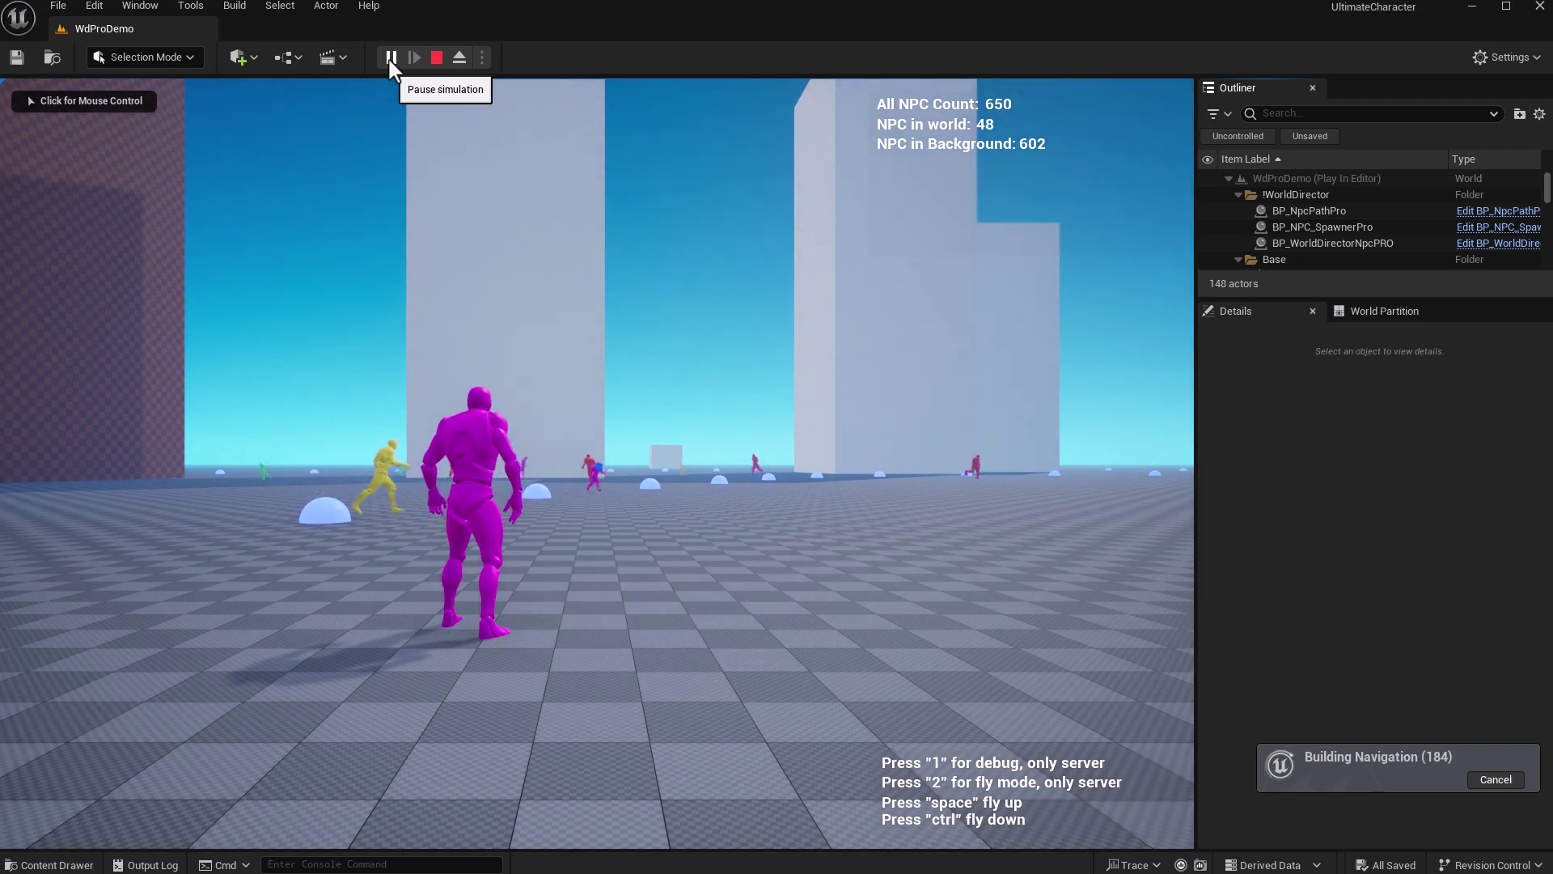
key(w)
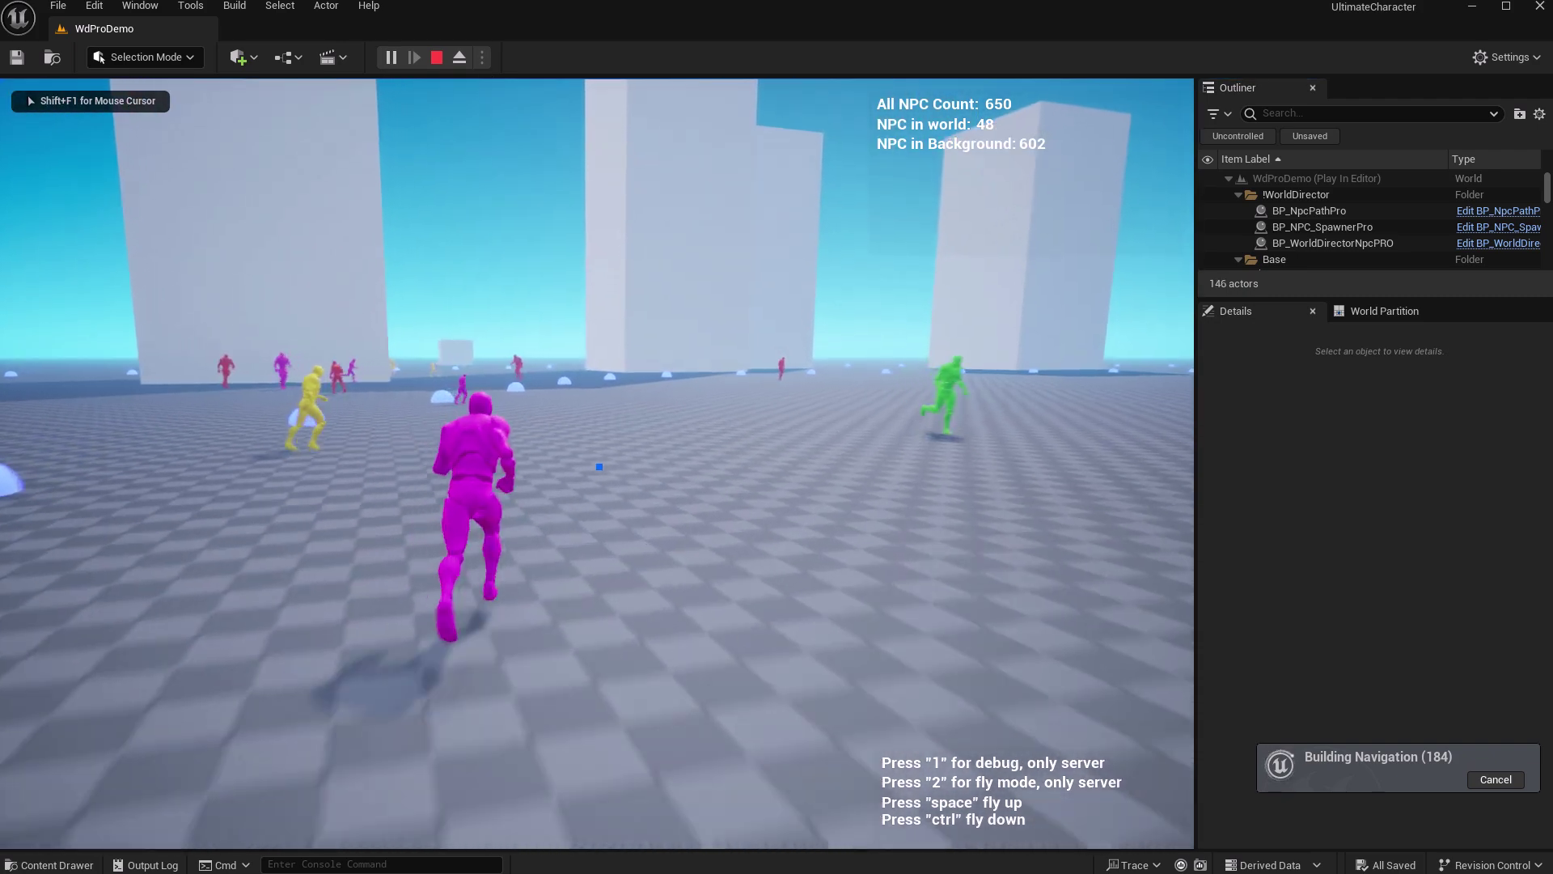
key(d)
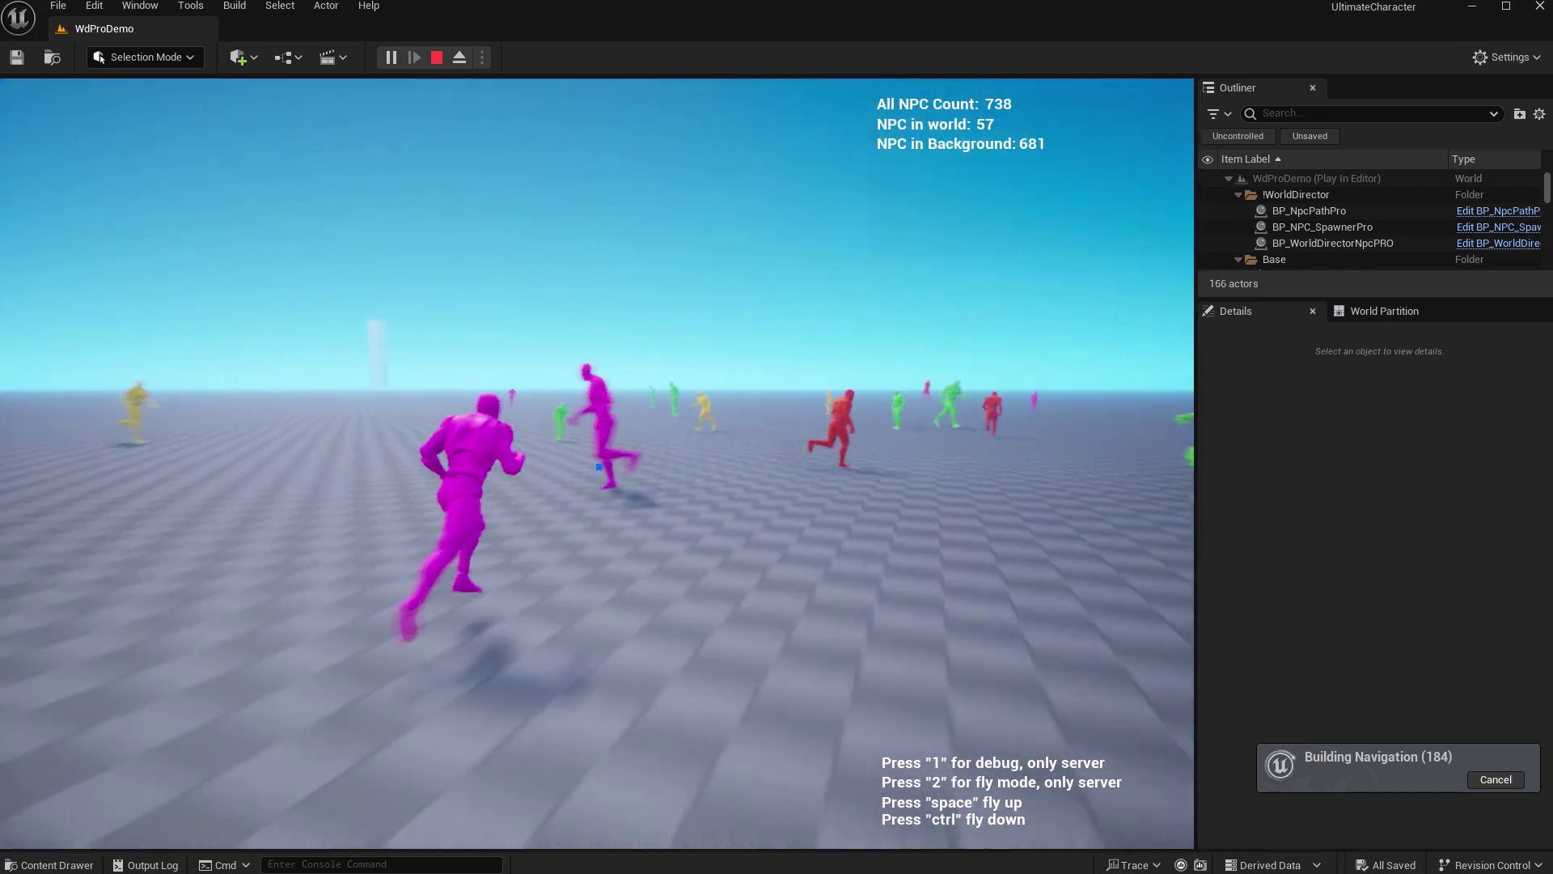
key(Escape)
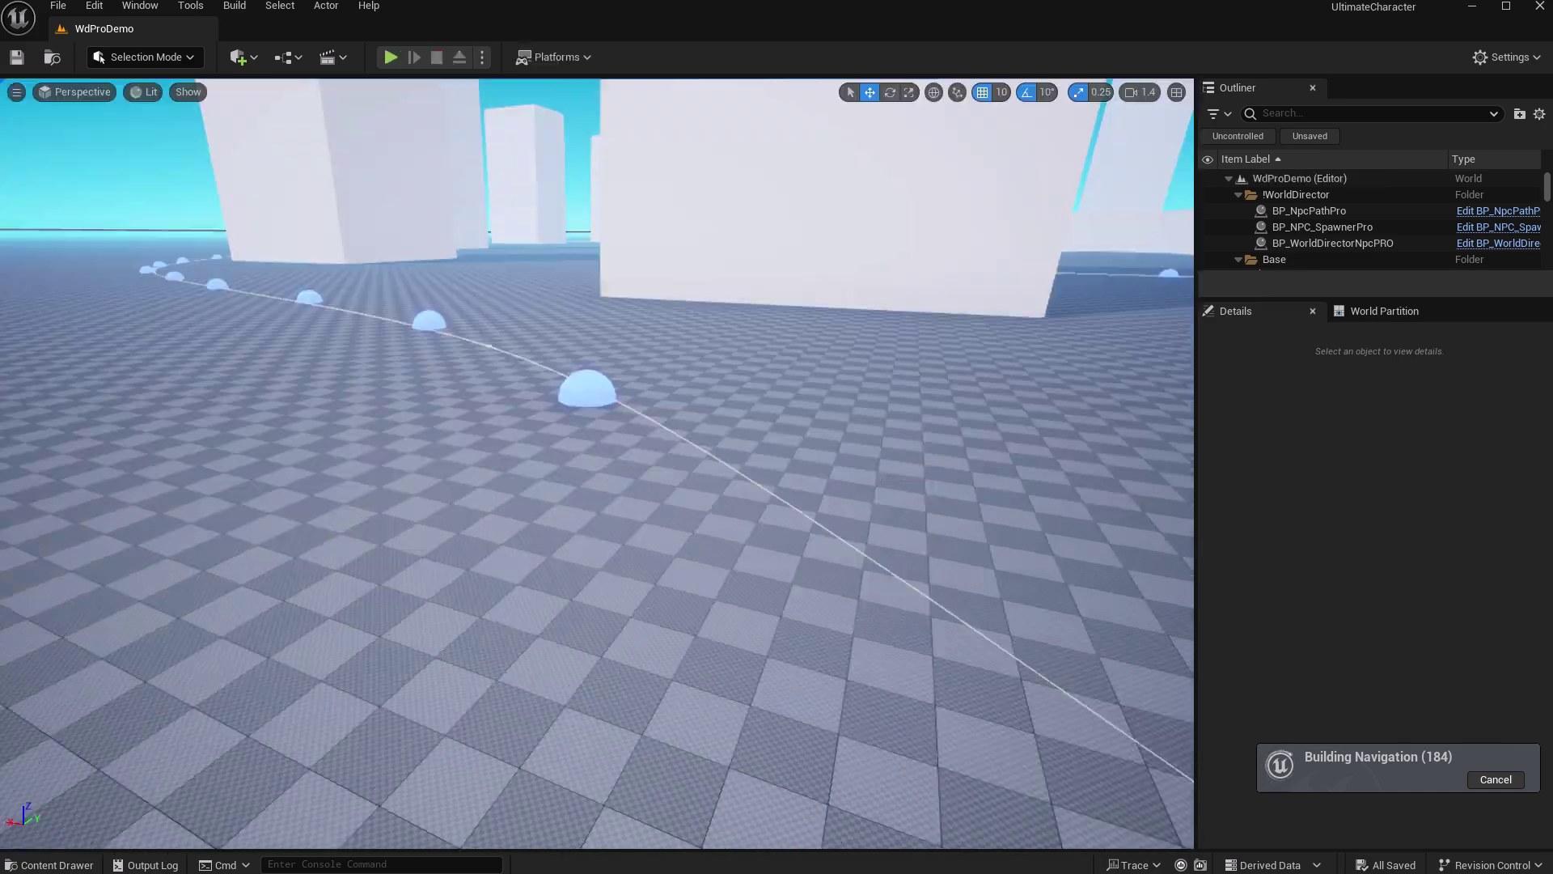
Survey the level from above and inspect the properties of BP_NpcPathPro, BP_NPC_SpawnerPro and BP_WorldDirectorNpcPRO in the widened details area.
right_drag(935, 461, 1385, 461)
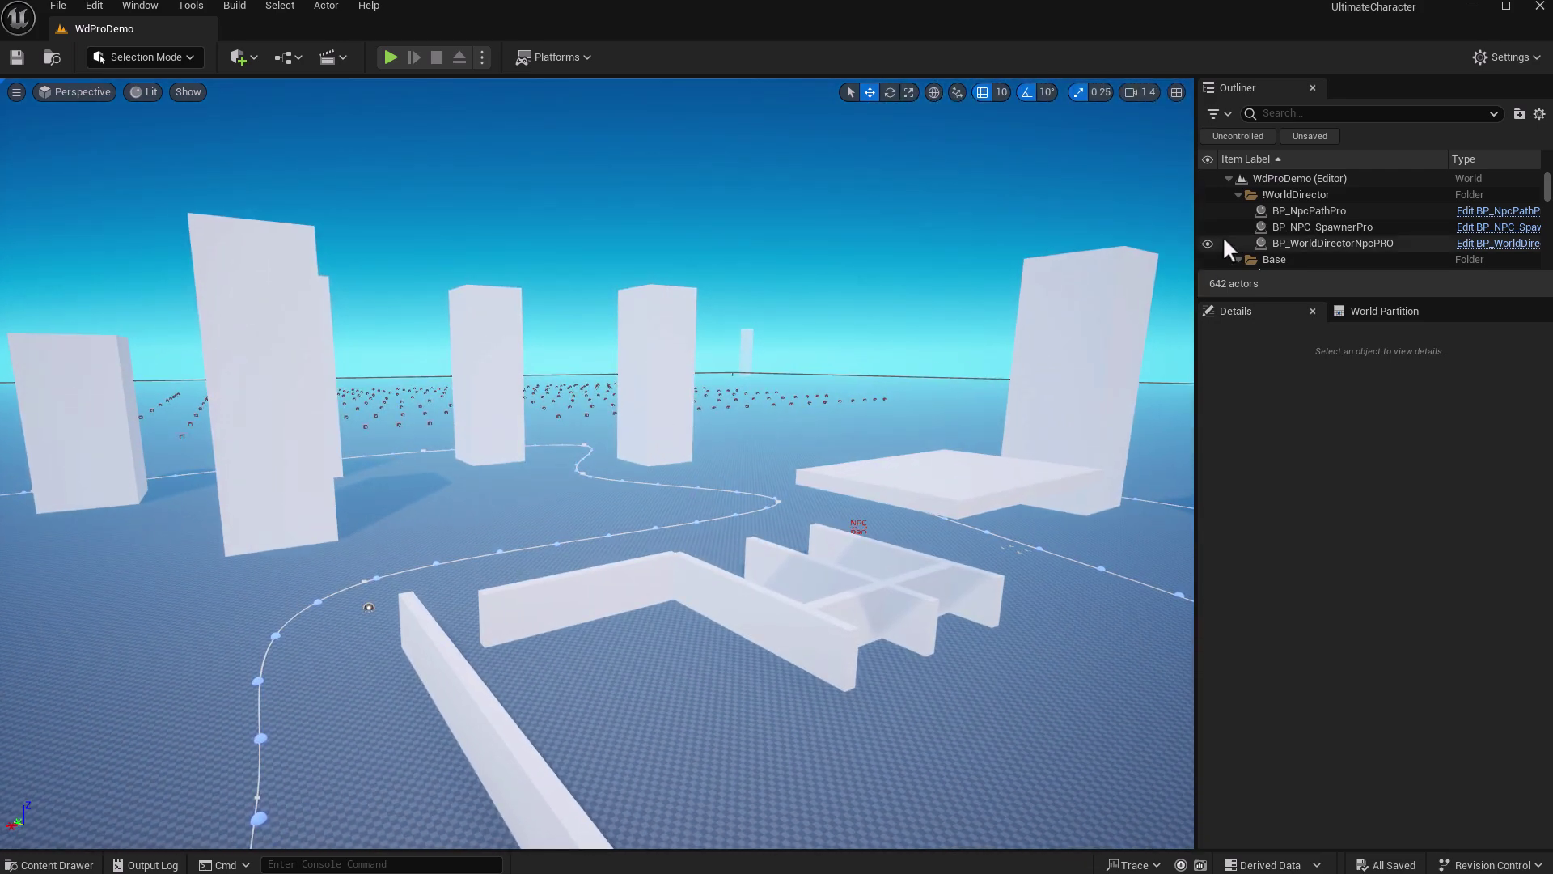
click(1312, 211)
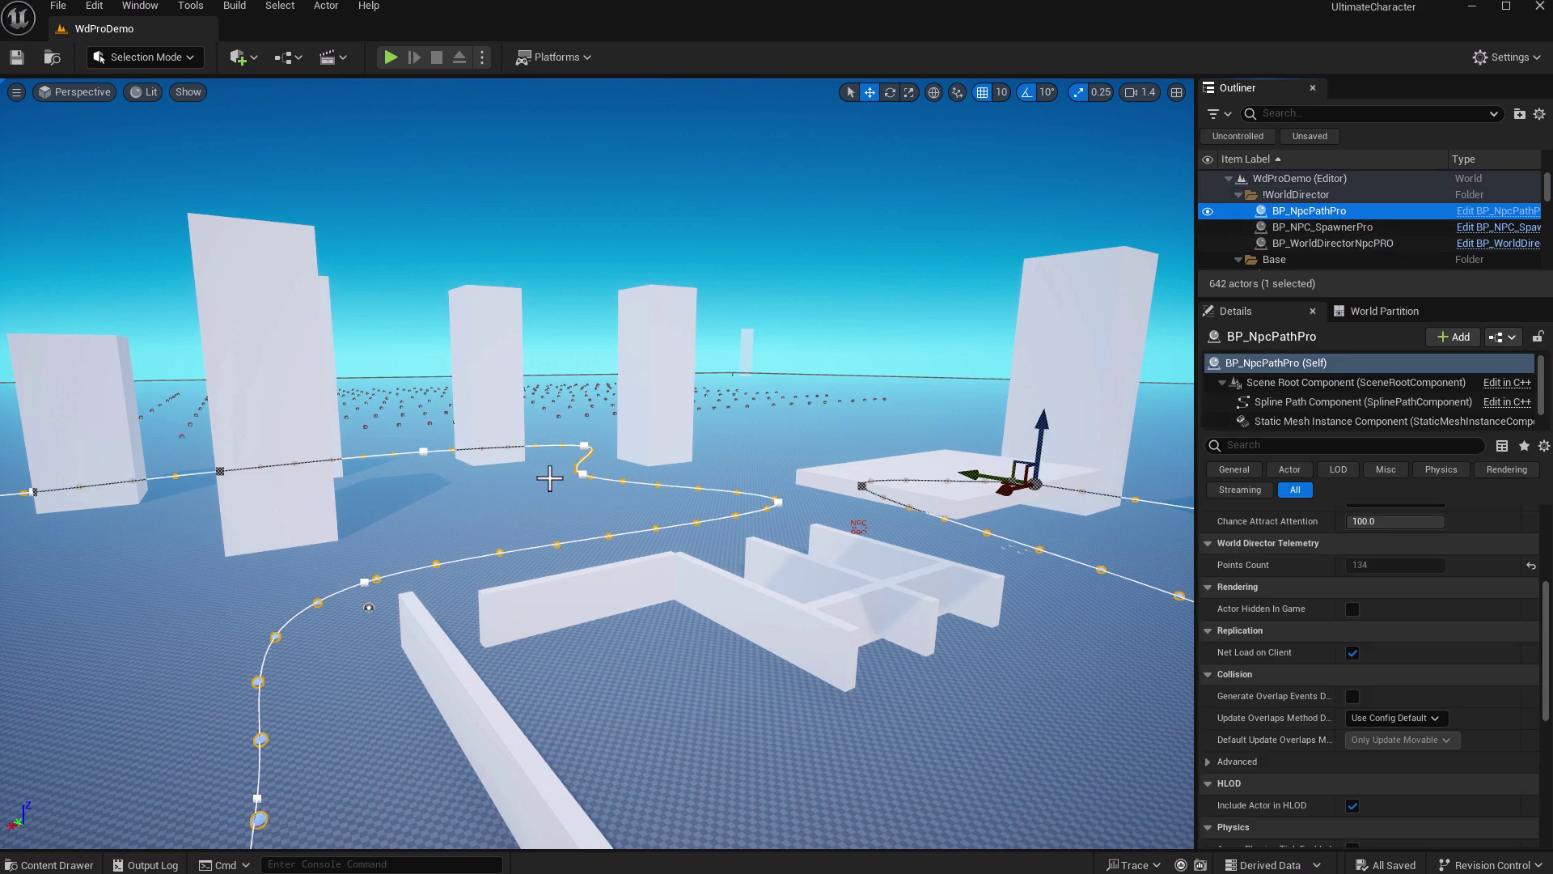
click(1328, 223)
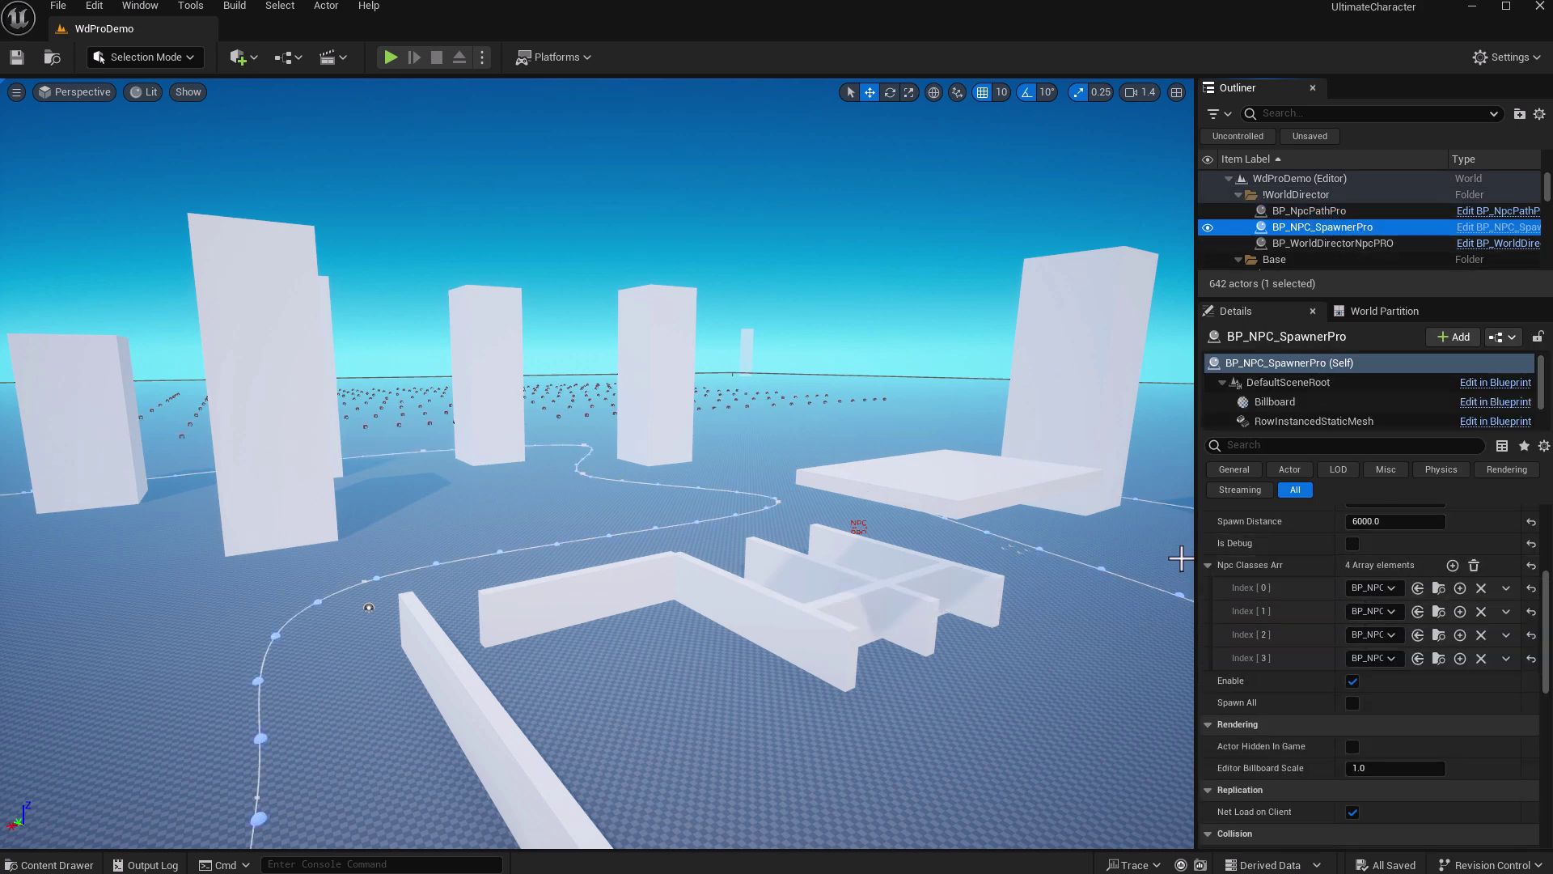
drag(1194, 558, 803, 548)
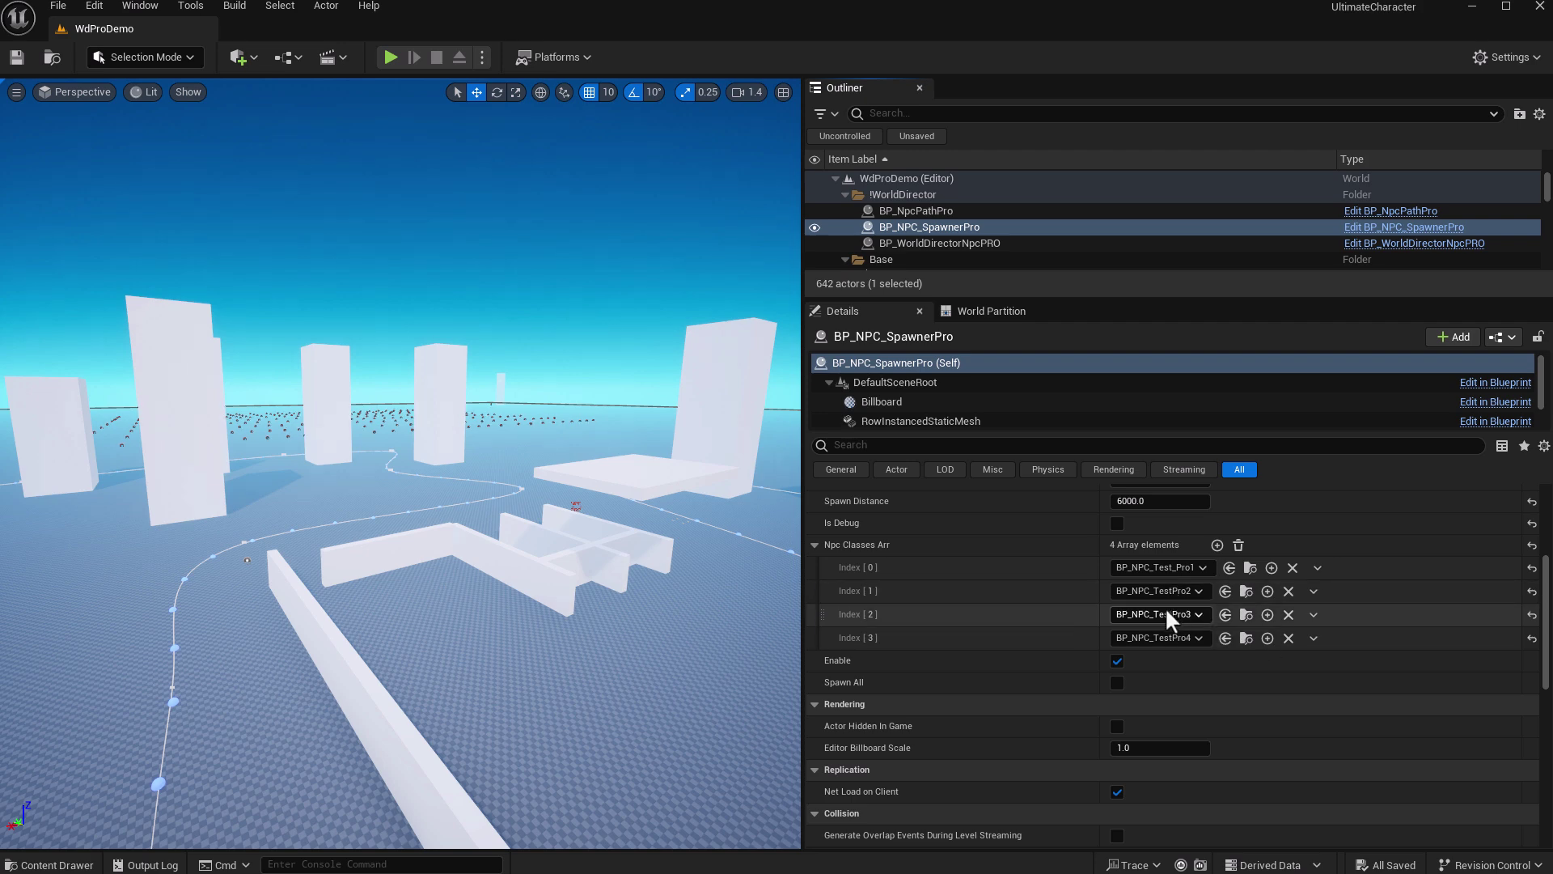
click(920, 244)
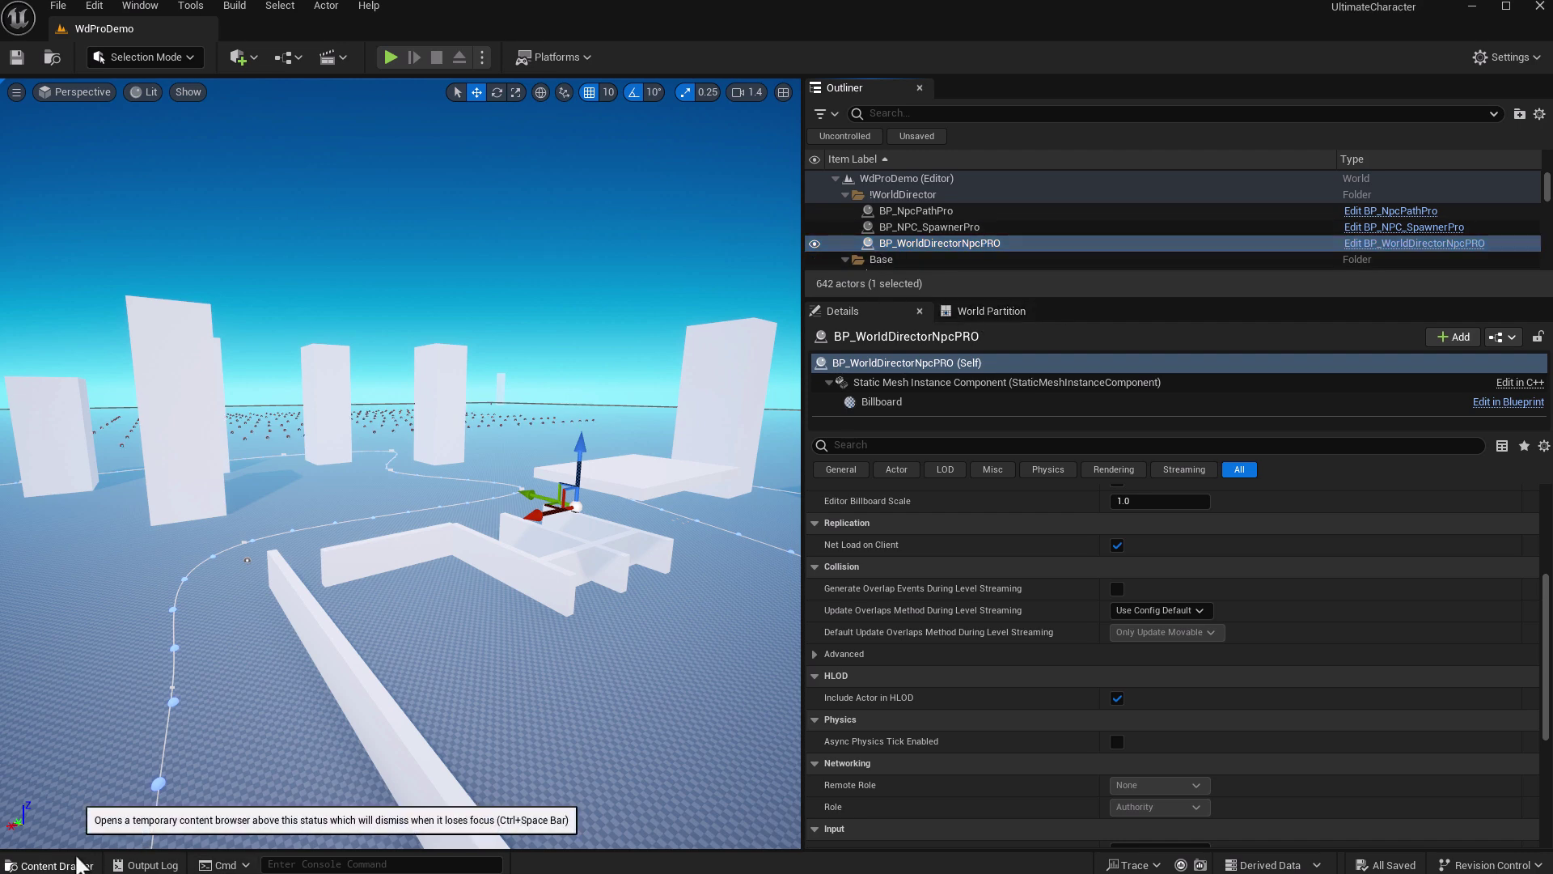
Open the WdProRoadsDemo level from the plugin's Map folder and widen the viewport.
click(50, 864)
click(379, 708)
double_click(379, 708)
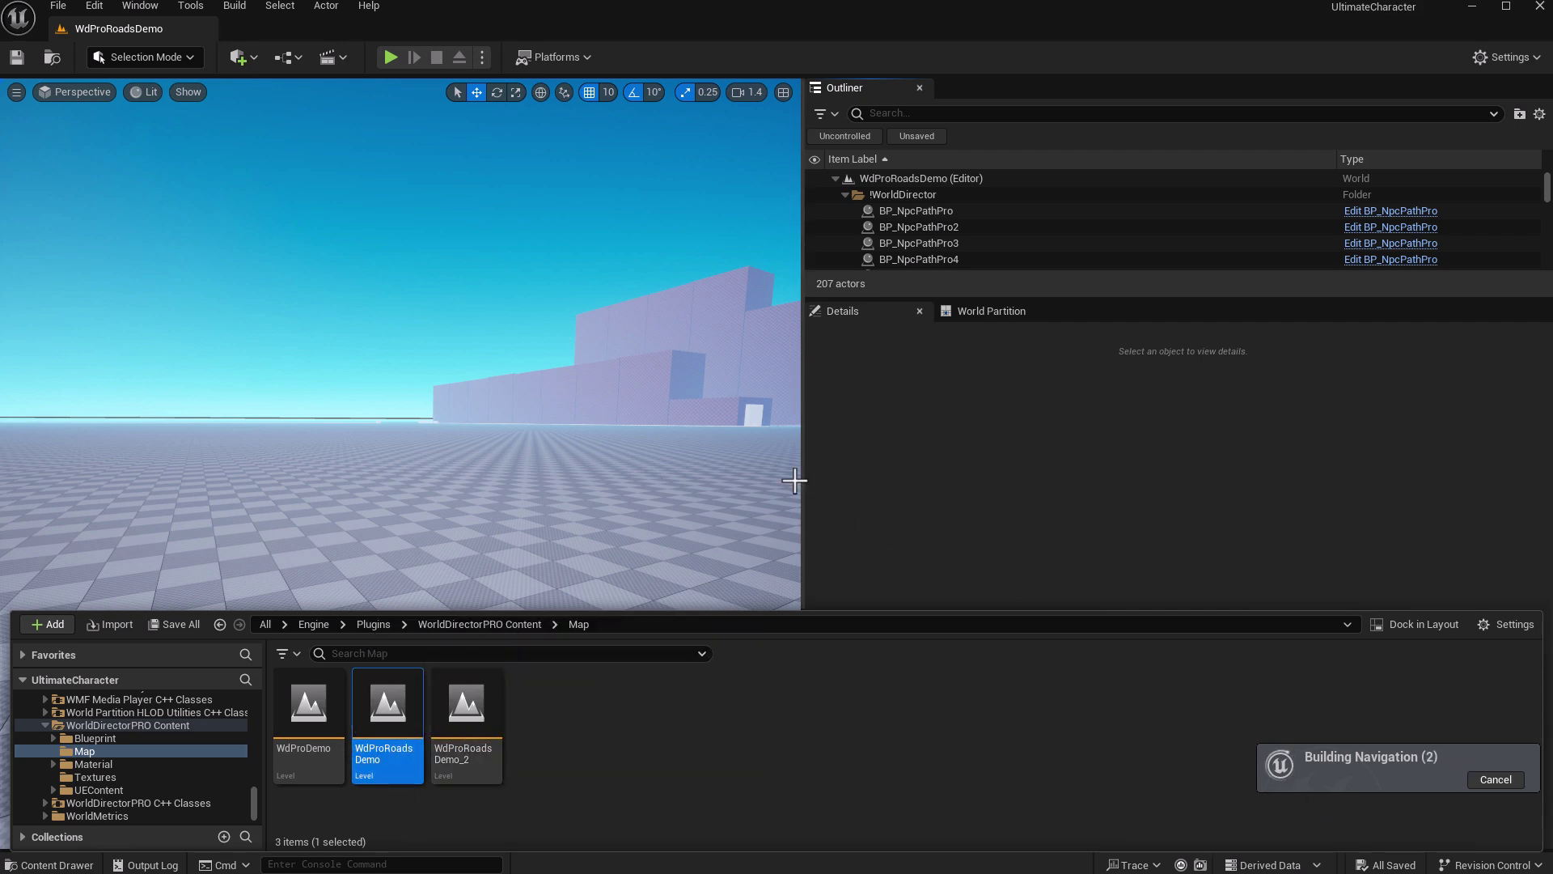
drag(797, 478, 1050, 484)
Playtest the WdProRoadsDemo level by running alongside the buildings among the NPCs, and end the play session.
click(387, 59)
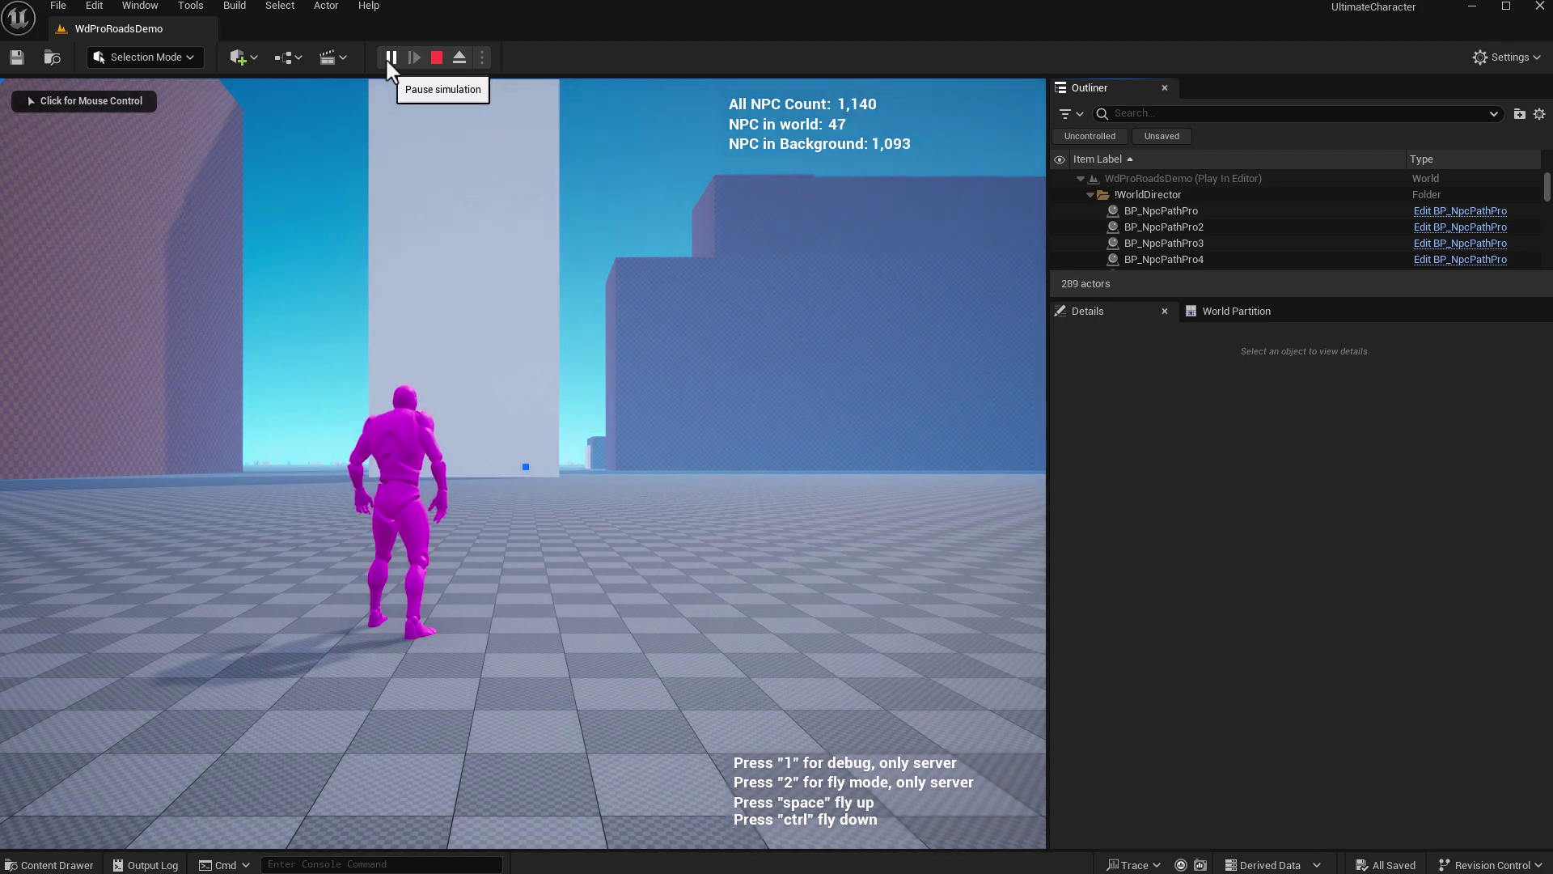
click(501, 406)
key(w)
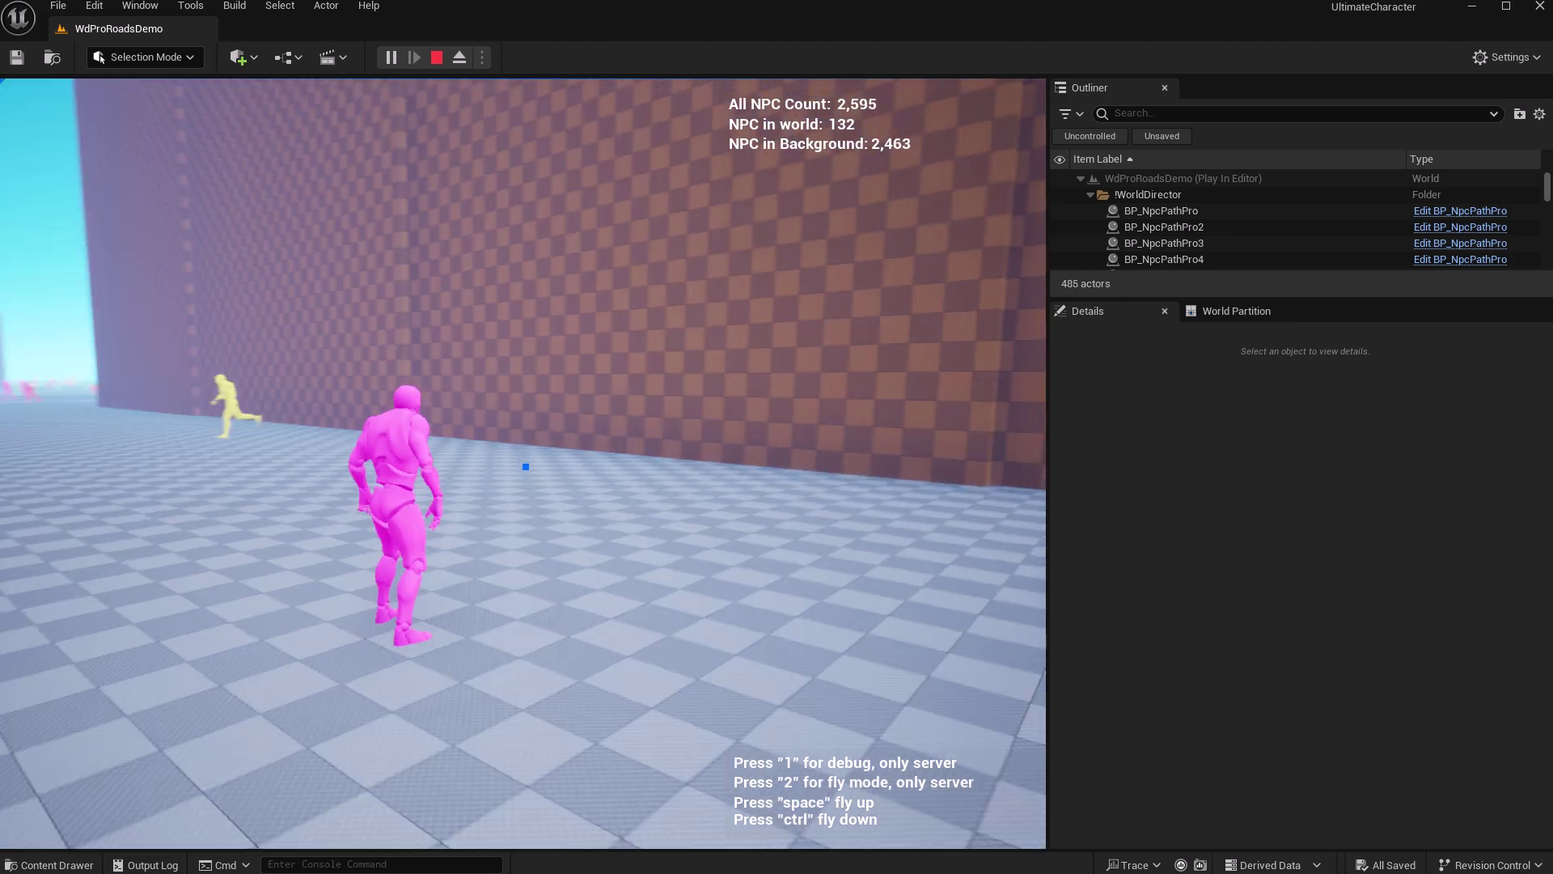
key(w)
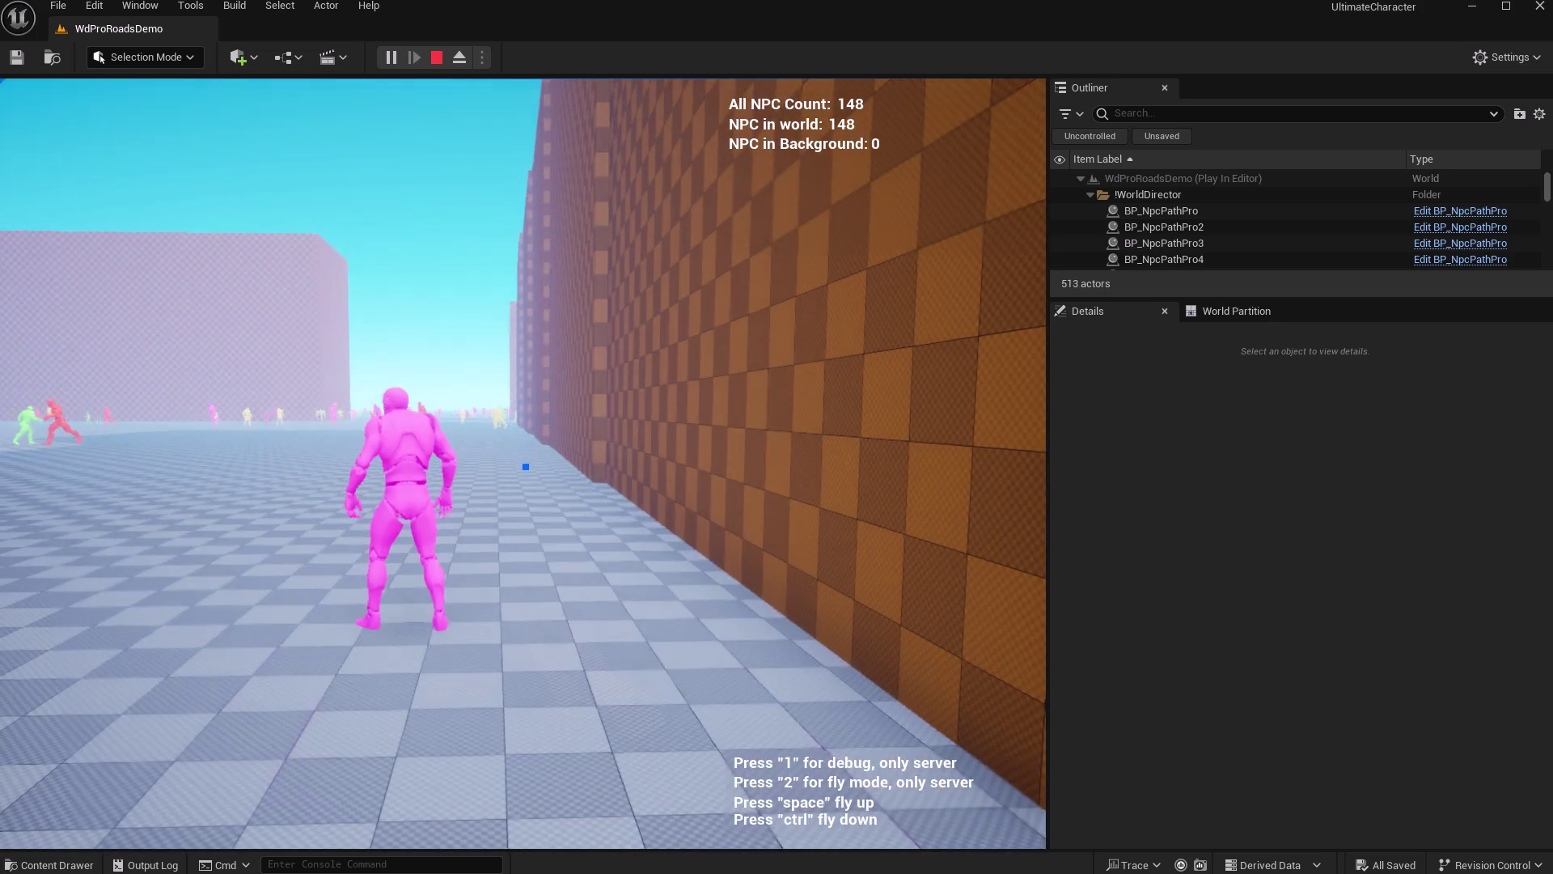
key(Escape)
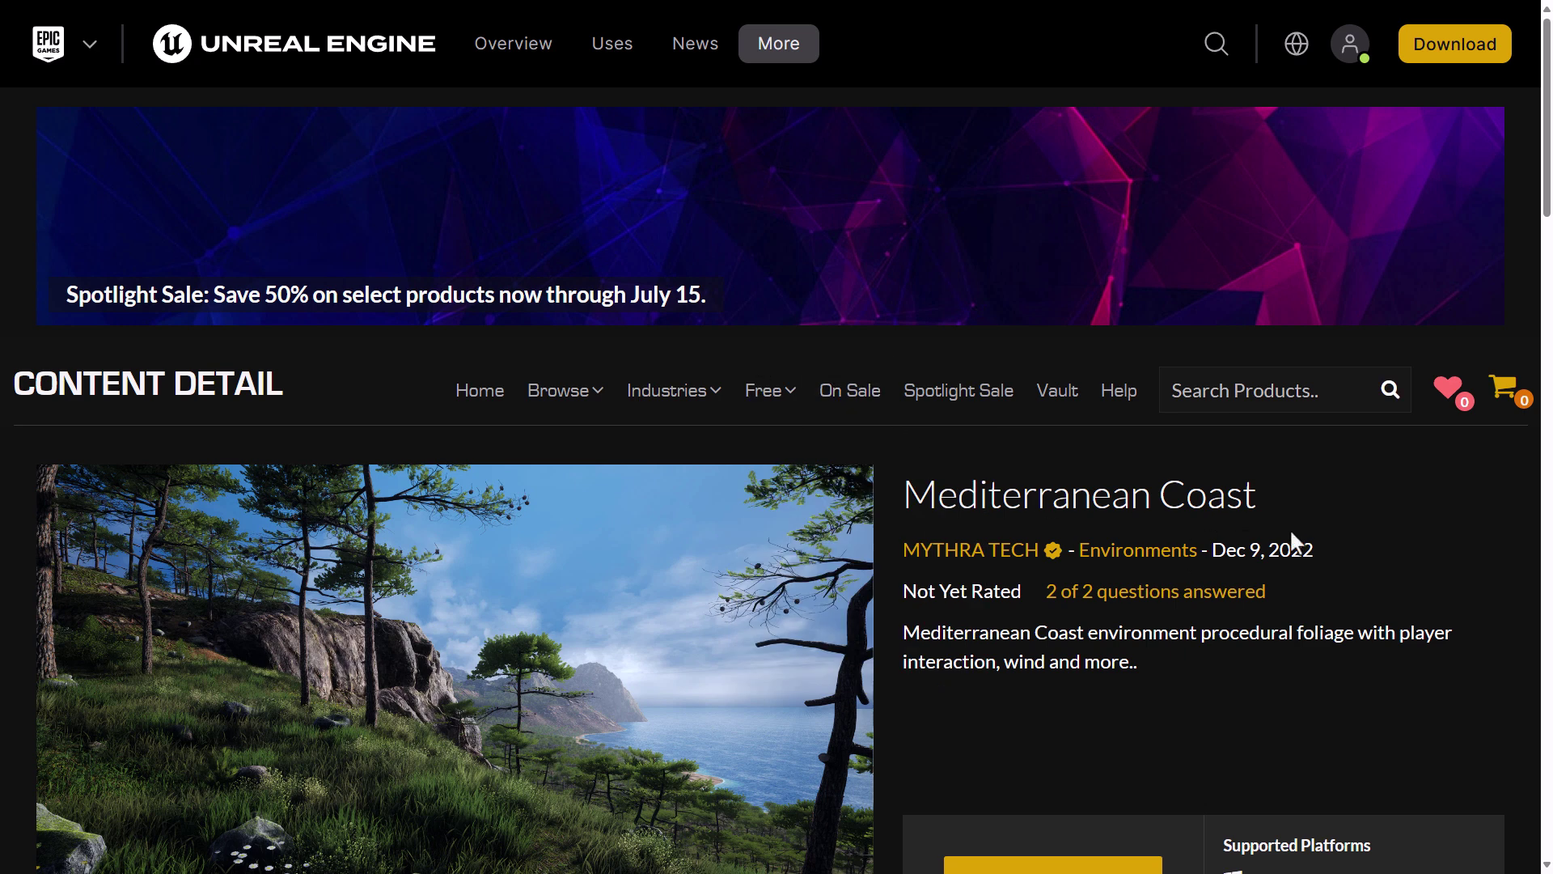
Review the Marketplace product pages of Mediterranean Coast and Mega Magic VFX Bundle, including the supported platforms and engine versions.
scroll(1289, 527, down, 3)
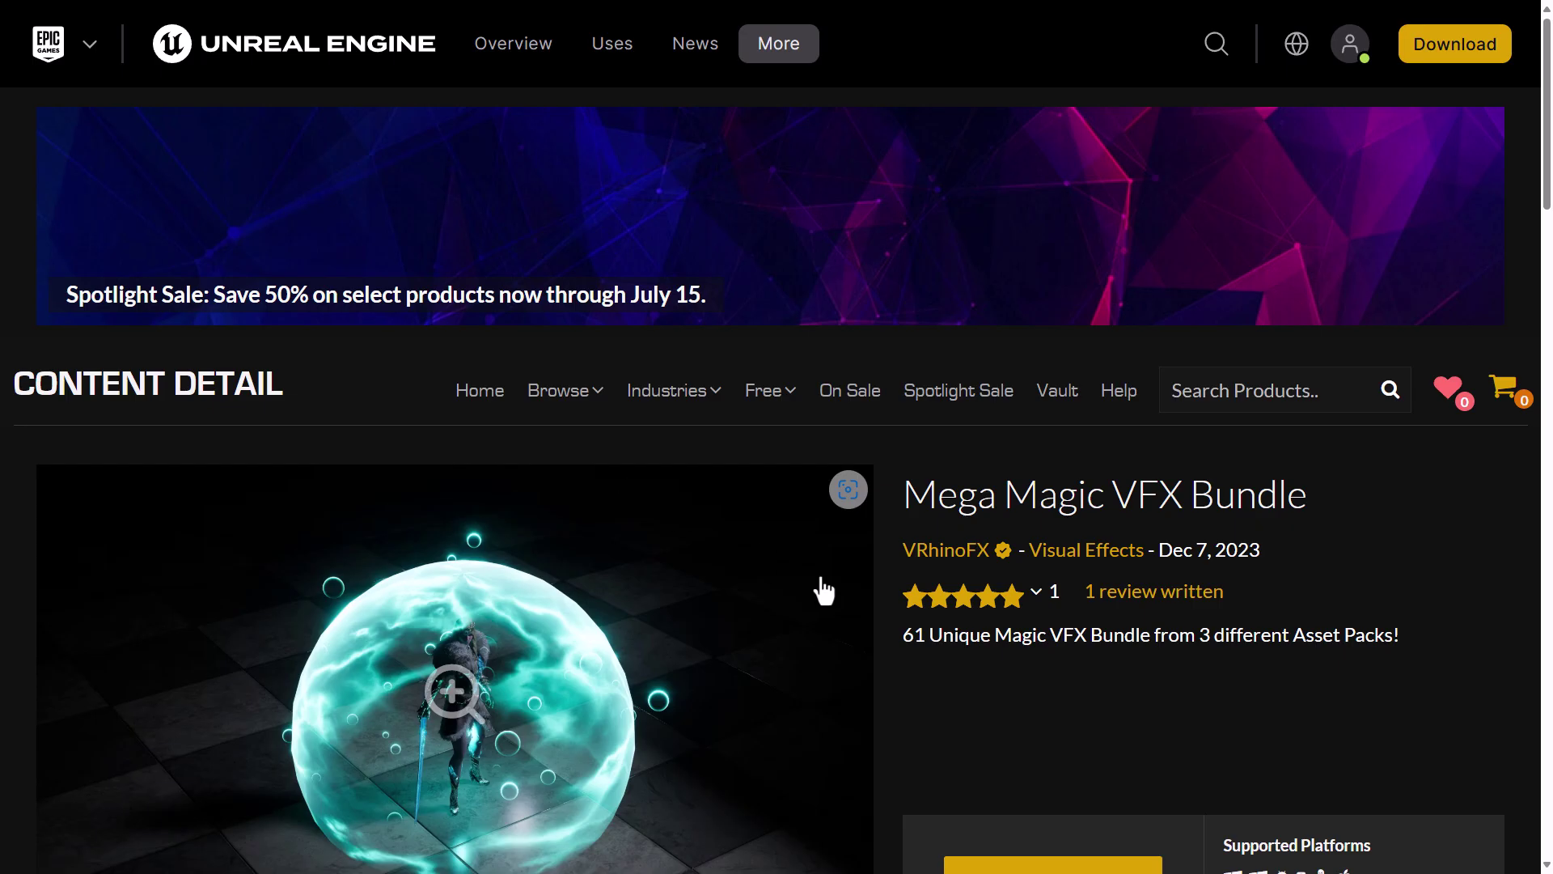
scroll(825, 591, down, 4)
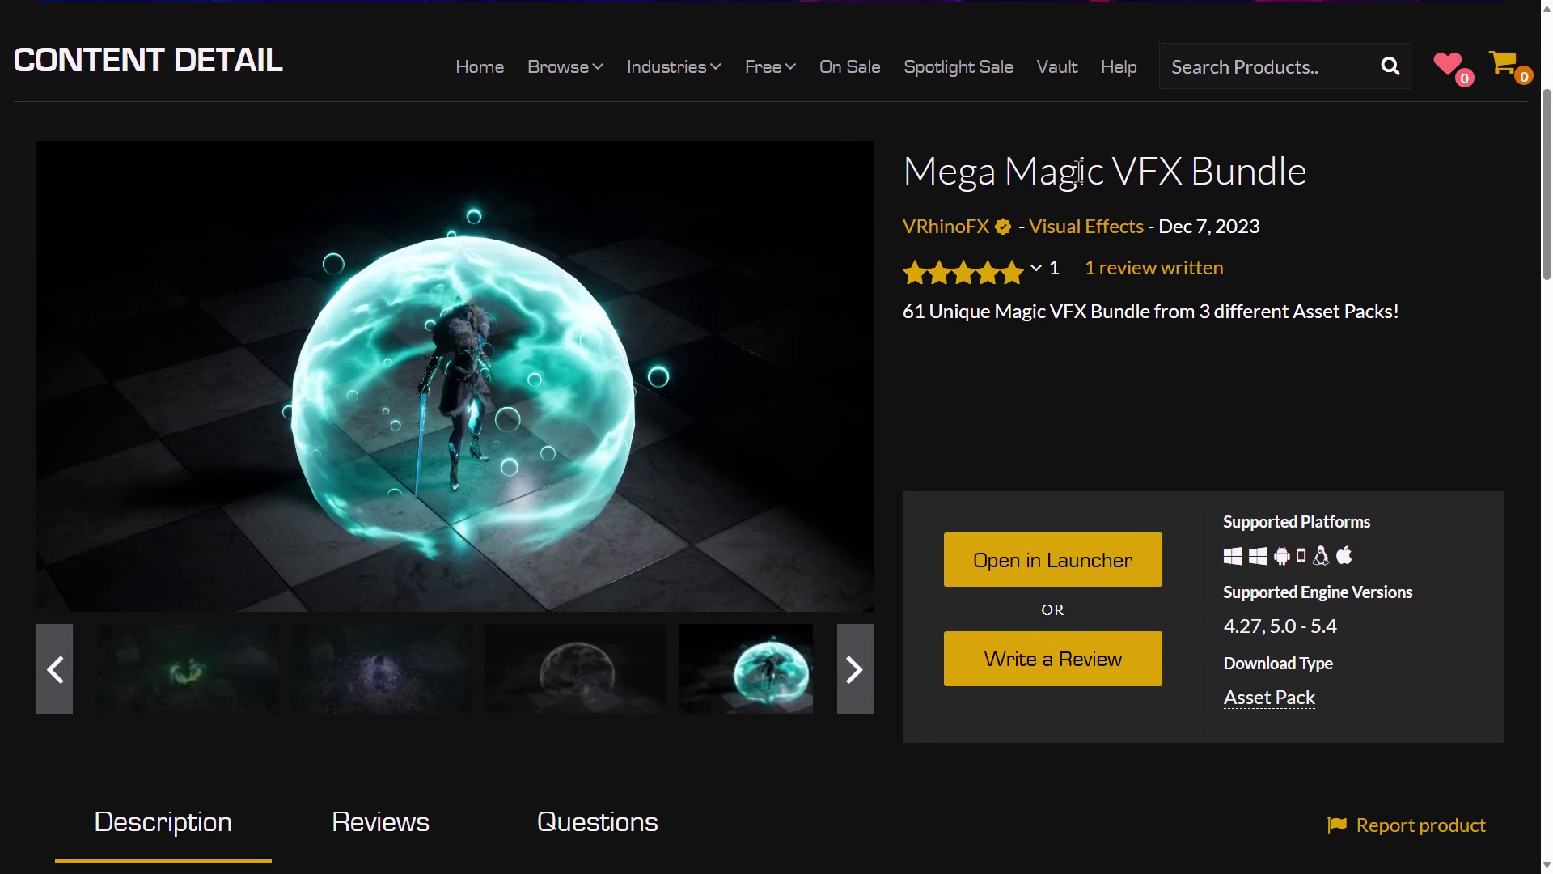
scroll(728, 346, down, 1)
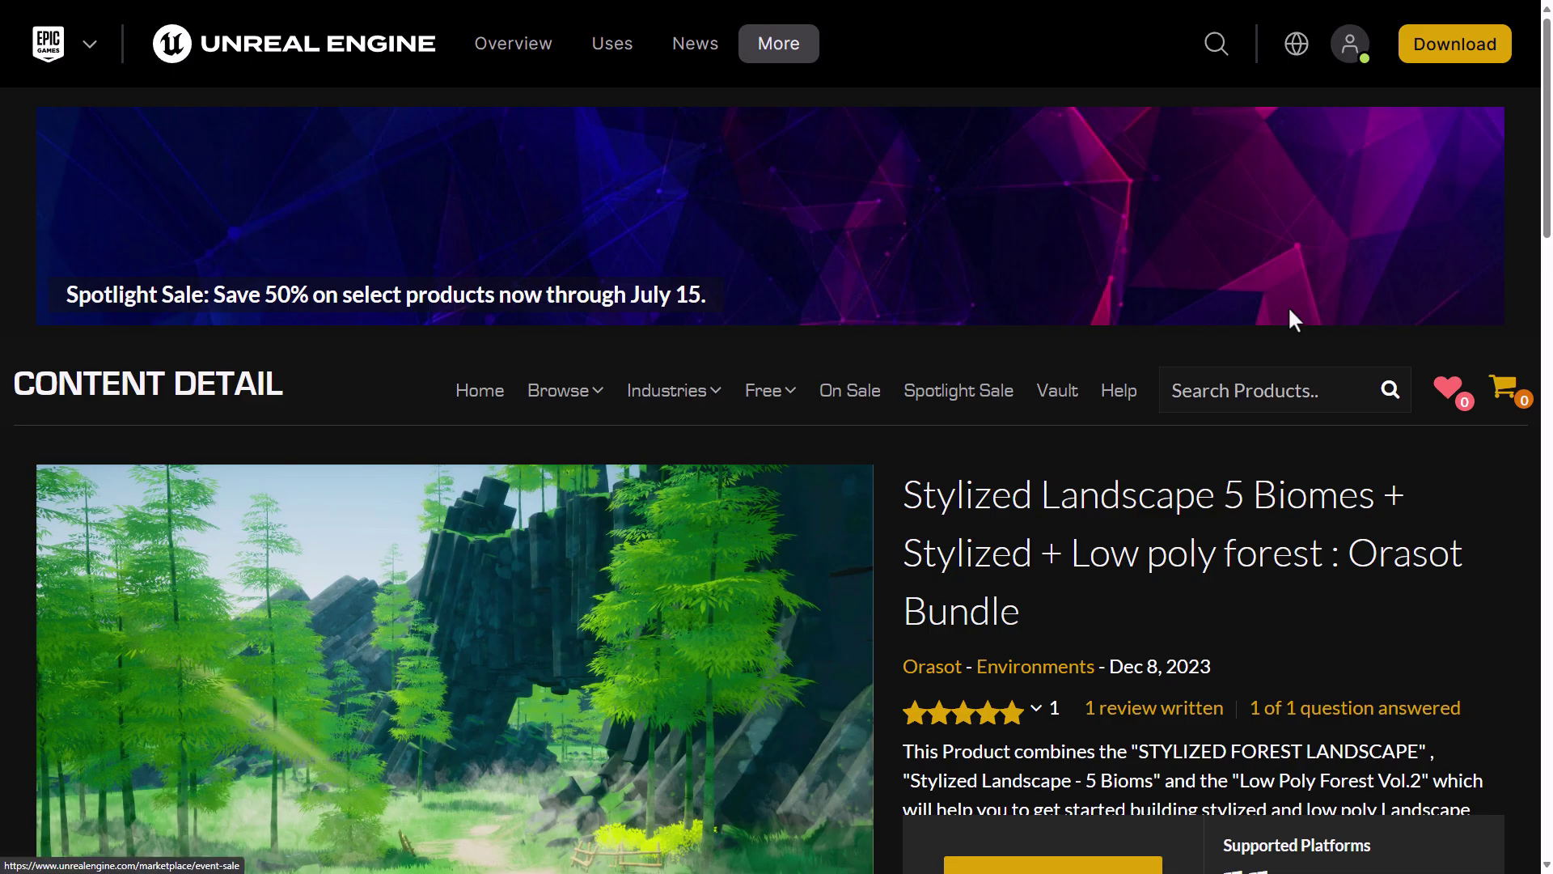
Examine the Stylized Landscape 5 Biomes + Stylized + Low poly forest : Orasot Bundle page, including its supported engine versions and description.
scroll(1289, 318, down, 2)
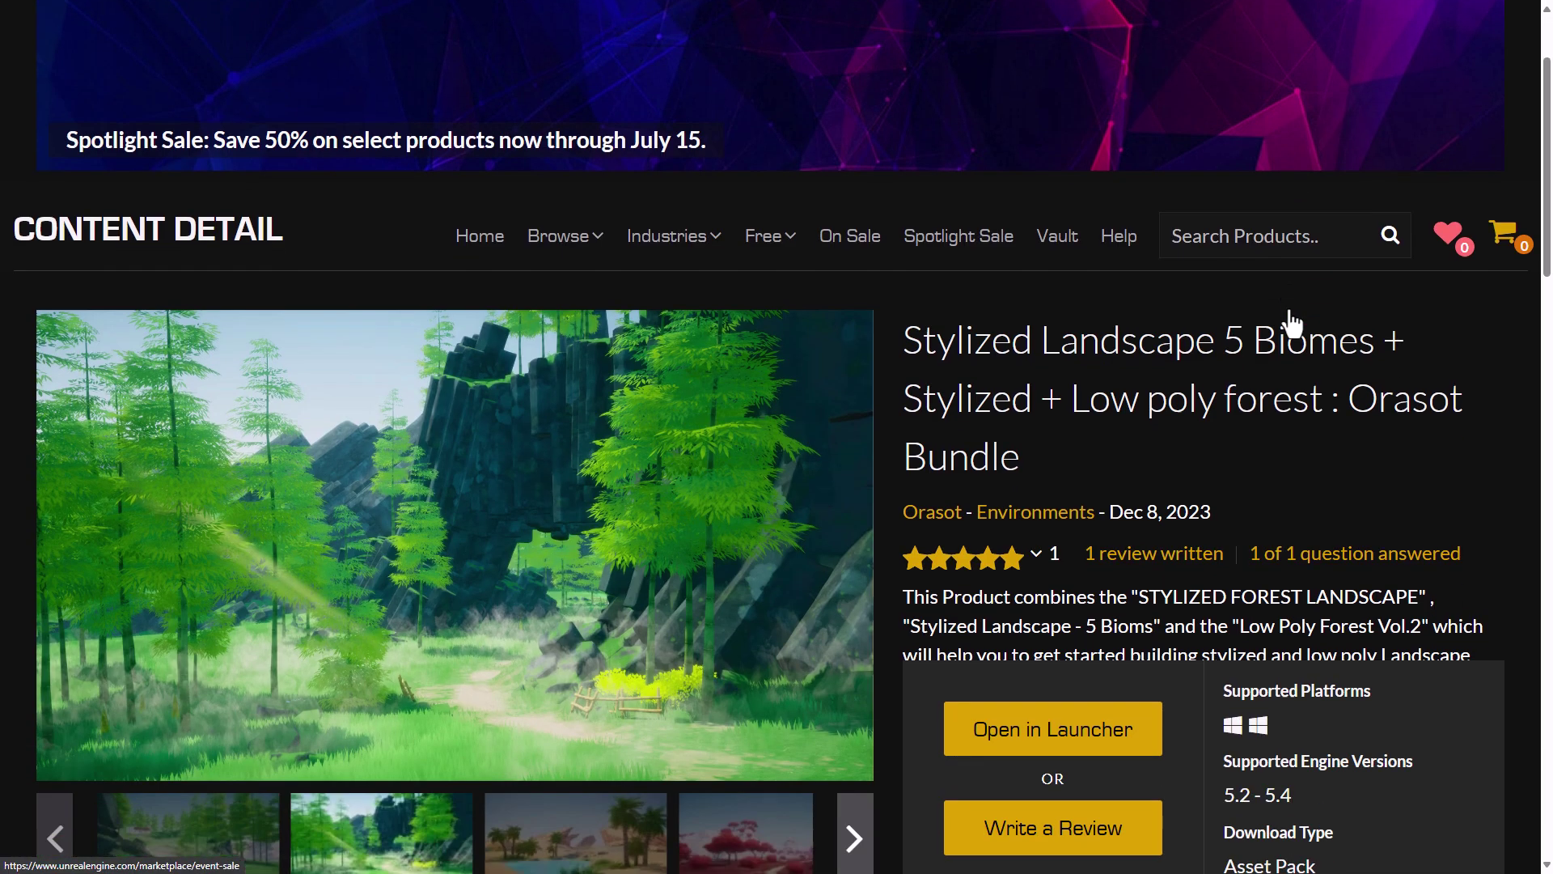
scroll(1292, 323, down, 2)
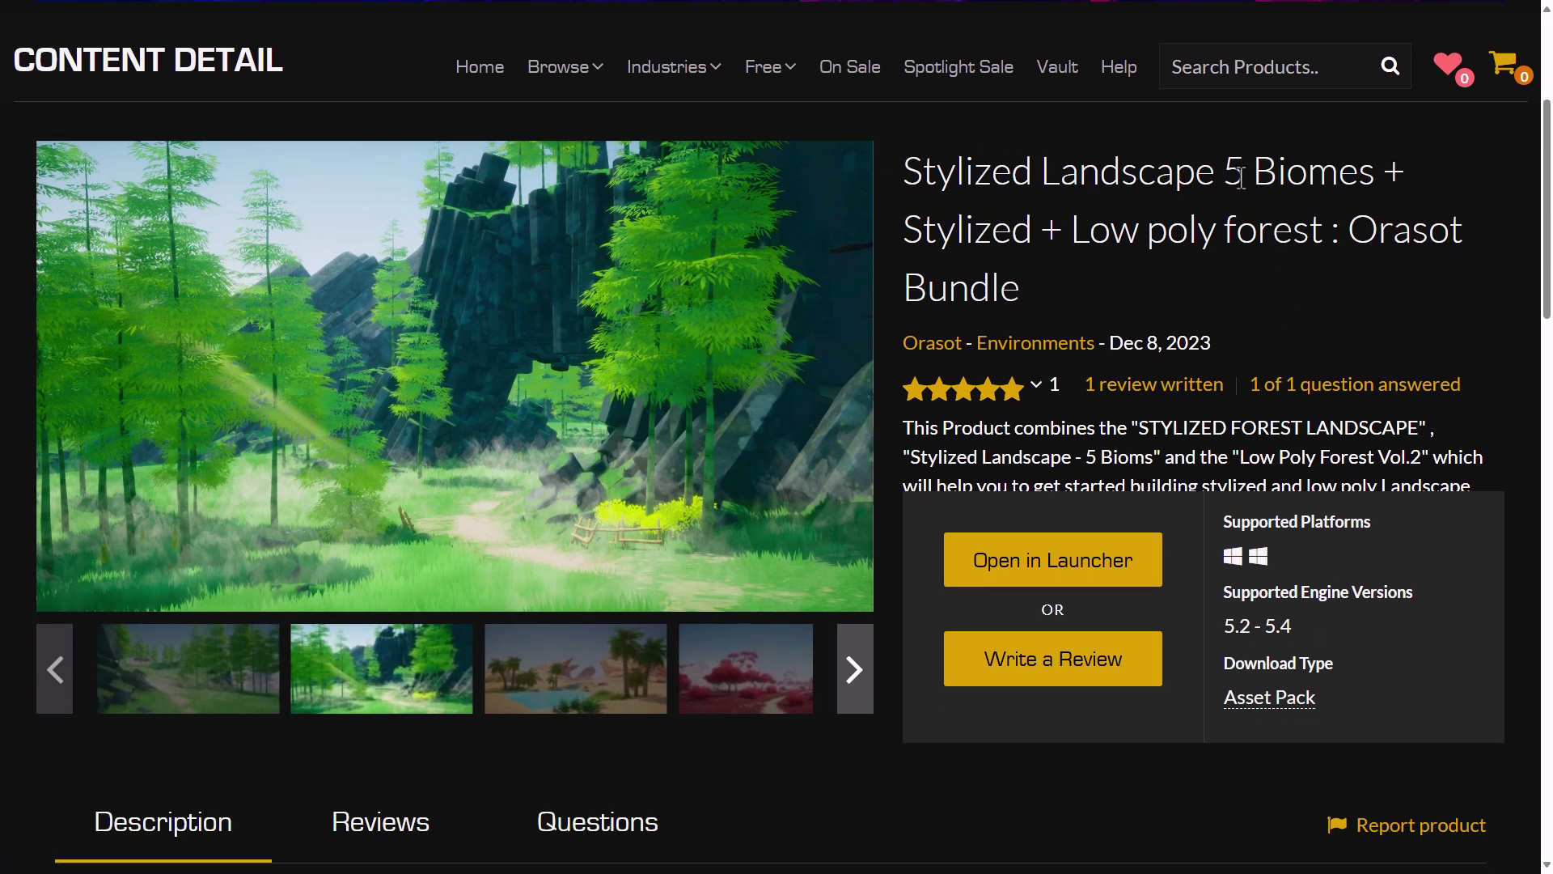
scroll(1095, 267, down, 1)
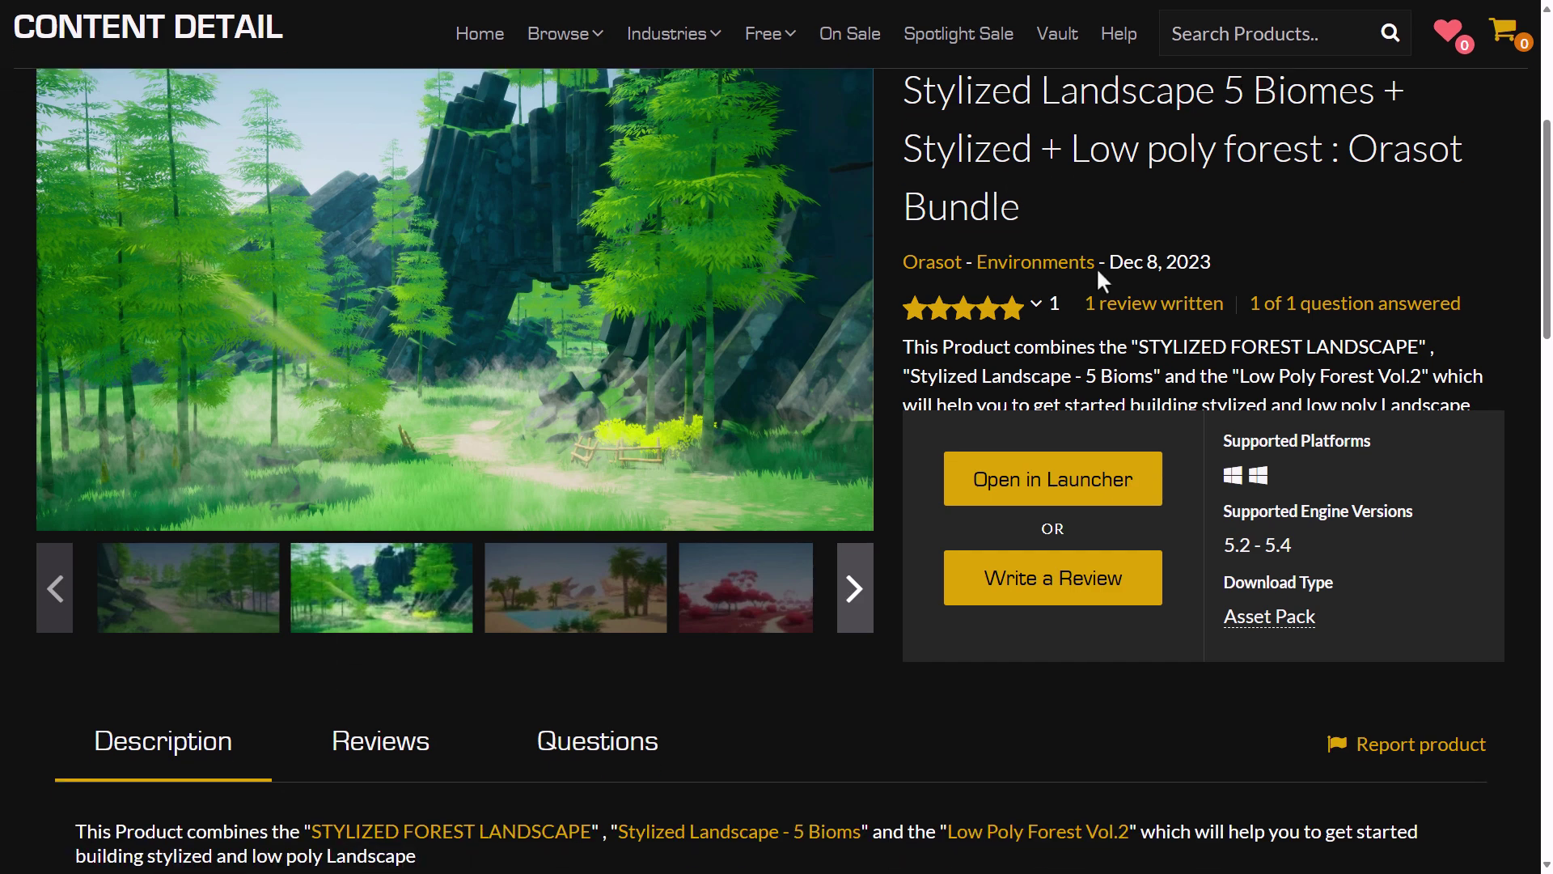
scroll(1076, 265, up, 1)
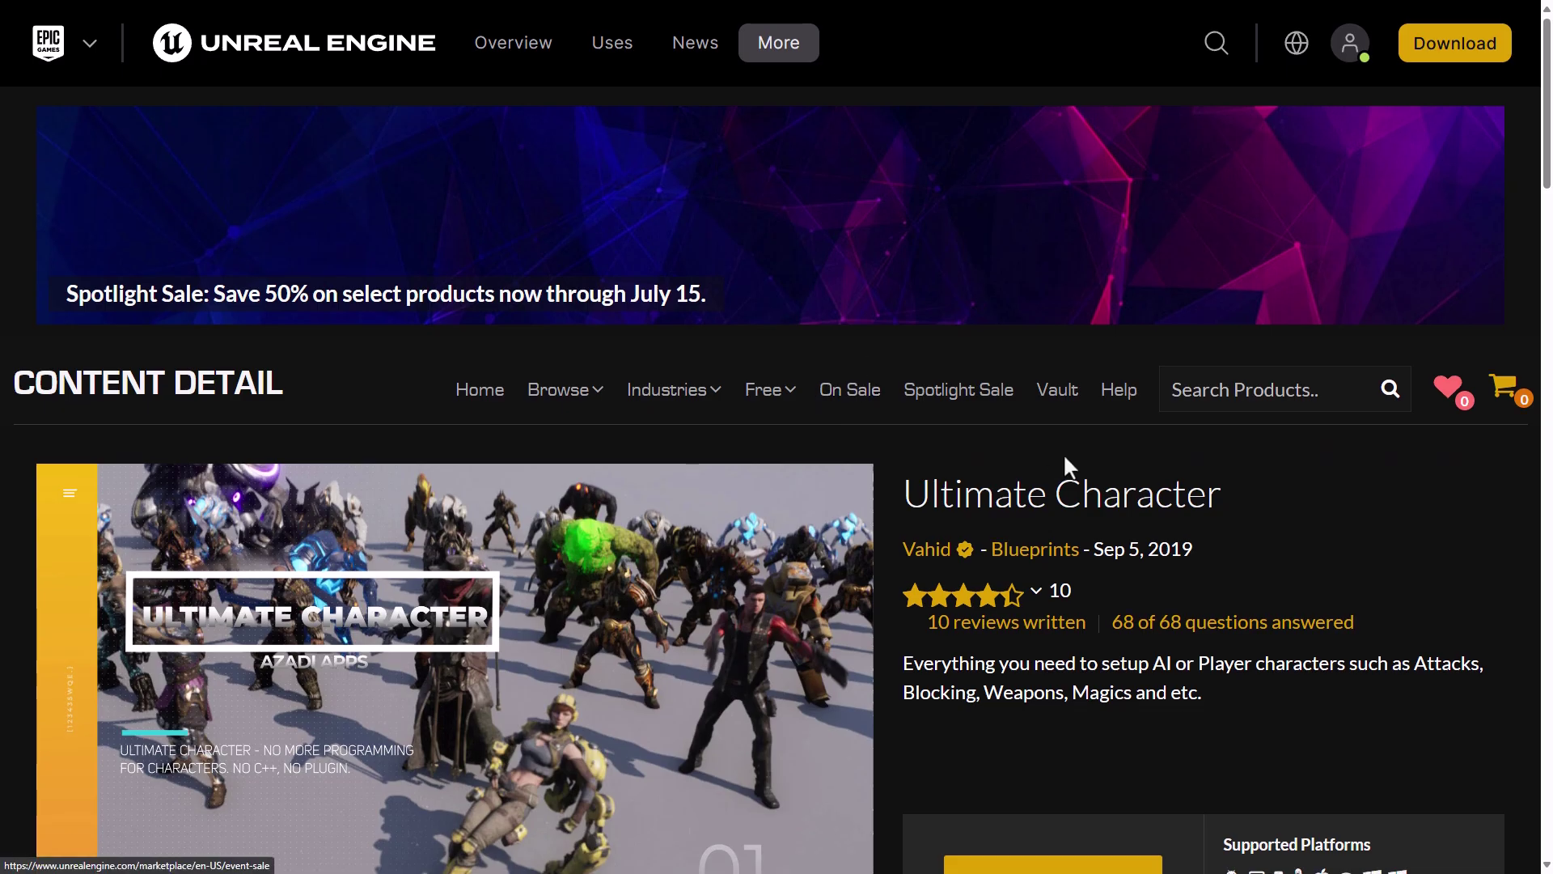
Read the Ultimate Character product page down through the feature list in its description.
scroll(1064, 465, down, 4)
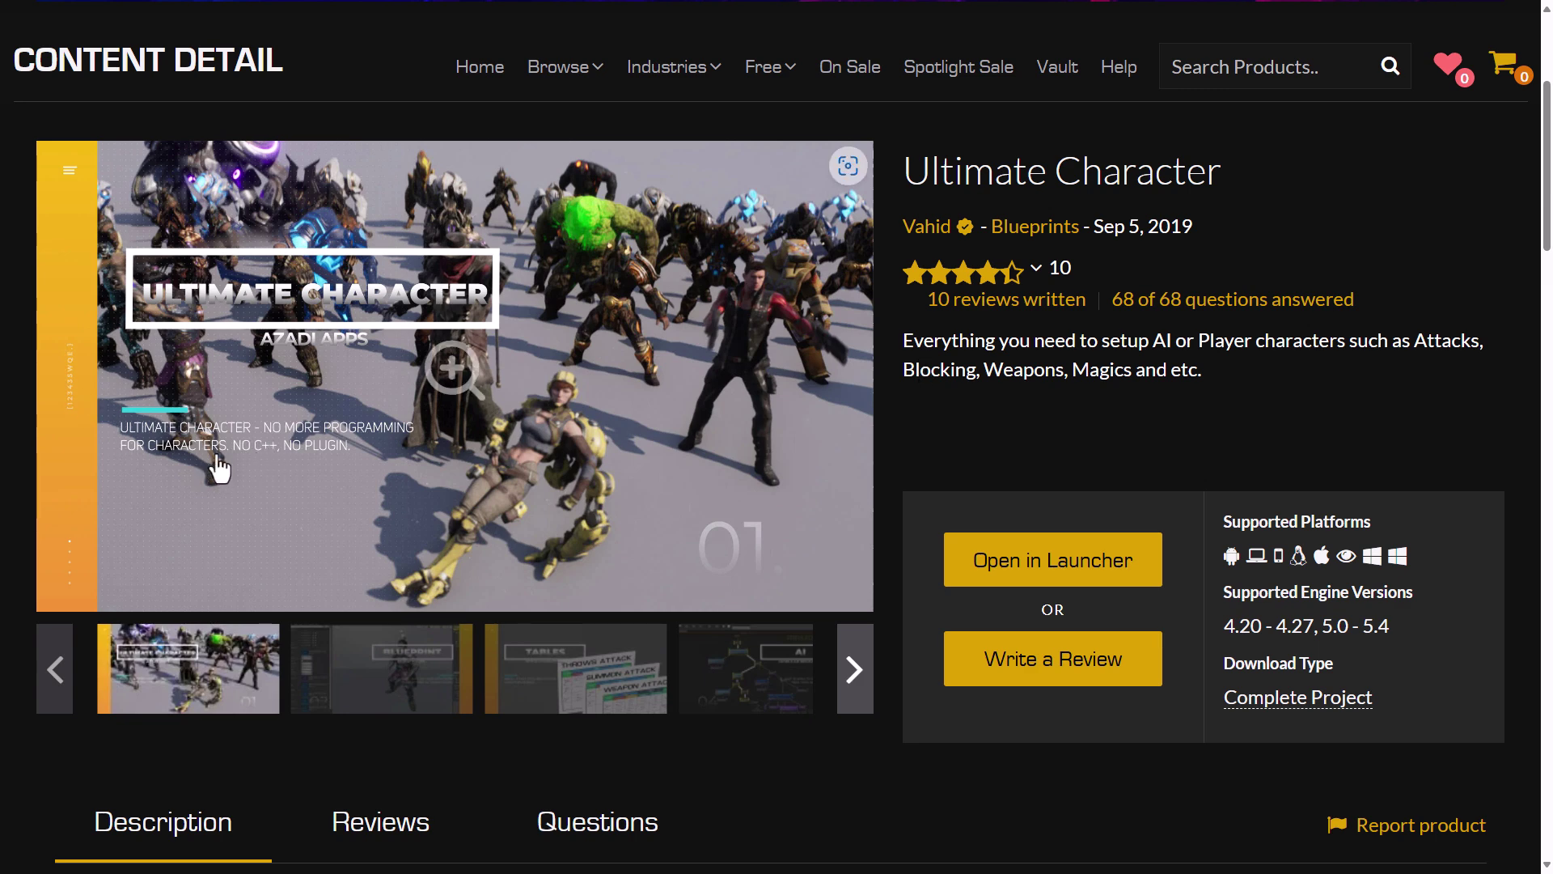
scroll(623, 491, down, 8)
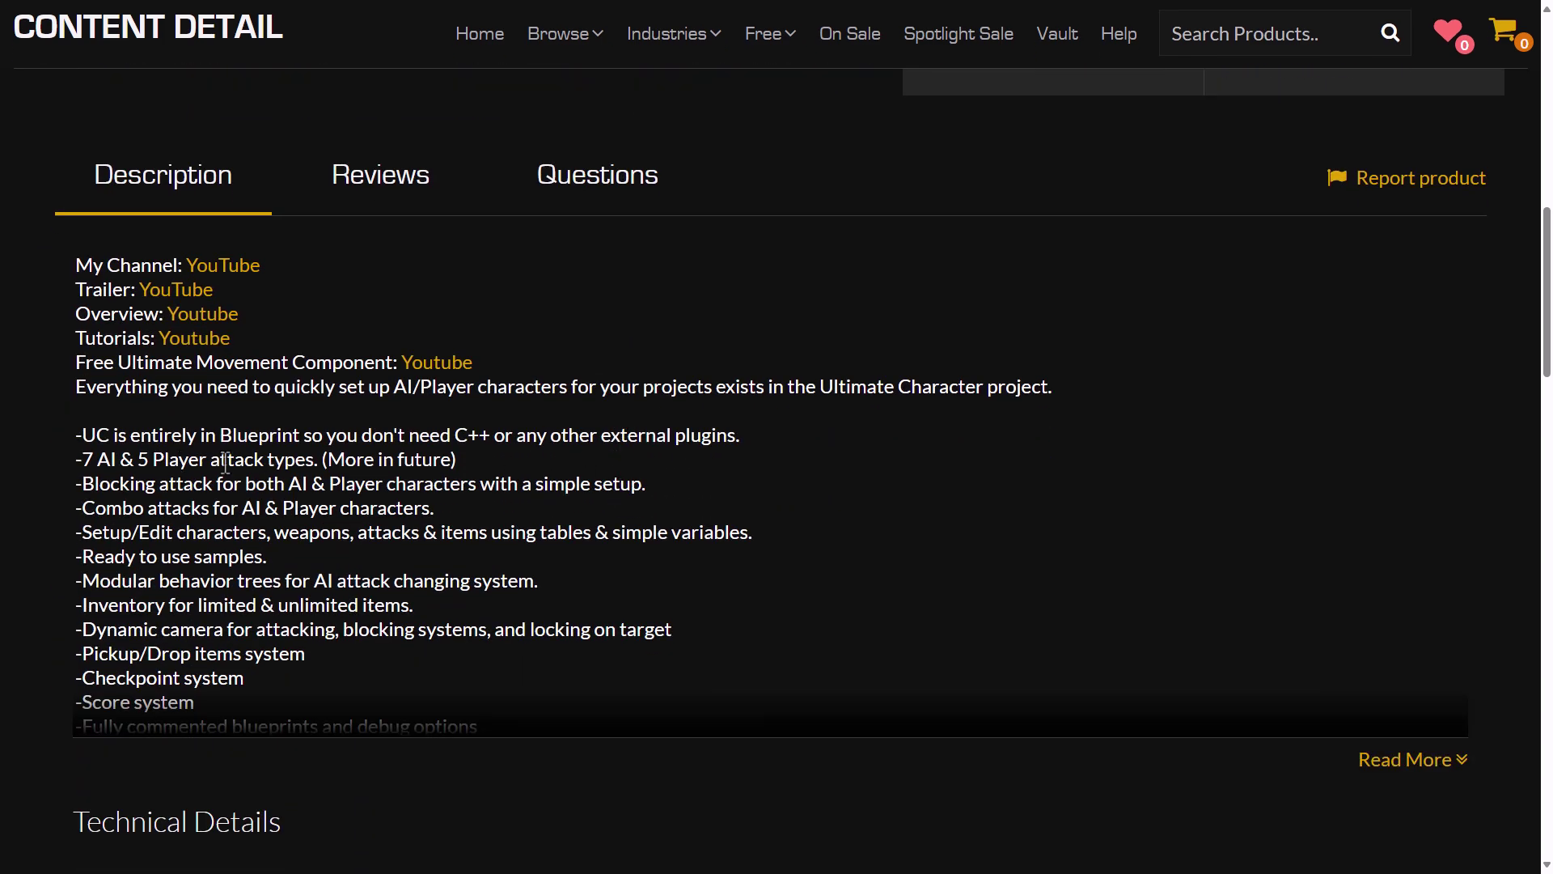
scroll(560, 548, up, 12)
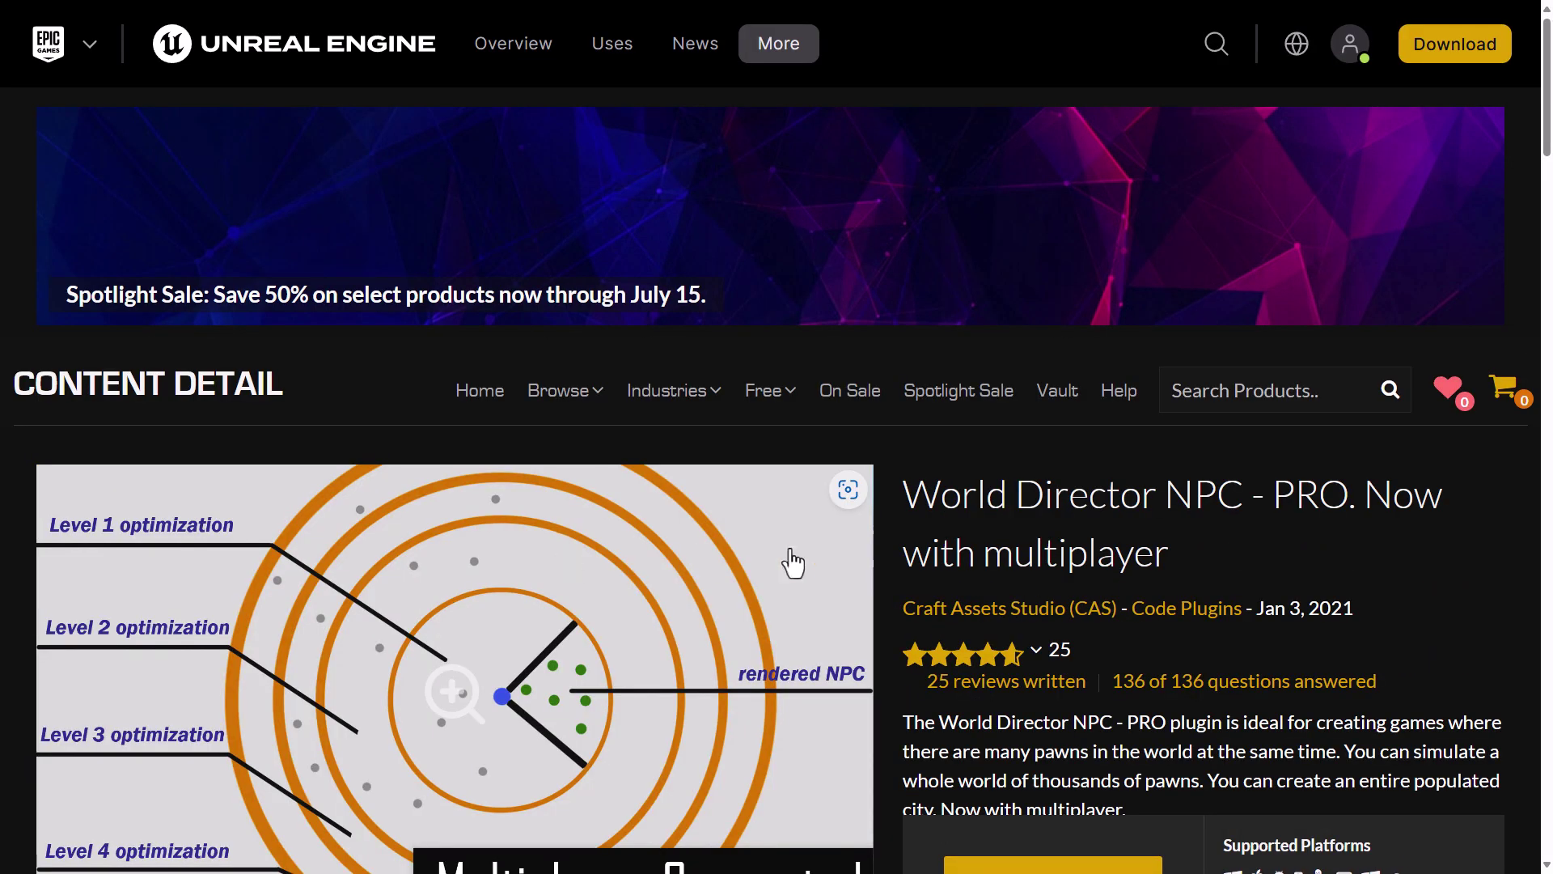
Read the World Director NPC - PRO product page, covering its supported platforms, engine versions, description and update notes.
scroll(927, 549, down, 2)
scroll(927, 549, down, 1)
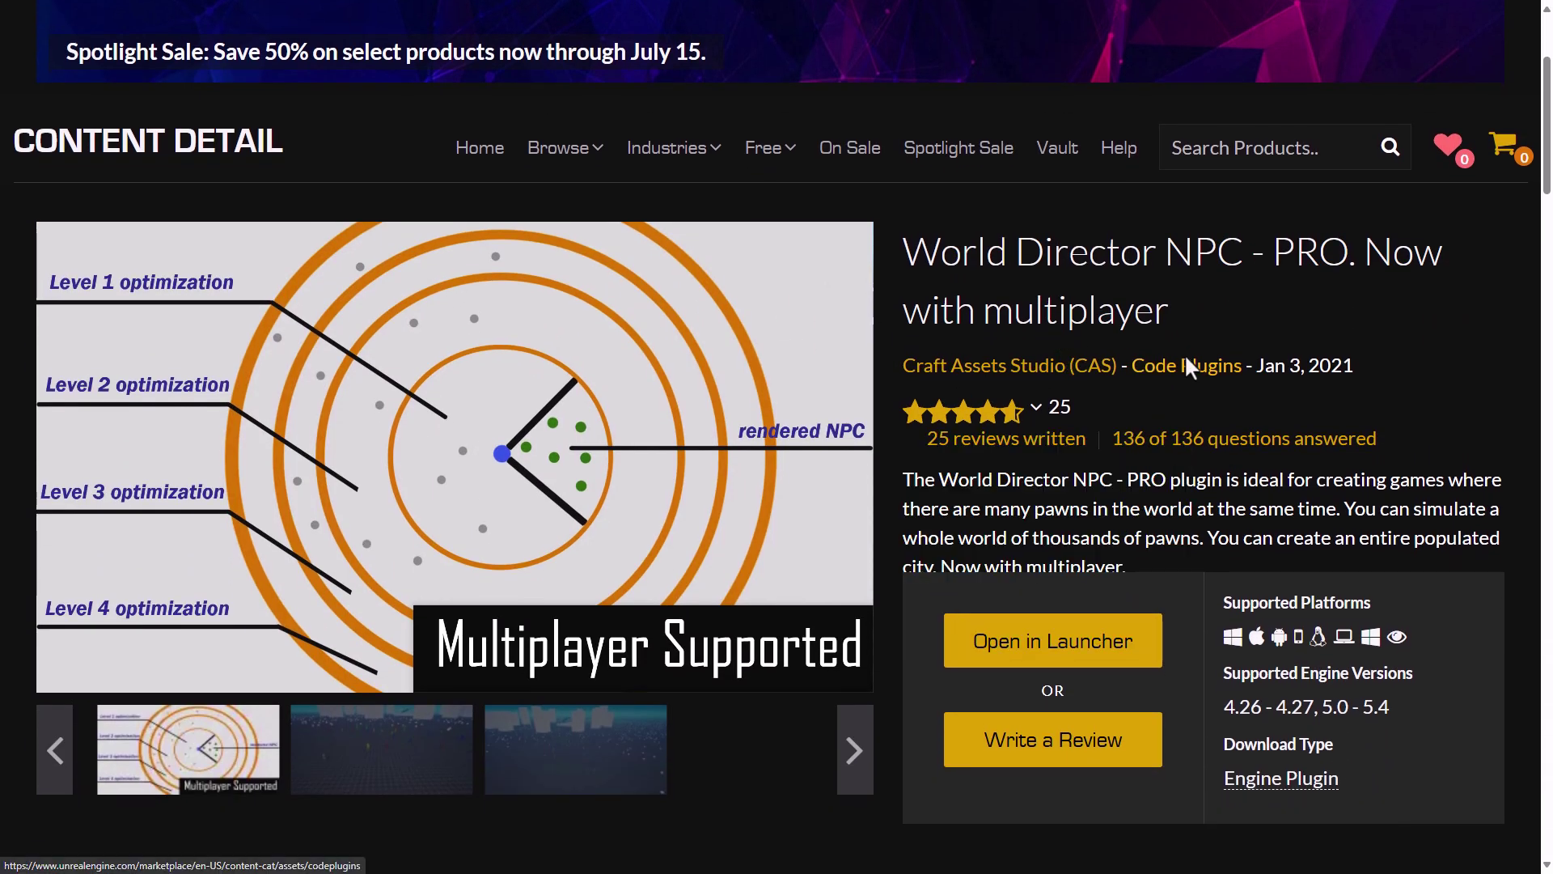
scroll(1314, 362, down, 5)
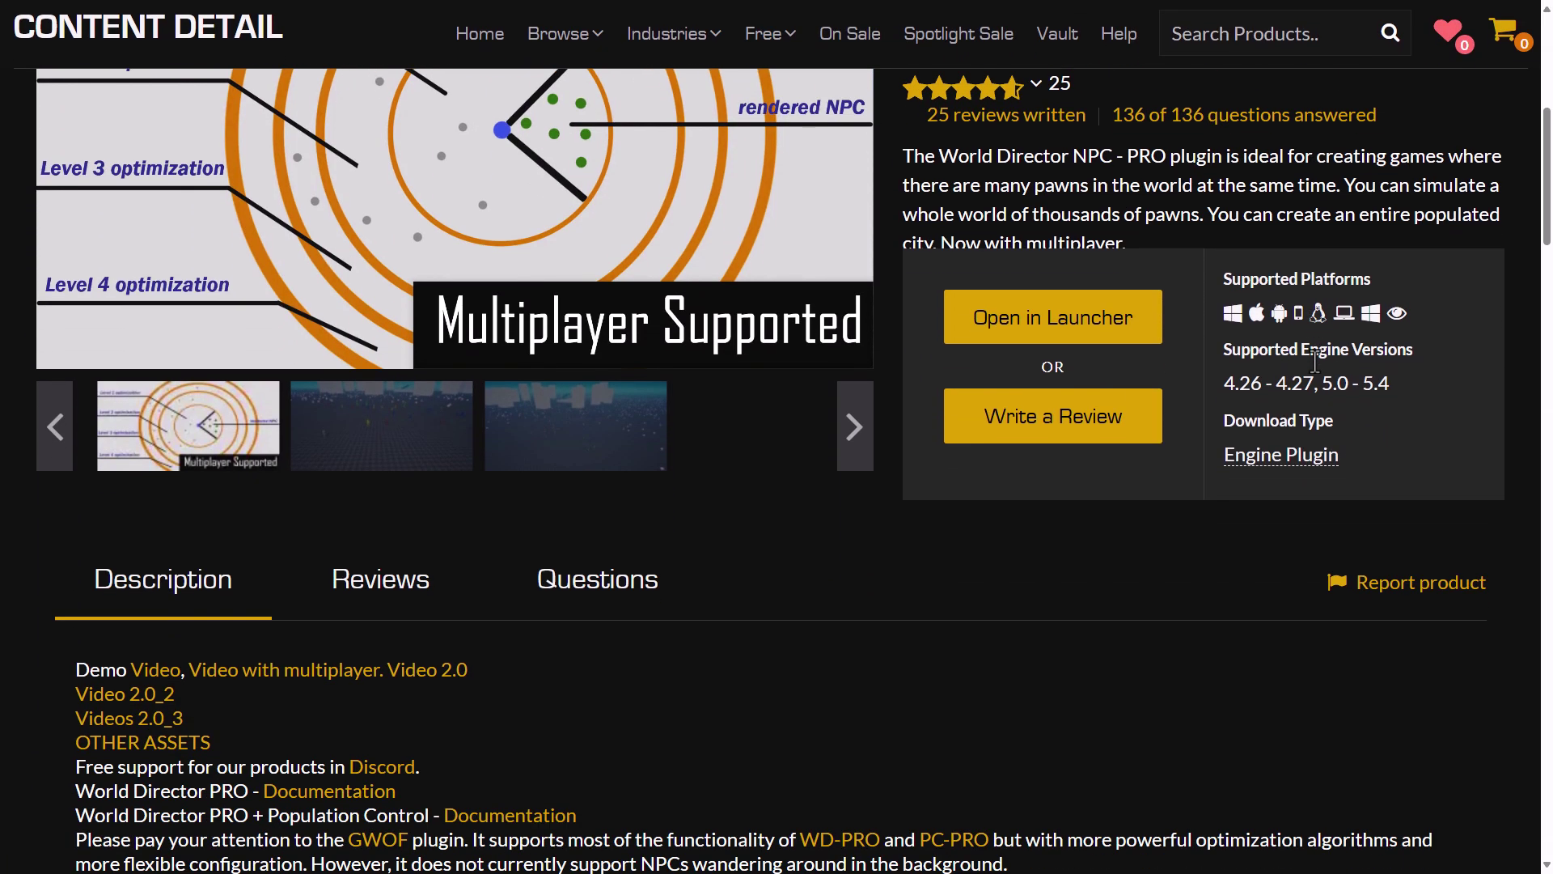
scroll(1315, 361, down, 5)
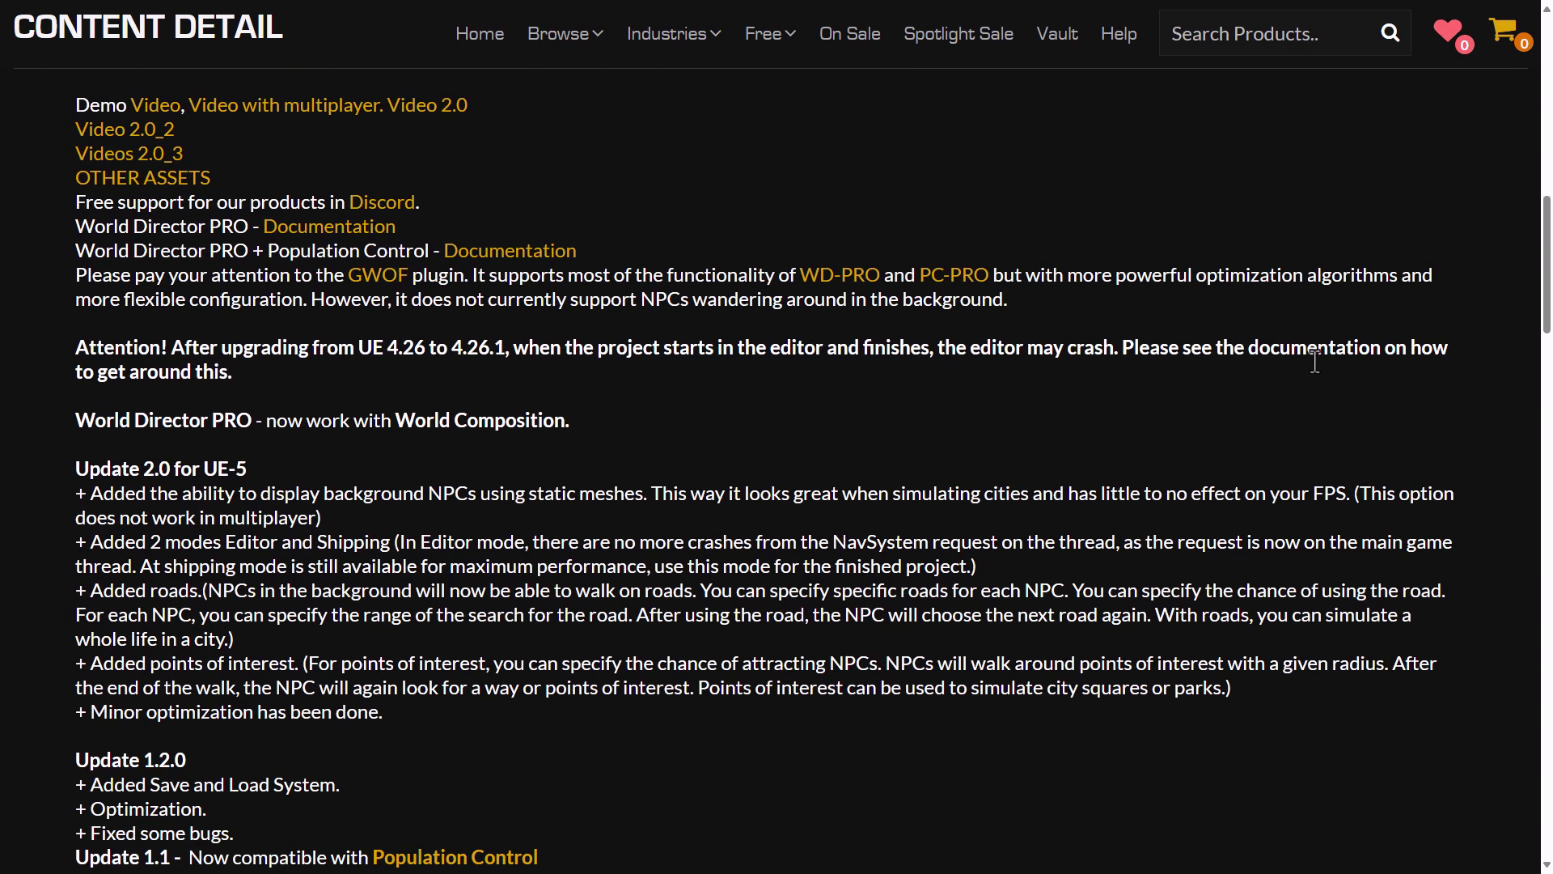
key(Home)
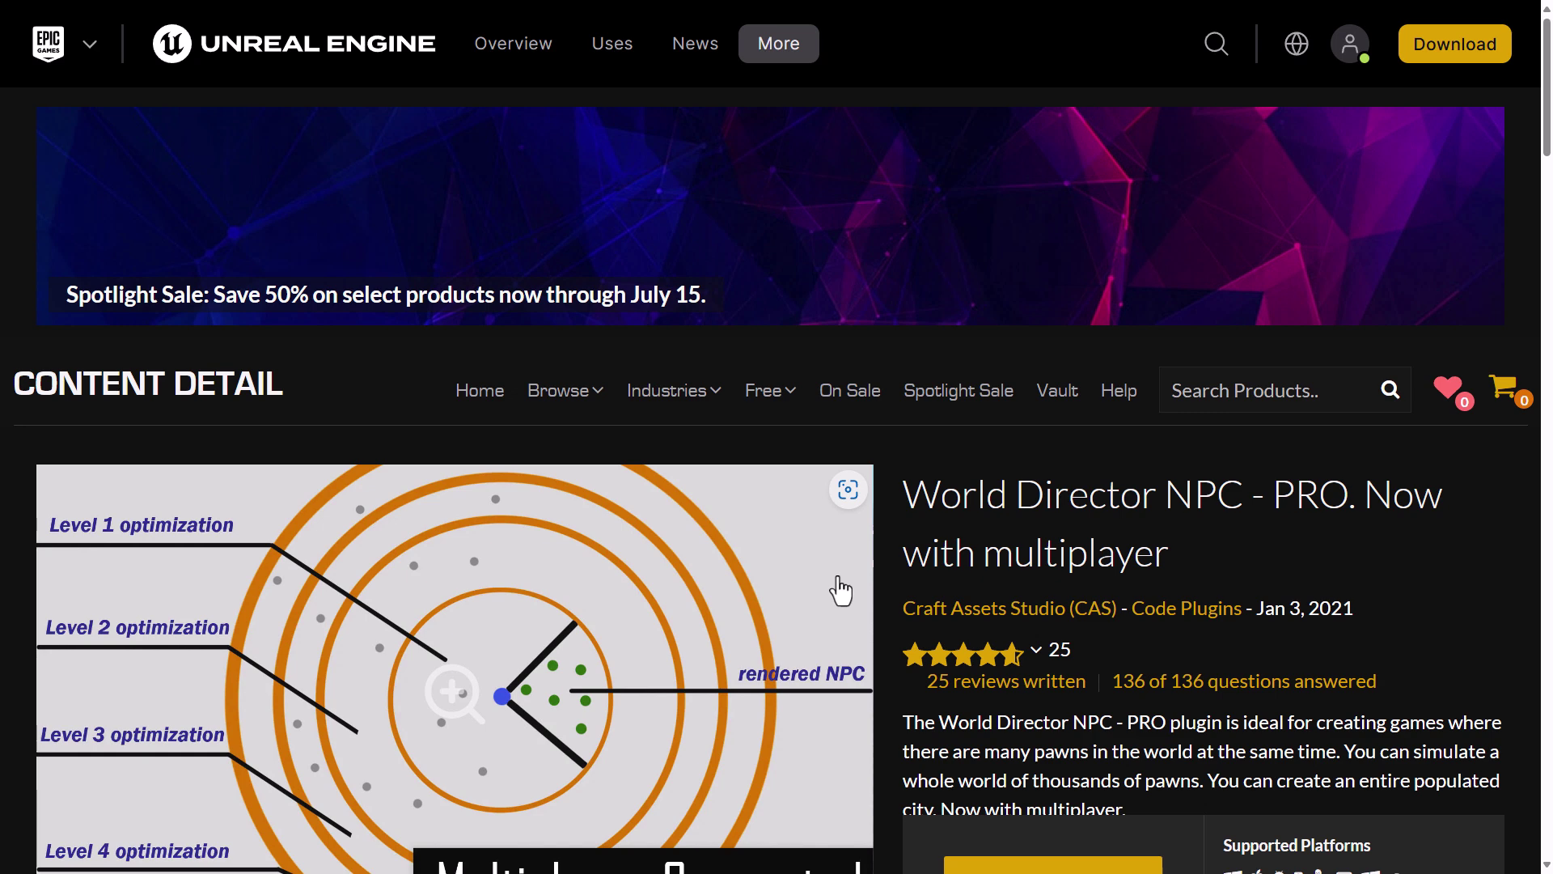
scroll(979, 511, down, 2)
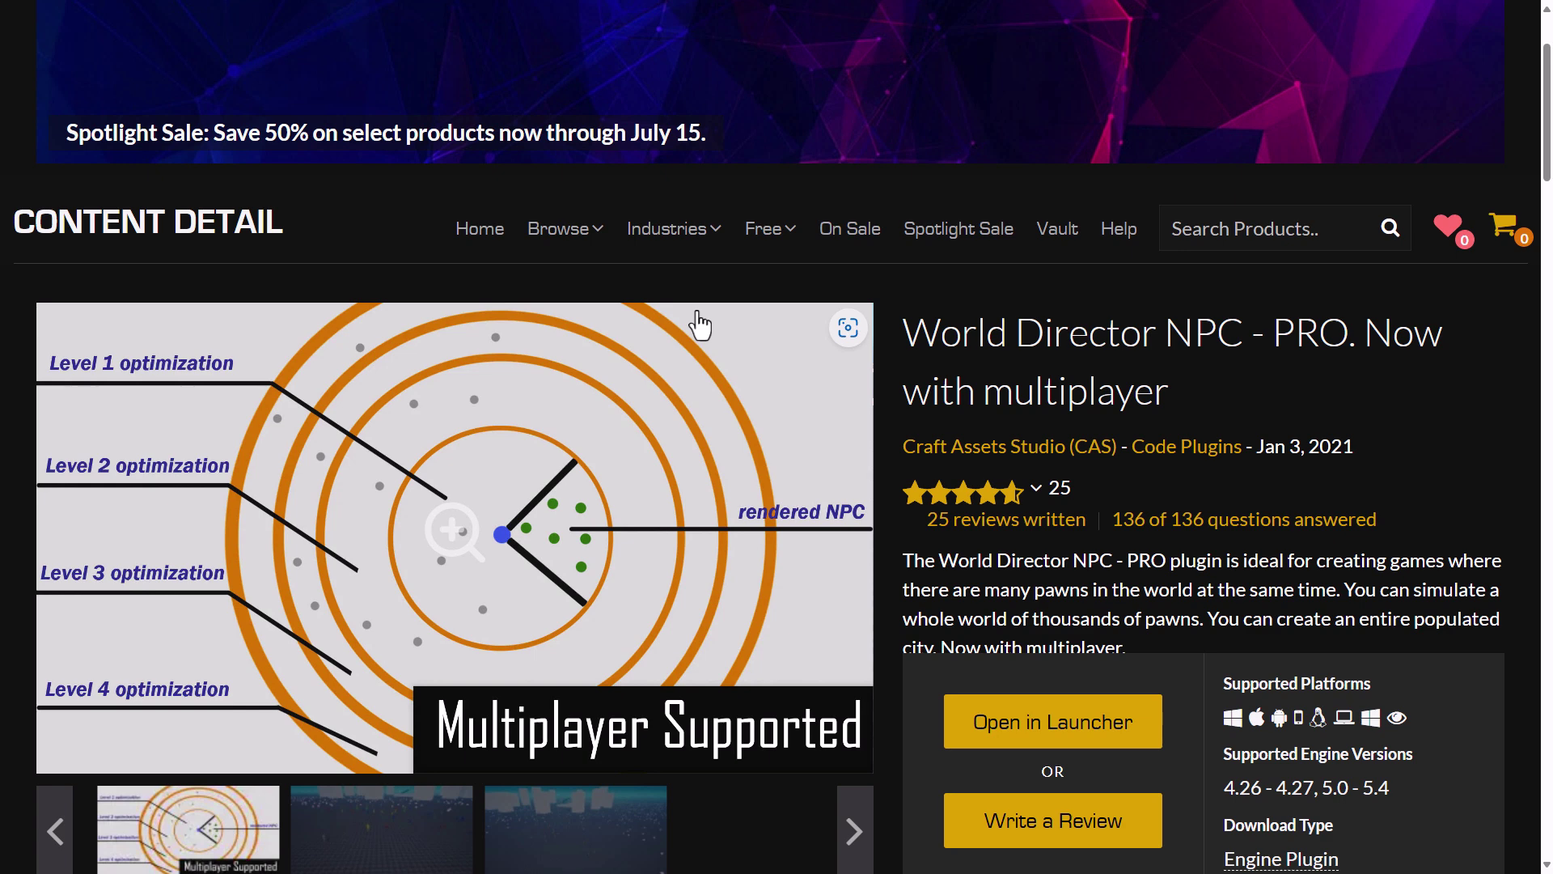
Browse the newest Marketplace products, and narrow the listing to the Free For The Month products and look through them.
mouse_move(781, 247)
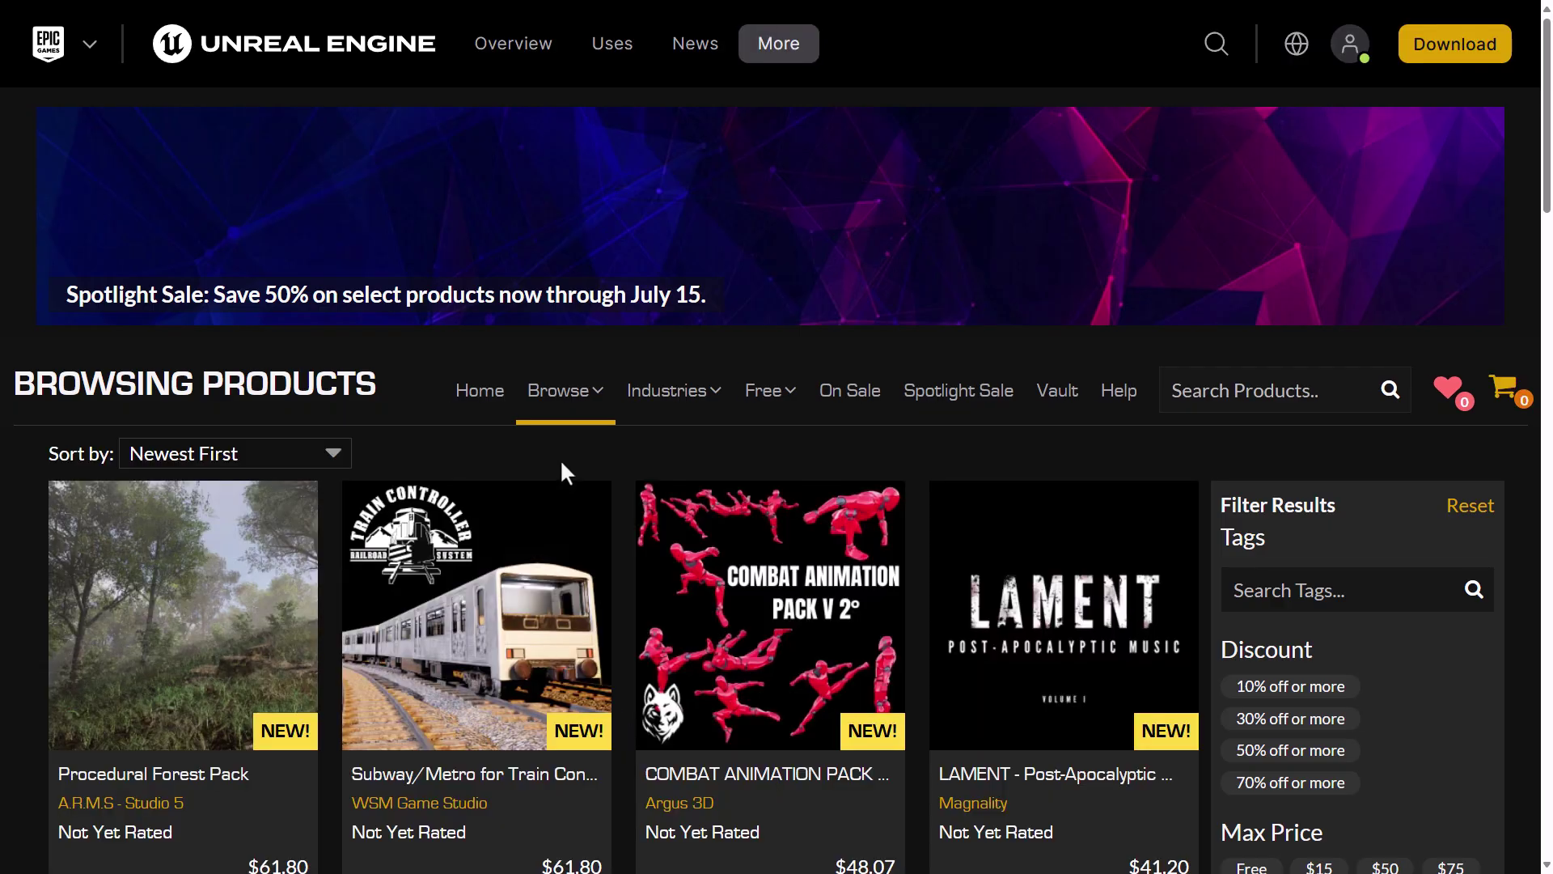
scroll(560, 458, down, 4)
scroll(575, 466, up, 3)
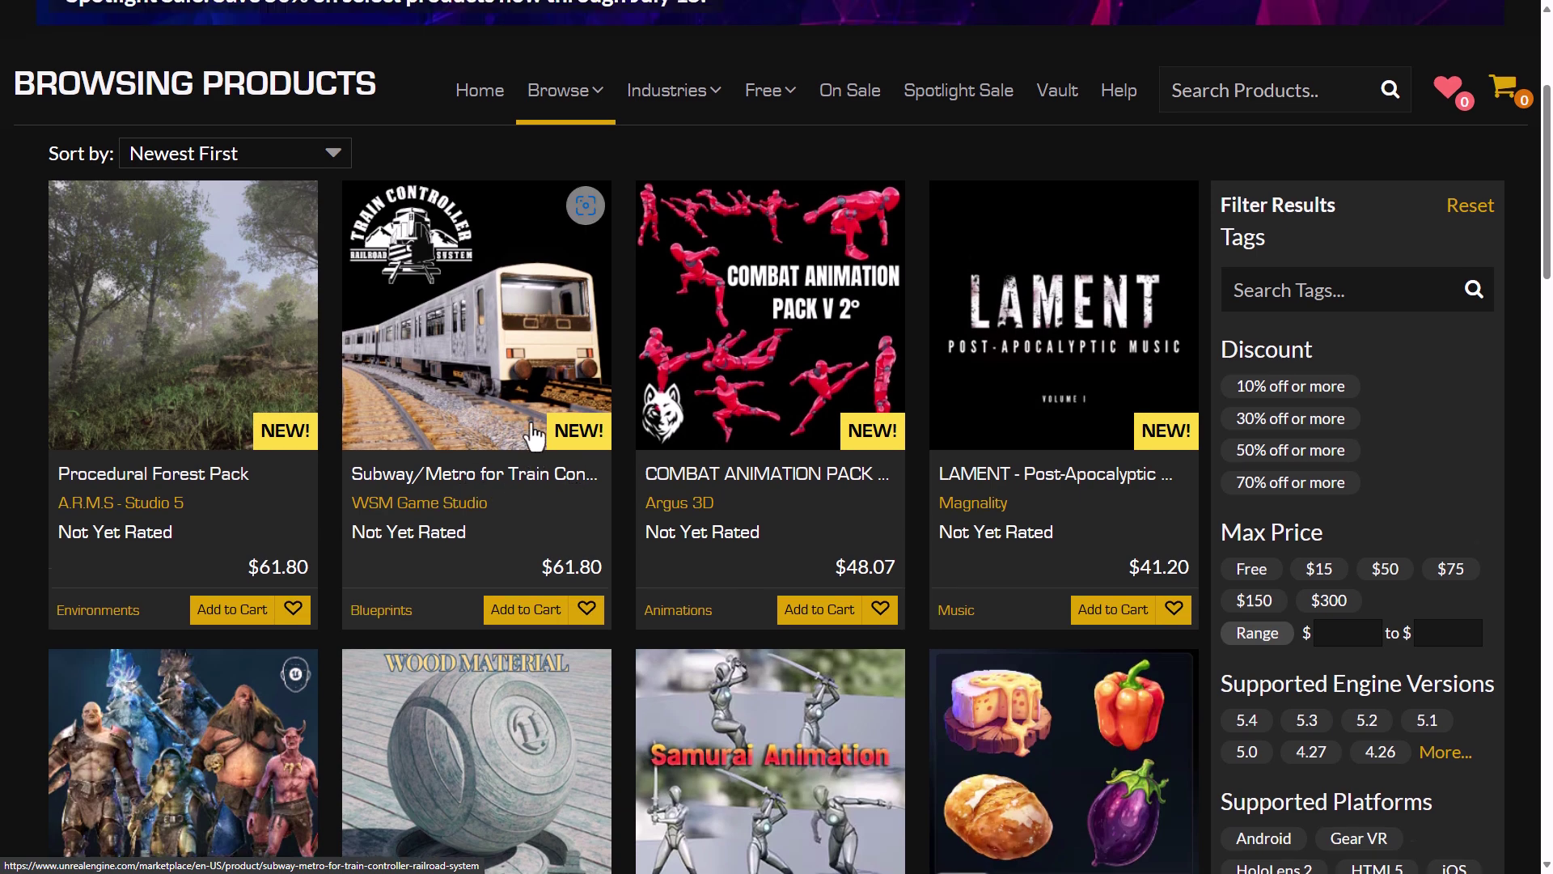
mouse_move(777, 324)
click(825, 497)
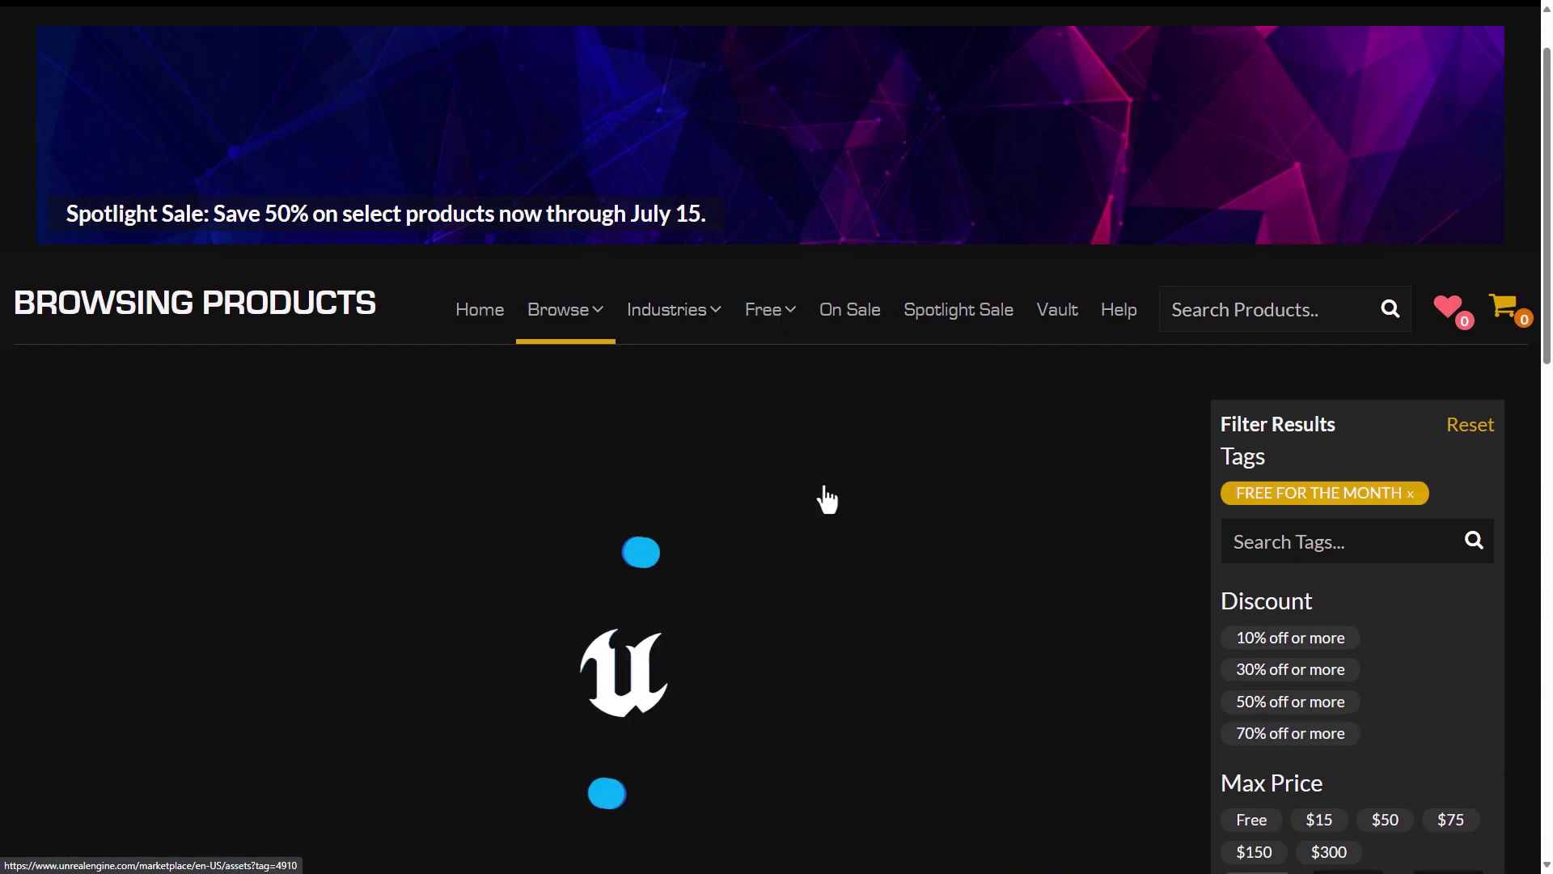
scroll(842, 496, down, 2)
scroll(894, 473, down, 2)
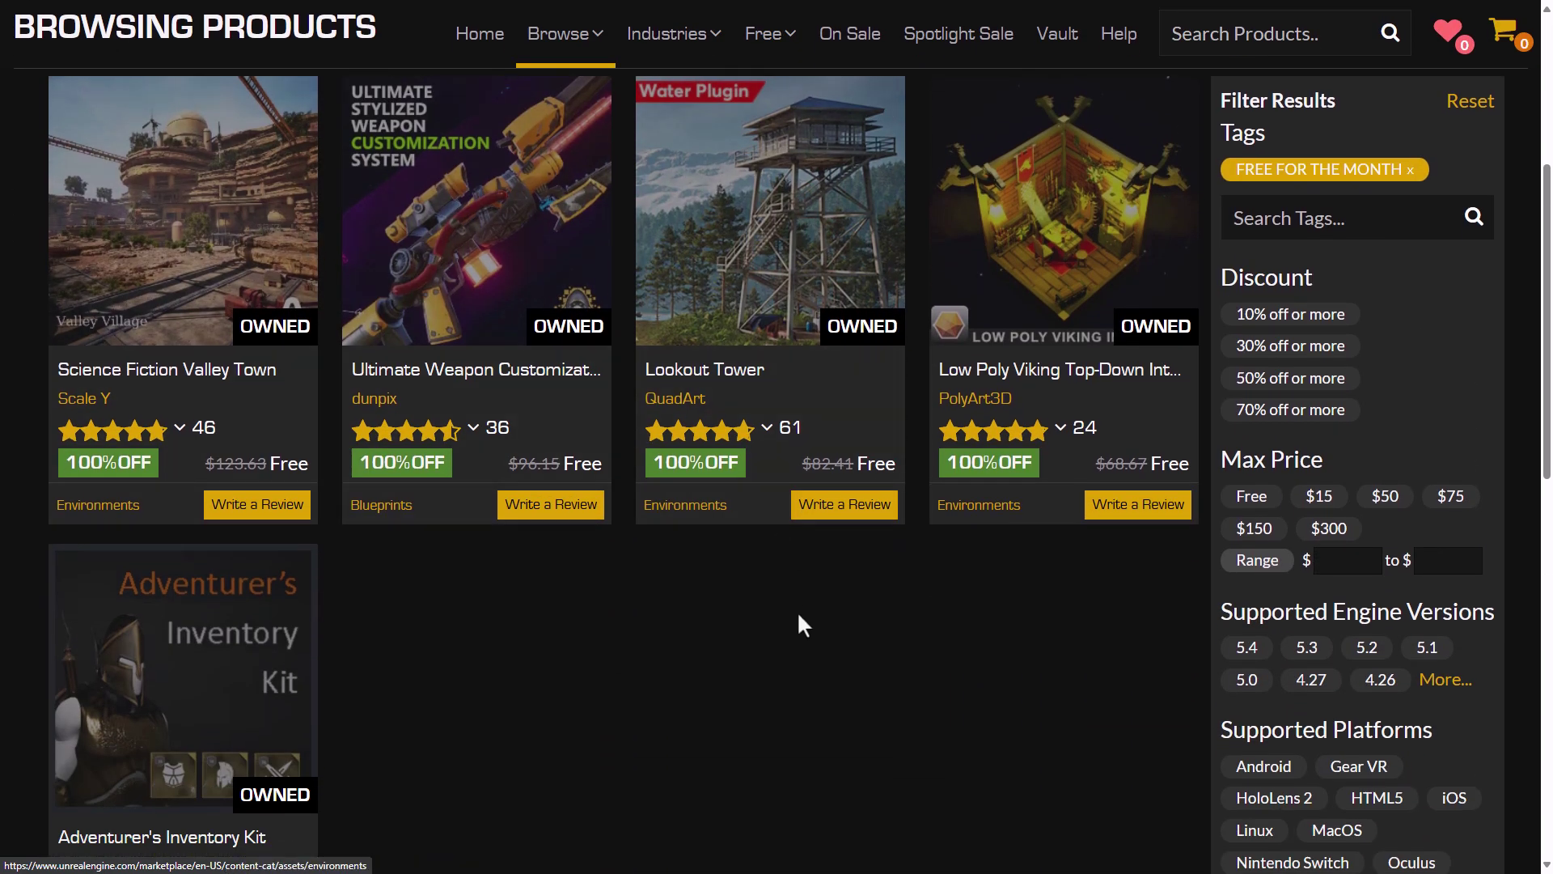
scroll(970, 727, up, 2)
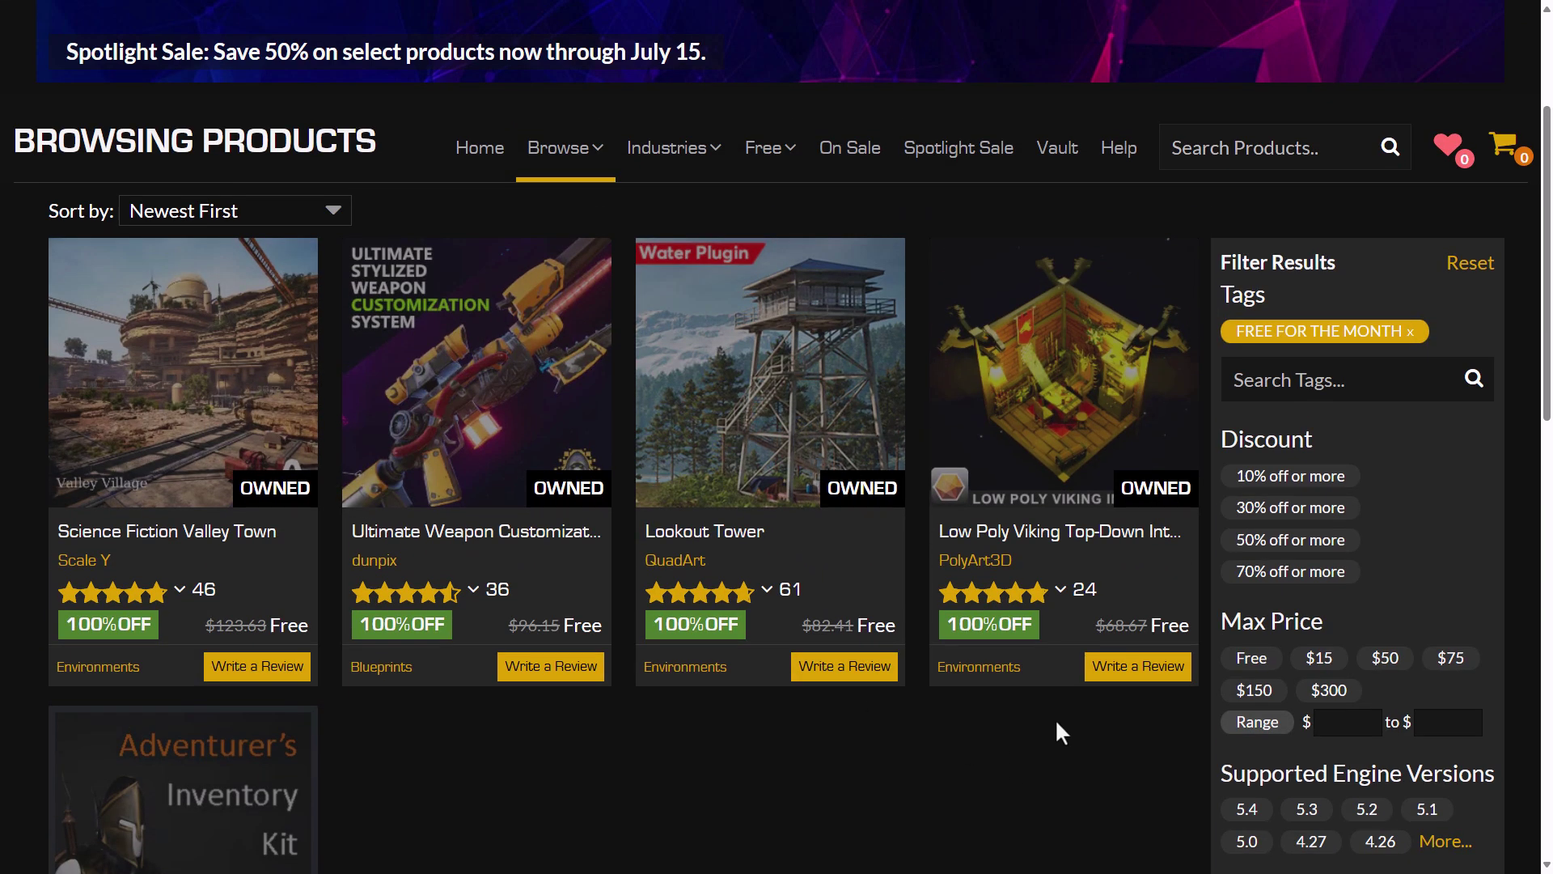